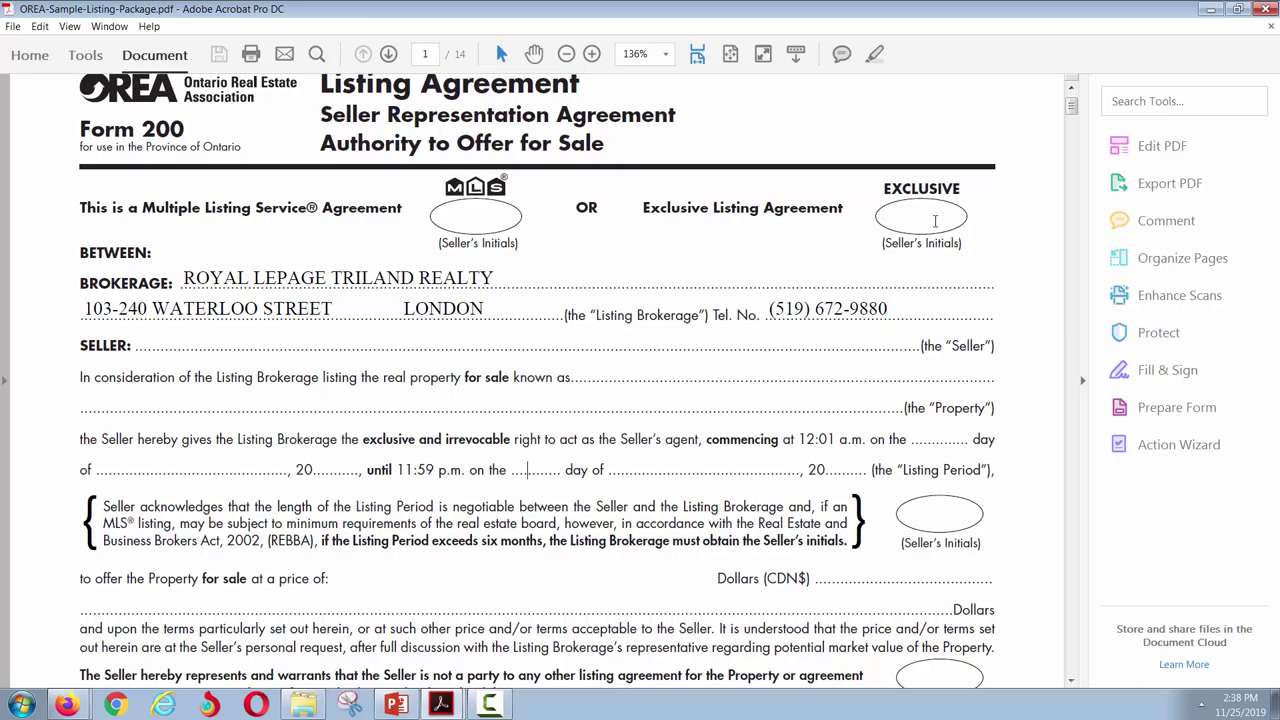
scroll(705, 463, down, 1)
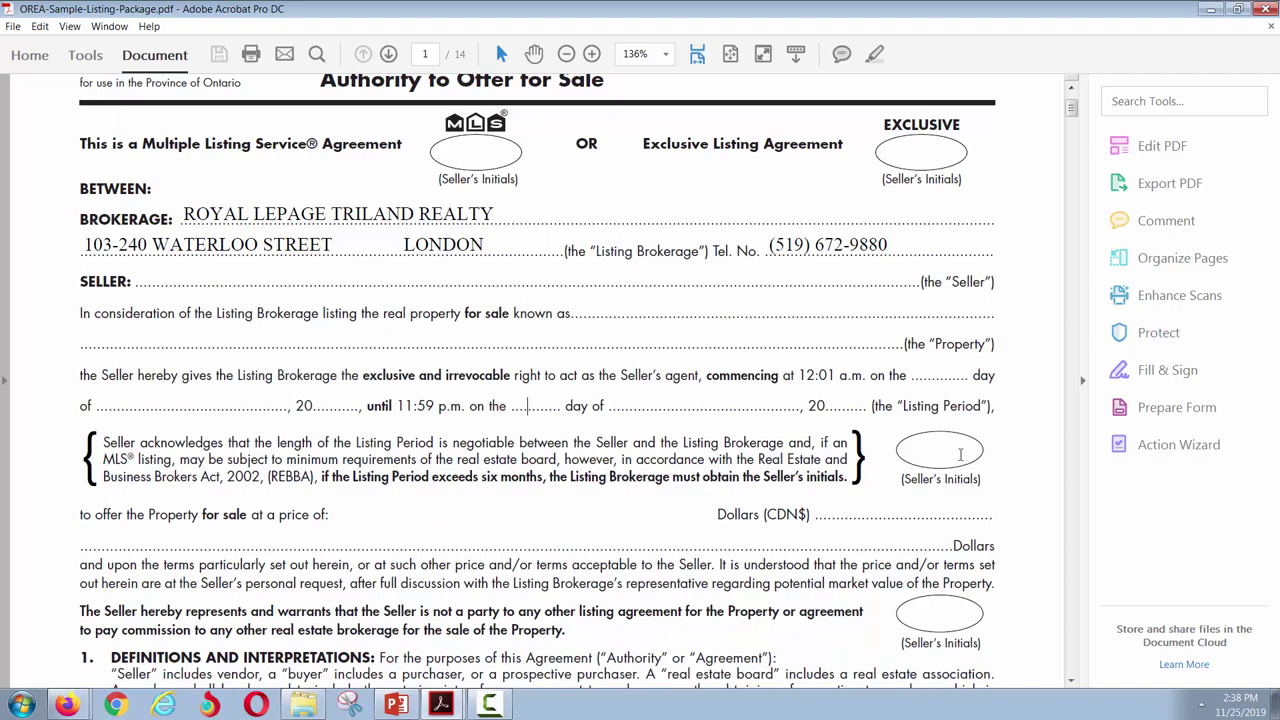
scroll(840, 470, down, 3)
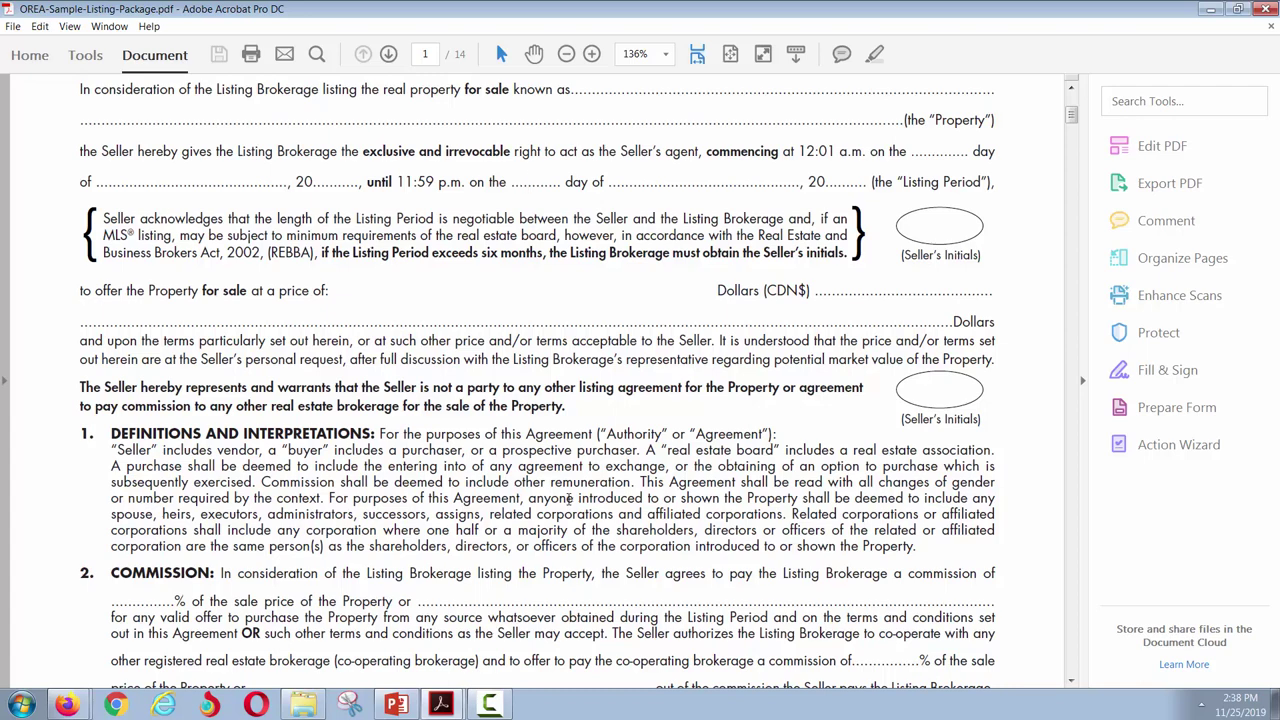
scroll(569, 497, up, 5)
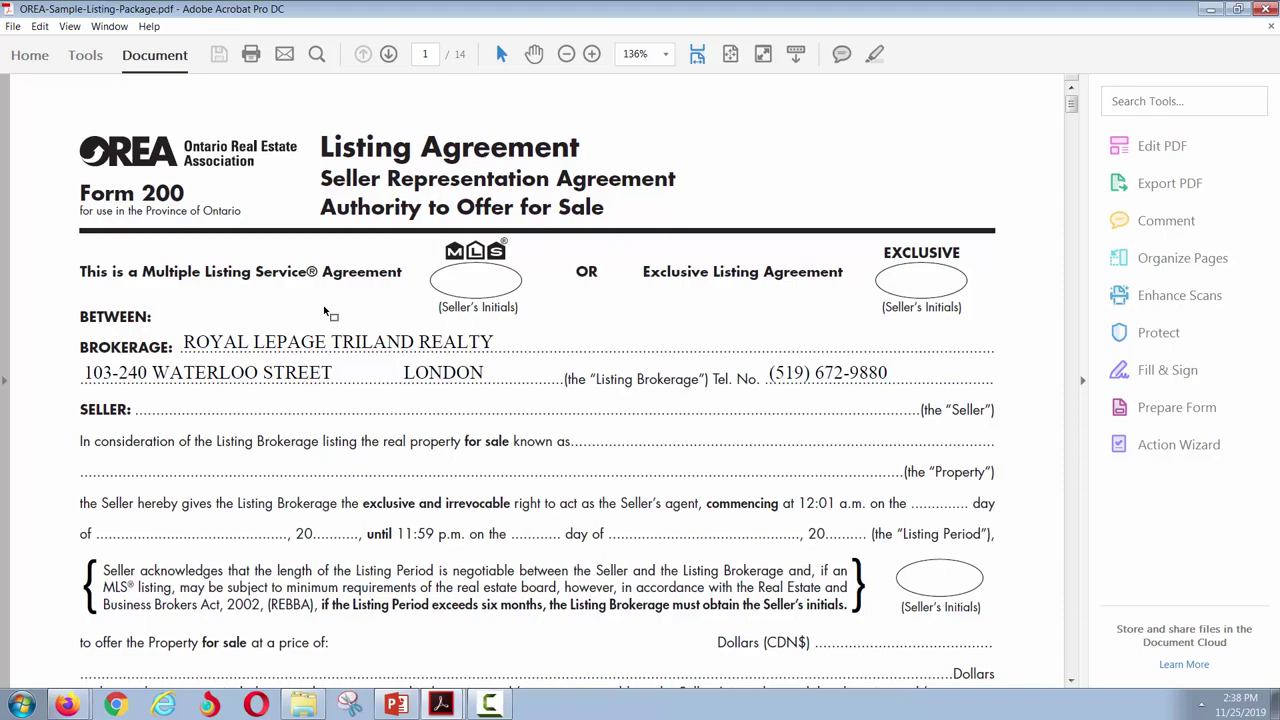
scroll(331, 314, down, 5)
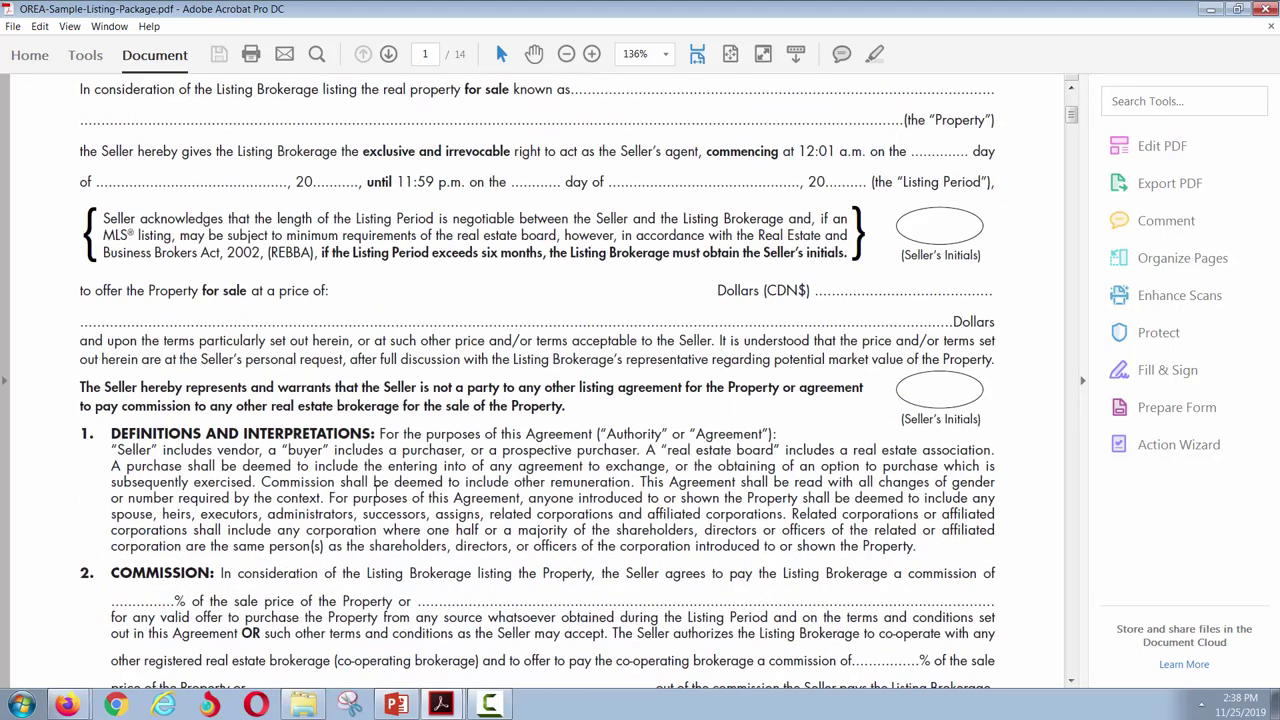
scroll(239, 498, down, 1)
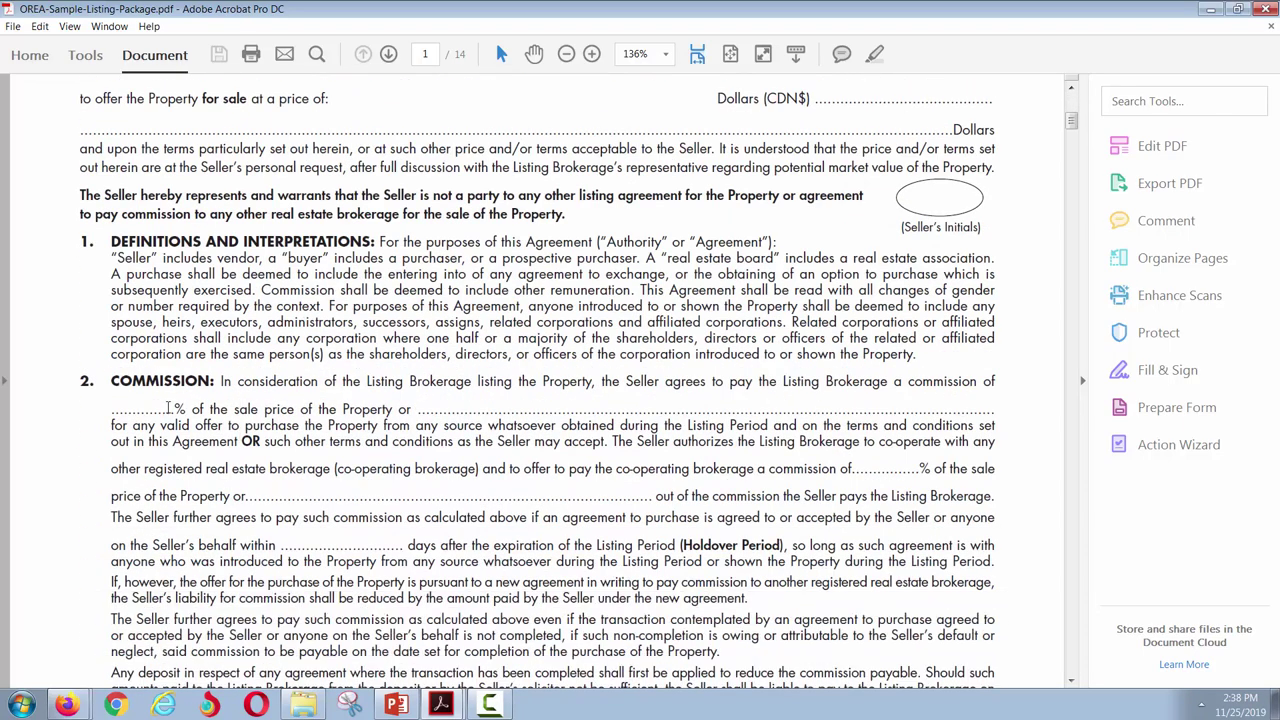
drag(112, 406, 178, 408)
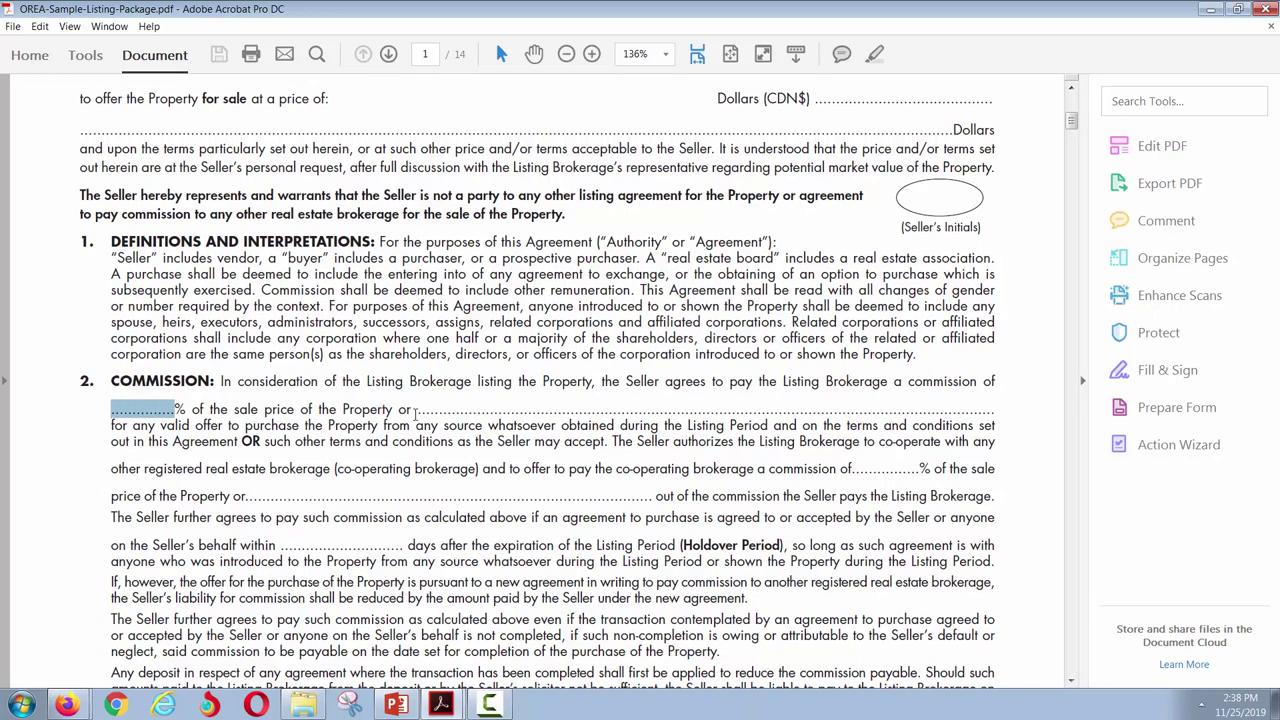
drag(416, 409, 776, 455)
click(680, 445)
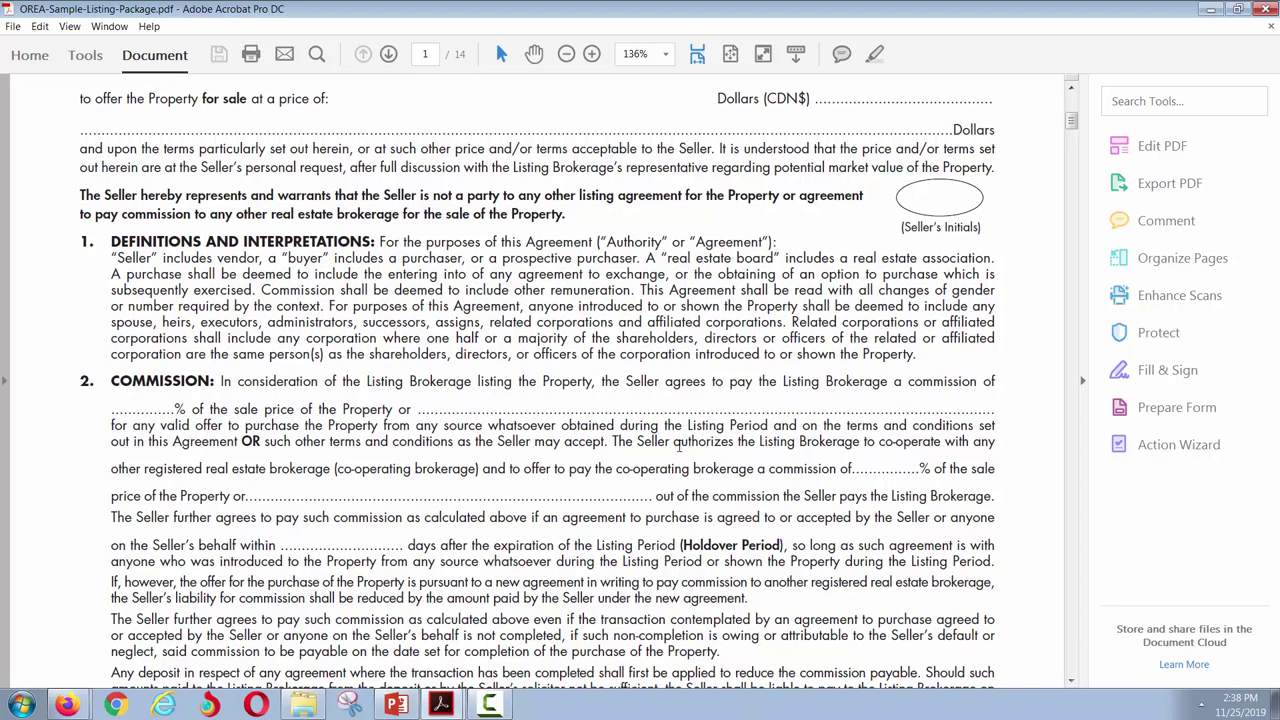
Return the file browser to My Documents, then minimize it and the listing PDF to reveal the desktop
click(311, 706)
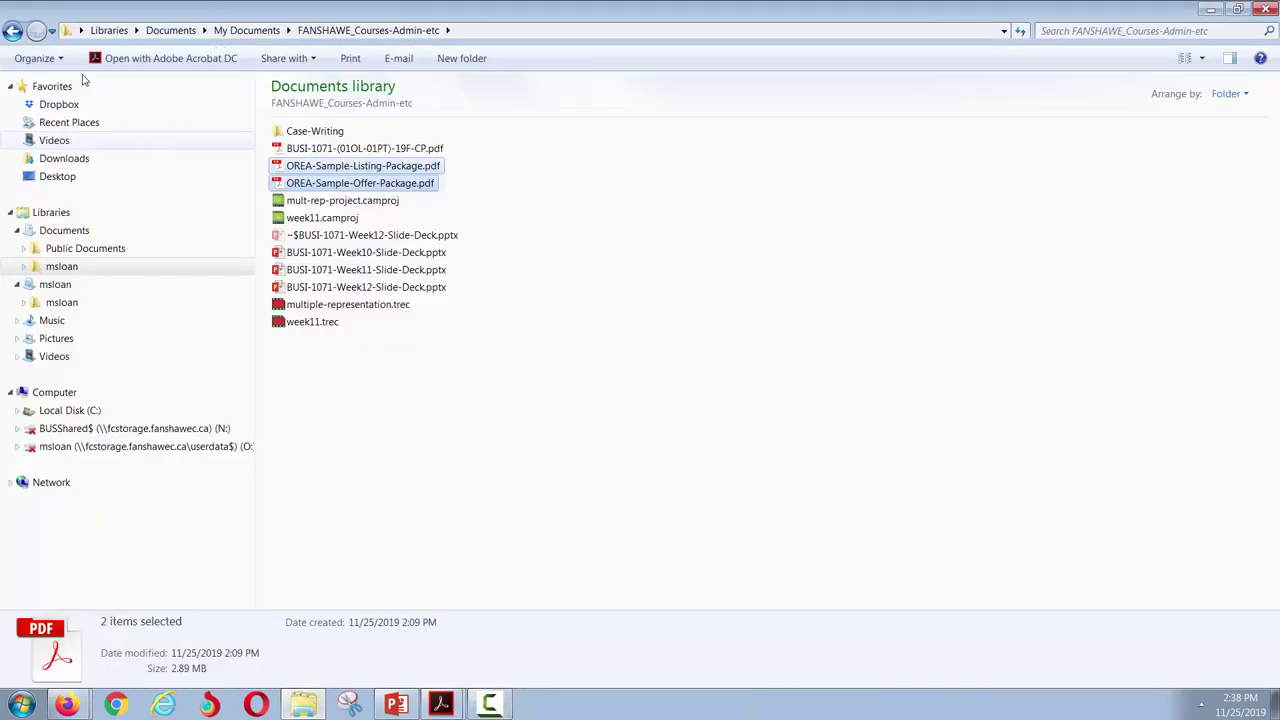
click(11, 32)
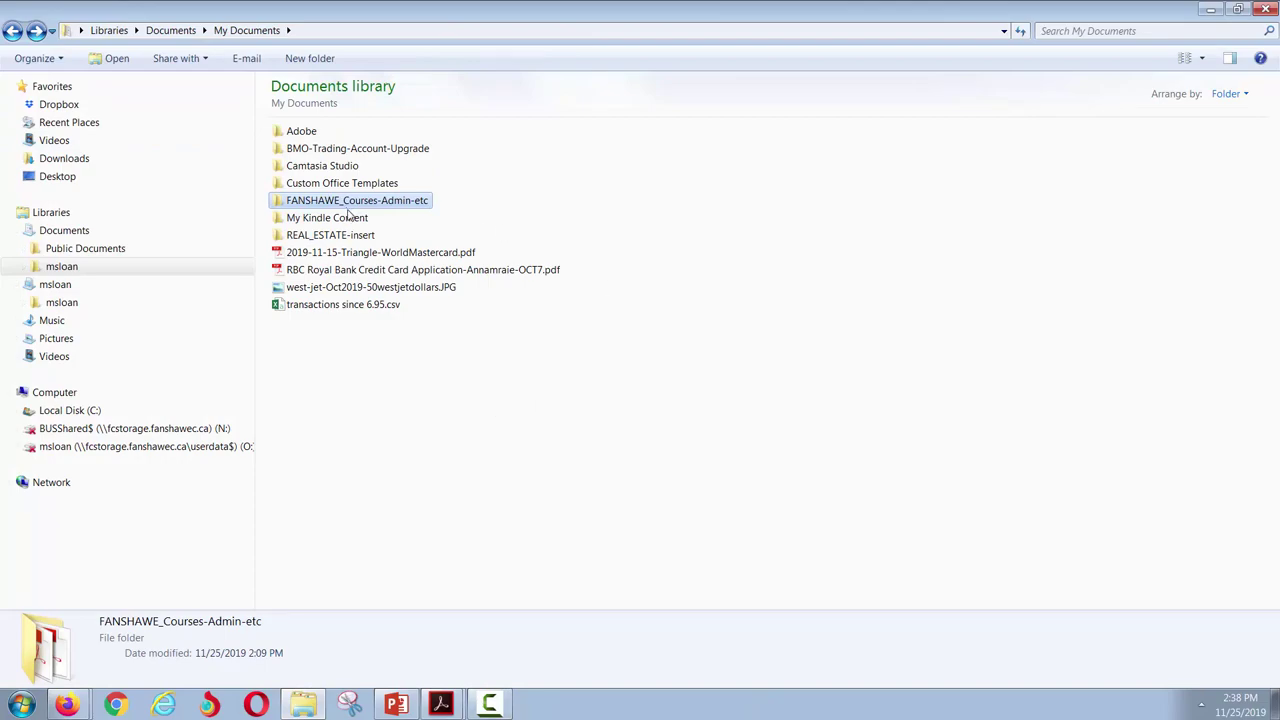
mouse_move(1210, 22)
mouse_down()
mouse_move(1034, 125)
mouse_move(1214, 2)
mouse_move(1240, 4)
mouse_move(1210, 8)
mouse_up()
click(1210, 9)
scroll(658, 472, down, 15)
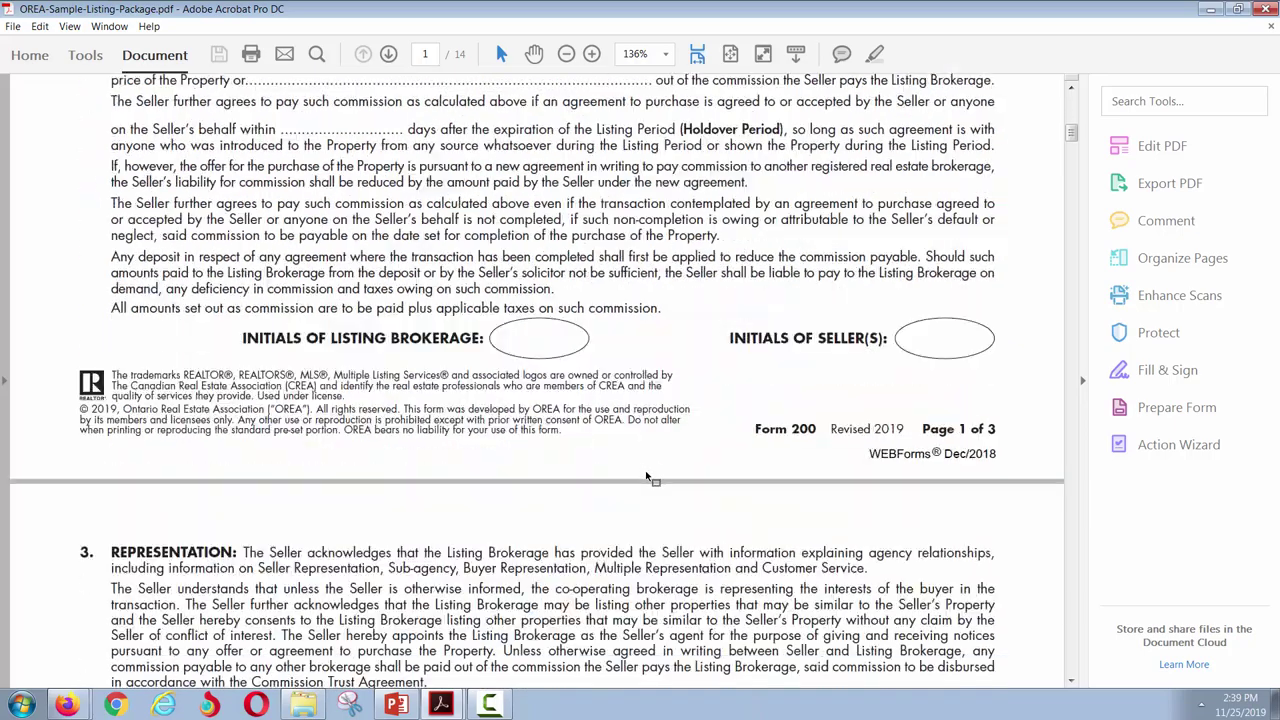
scroll(1210, 9, down, 4)
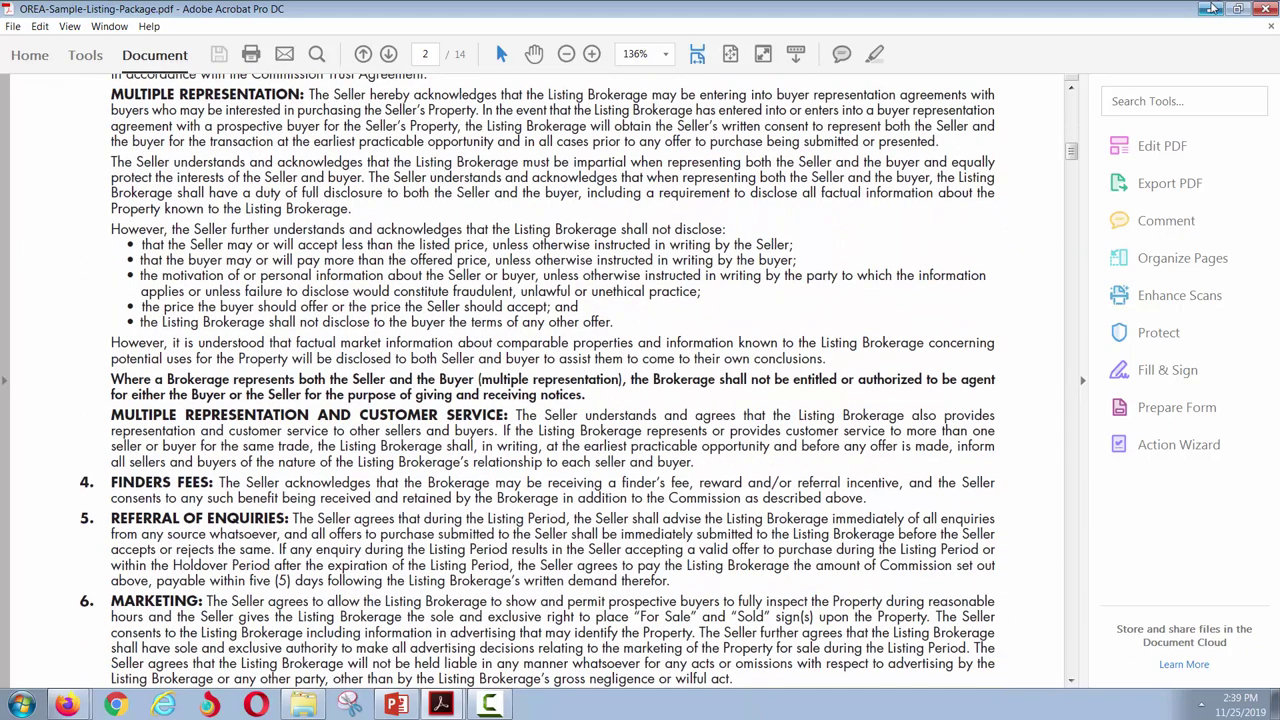
click(1210, 9)
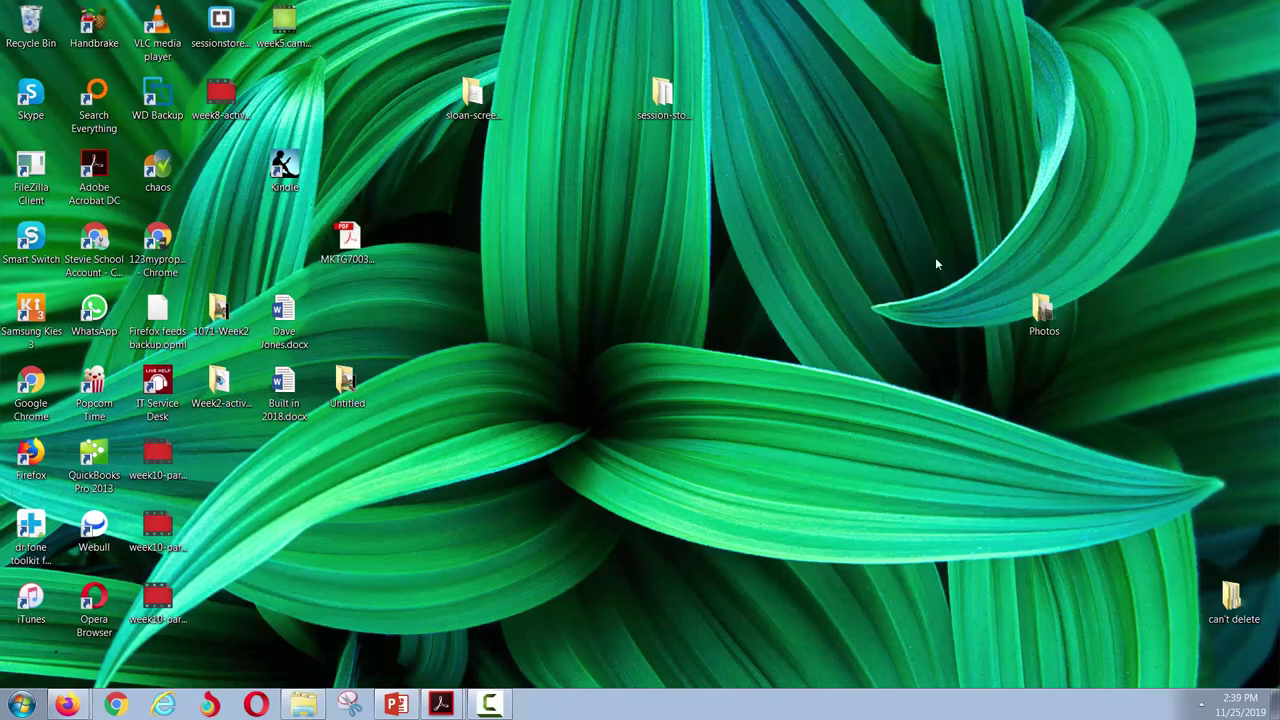
Bring the Matrix Firefox window forward and launch WEBForms® Legacy in a new tab
mouse_move(68, 705)
click(97, 677)
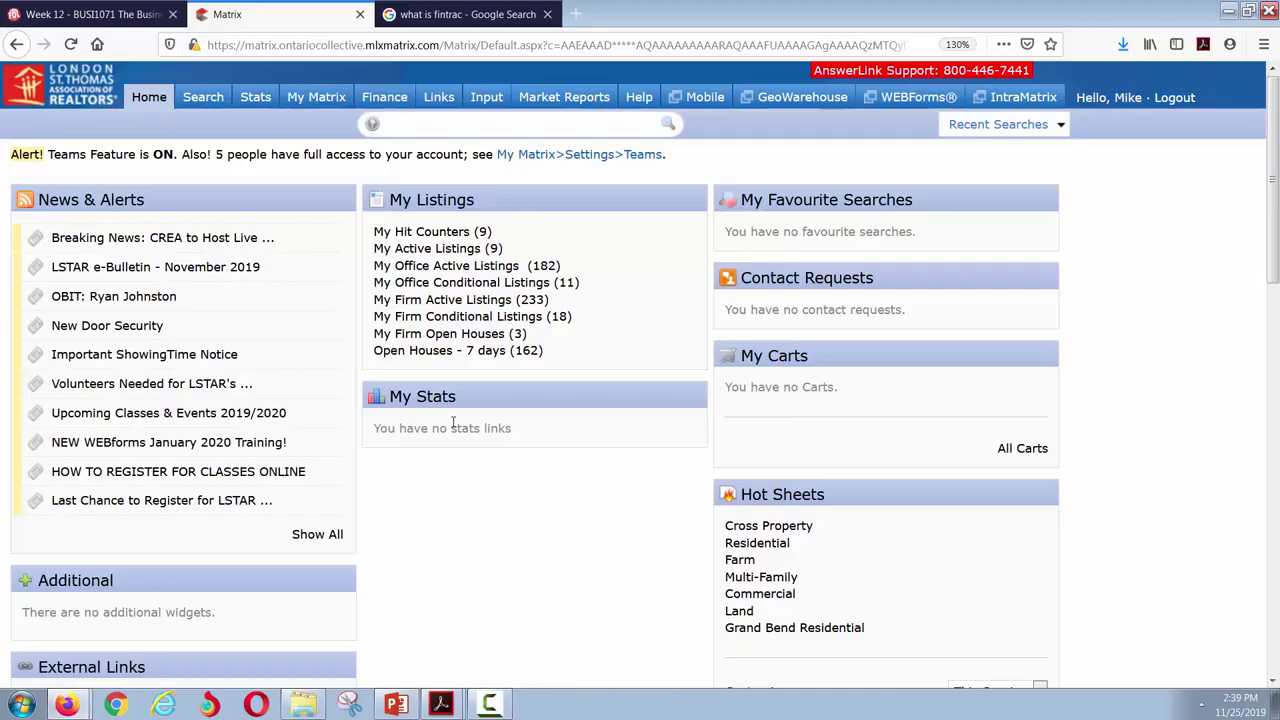
mouse_move(905, 100)
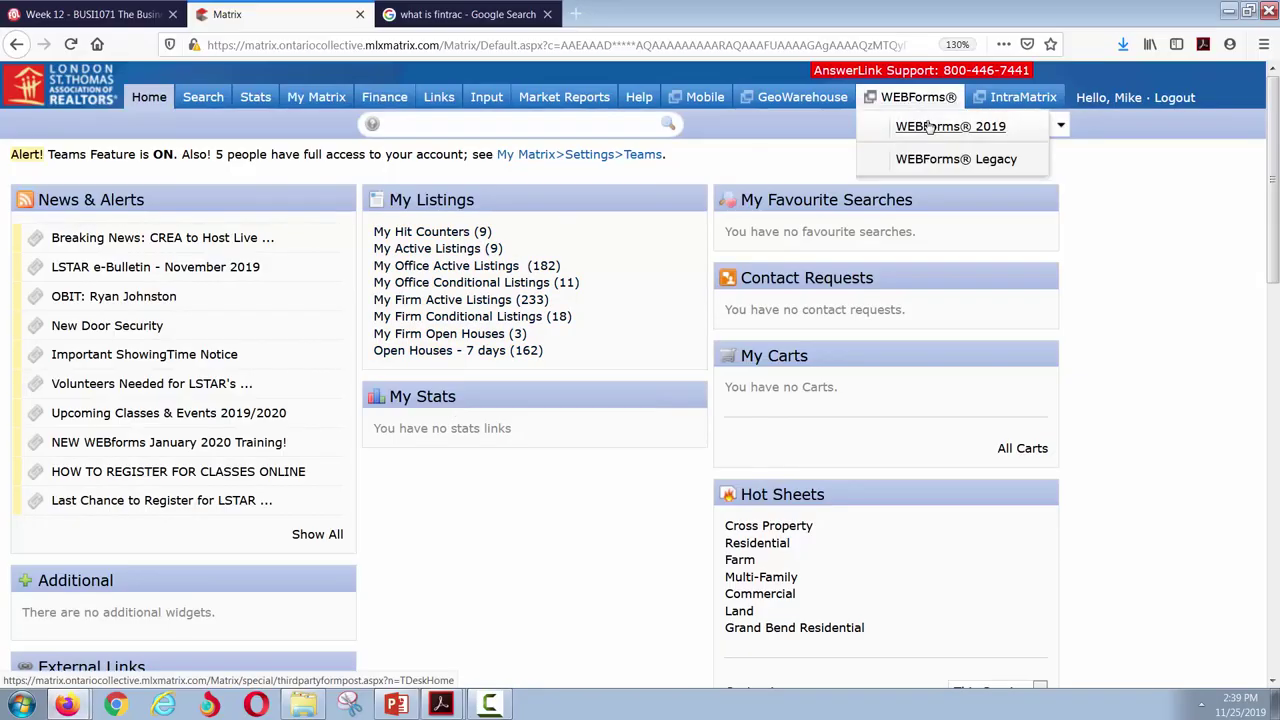
click(937, 160)
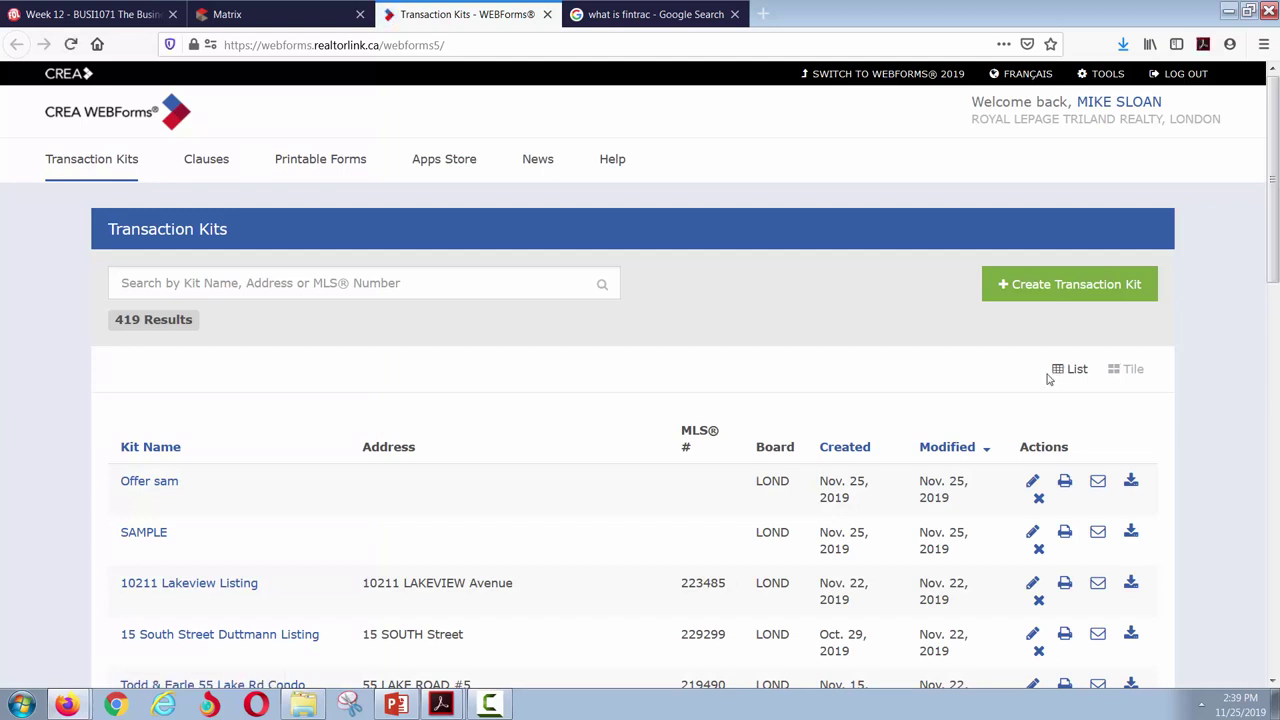
Browse through the list of 419 existing transaction kits
scroll(1050, 378, down, 3)
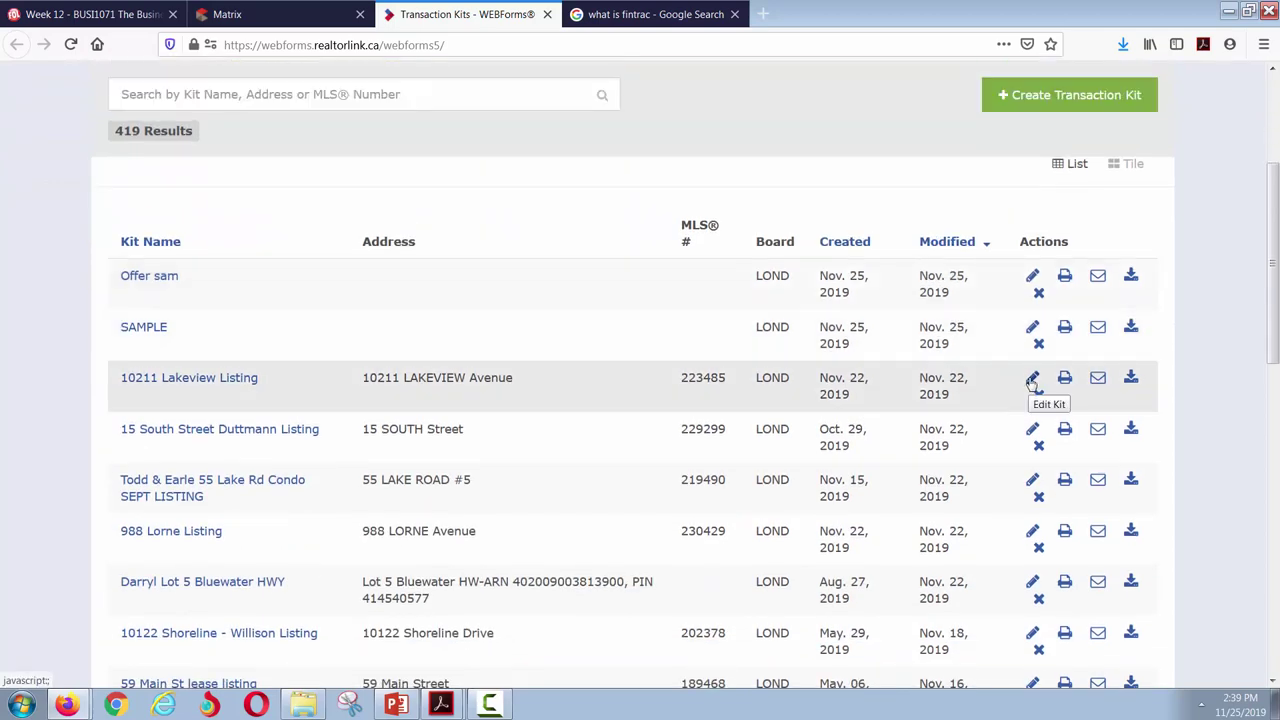
scroll(824, 475, down, 2)
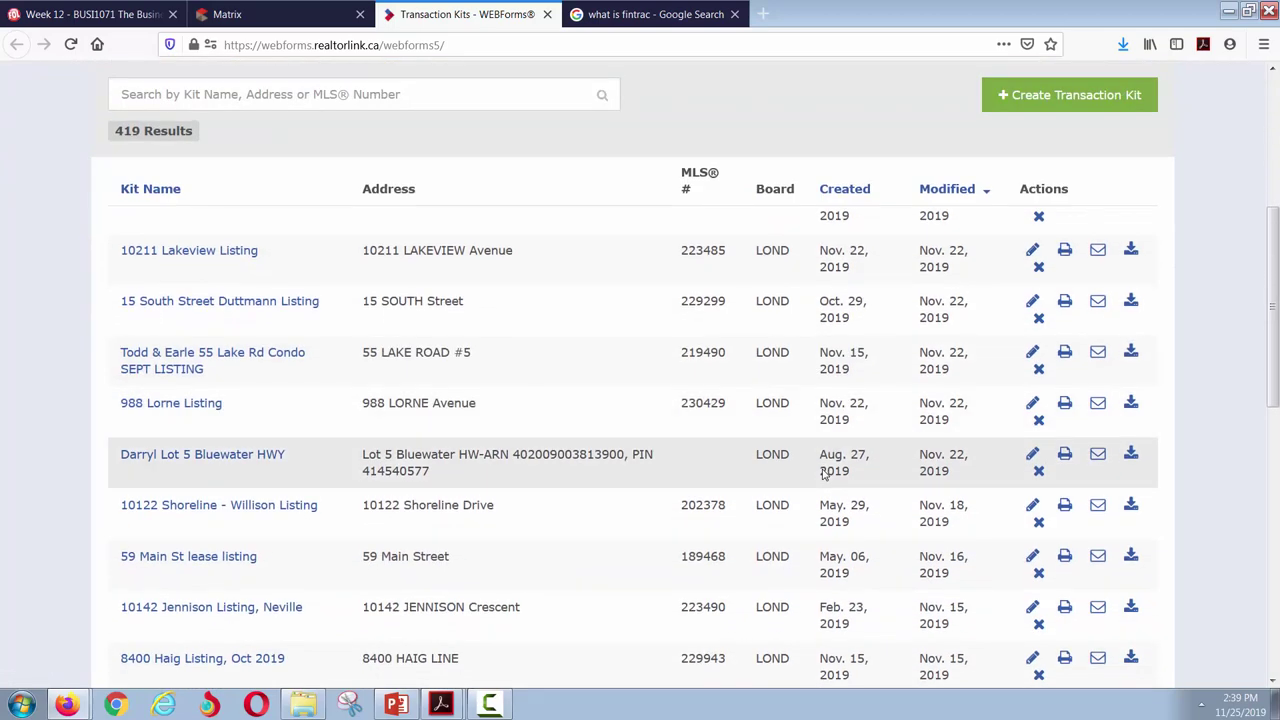
scroll(824, 475, down, 1)
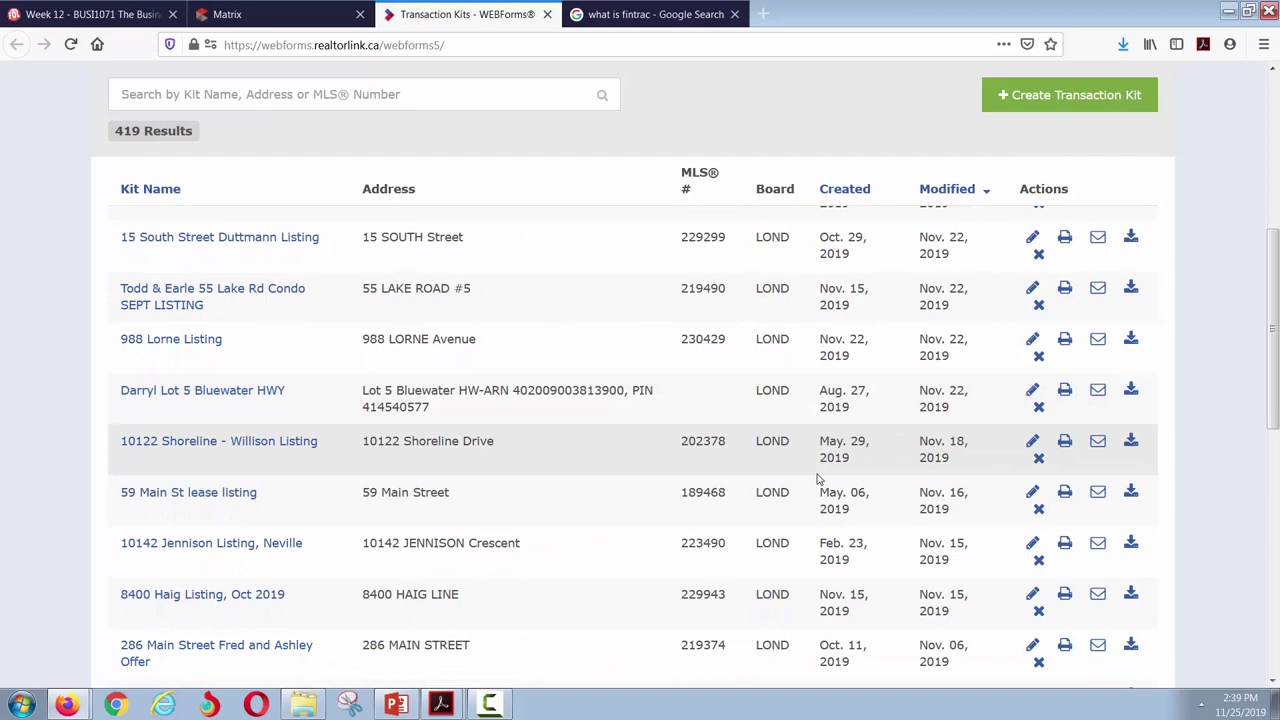
scroll(817, 483, down, 2)
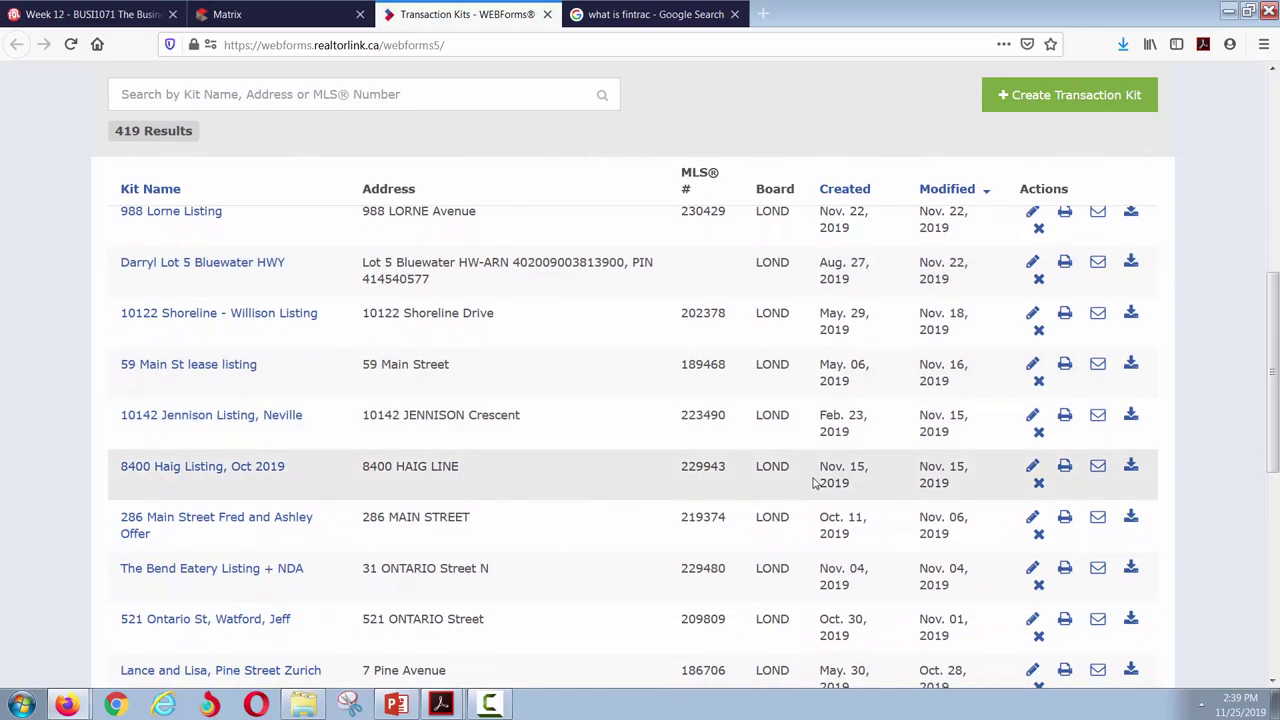
scroll(580, 506, up, 5)
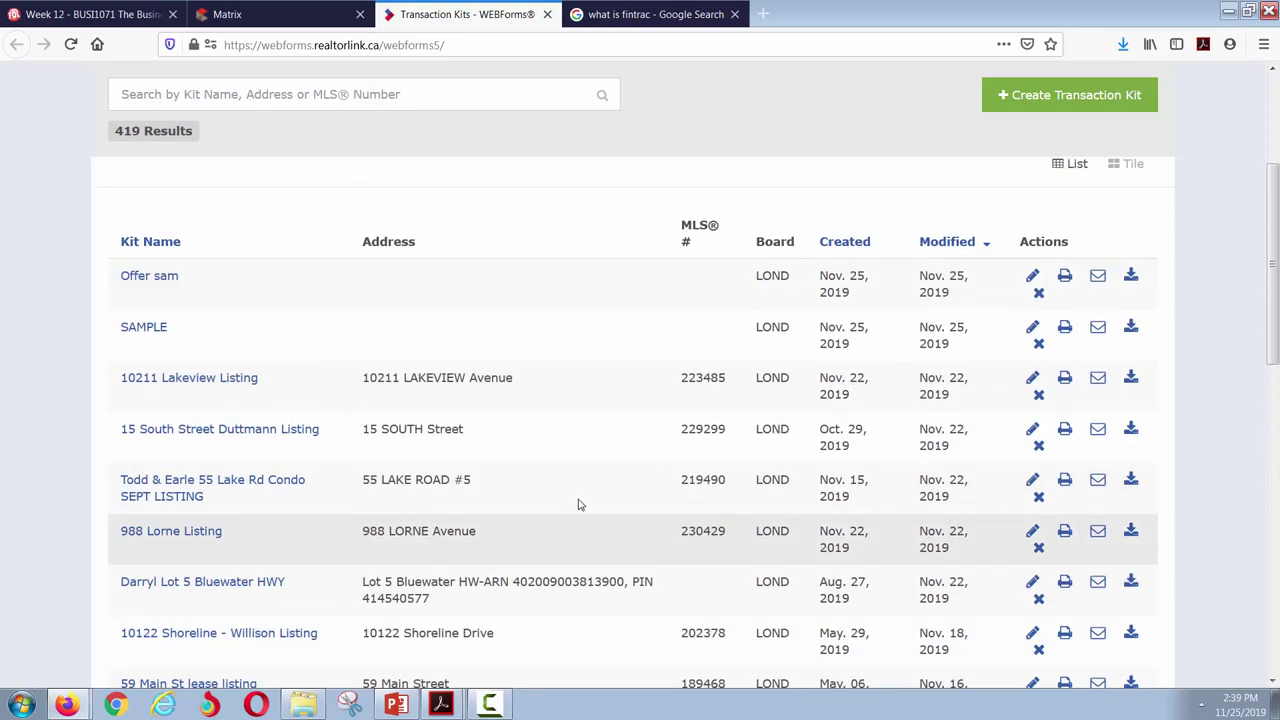
scroll(575, 505, down, 5)
scroll(323, 549, down, 2)
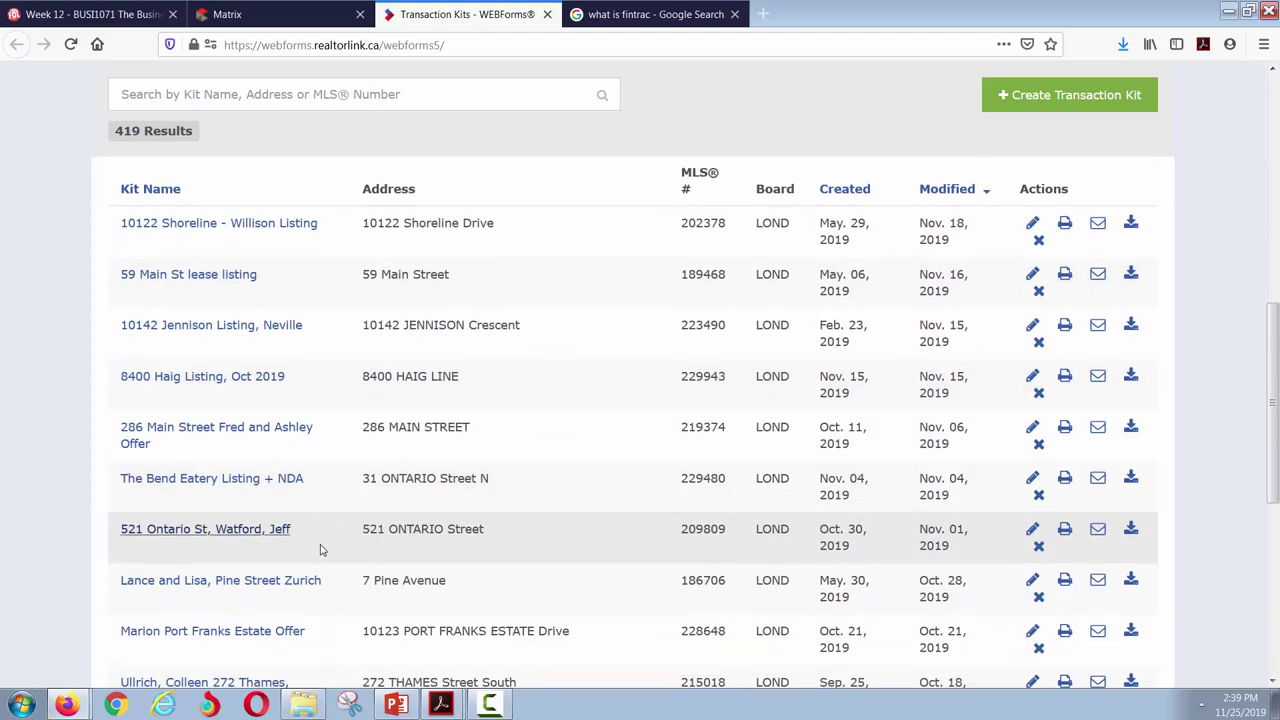
scroll(327, 550, up, 5)
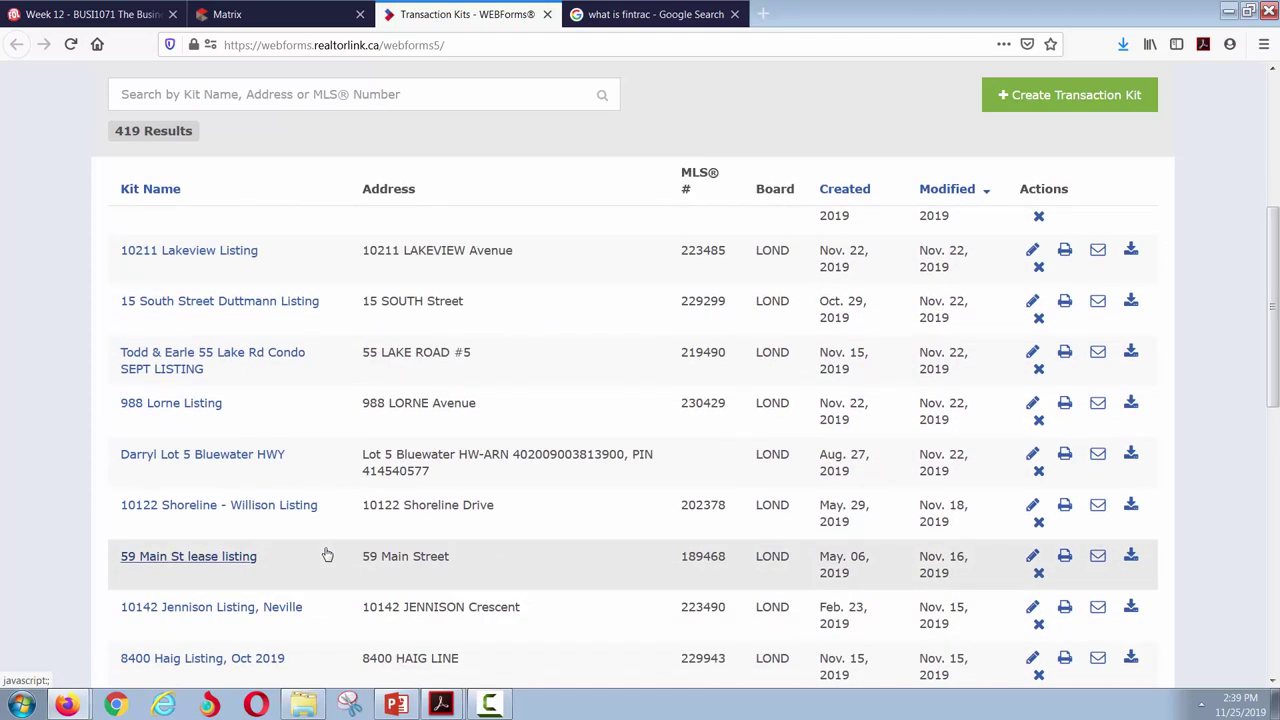
scroll(324, 554, down, 4)
scroll(324, 554, up, 8)
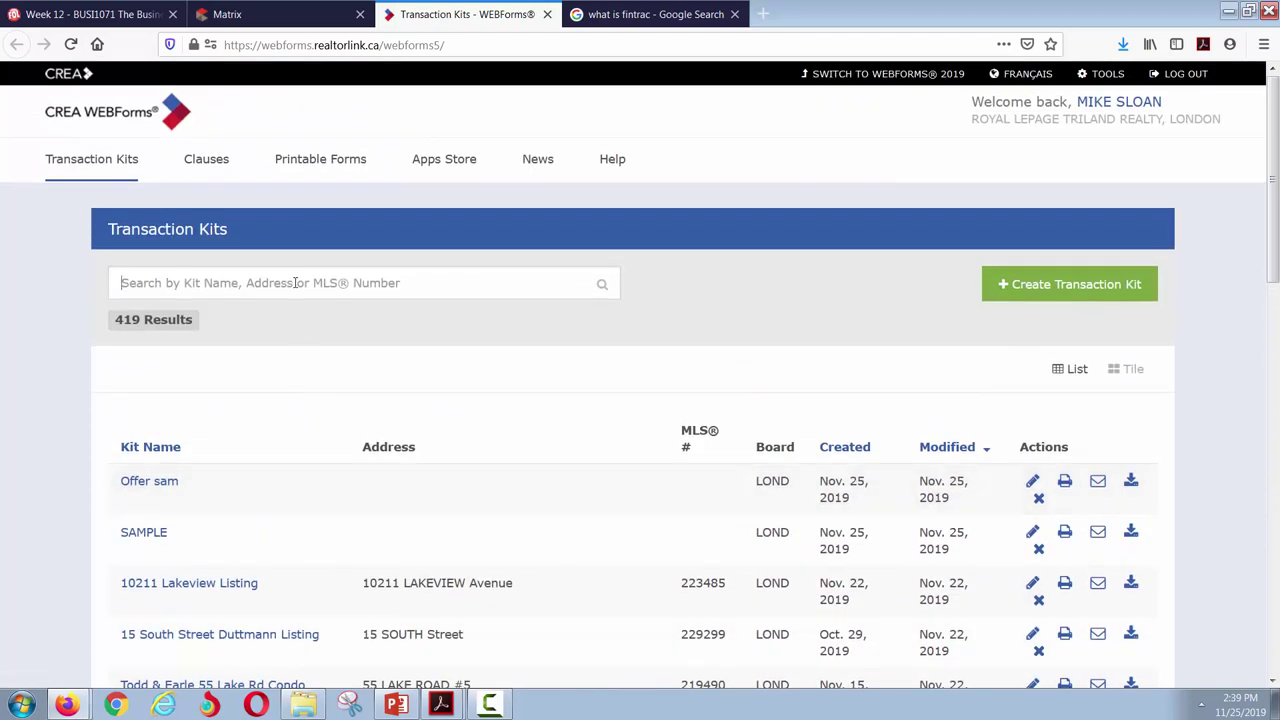
click(294, 285)
text(joanne)
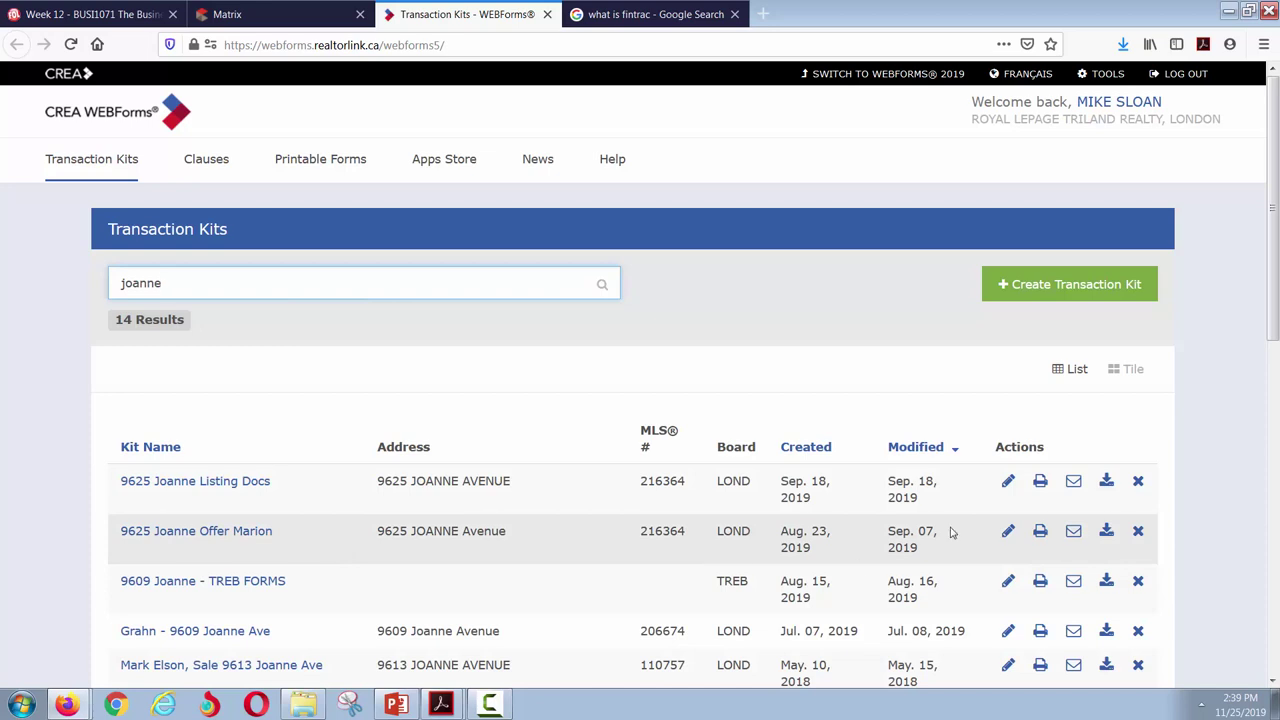
click(1007, 482)
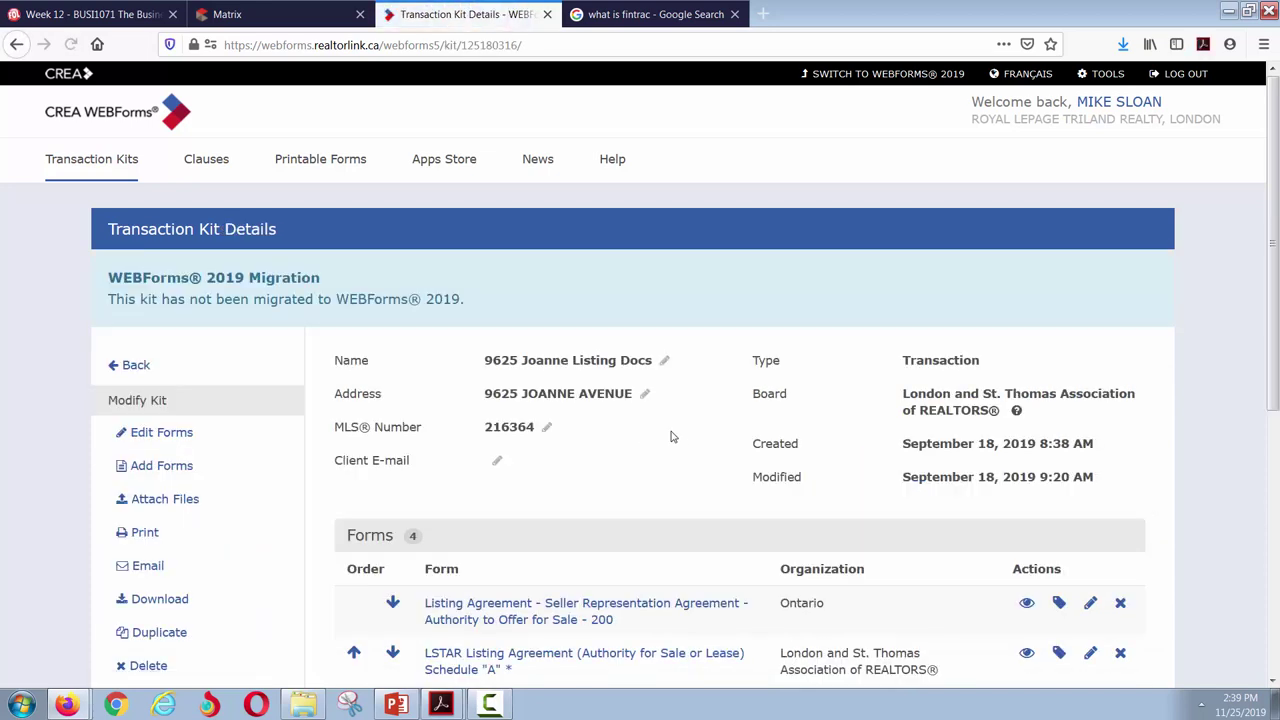
Open the kit's Listing Agreement Form 200 in the WEBForms editor
scroll(711, 531, down, 3)
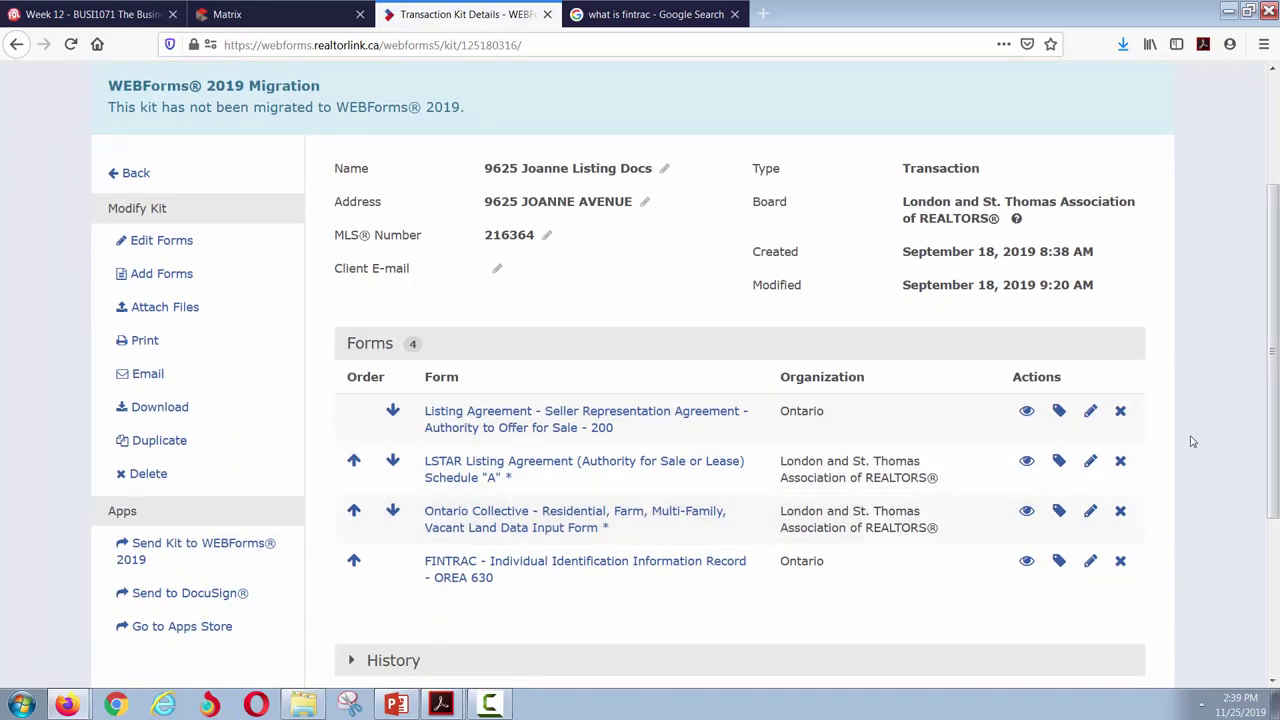
click(1090, 412)
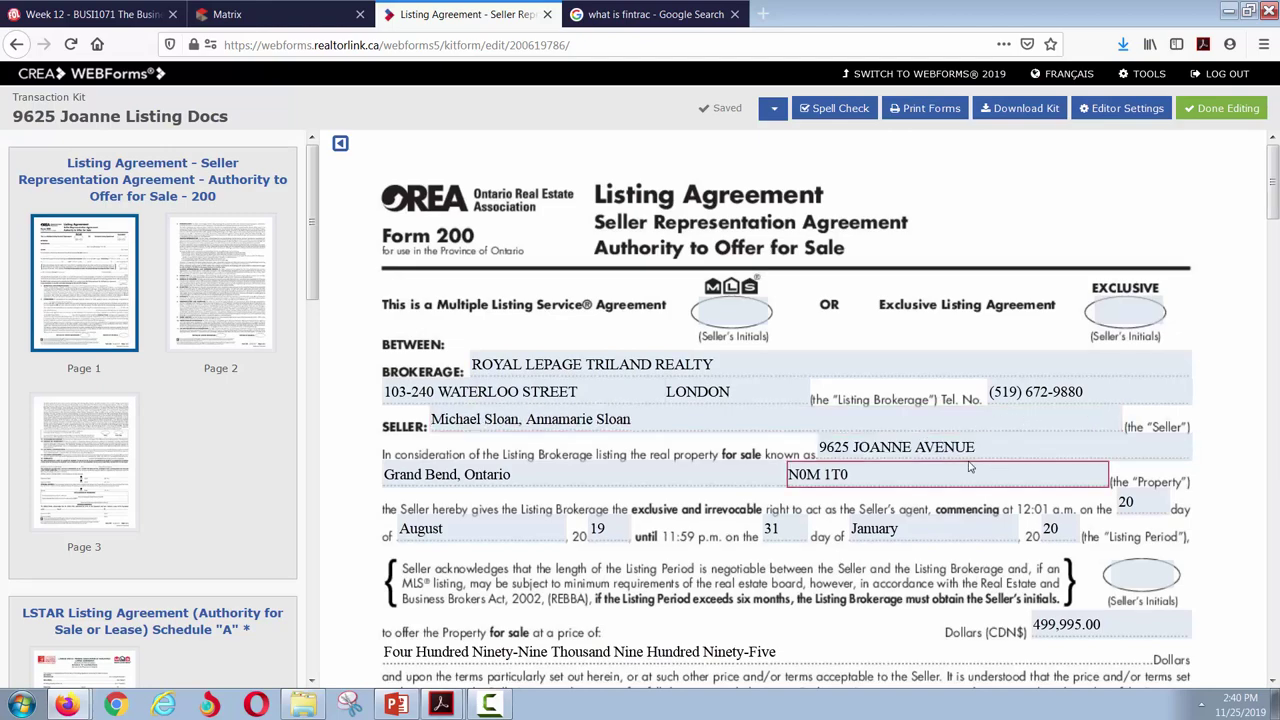
scroll(930, 458, down, 3)
scroll(912, 454, up, 2)
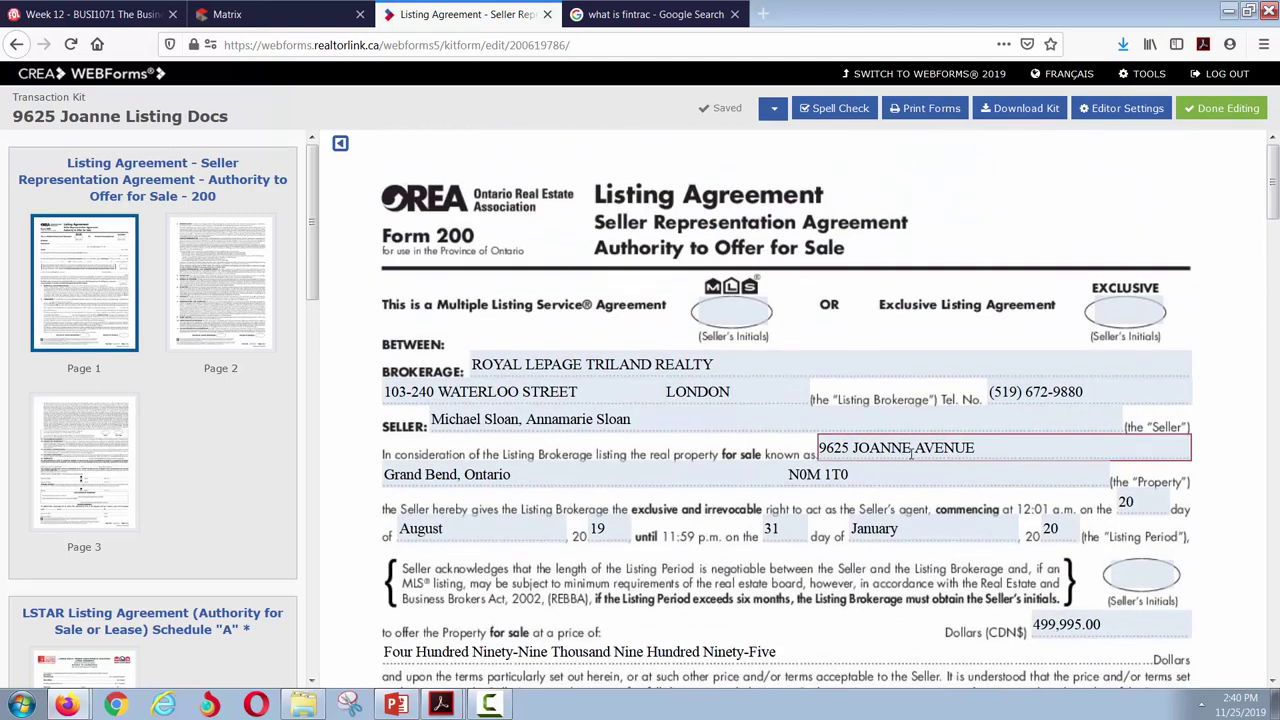
scroll(912, 454, down, 1)
click(1117, 534)
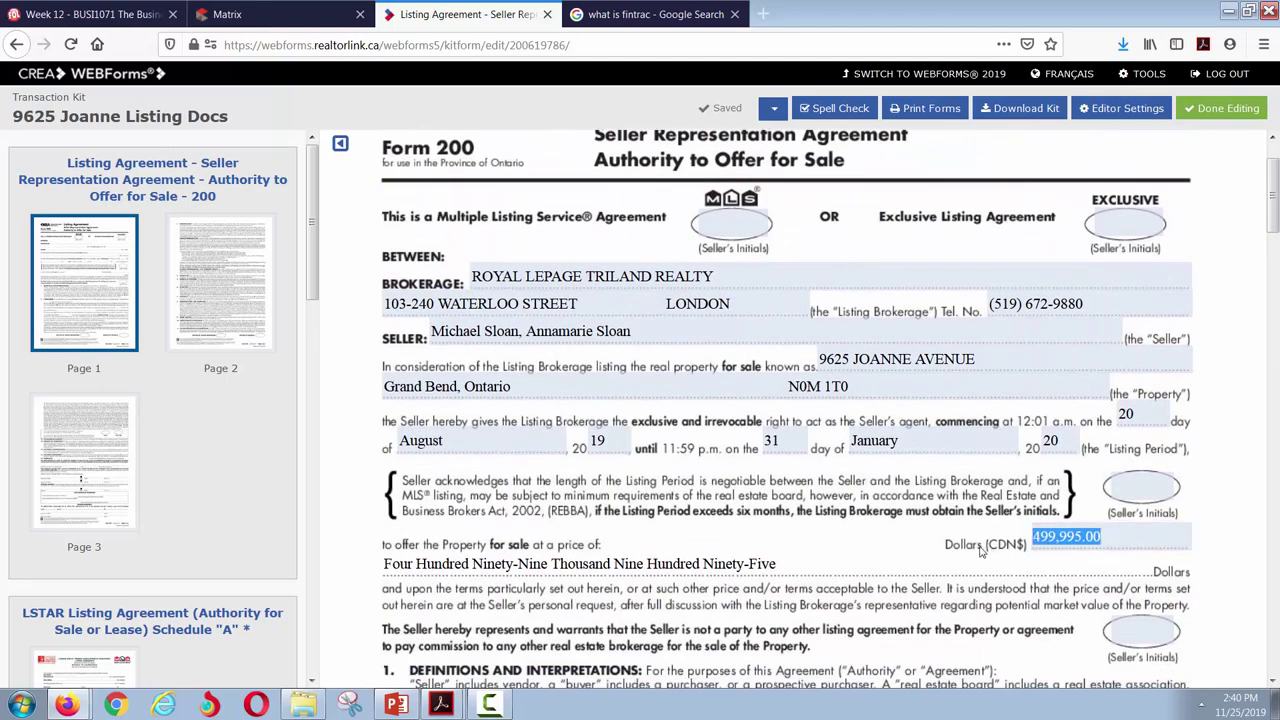
click(808, 563)
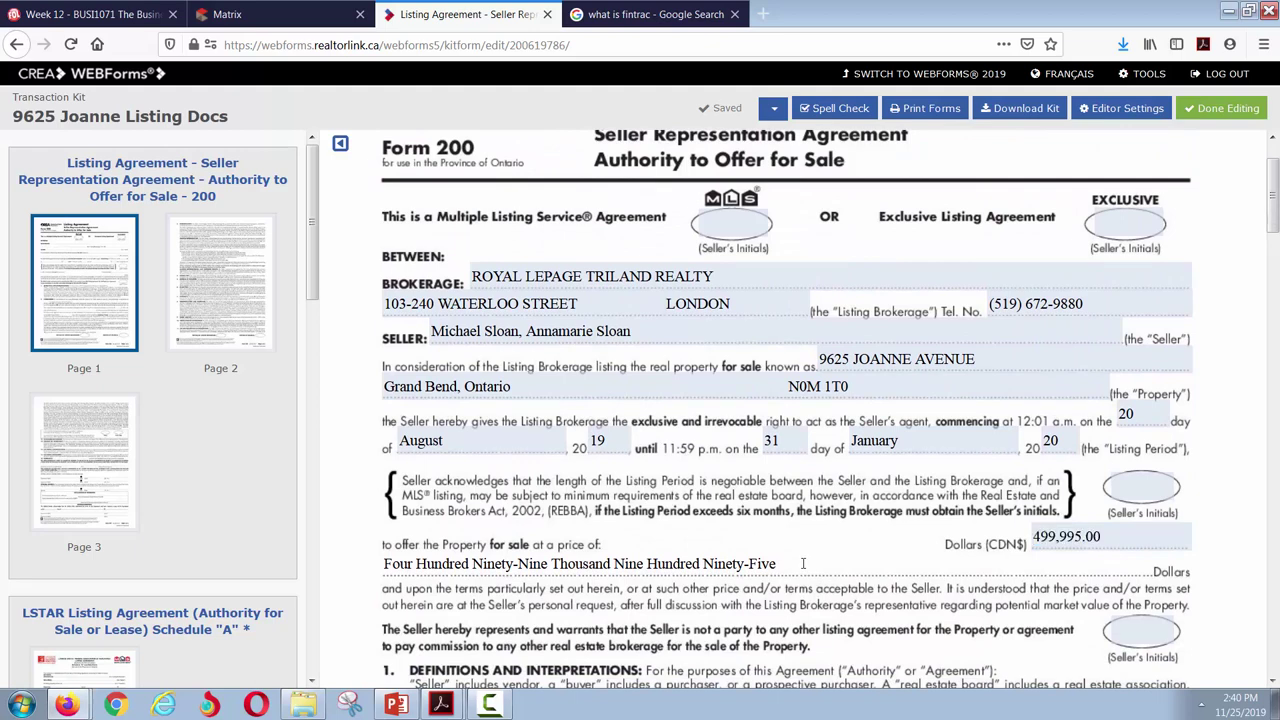
click(788, 448)
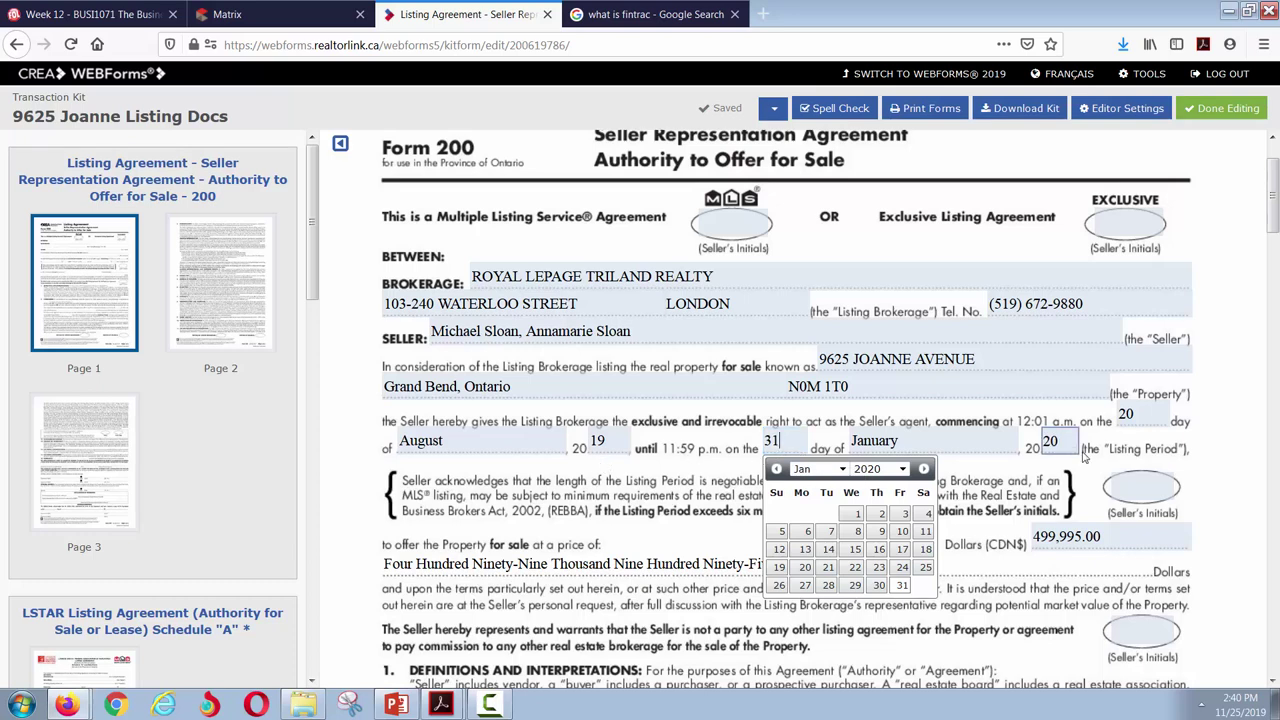
key(Tab)
click(1061, 432)
key(Tab)
key(Tab)
key(Tab)
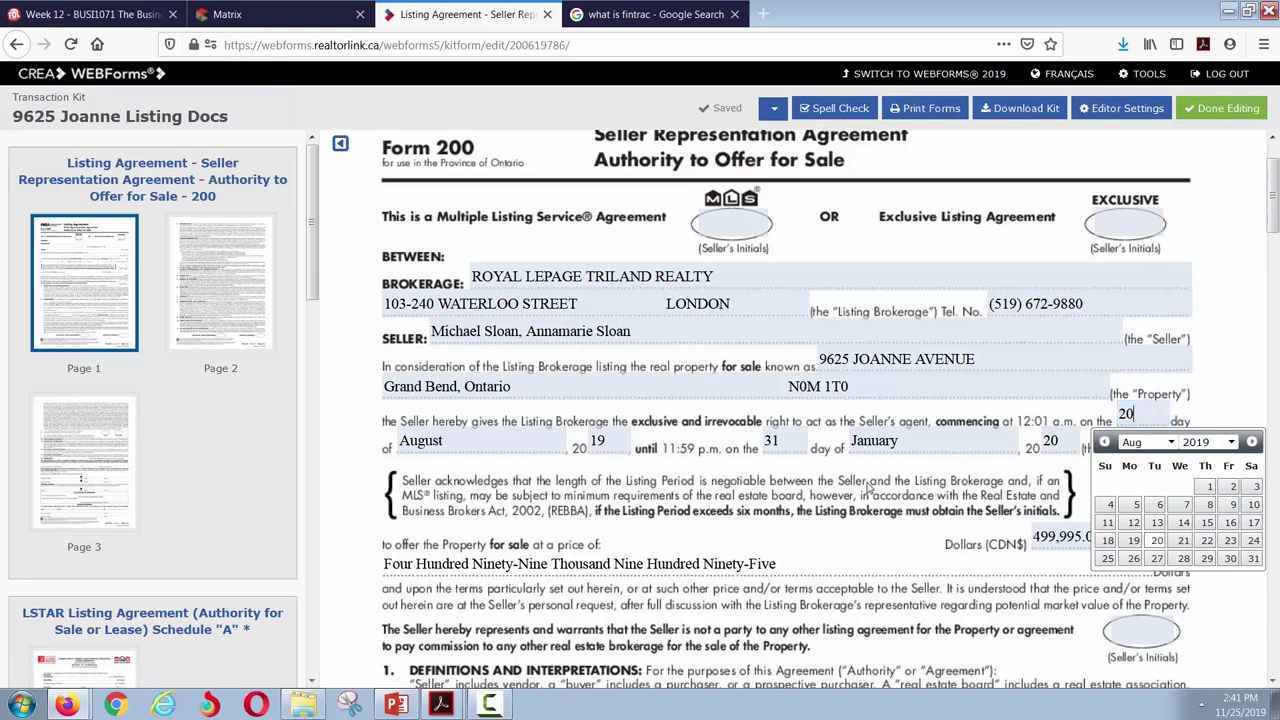
scroll(843, 500, down, 5)
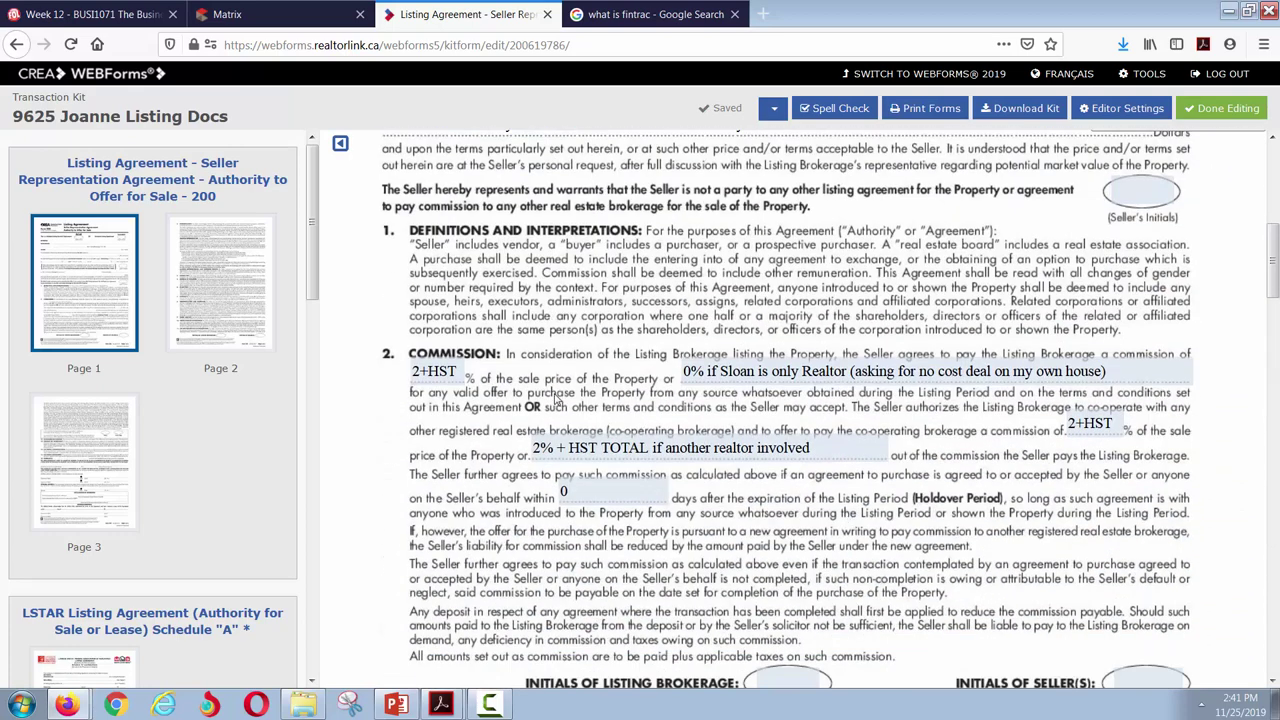
click(462, 372)
drag(683, 376, 1118, 380)
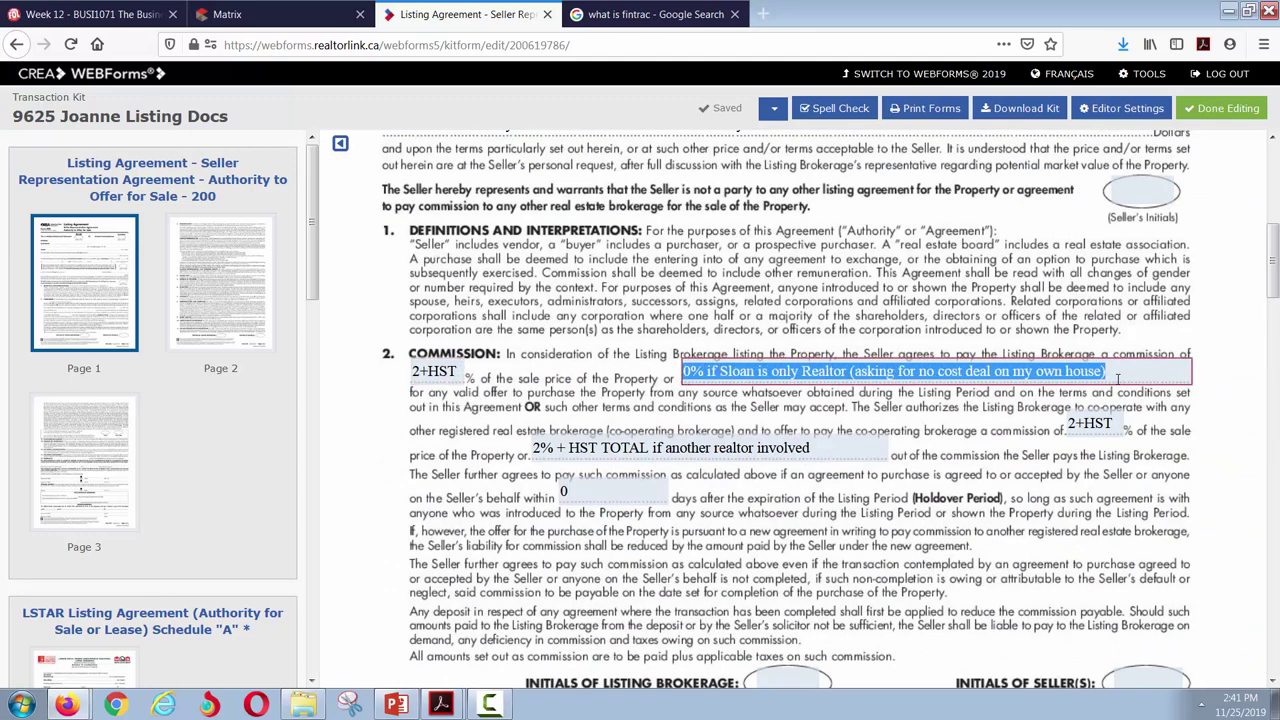
click(1116, 376)
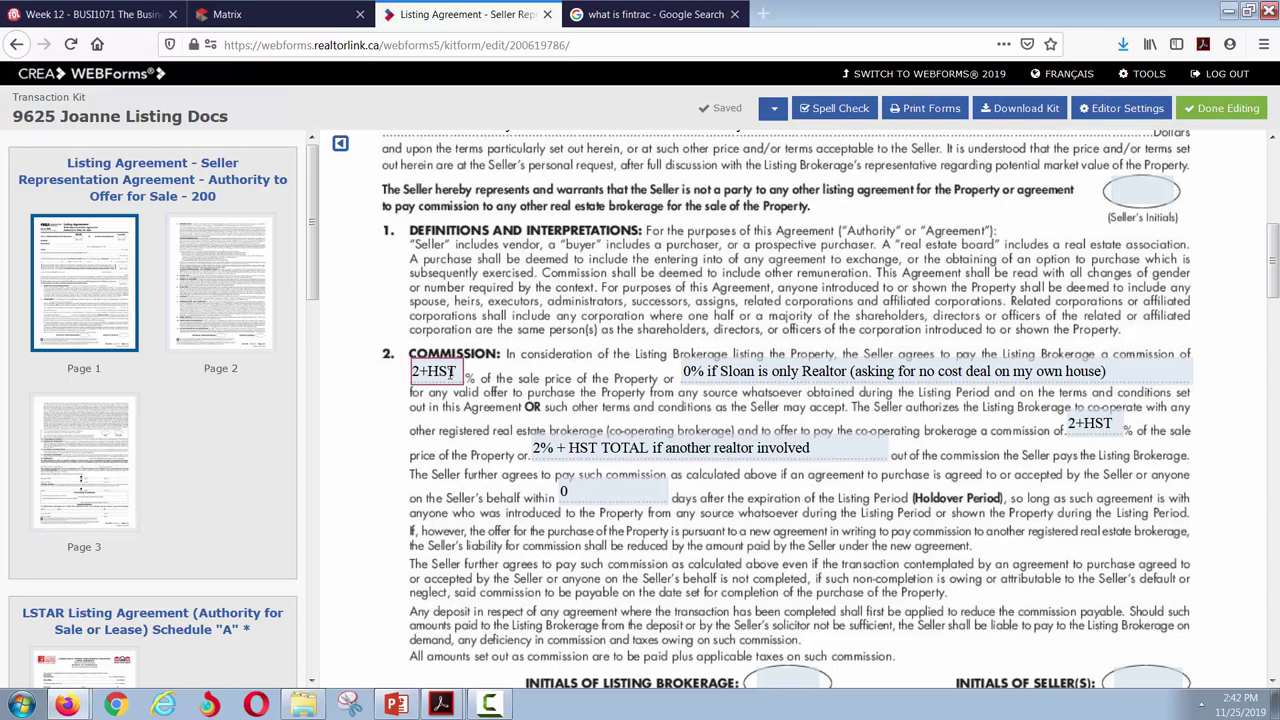
drag(457, 372, 392, 373)
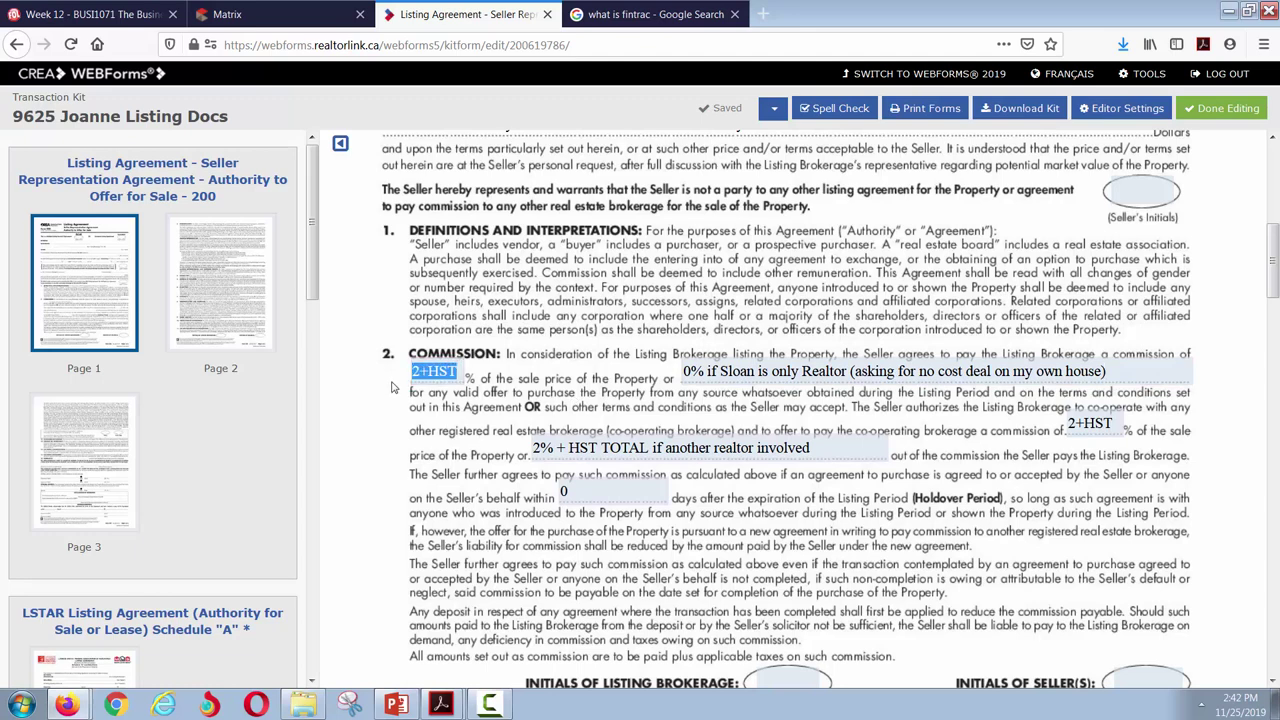
text(3.5)
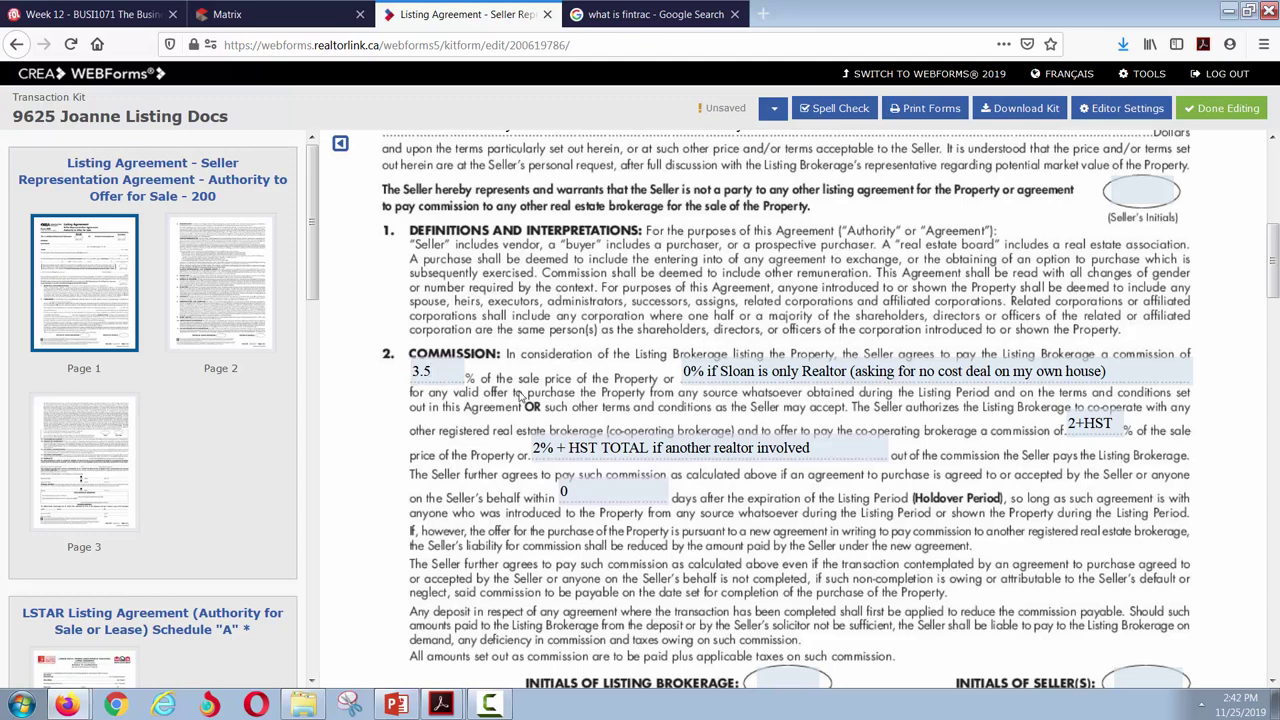
drag(684, 377, 1130, 373)
text(2.75)
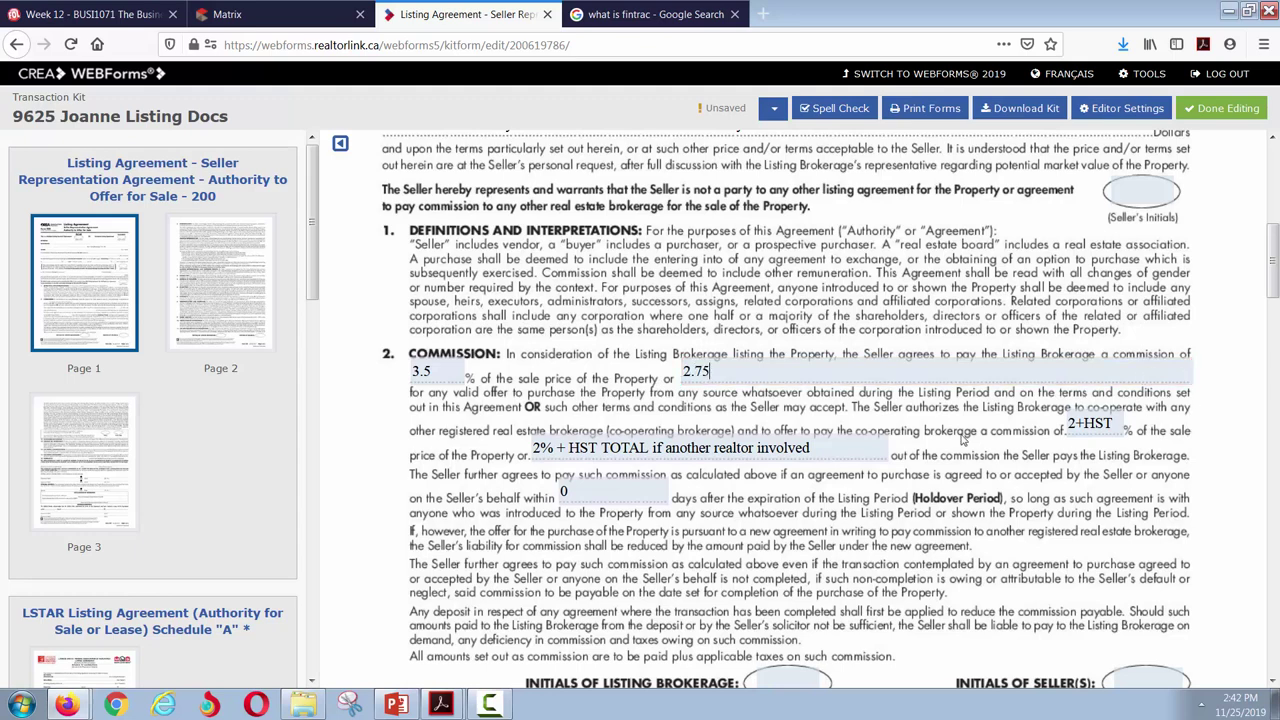
click(432, 372)
key(BackSpace)
key(BackSpace)
key(BackSpace)
text(.5)
key(ctrl+z)
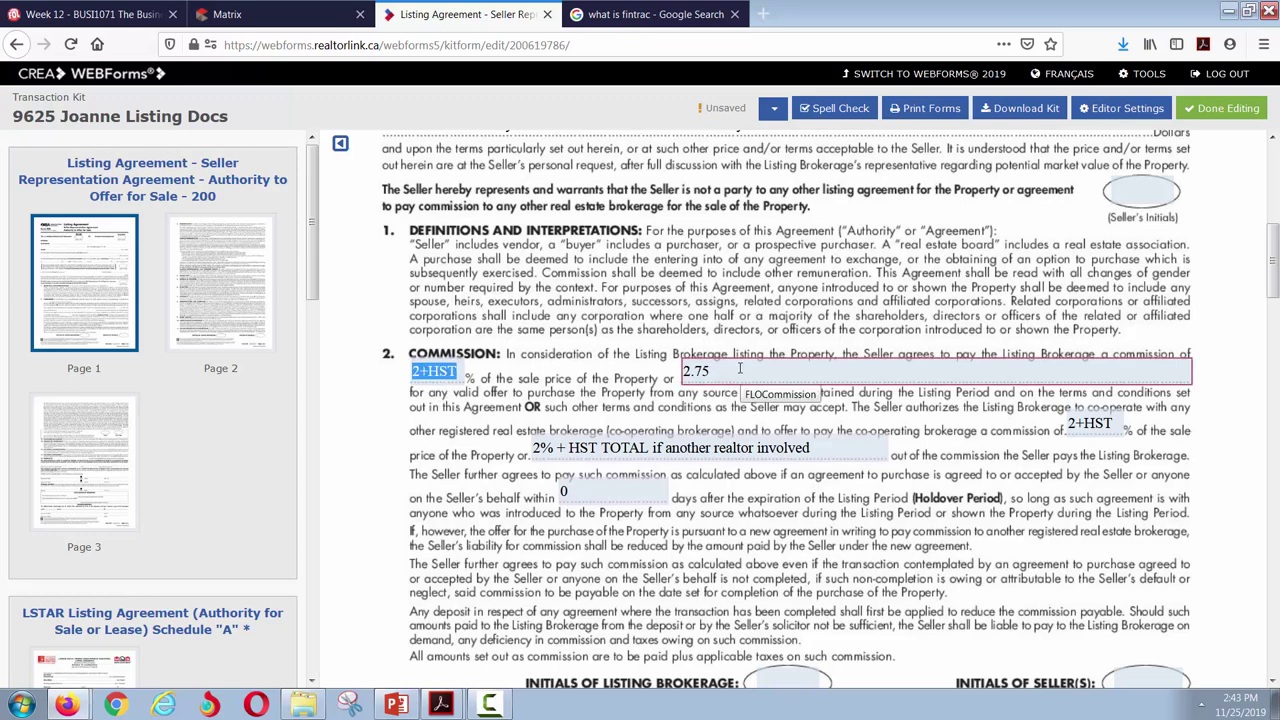
key(ctrl+z)
click(858, 457)
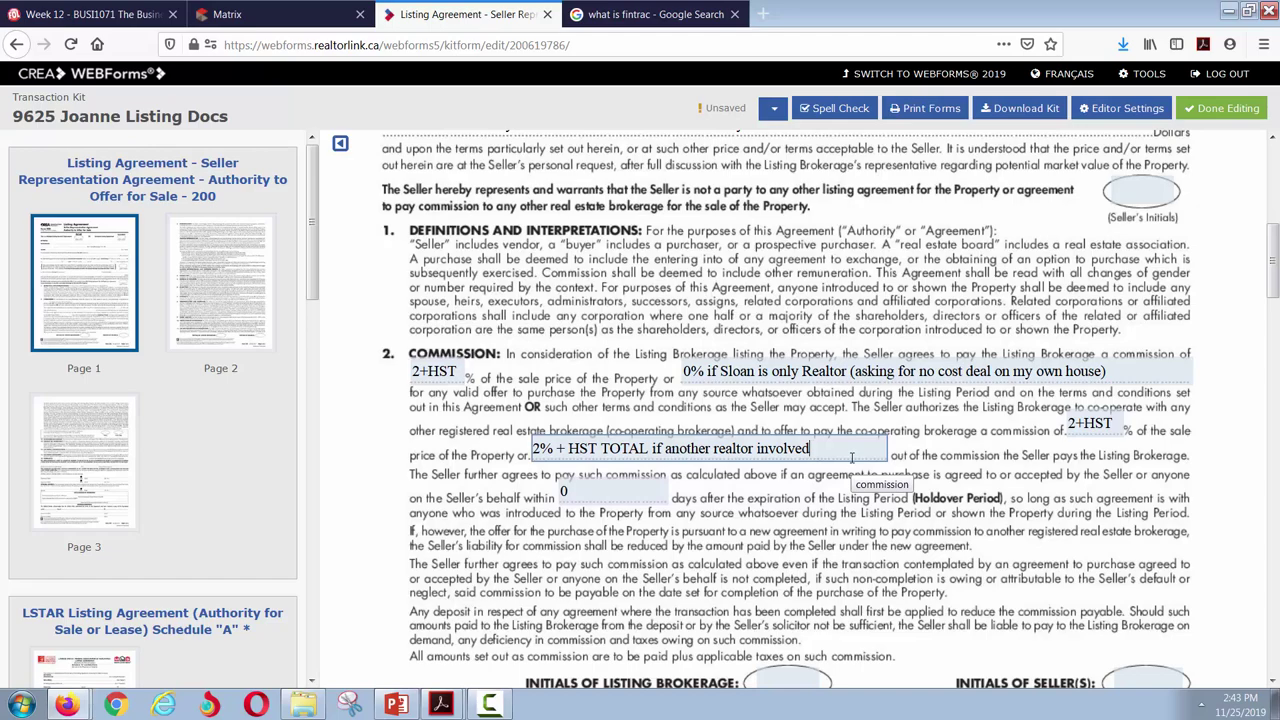
scroll(858, 460, down, 10)
scroll(864, 463, down, 2)
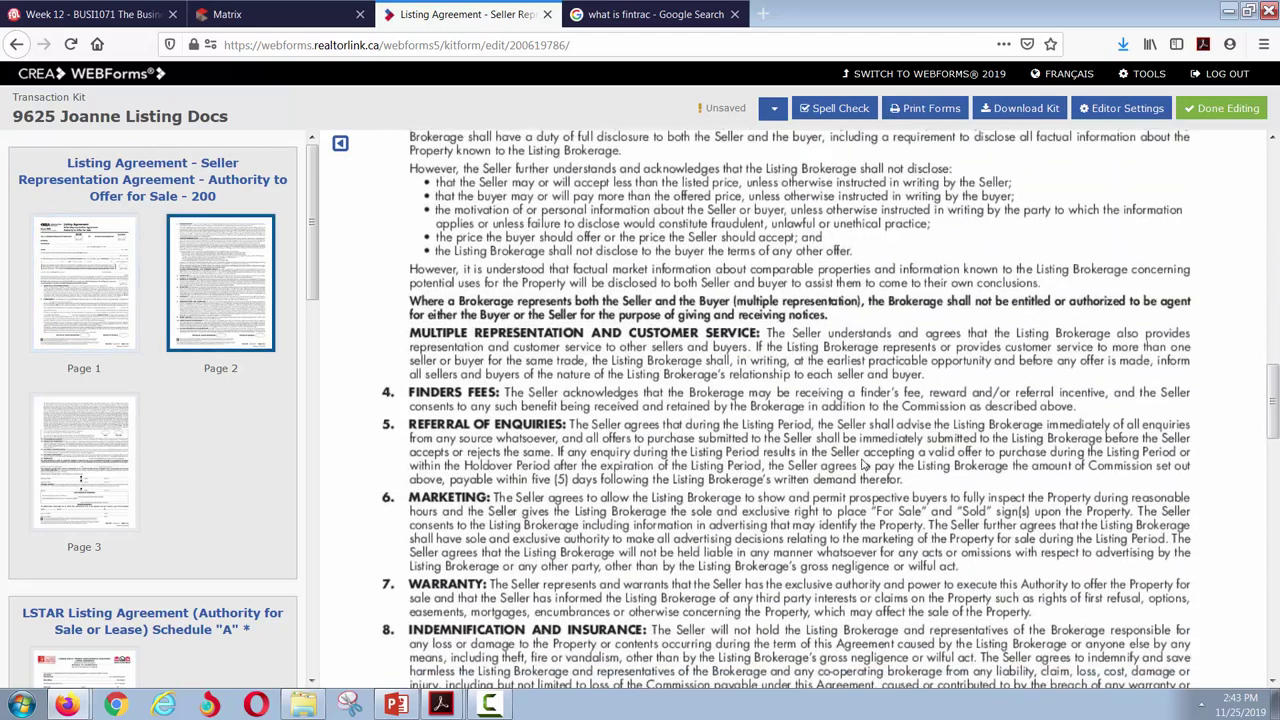
scroll(862, 463, up, 4)
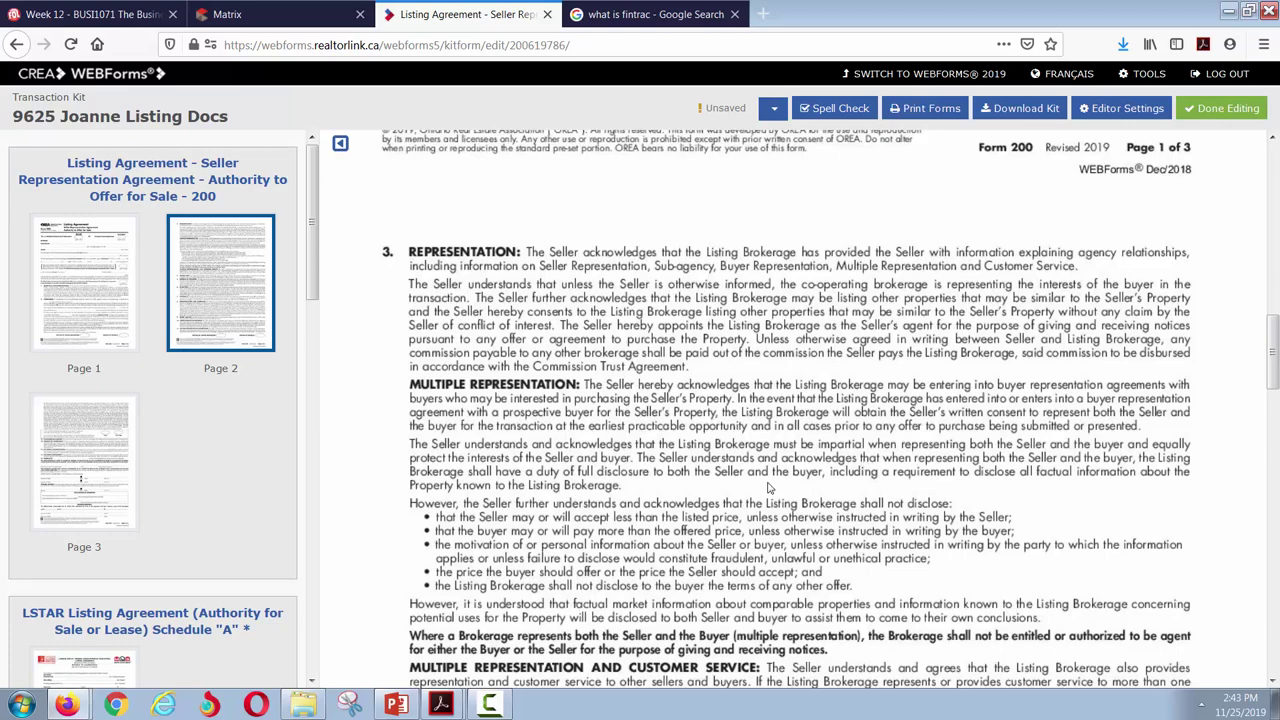
scroll(720, 495, down, 3)
scroll(444, 402, up, 3)
scroll(640, 505, down, 3)
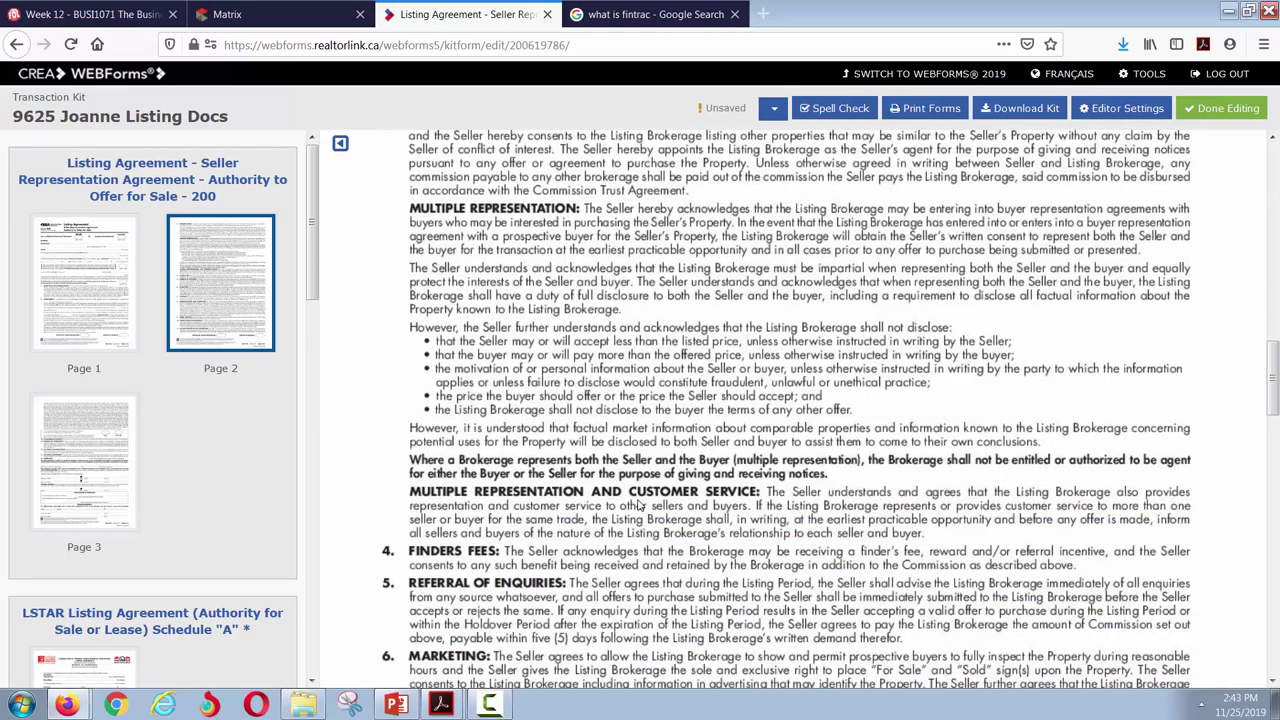
scroll(557, 508, down, 6)
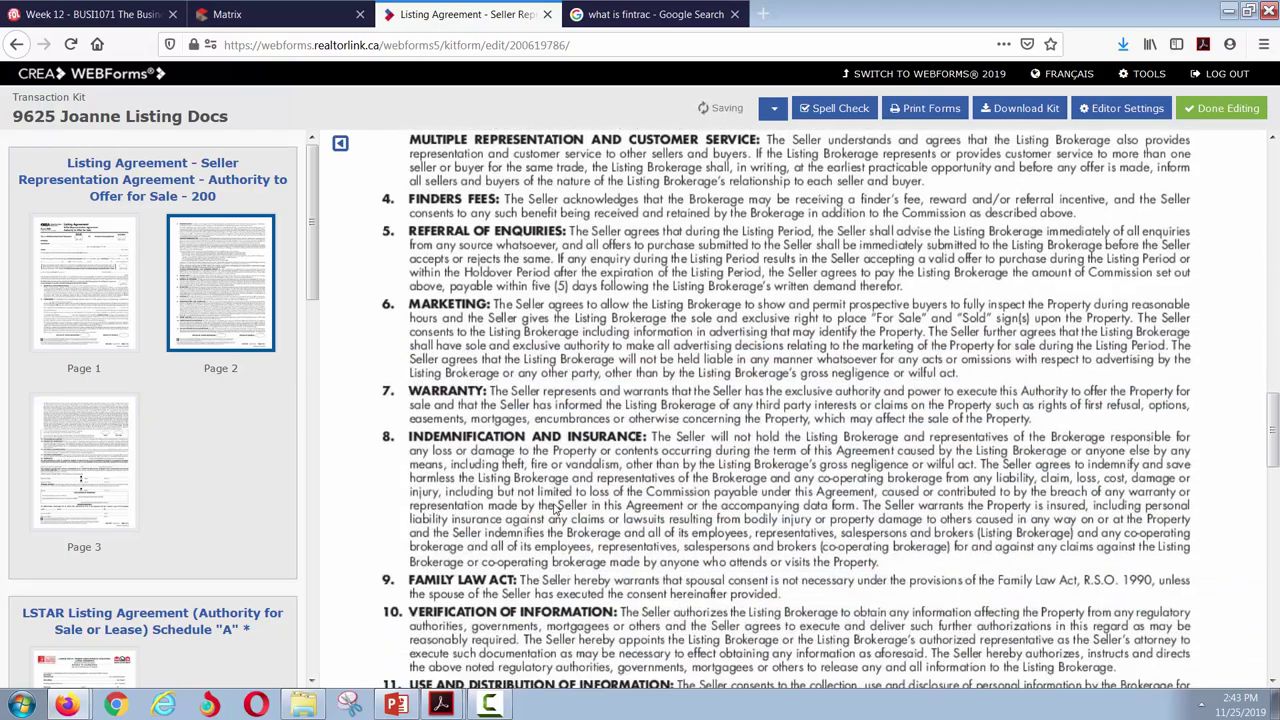
scroll(561, 496, down, 5)
scroll(561, 496, up, 8)
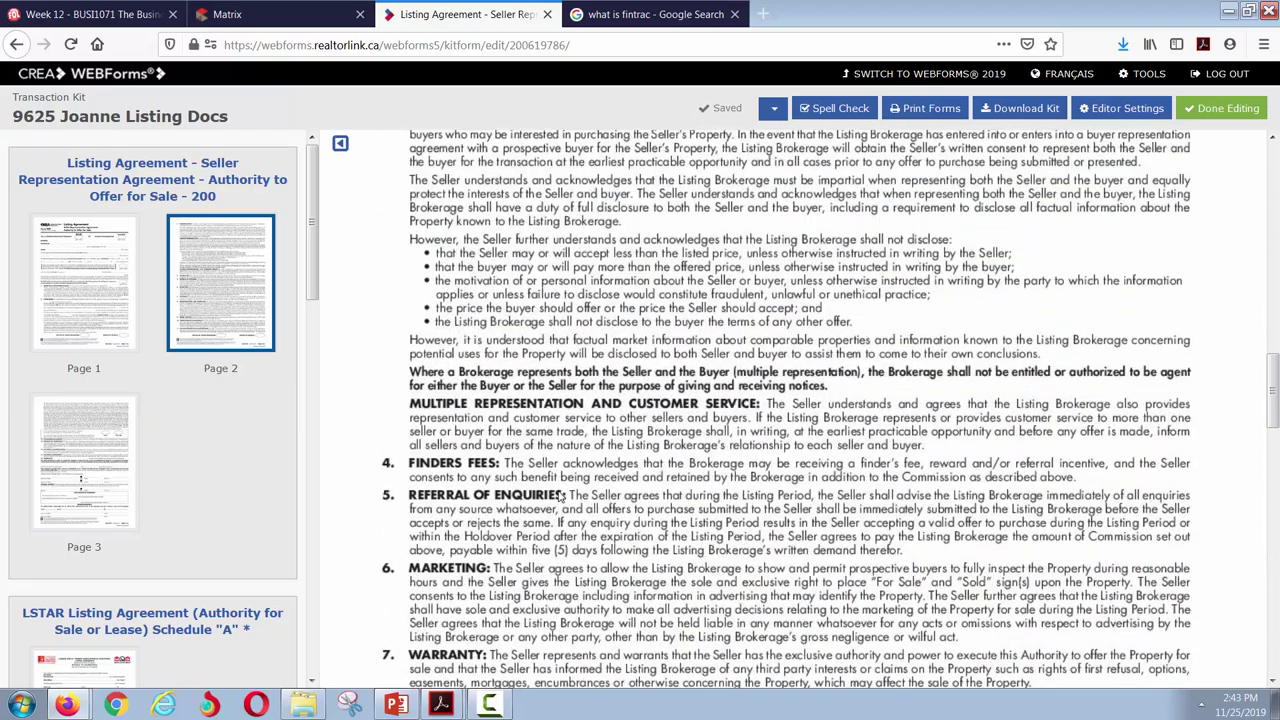
scroll(561, 497, down, 4)
scroll(561, 497, down, 1)
scroll(561, 497, up, 10)
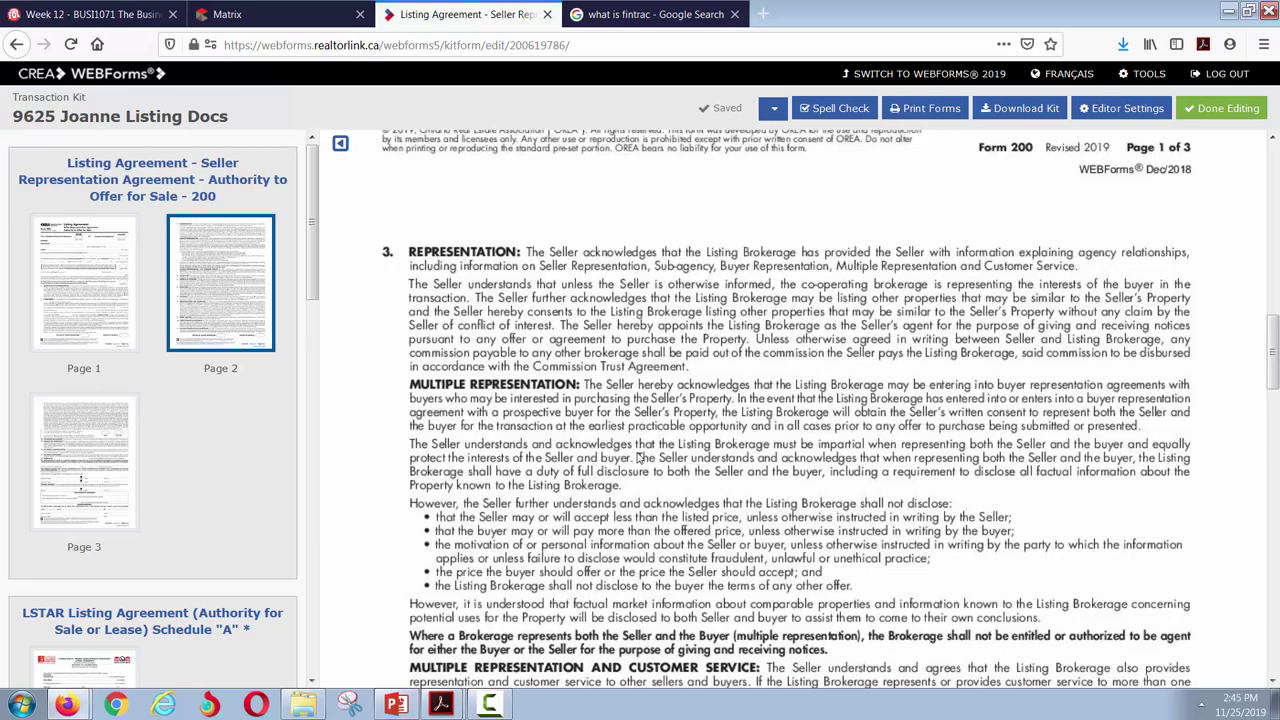
Scroll Form 200 from the page 2 clauses to page 3's seller-consent initials and clauses 12–14
scroll(640, 458, down, 3)
scroll(612, 365, up, 3)
scroll(612, 365, down, 8)
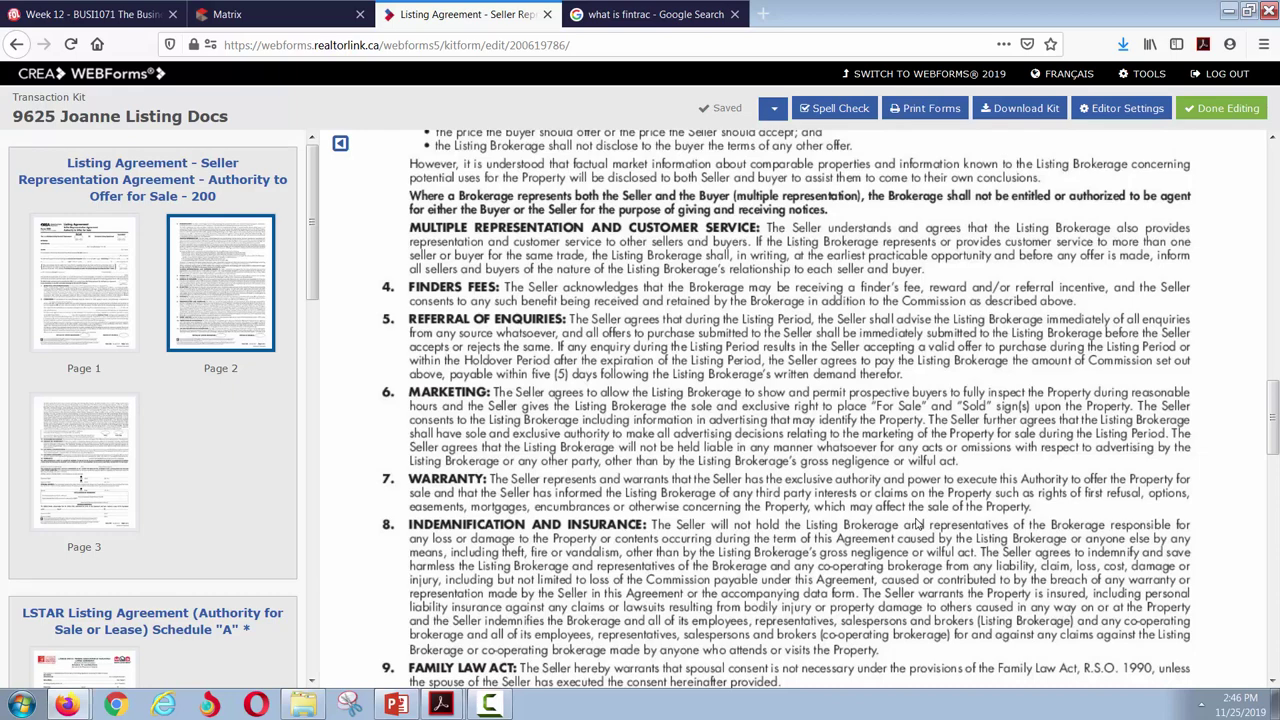
scroll(740, 509, down, 5)
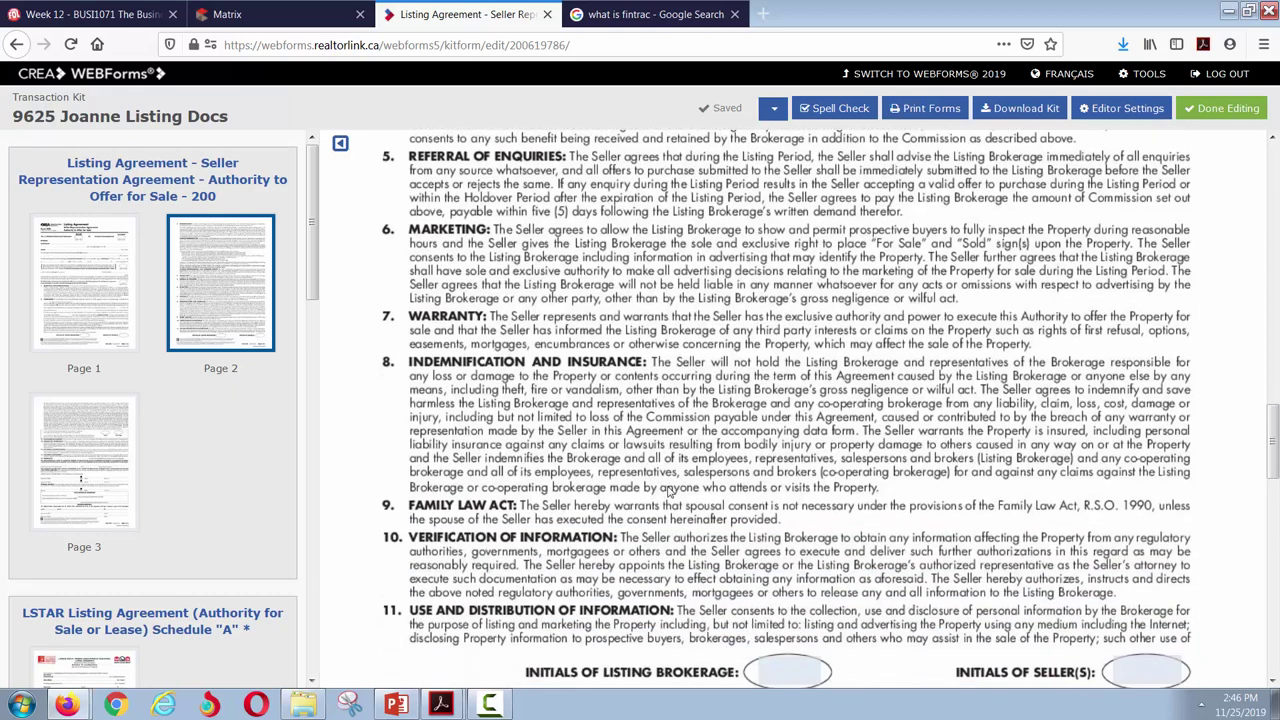
scroll(652, 474, down, 3)
scroll(660, 468, up, 5)
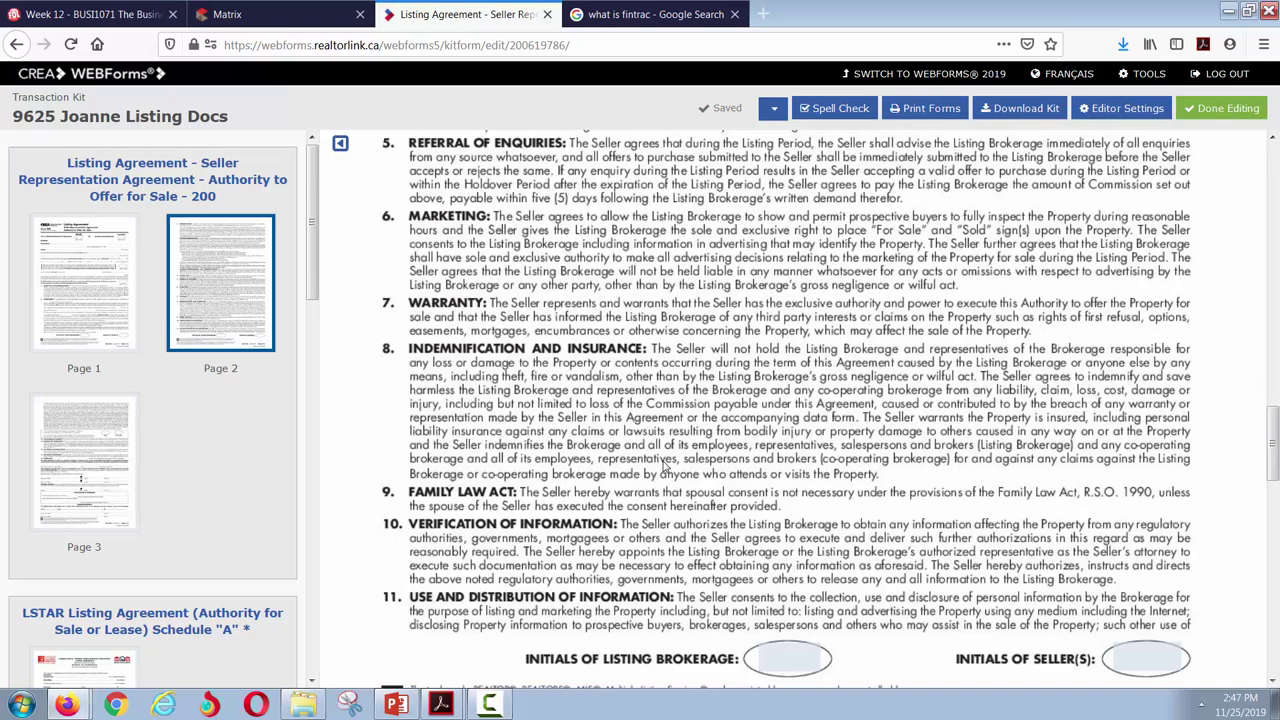
scroll(664, 466, down, 5)
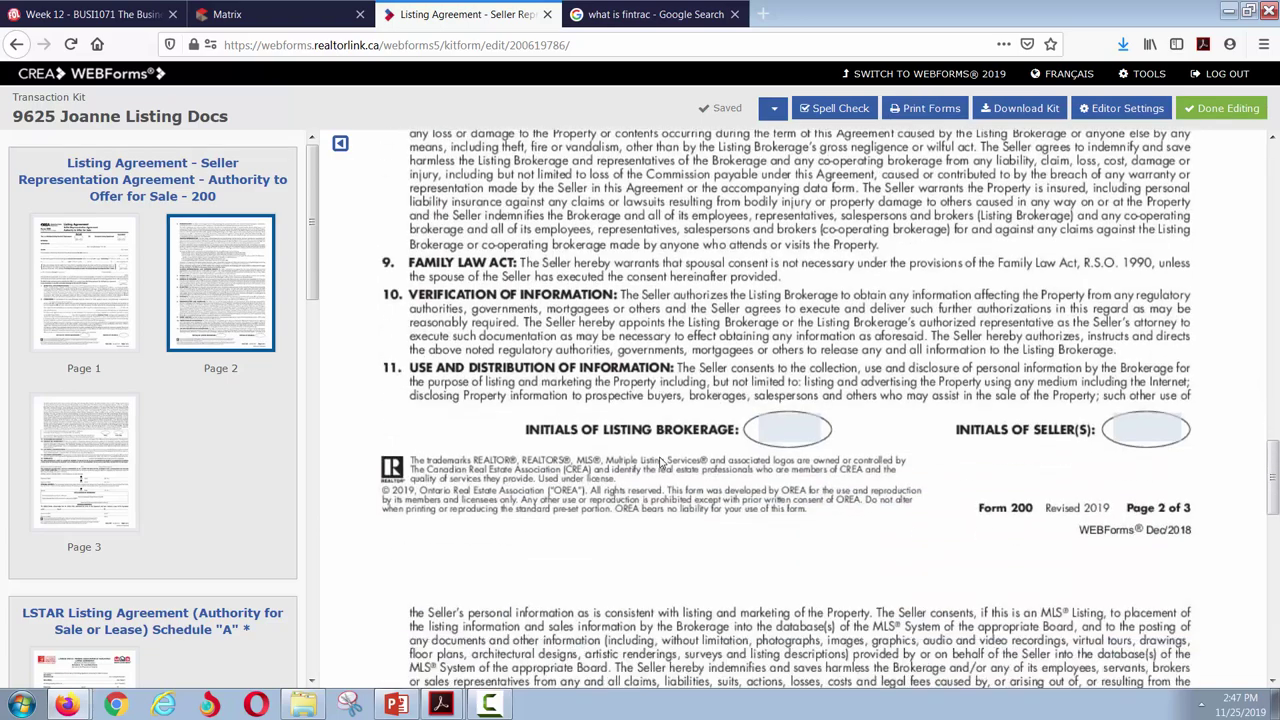
scroll(660, 462, down, 3)
scroll(660, 466, up, 4)
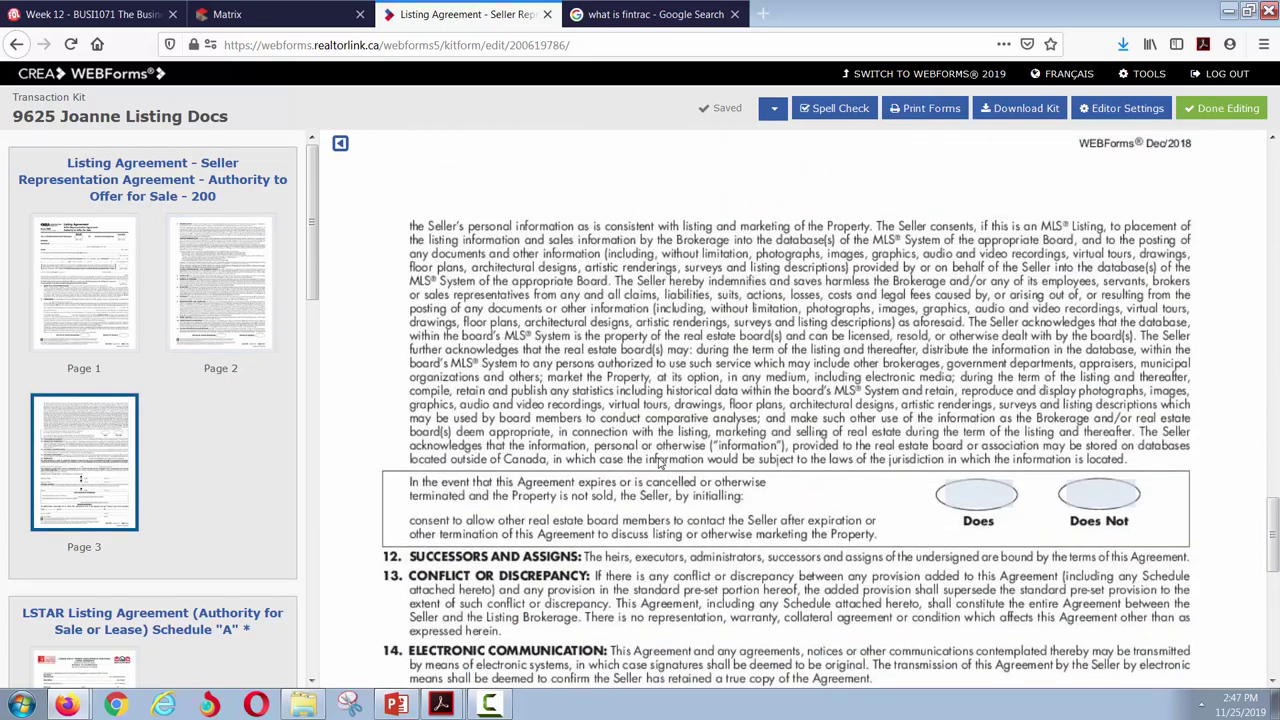
scroll(660, 471, up, 4)
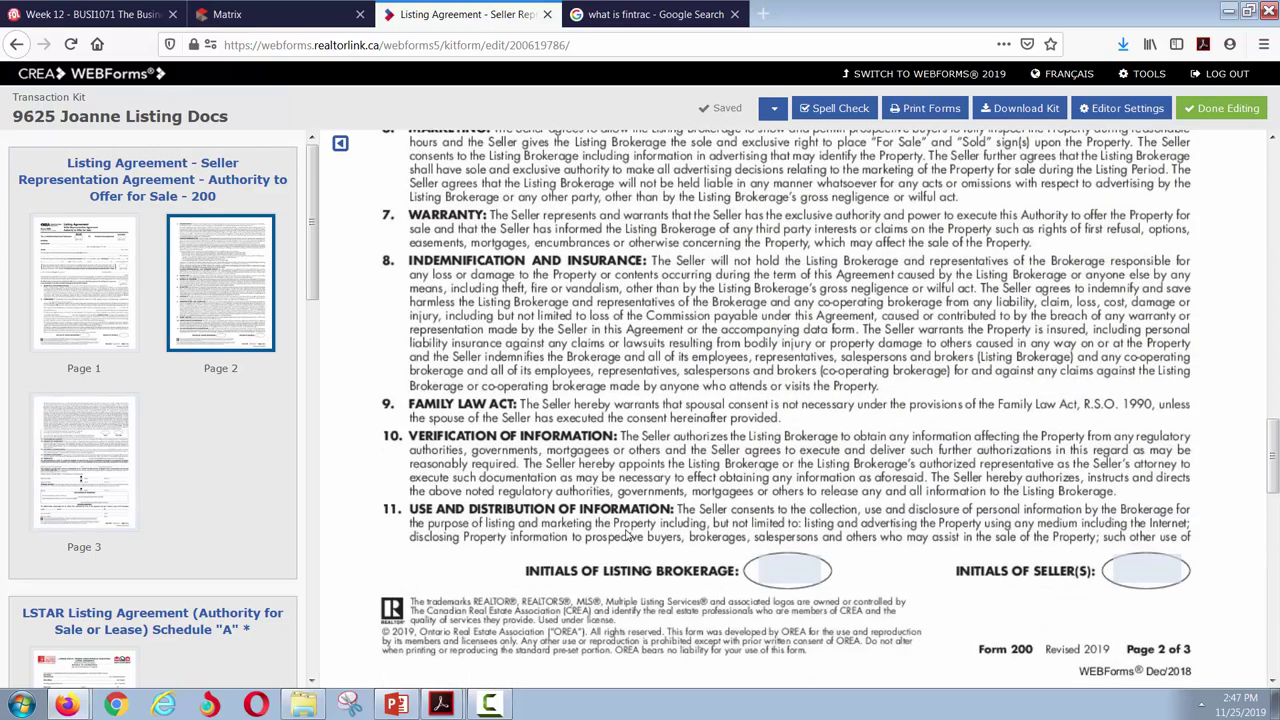
scroll(629, 535, down, 4)
scroll(629, 537, down, 2)
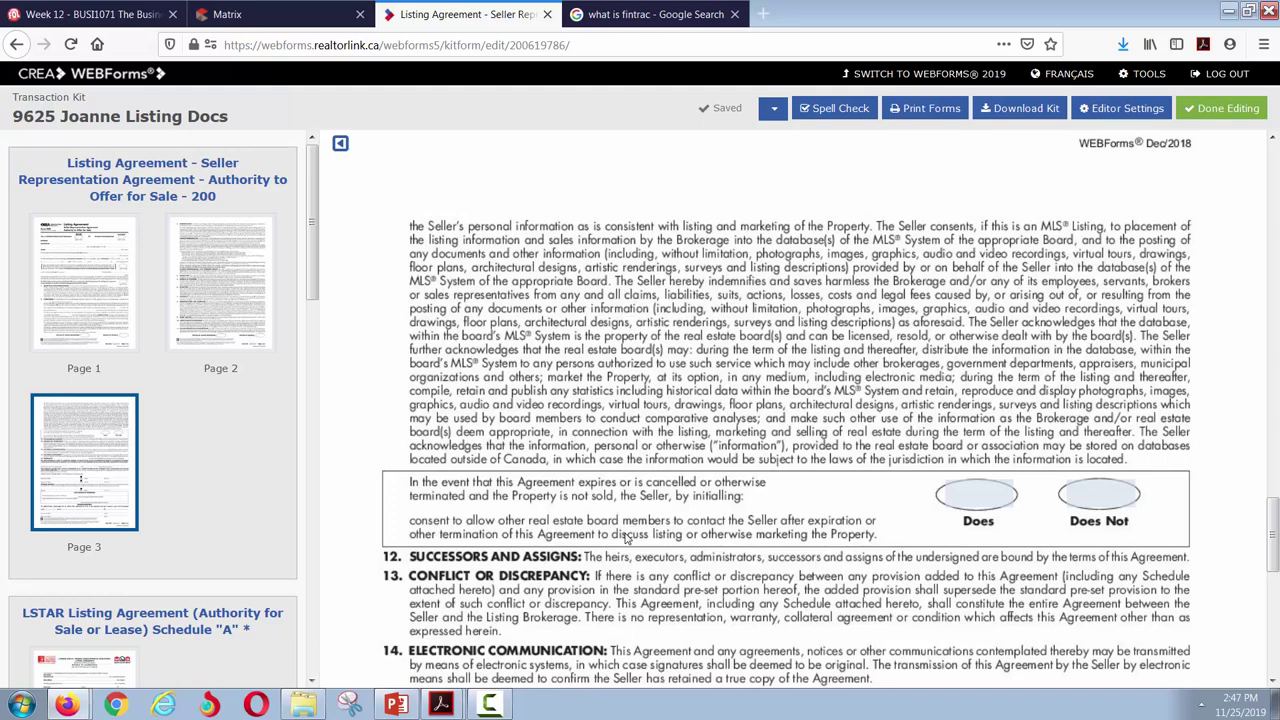
Check the page 3 salesperson signature field, then scroll past the insurance and acknowledgement footer
scroll(559, 617, down, 3)
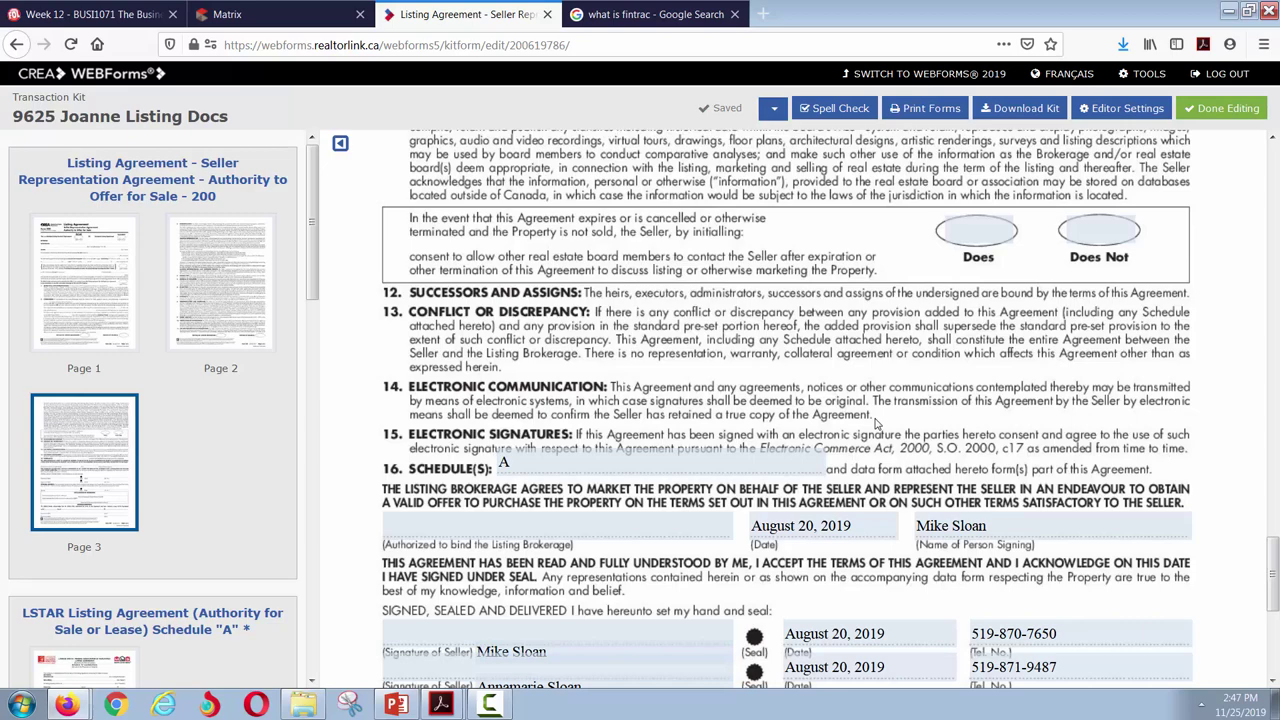
scroll(876, 424, down, 5)
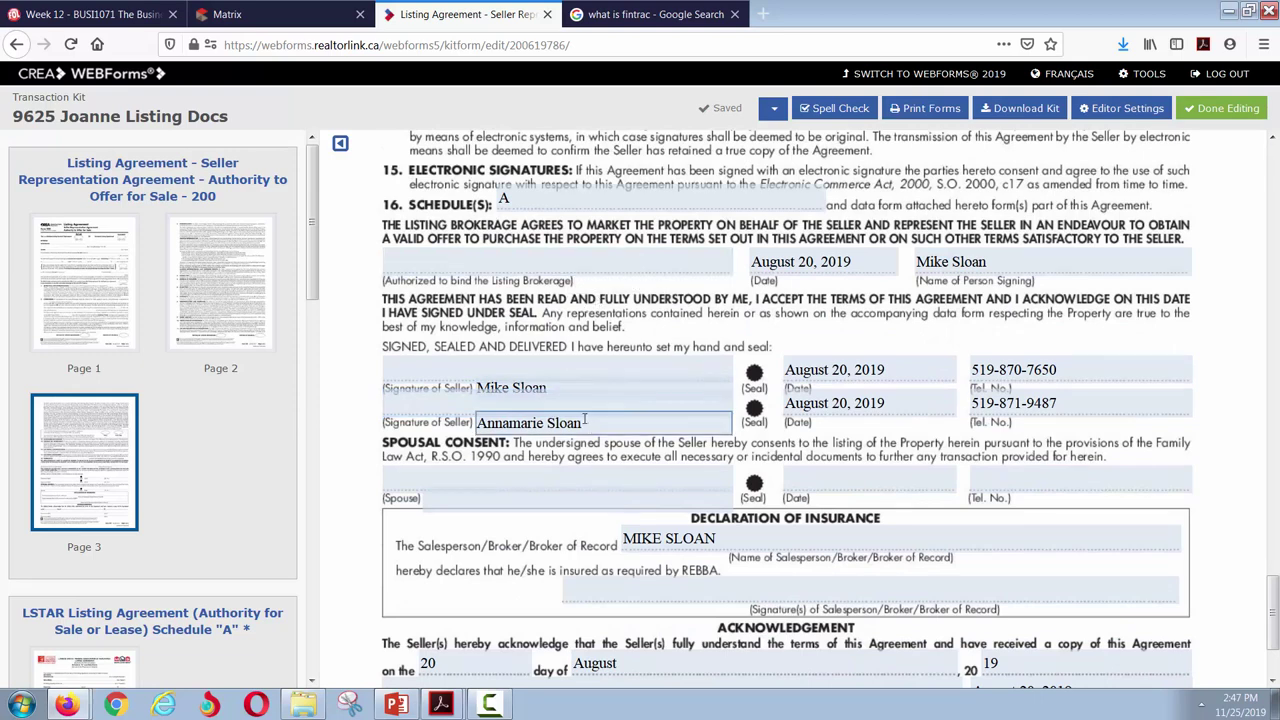
scroll(524, 418, down, 2)
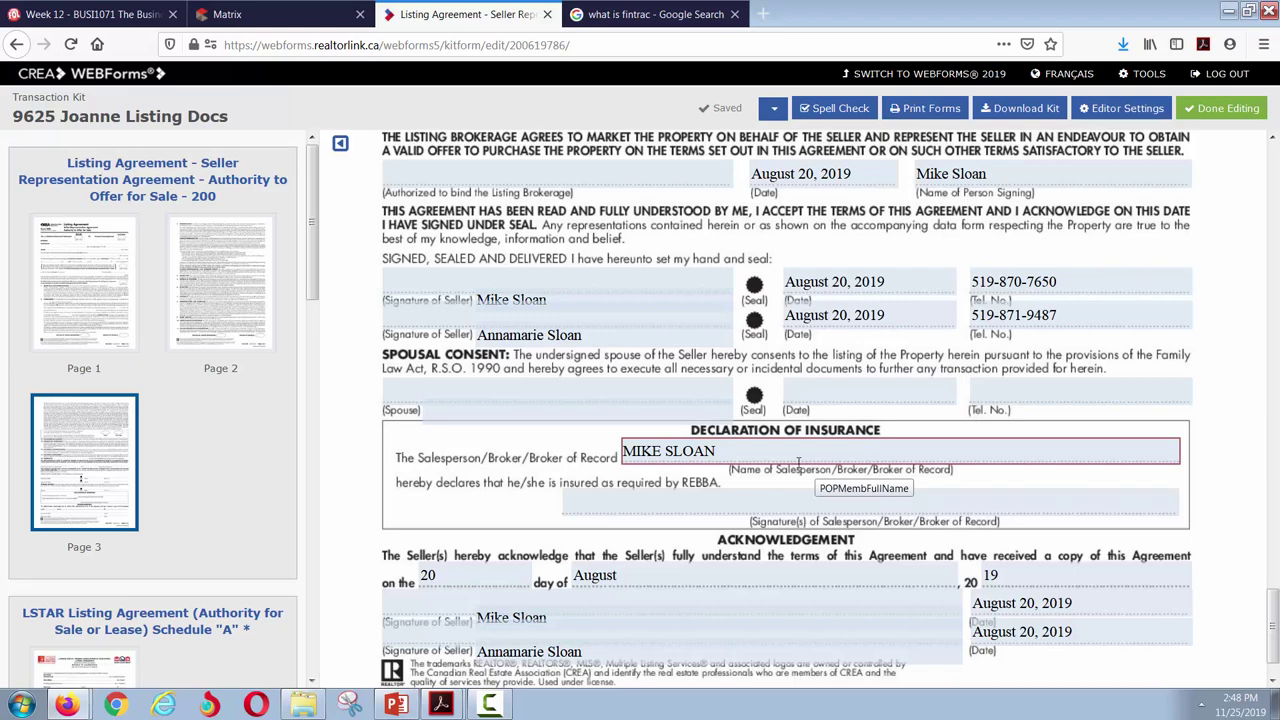
click(798, 495)
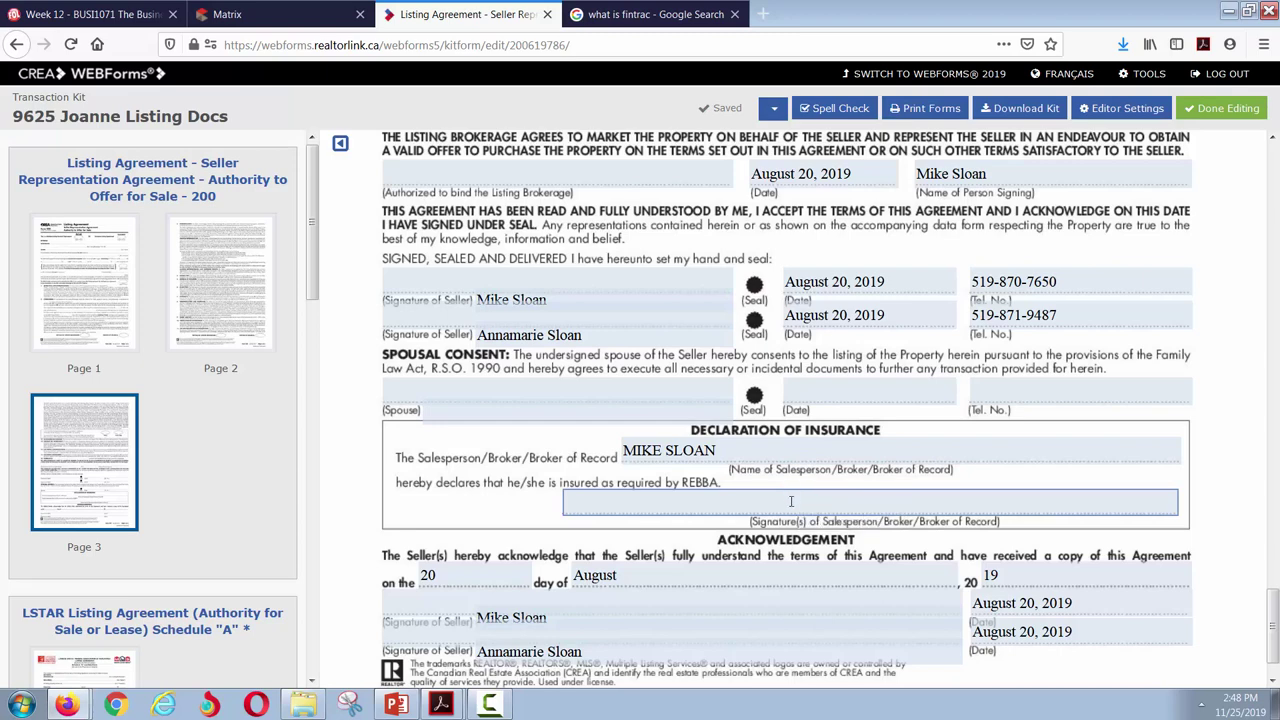
scroll(791, 515, down, 1)
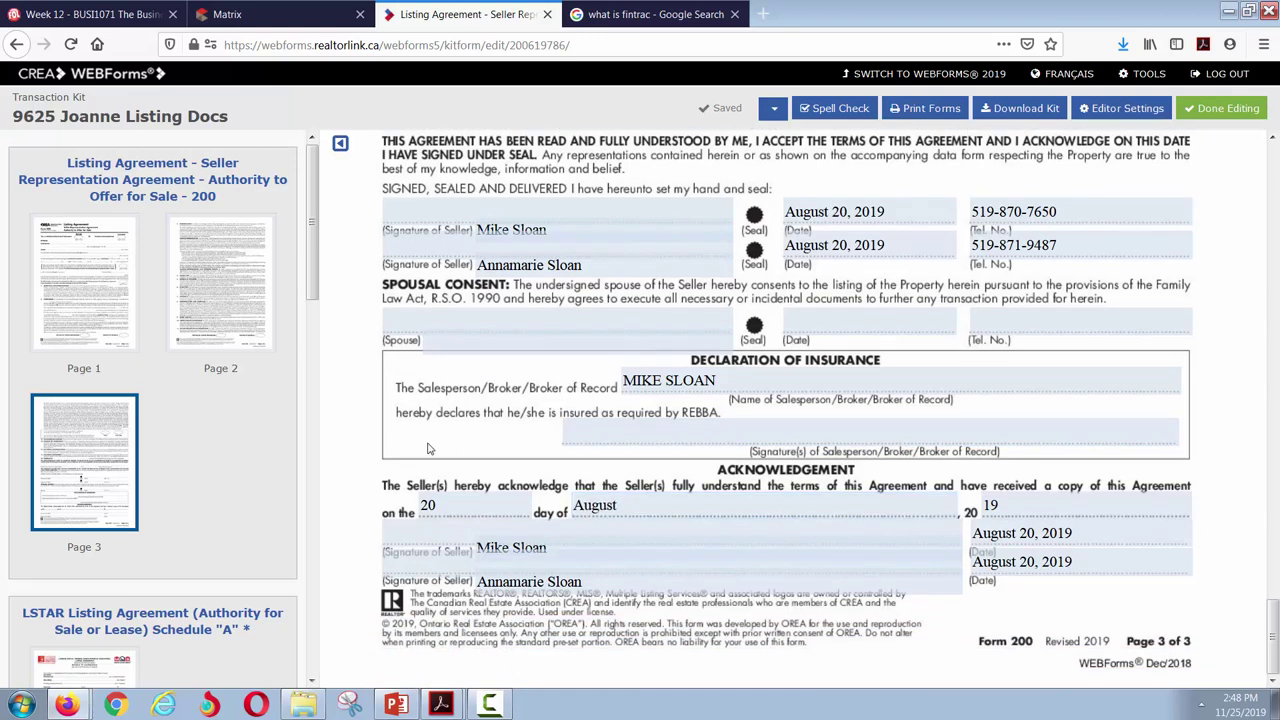
scroll(234, 466, down, 4)
Open the LSTAR Listing Agreement Schedule "A" and scroll through its contents
click(63, 385)
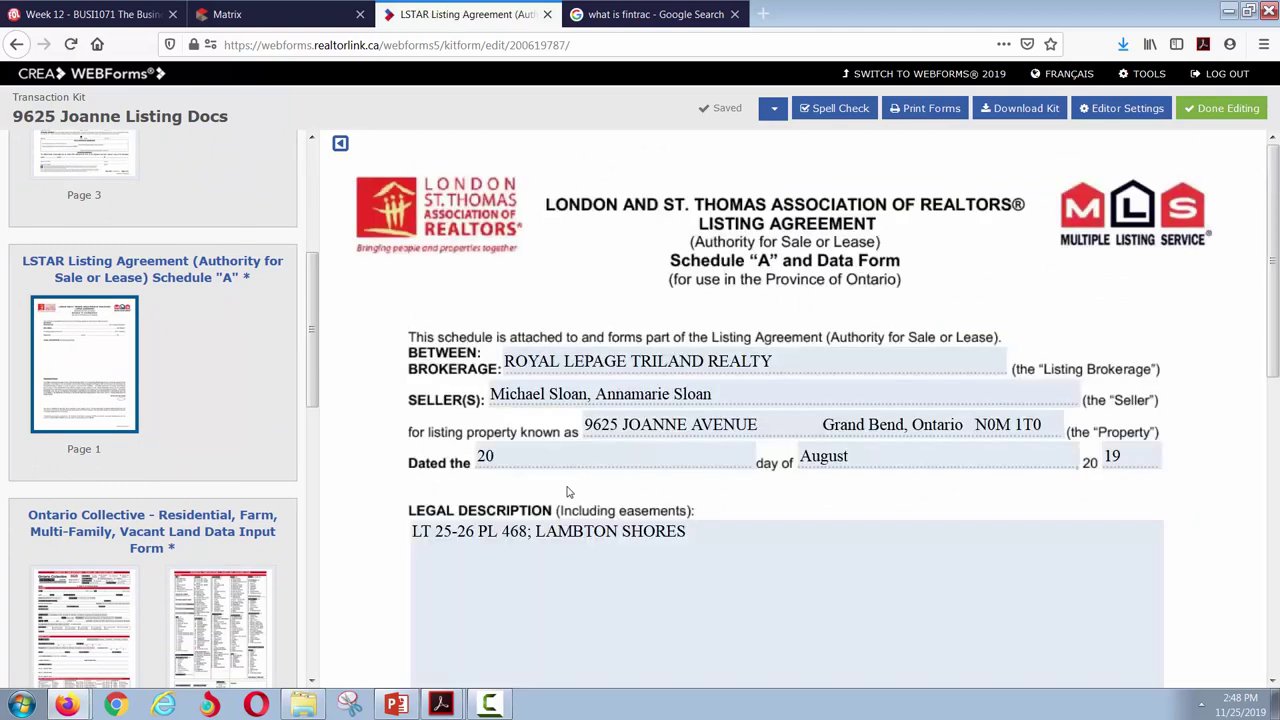
scroll(647, 482, down, 10)
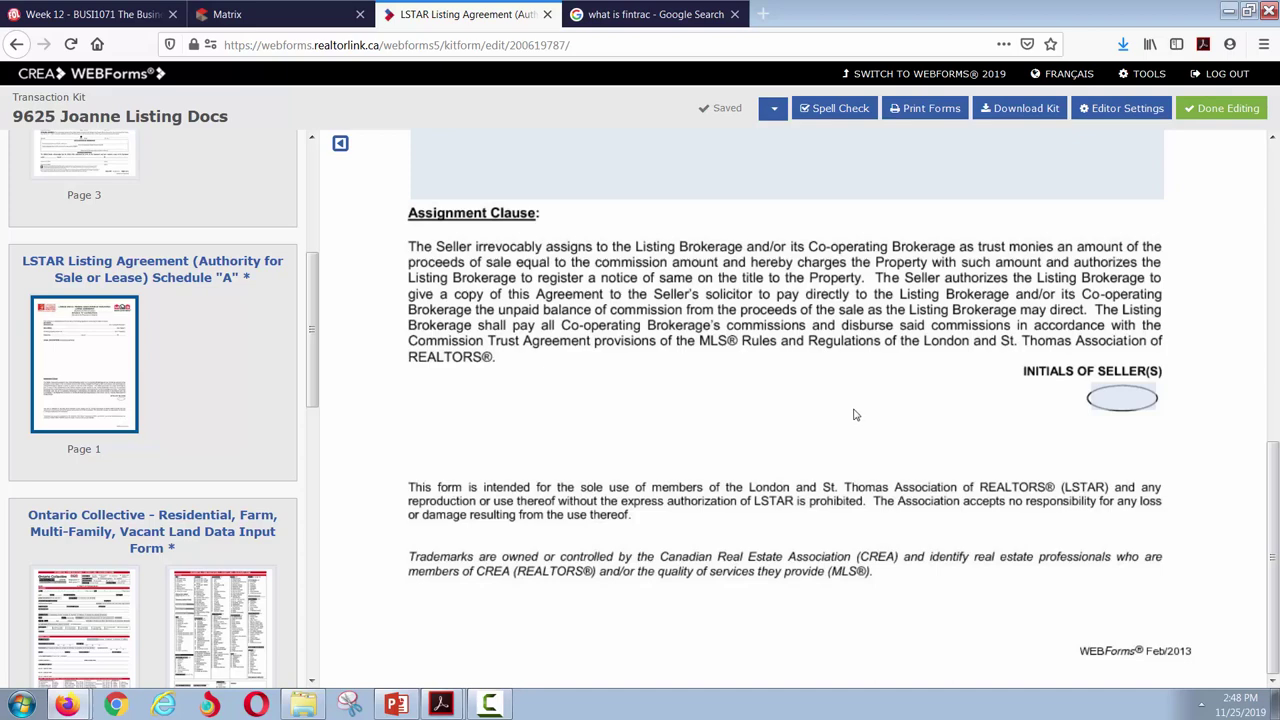
scroll(713, 409, up, 5)
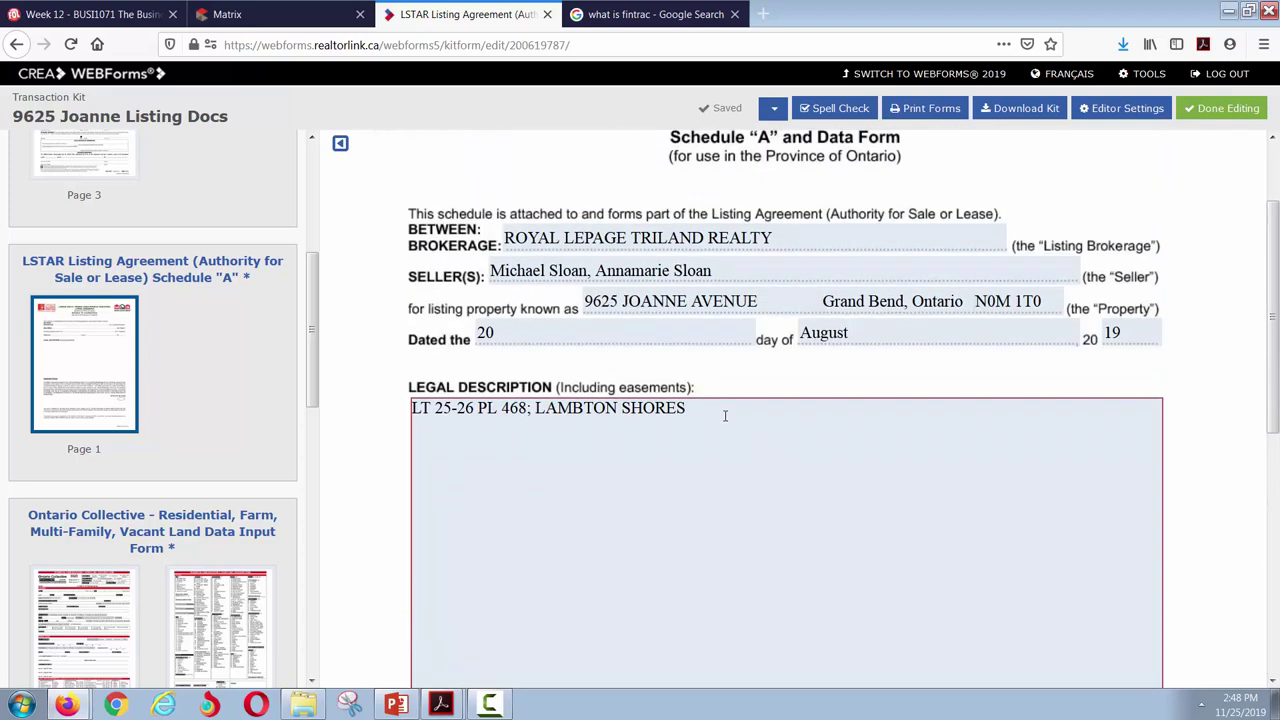
scroll(725, 415, down, 3)
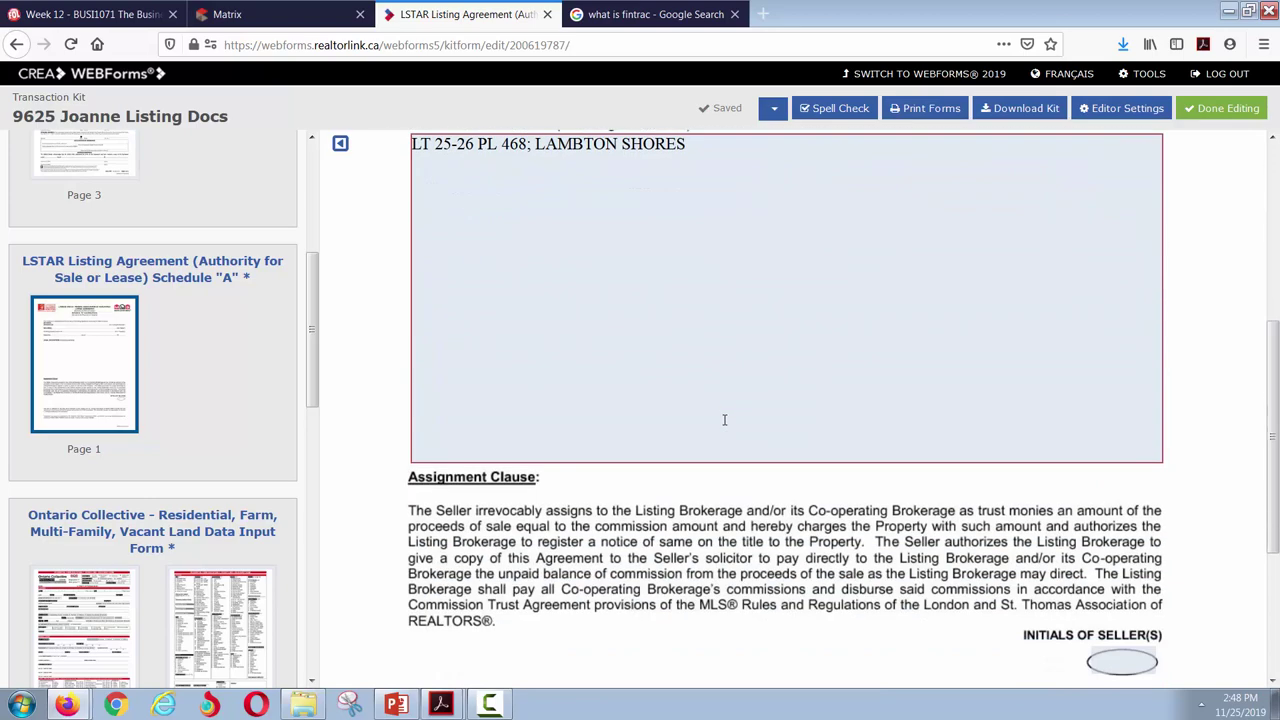
scroll(725, 415, up, 3)
scroll(728, 435, down, 4)
scroll(729, 448, down, 3)
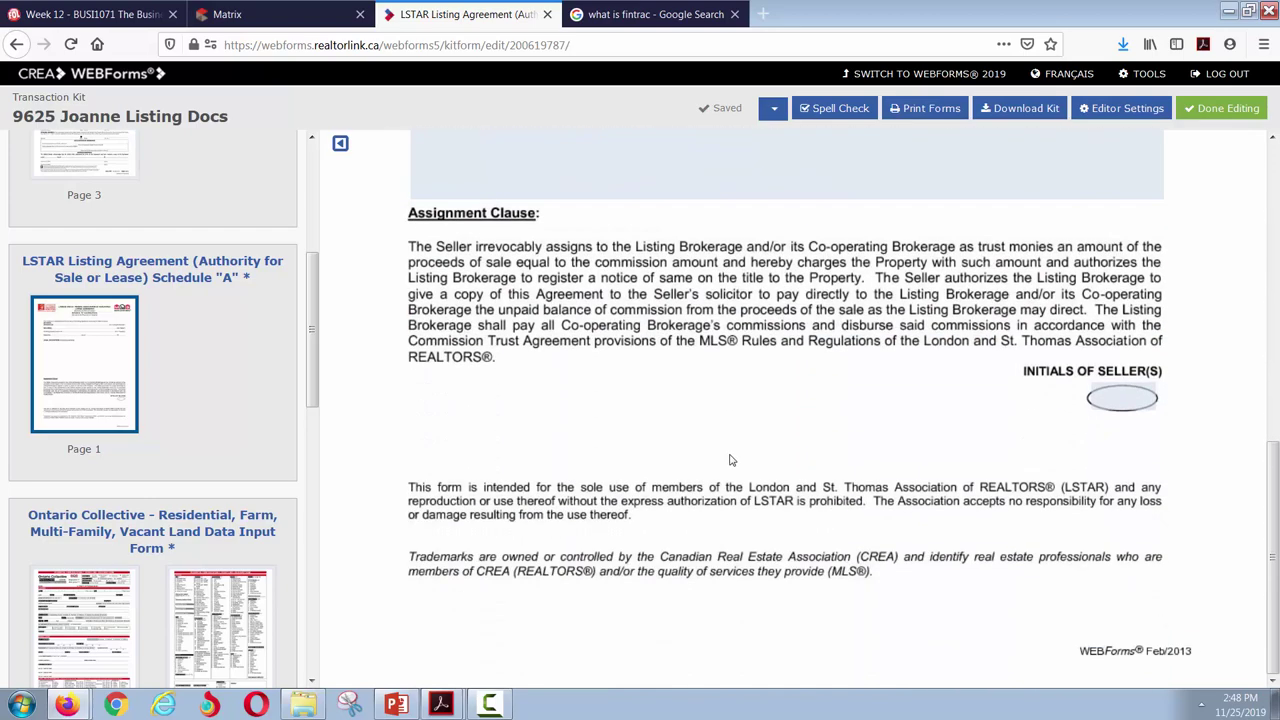
scroll(728, 458, up, 6)
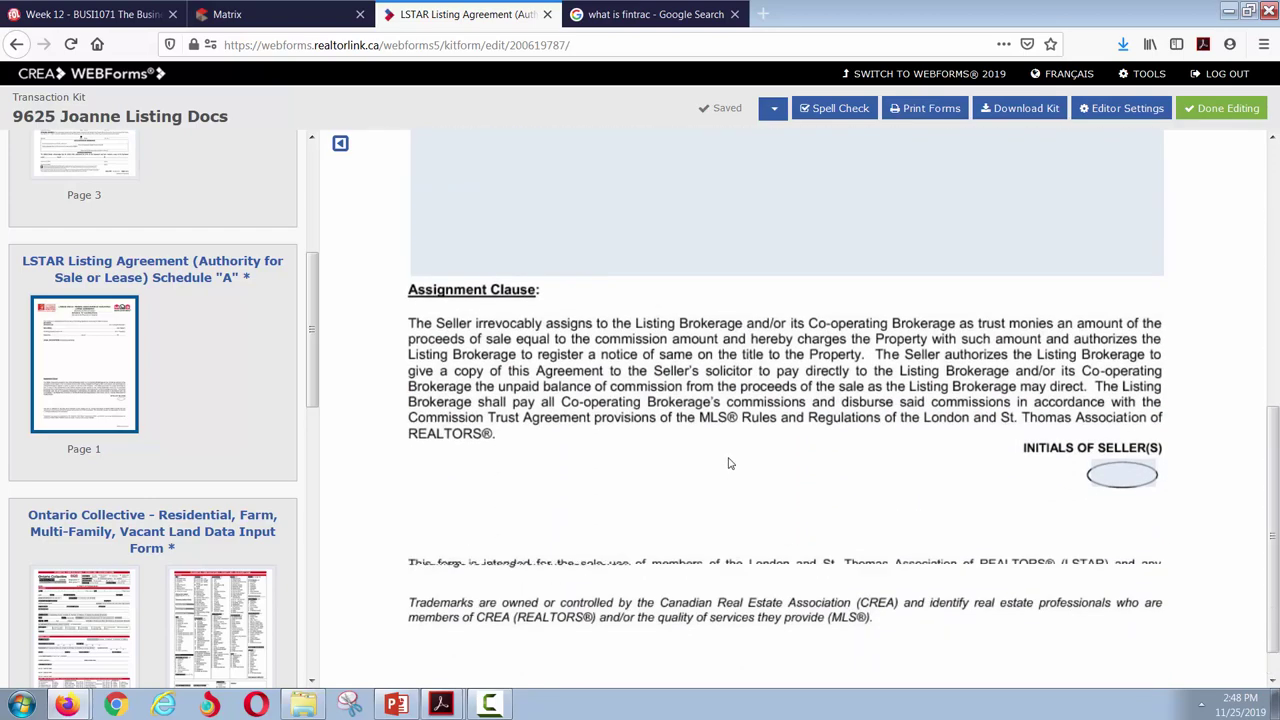
scroll(723, 453, up, 3)
scroll(720, 460, down, 8)
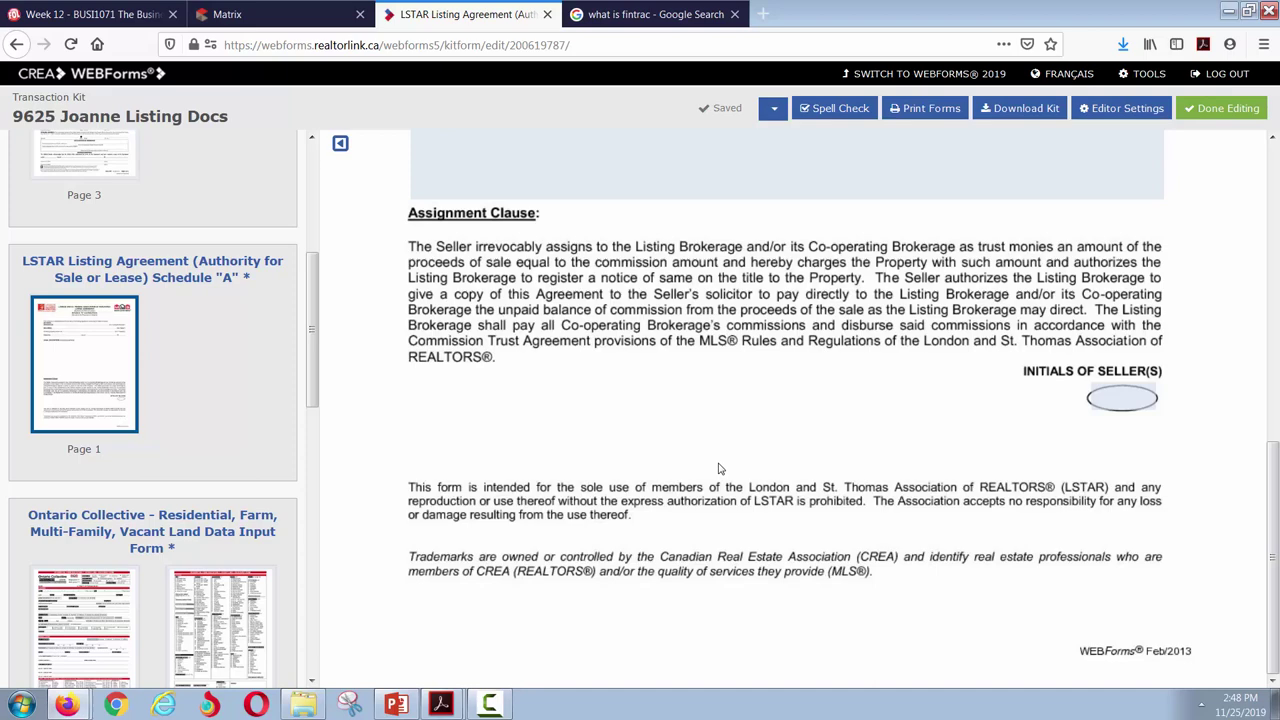
scroll(718, 465, up, 6)
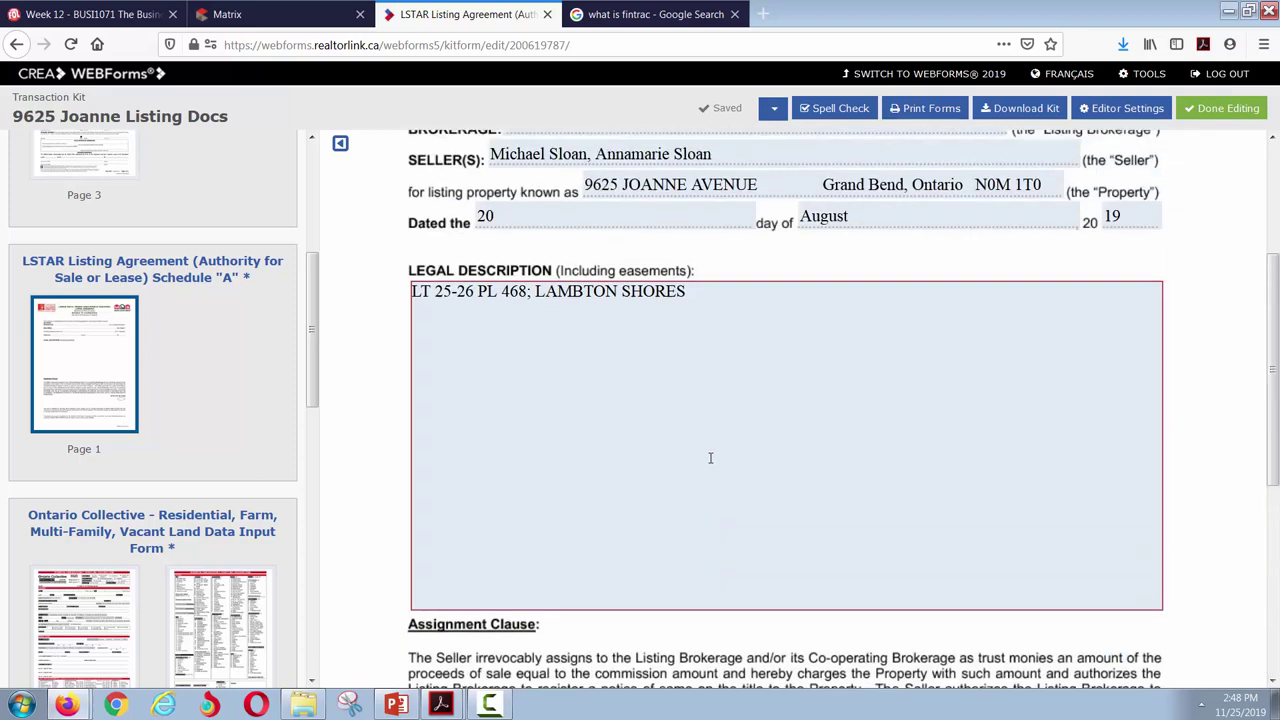
Select the legal description LT 25-26 PL 468; LAMBTON SHORES, then open the Ontario Collective form
drag(686, 496, 403, 526)
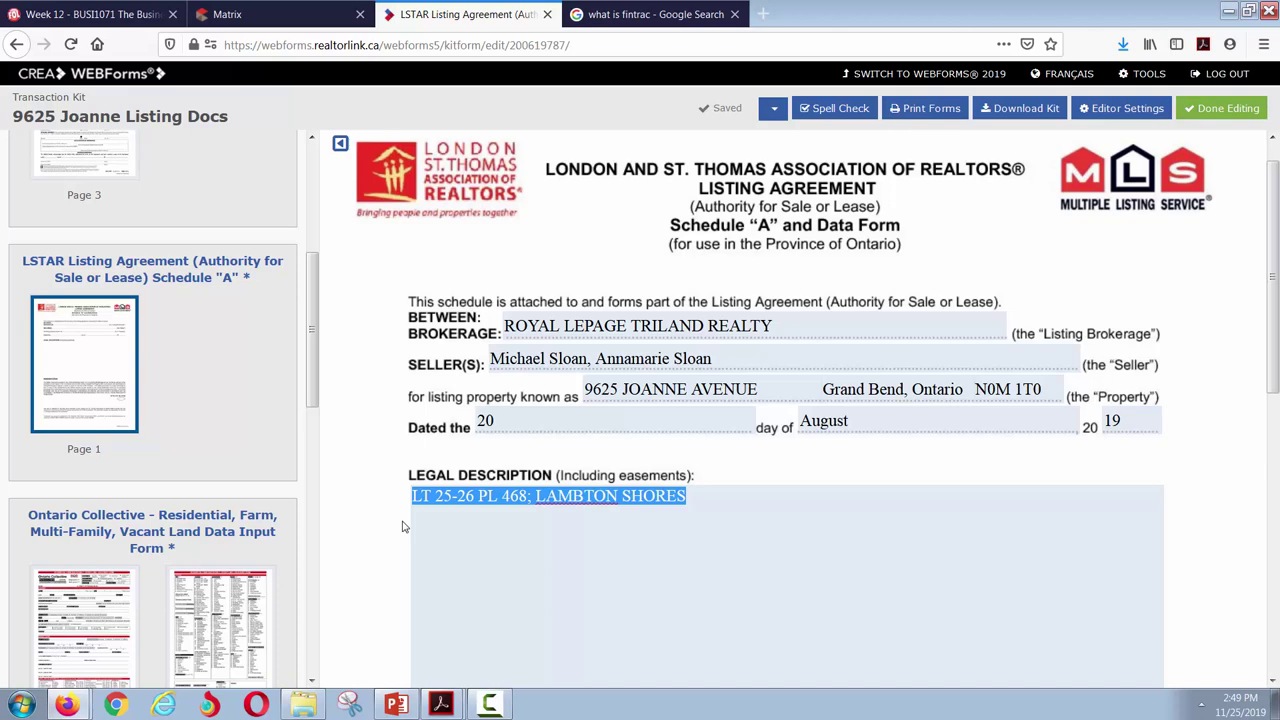
scroll(403, 526, down, 3)
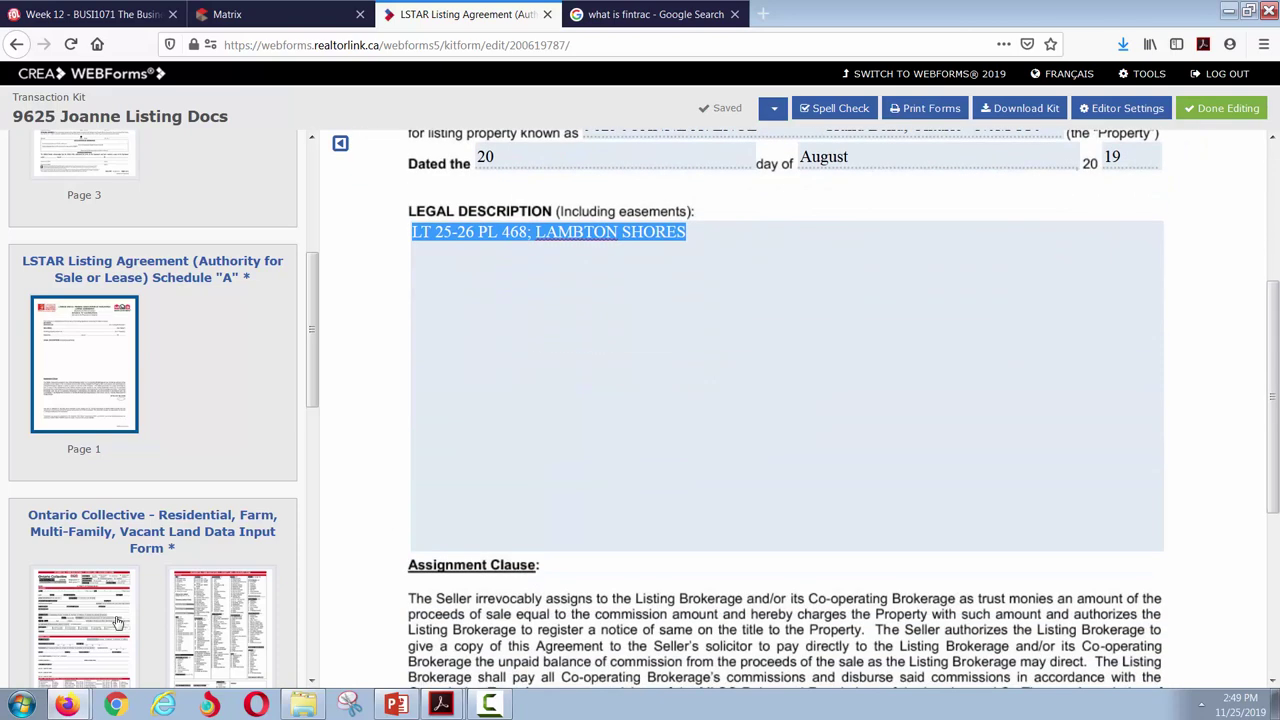
click(584, 556)
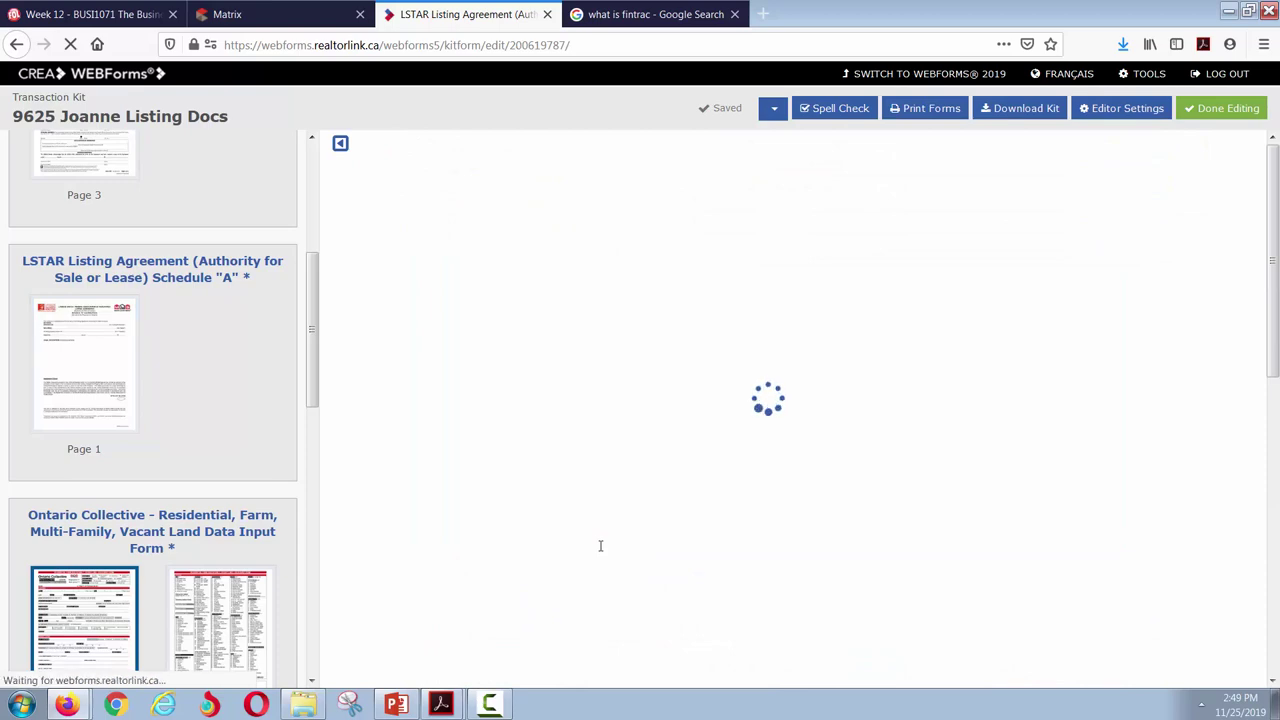
click(227, 14)
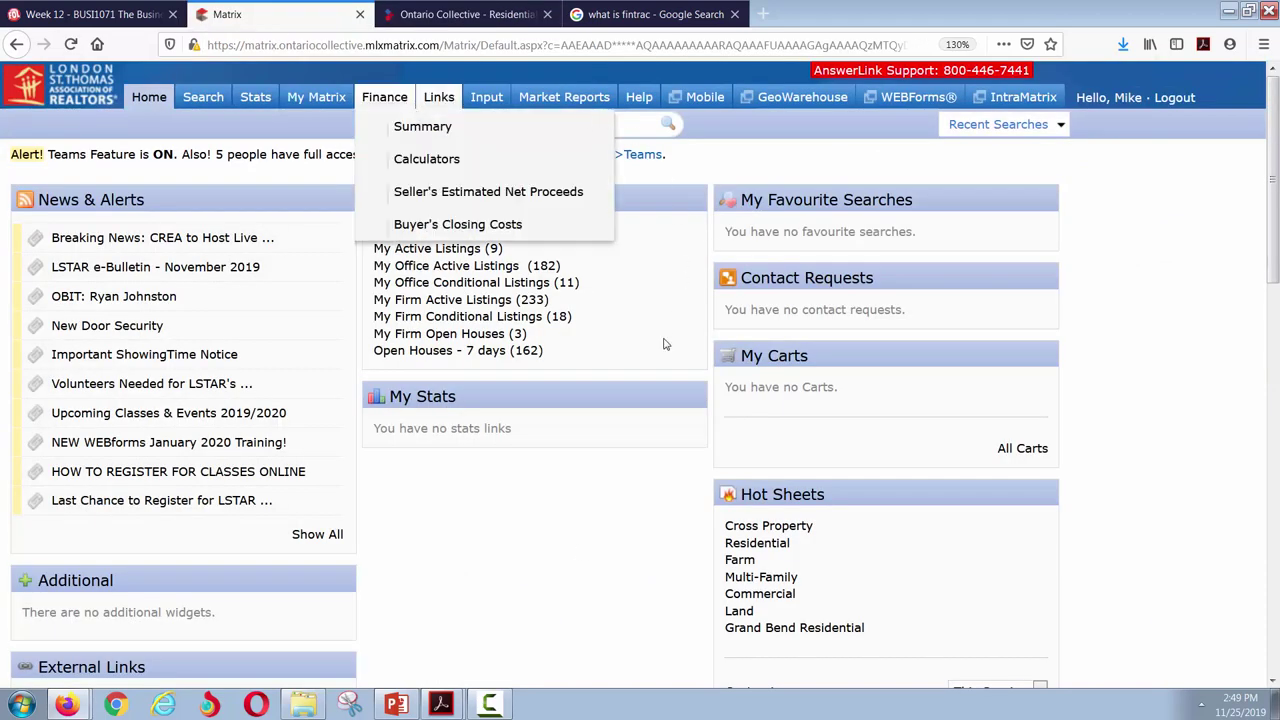
click(641, 124)
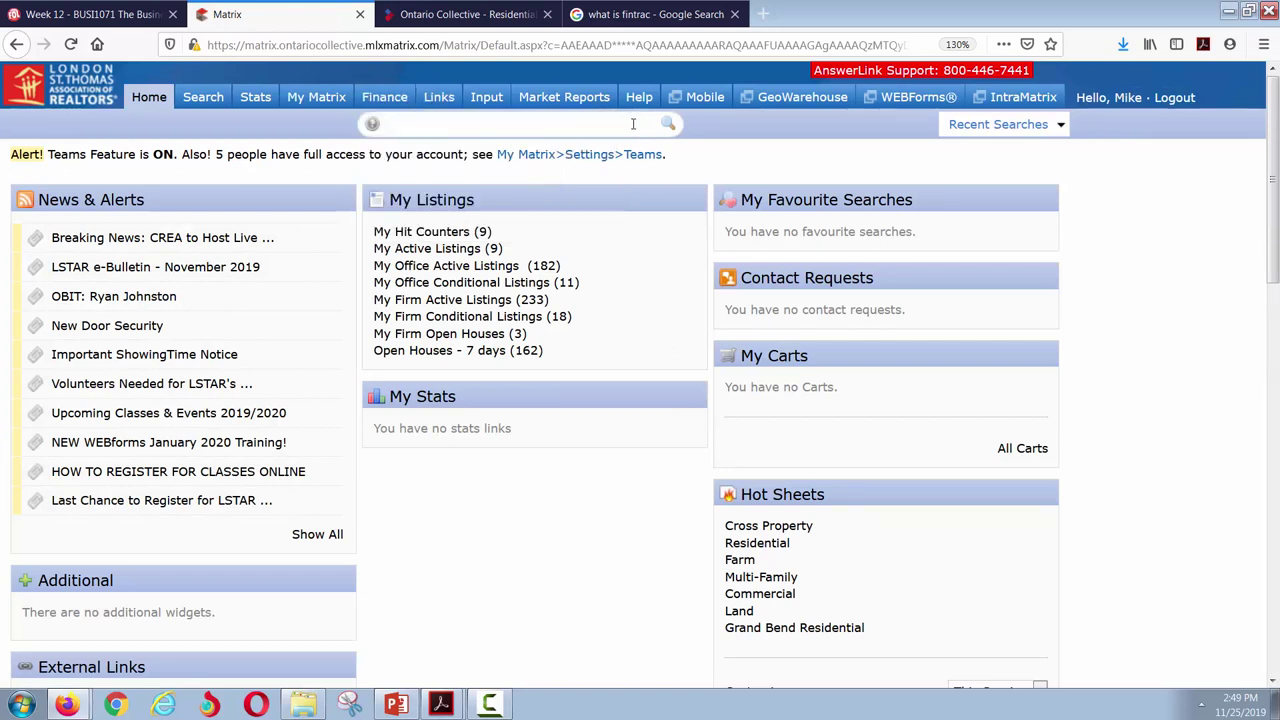
key(Return)
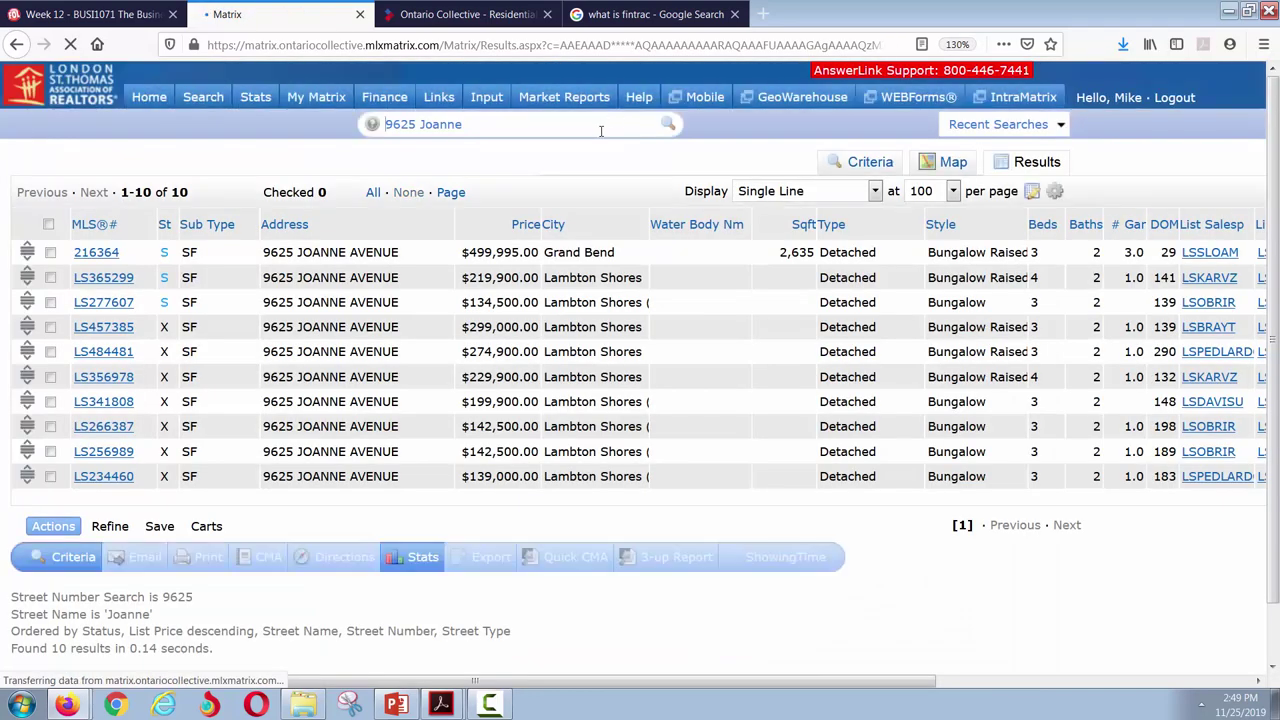
click(100, 253)
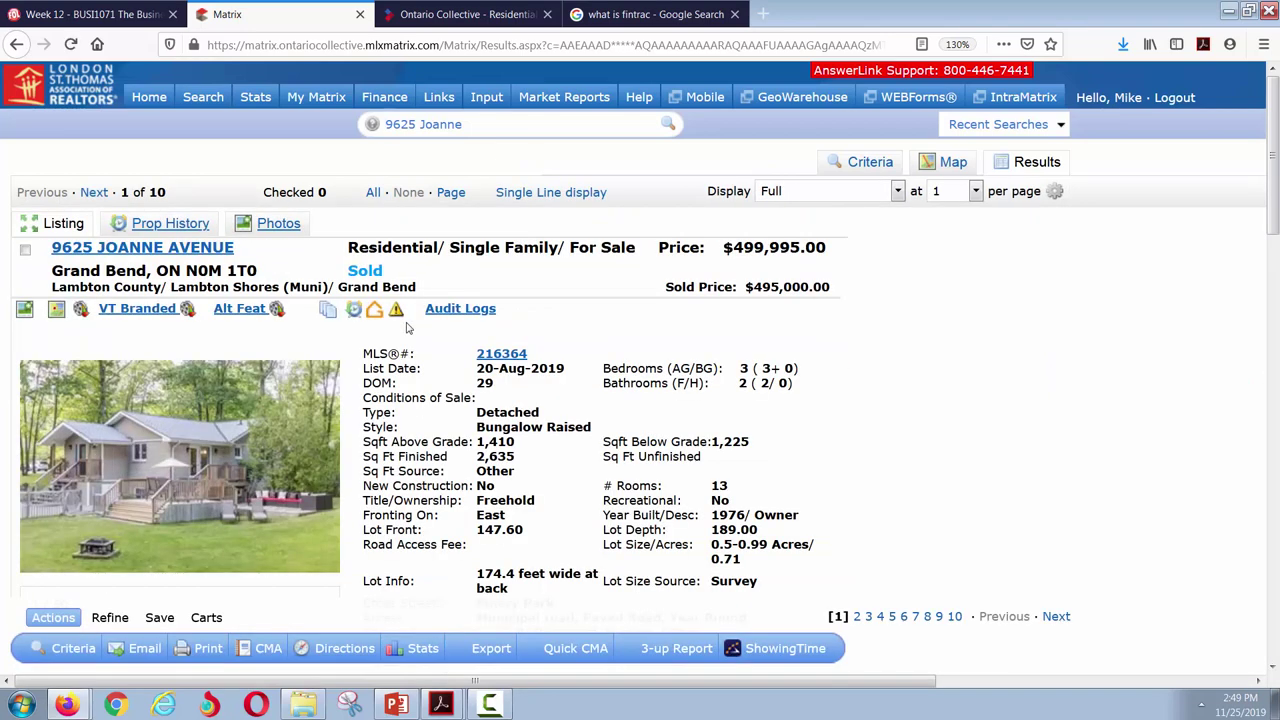
scroll(406, 328, down, 2)
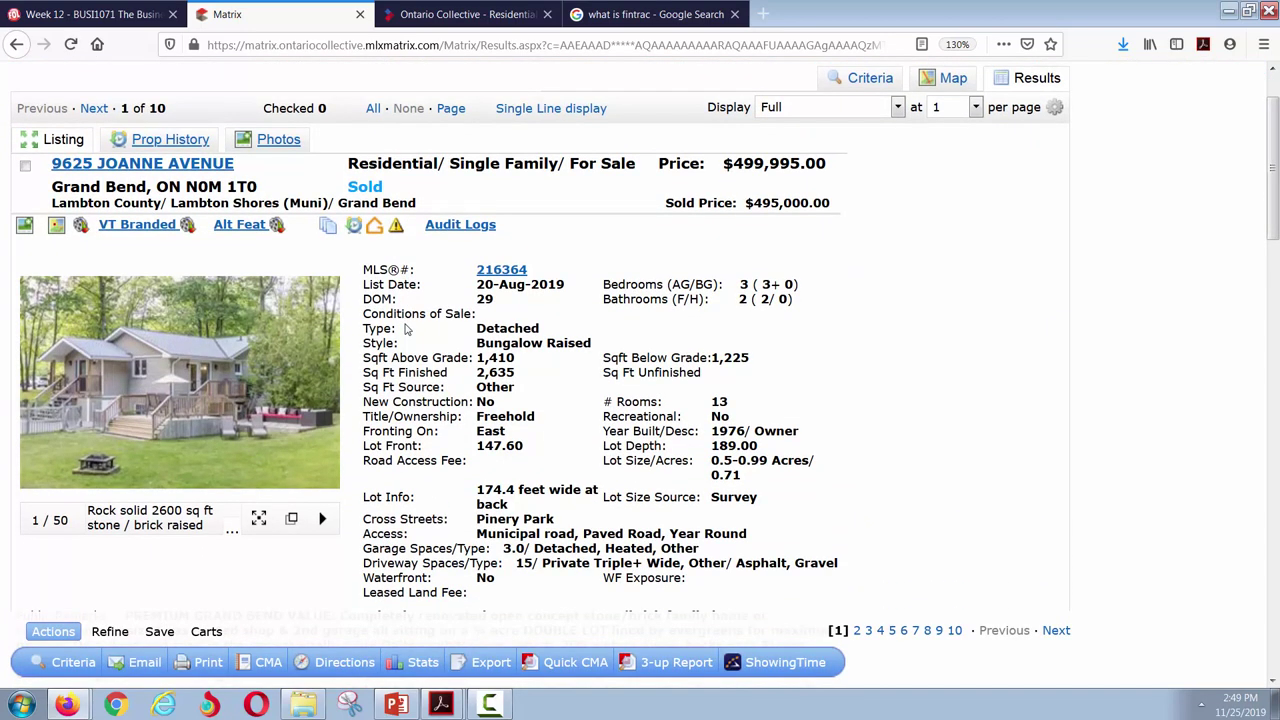
scroll(406, 328, down, 7)
scroll(583, 318, up, 5)
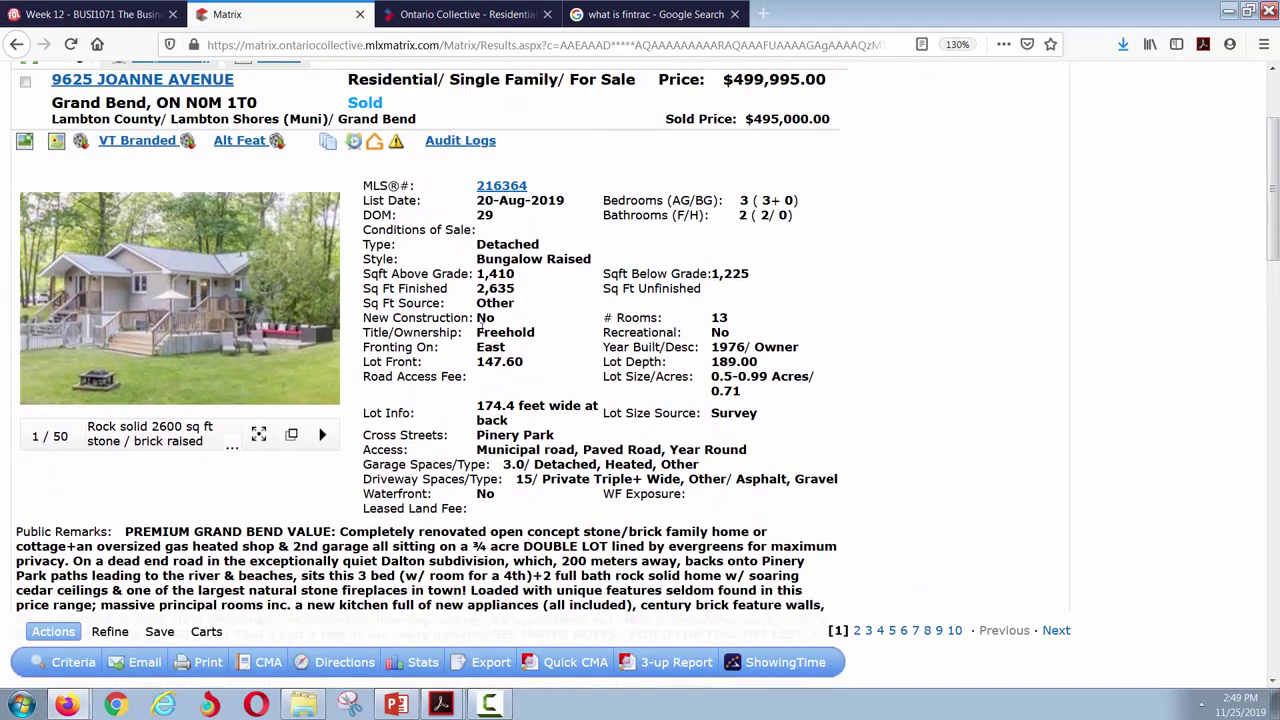
scroll(573, 366, down, 11)
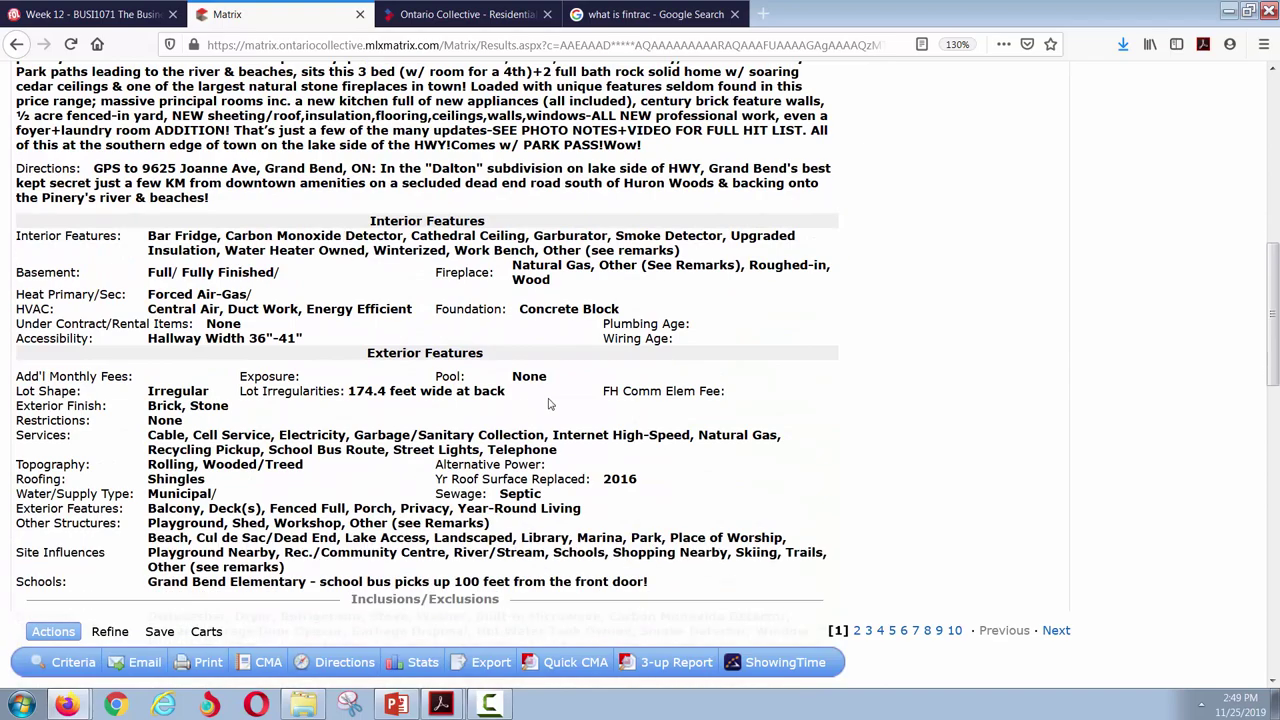
scroll(548, 403, down, 10)
scroll(520, 410, up, 15)
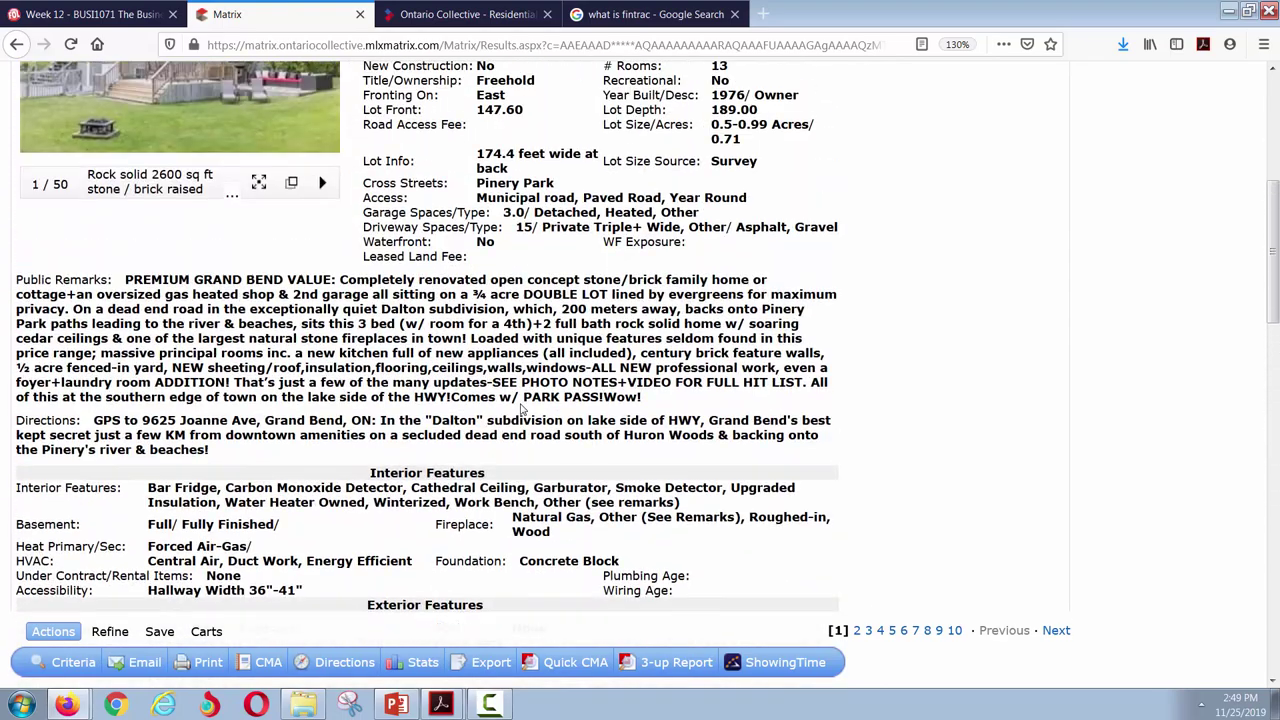
scroll(520, 410, up, 8)
click(447, 17)
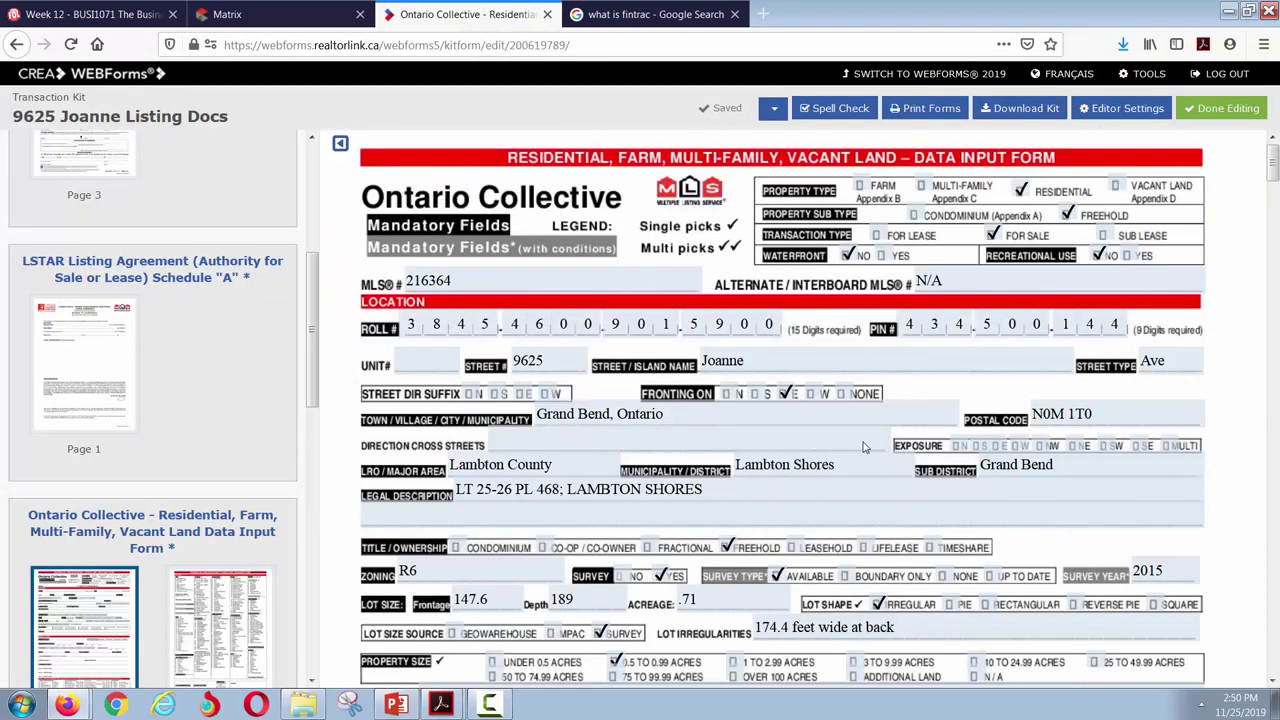
Check the first Roll # and PIN # digits, then switch back to the Matrix listing
click(411, 324)
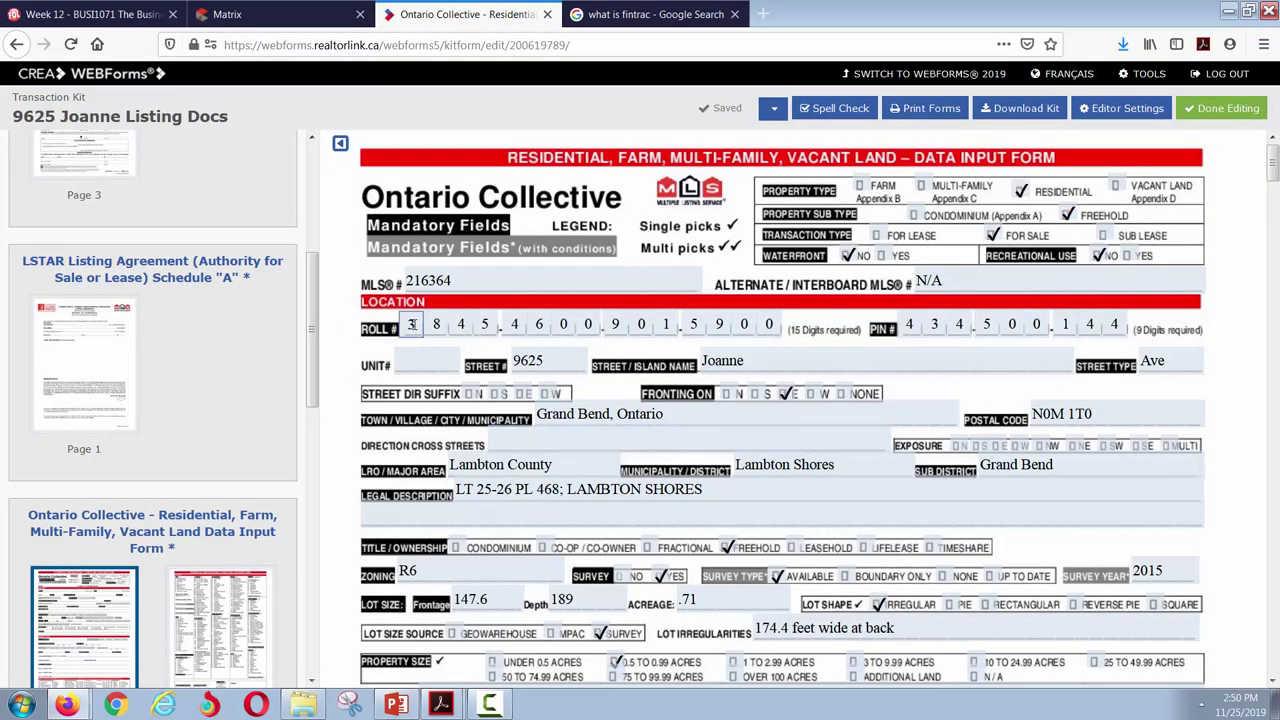
click(909, 330)
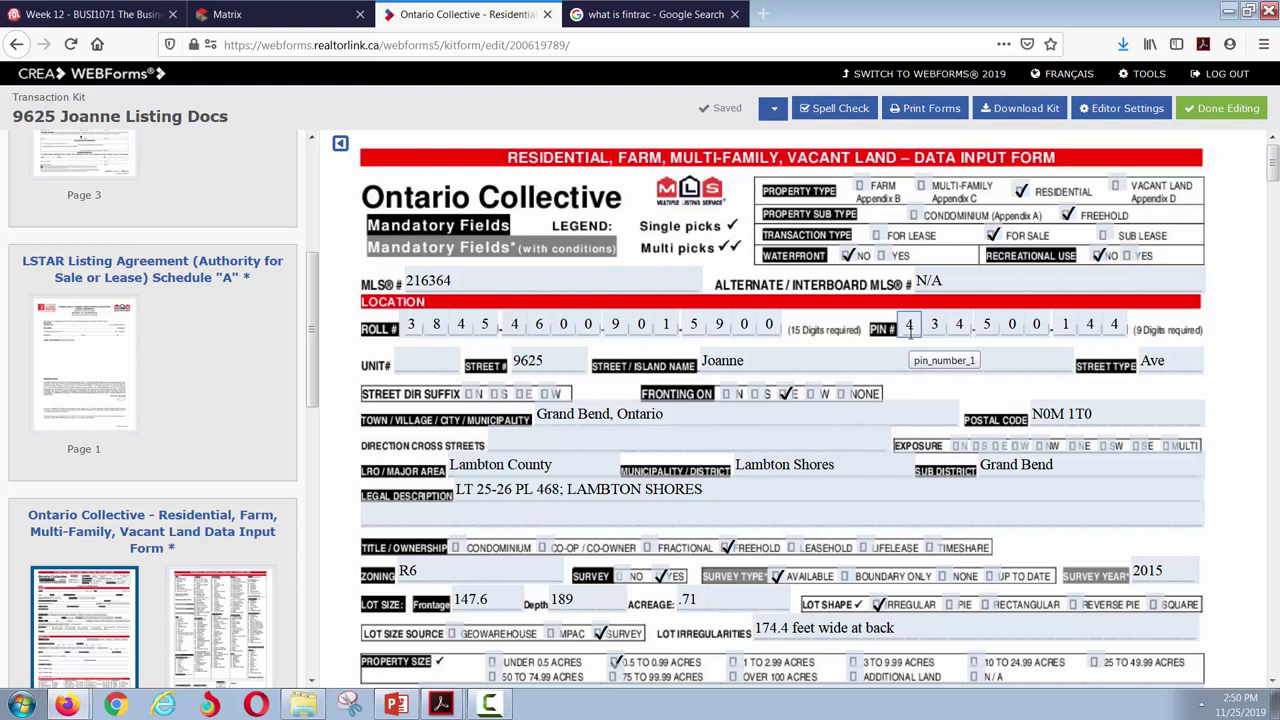
key(ctrl+Page_Up)
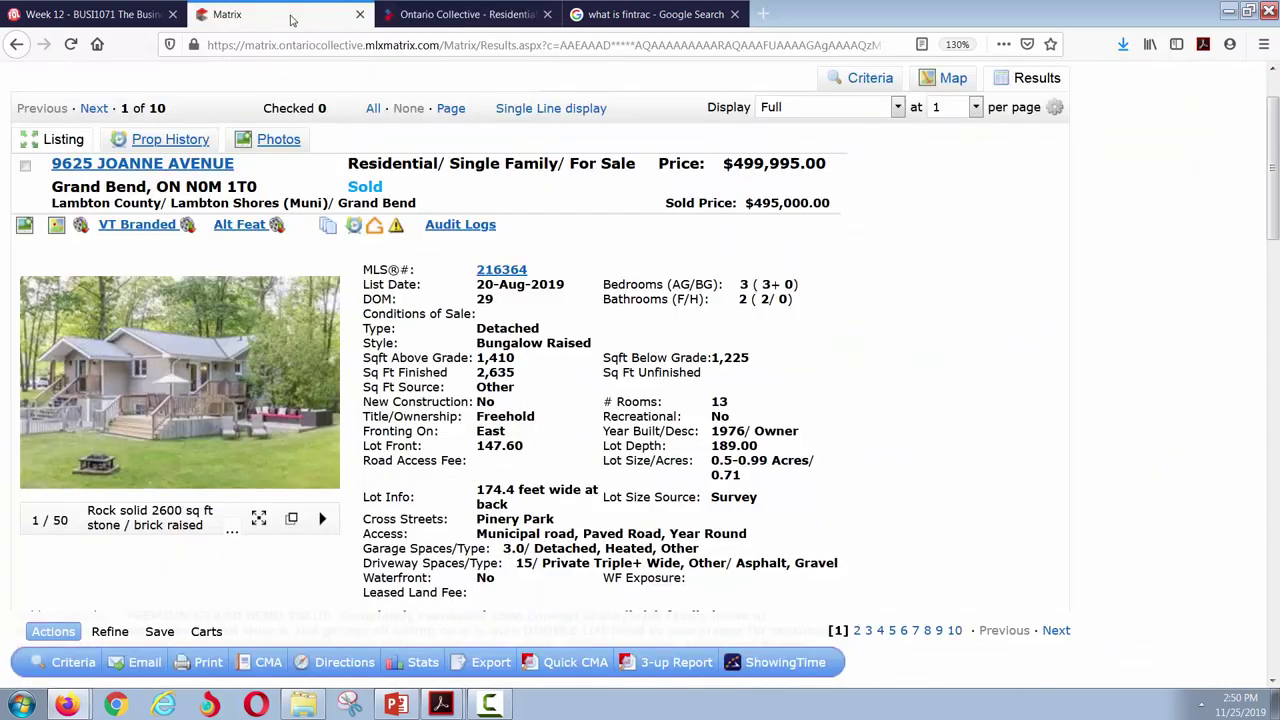
scroll(815, 370, up, 2)
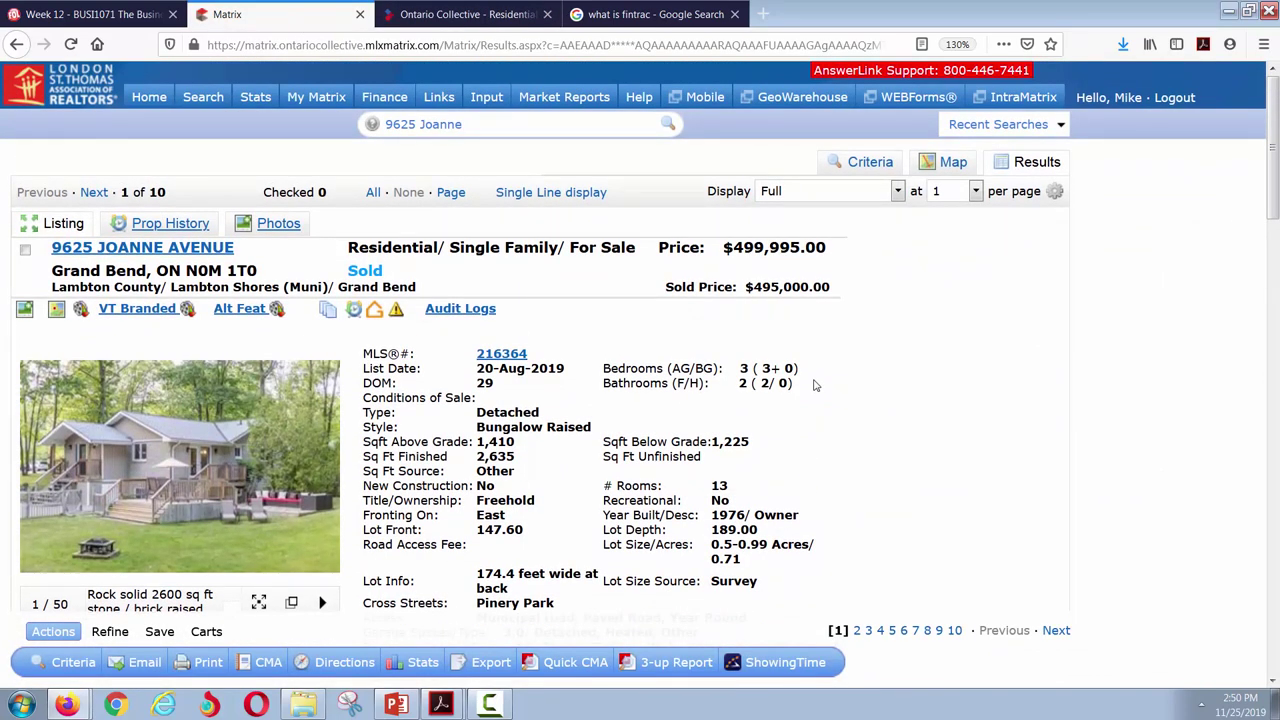
scroll(439, 461, down, 10)
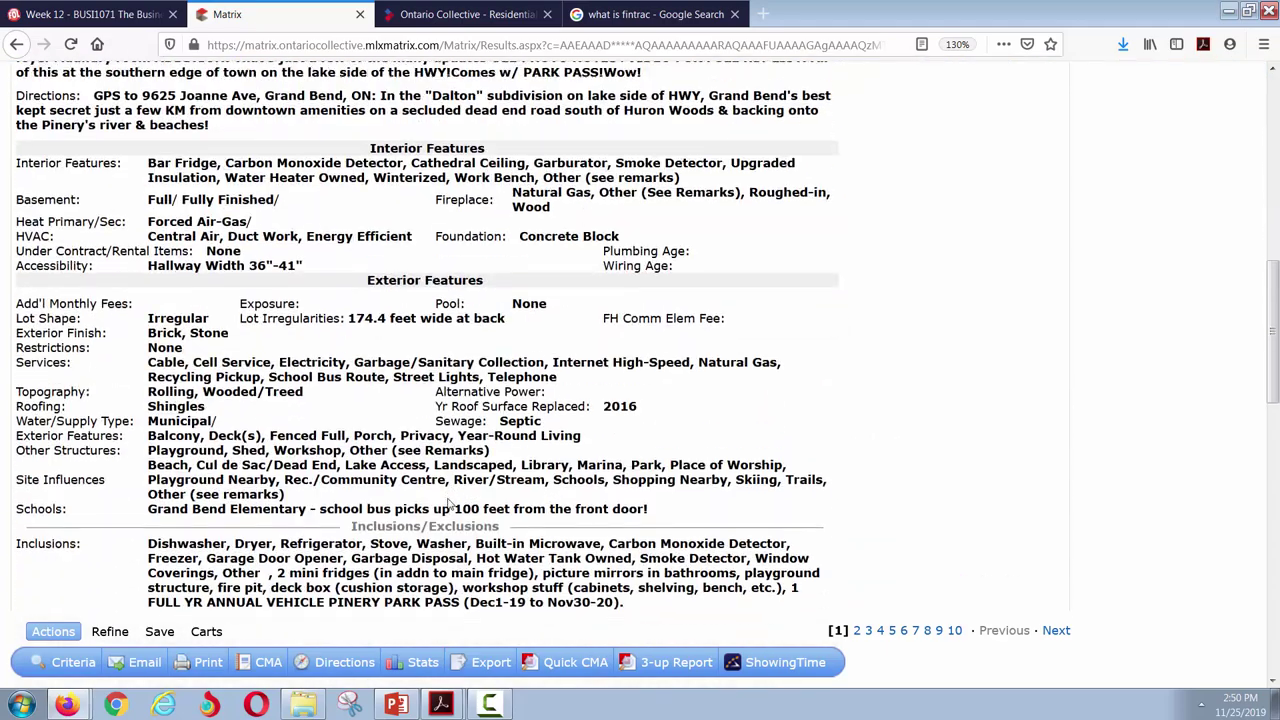
scroll(447, 497, up, 7)
scroll(446, 497, up, 5)
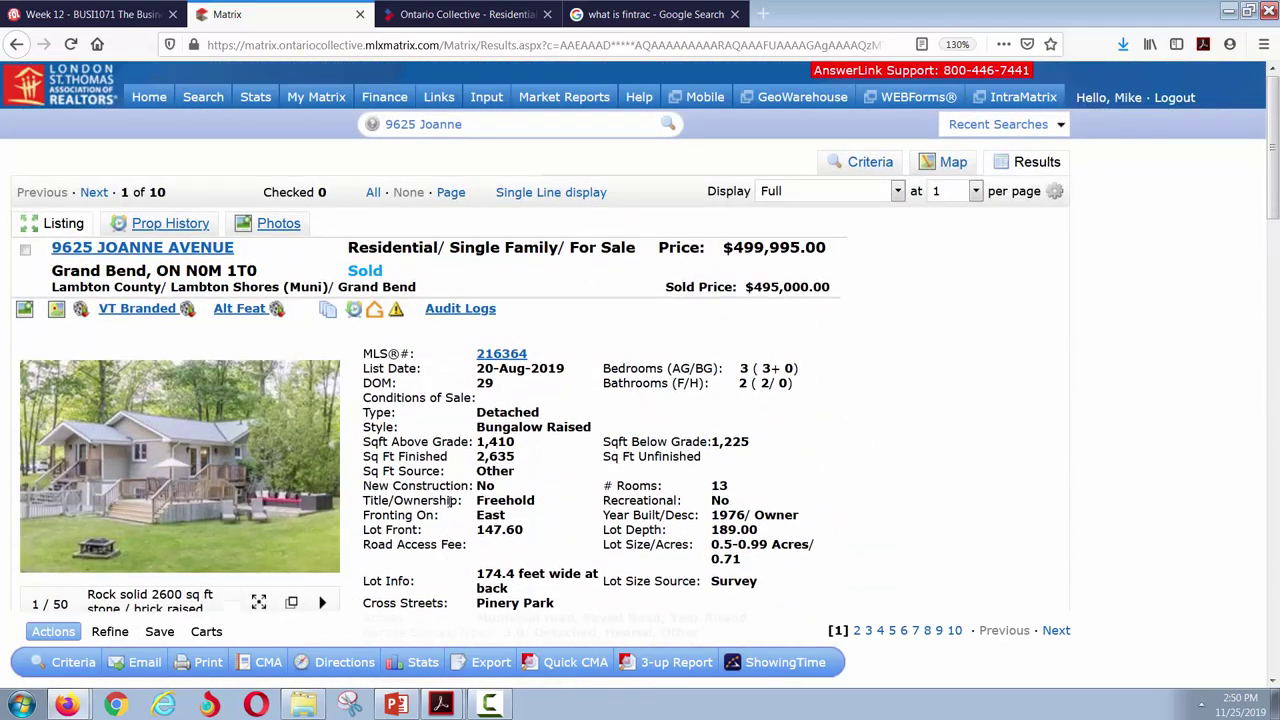
click(800, 98)
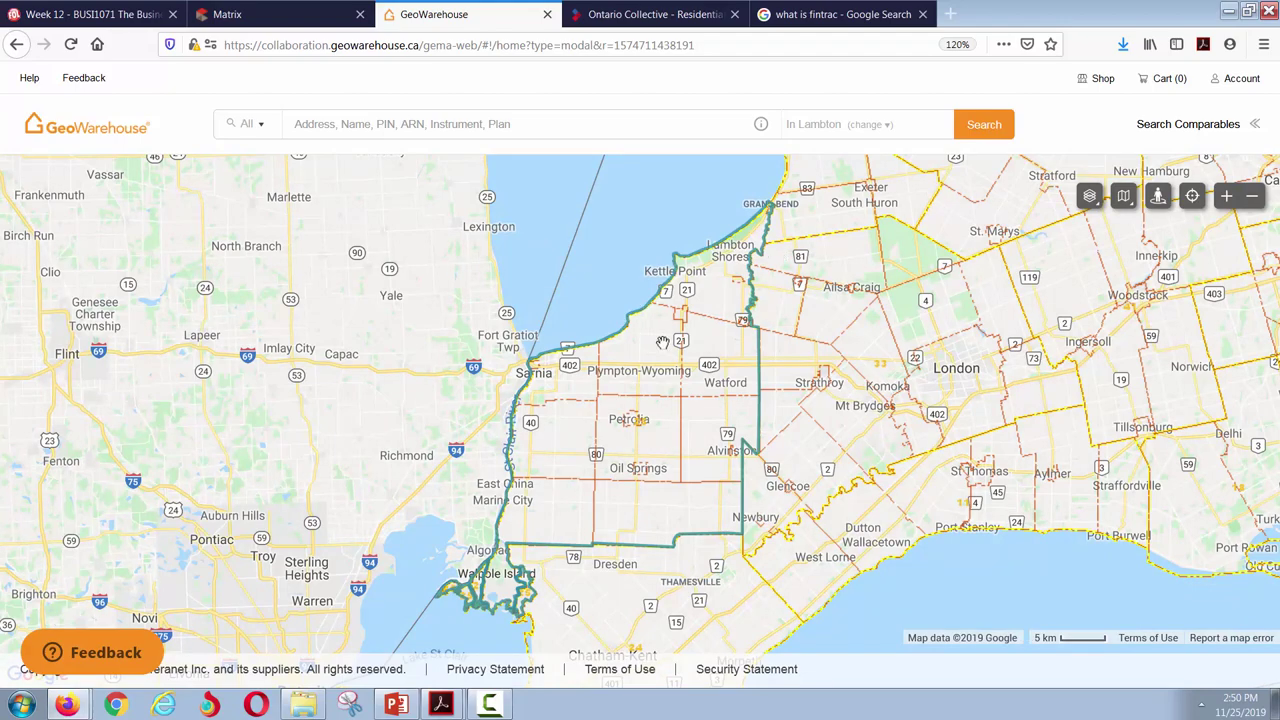
scroll(662, 343, up, 1)
scroll(651, 362, down, 1)
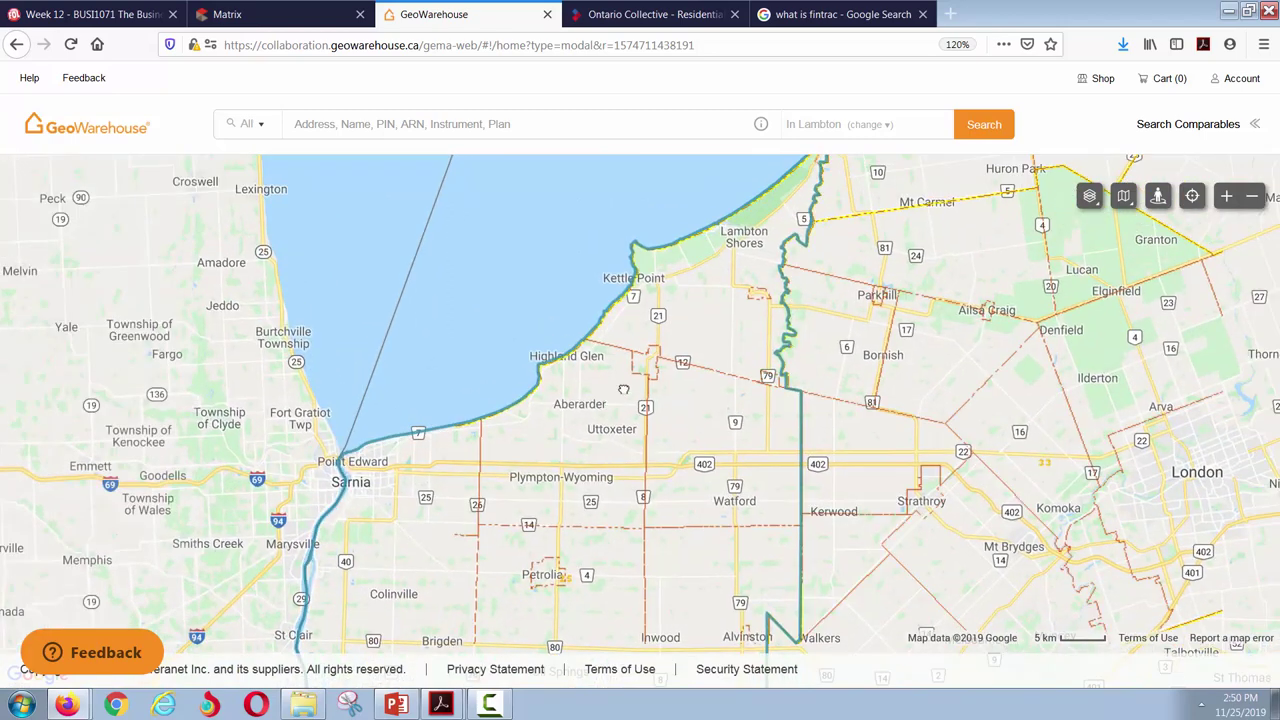
scroll(679, 343, up, 1)
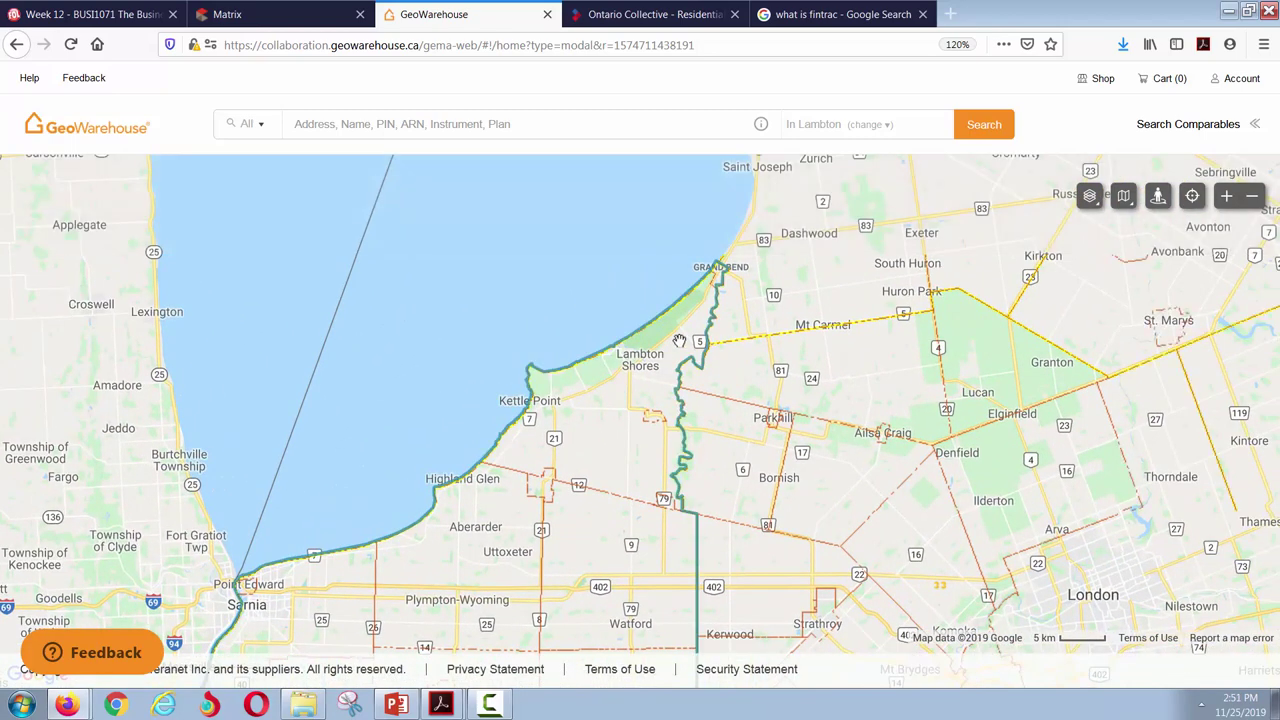
click(516, 125)
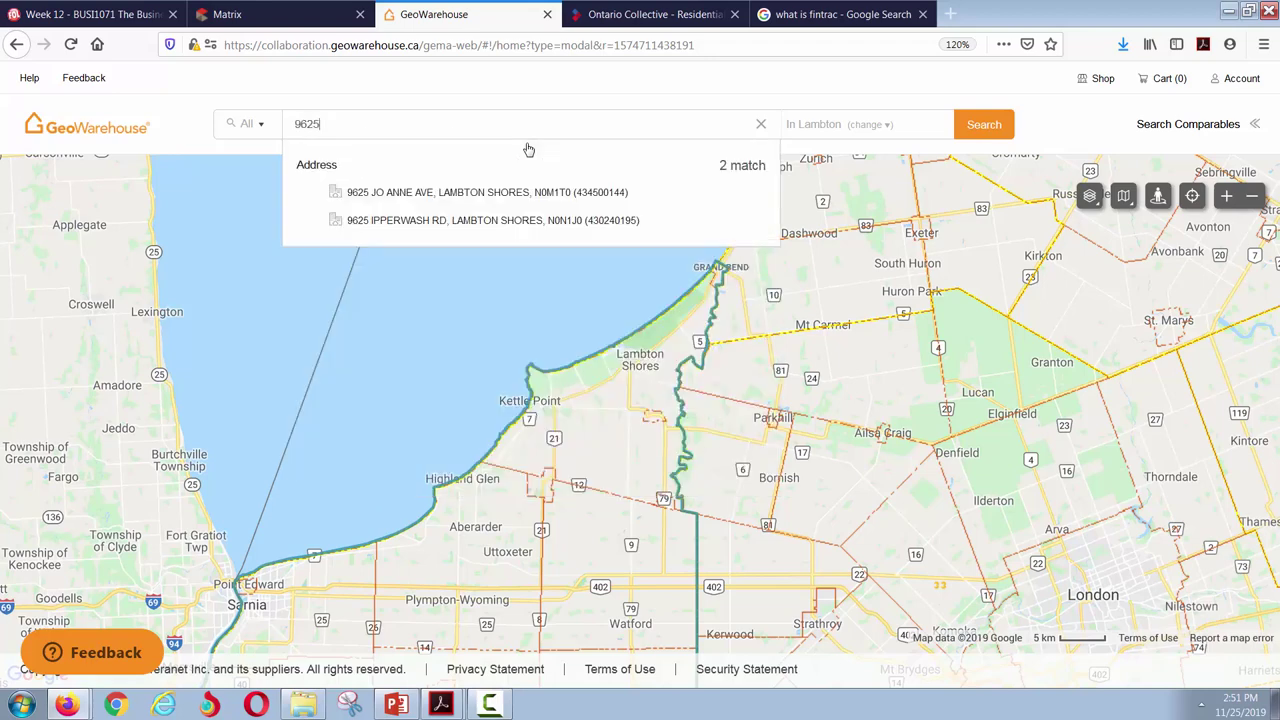
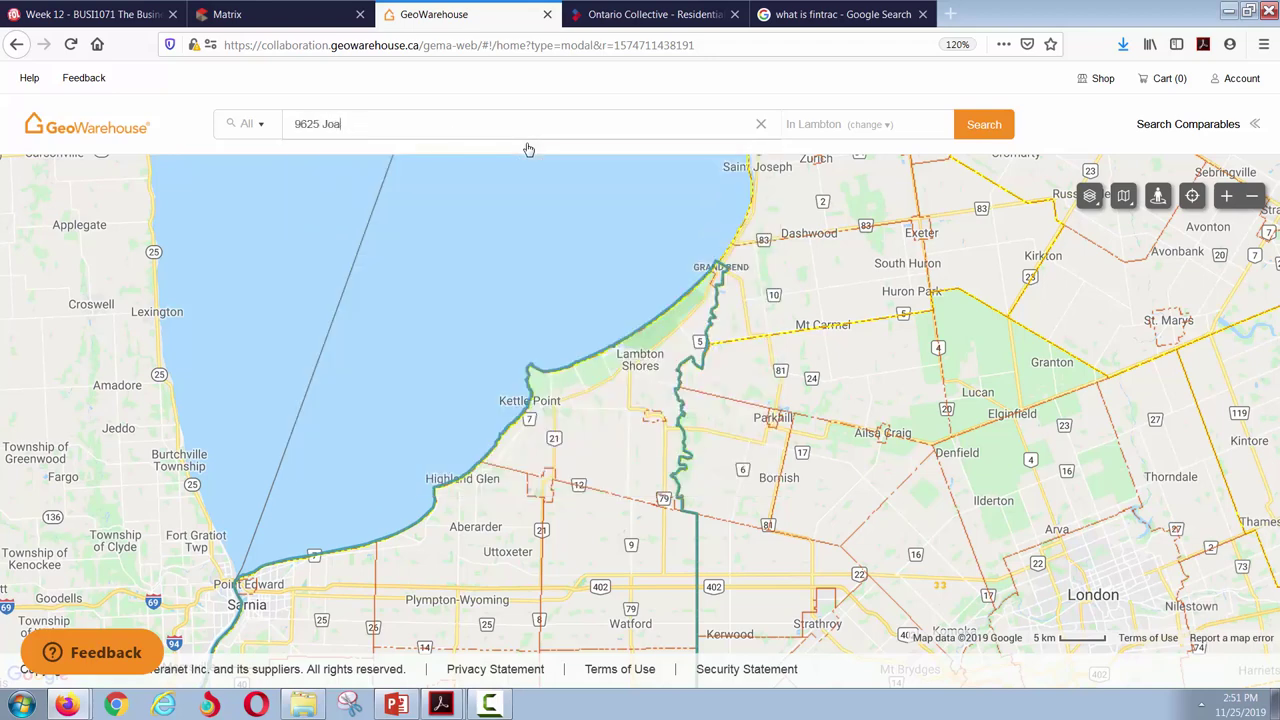
text(anne)
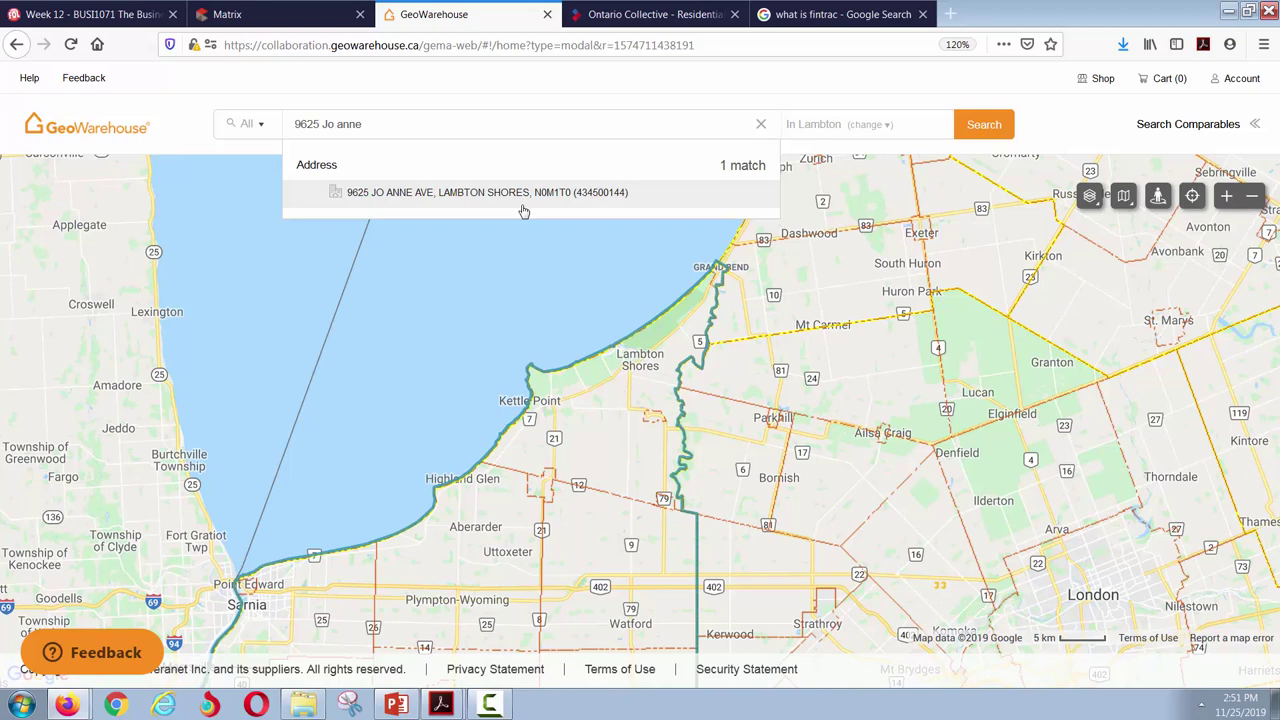
click(458, 193)
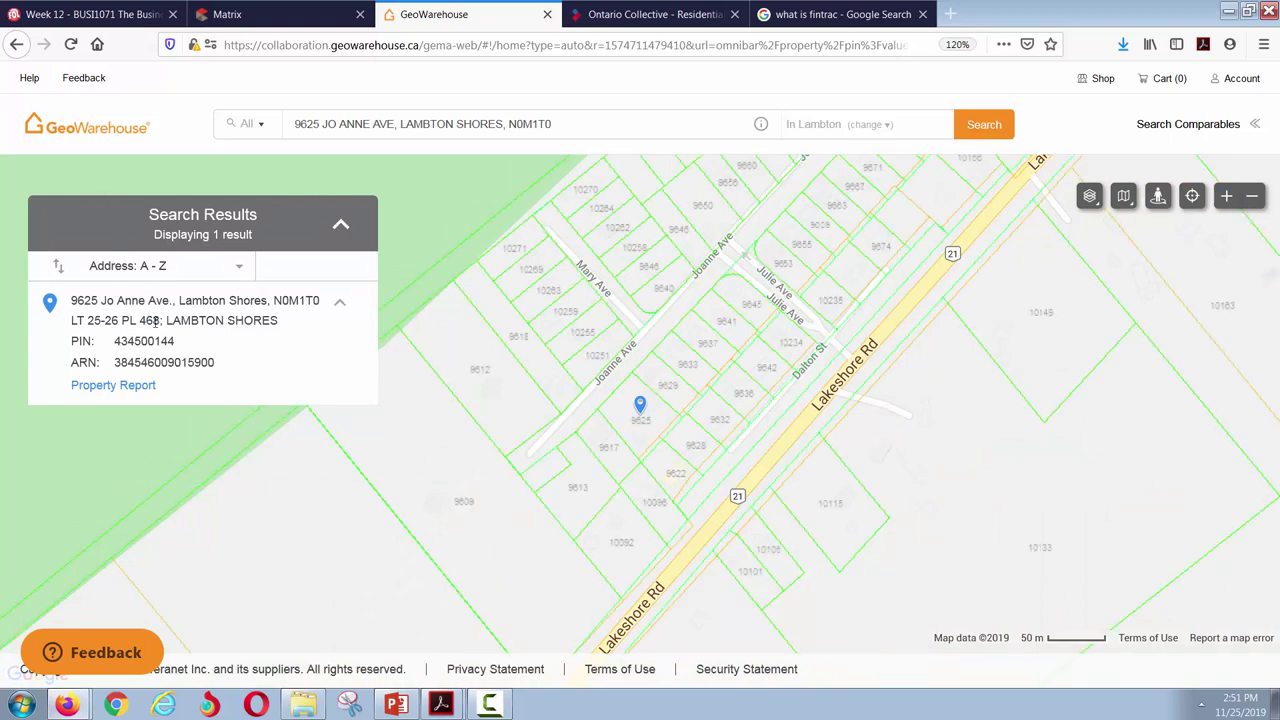
click(140, 387)
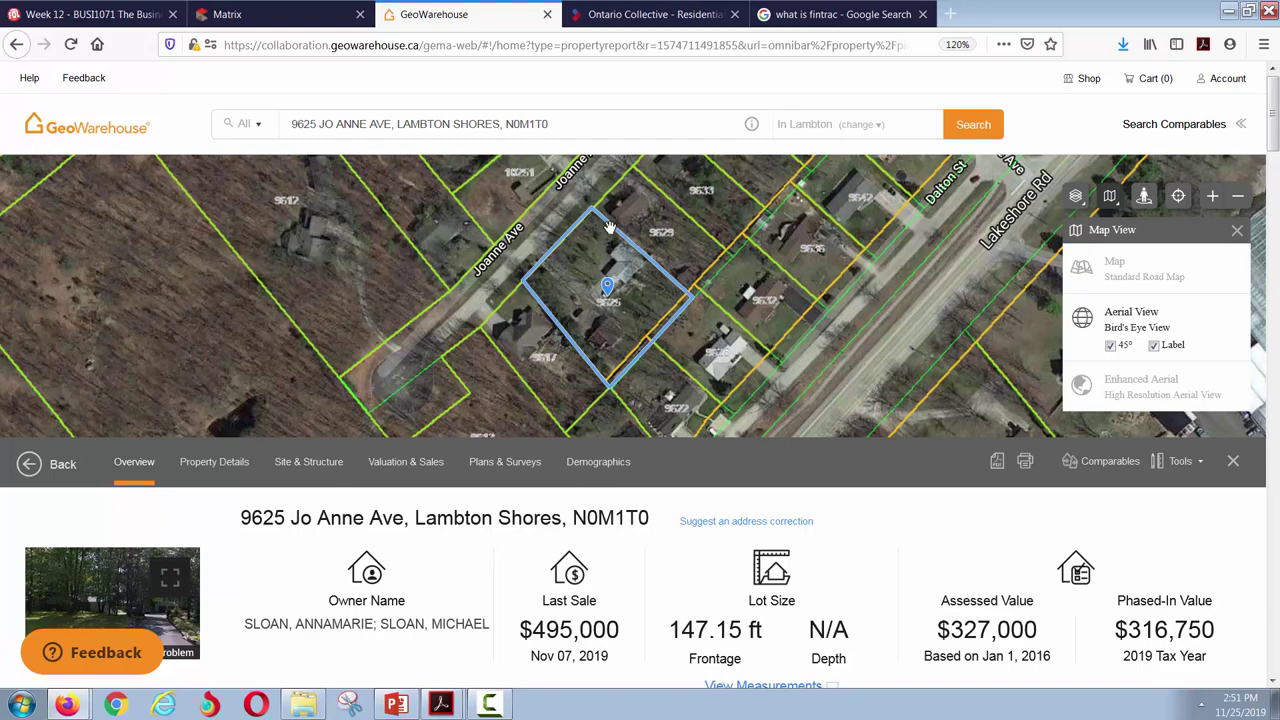
Scroll the report's Overview page down to the ownership, registration and land registry details
scroll(610, 228, down, 2)
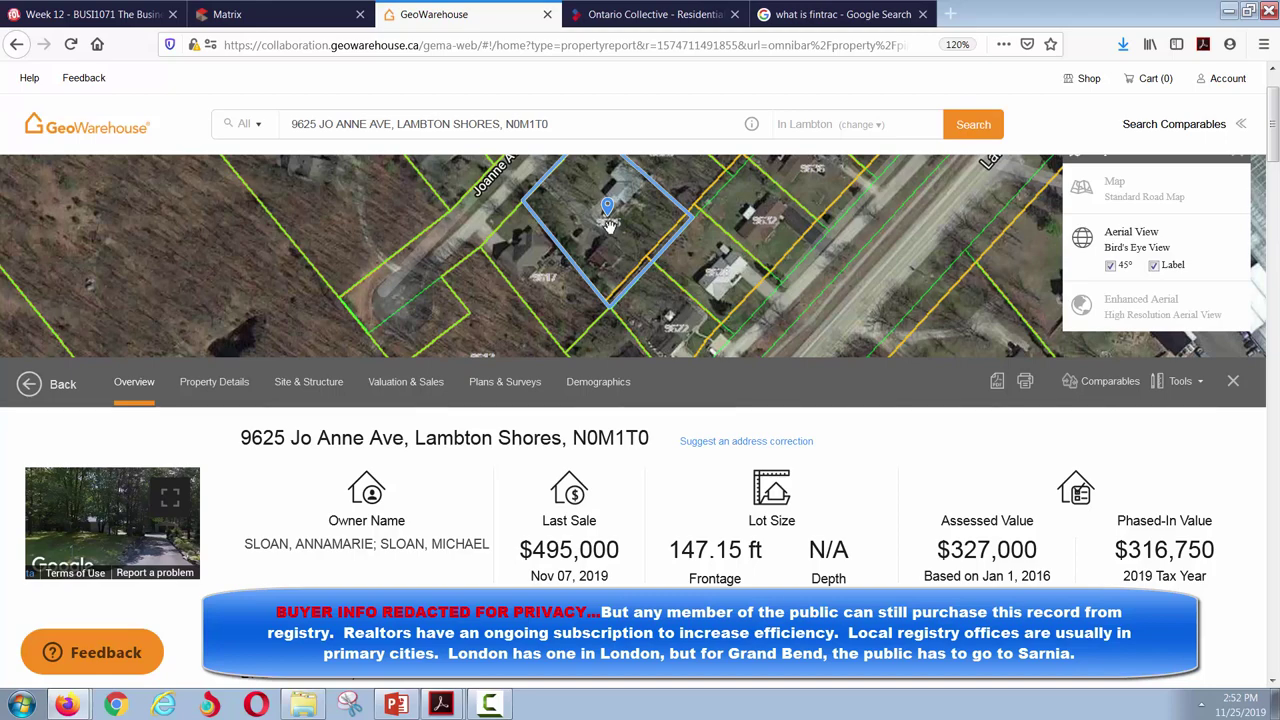
scroll(609, 224, up, 1)
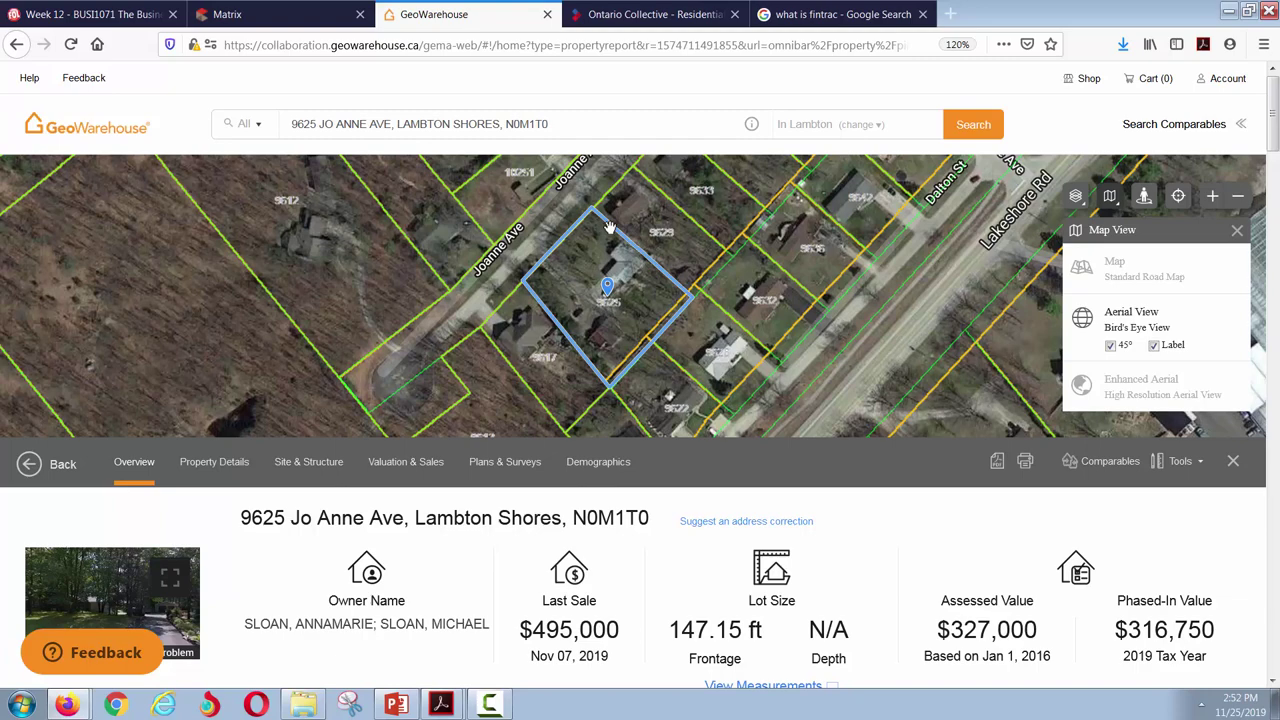
scroll(610, 228, down, 5)
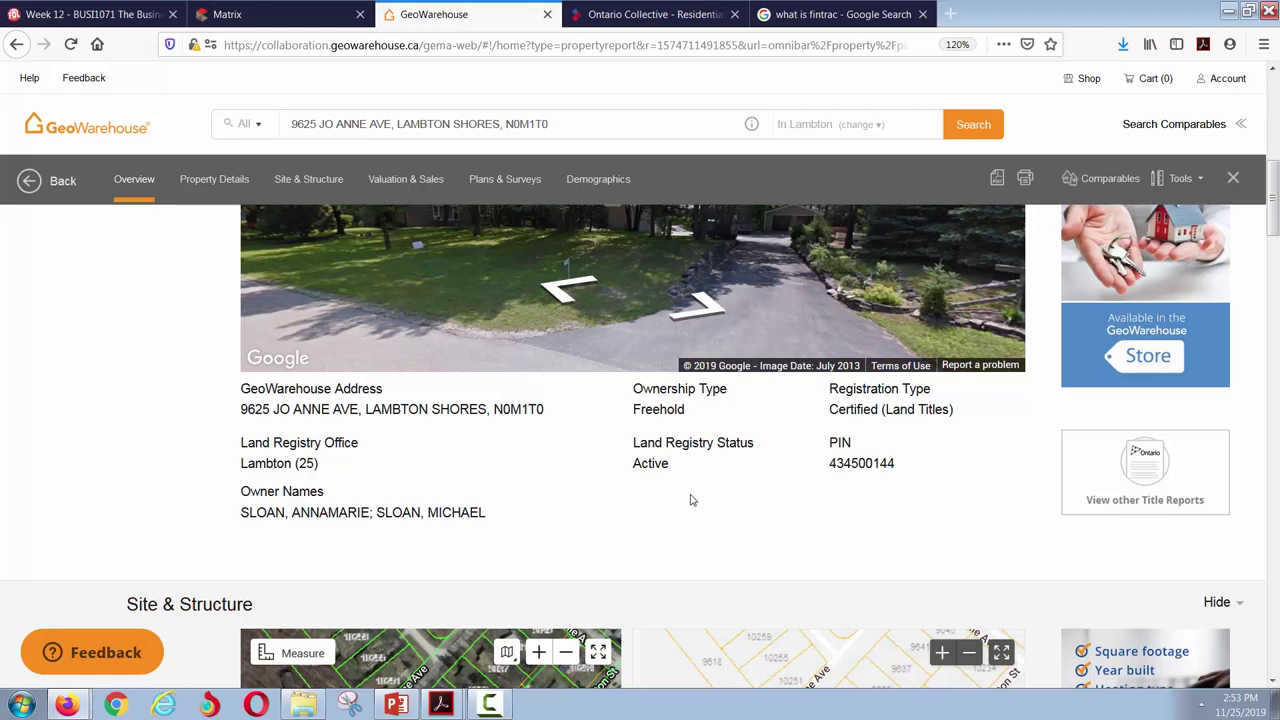
Pan the Street View along Joanne Ave and step forward down the driveway toward the garage
scroll(705, 420, up, 1)
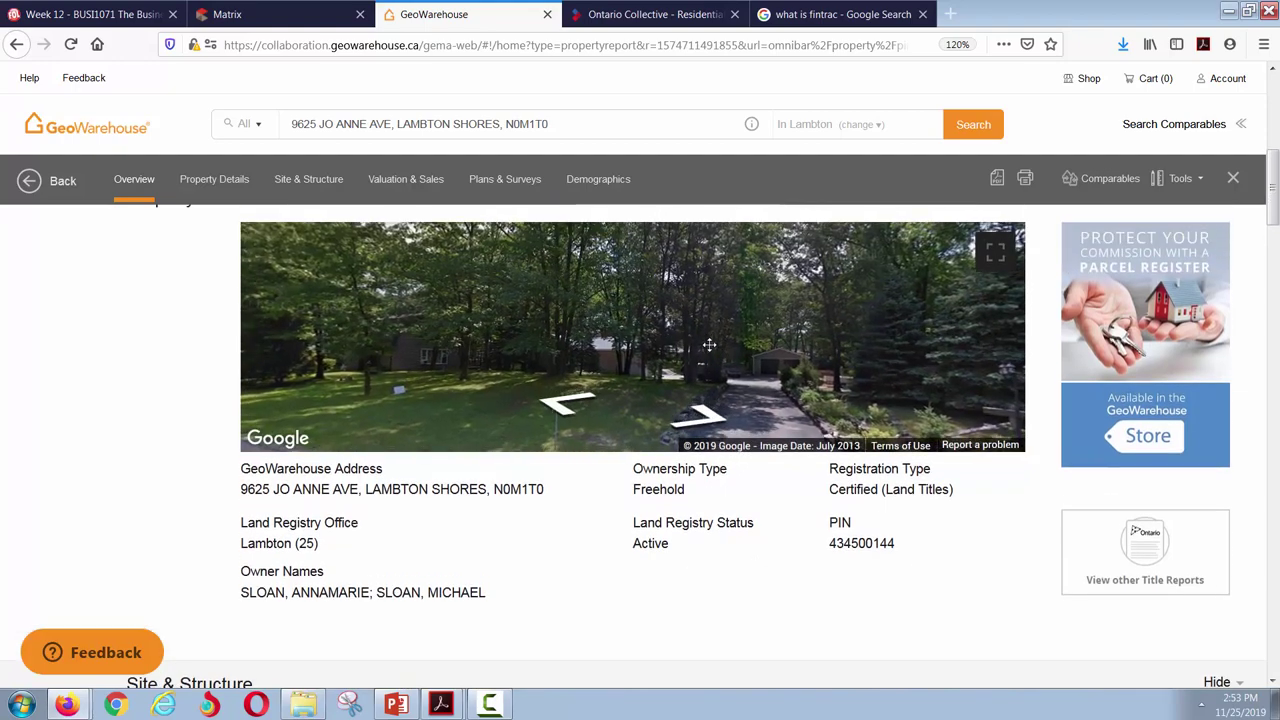
drag(709, 345, 618, 342)
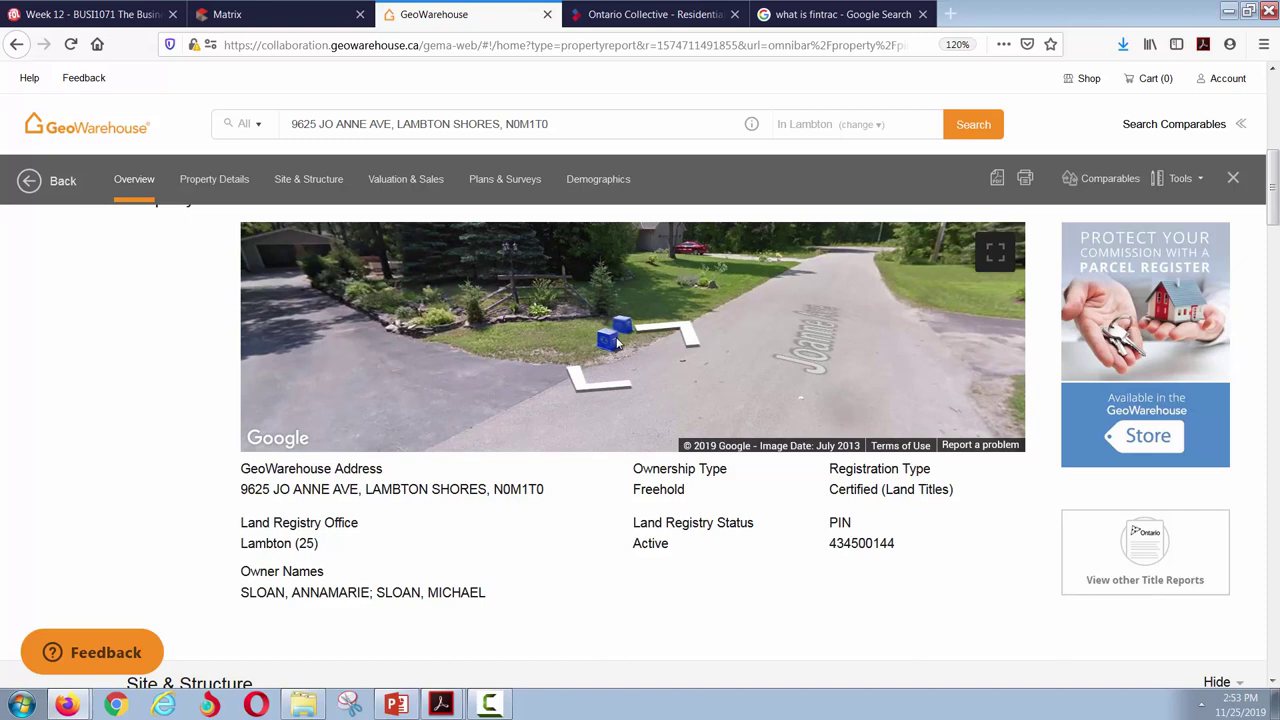
click(618, 343)
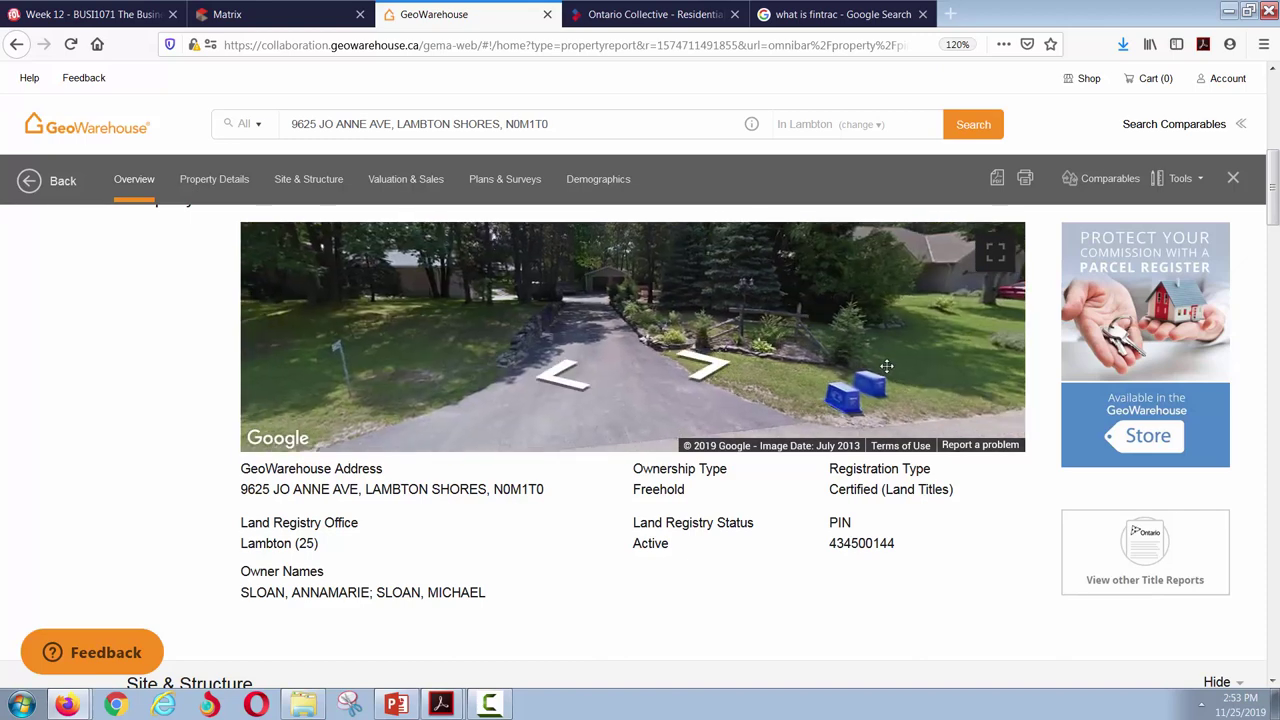
click(886, 366)
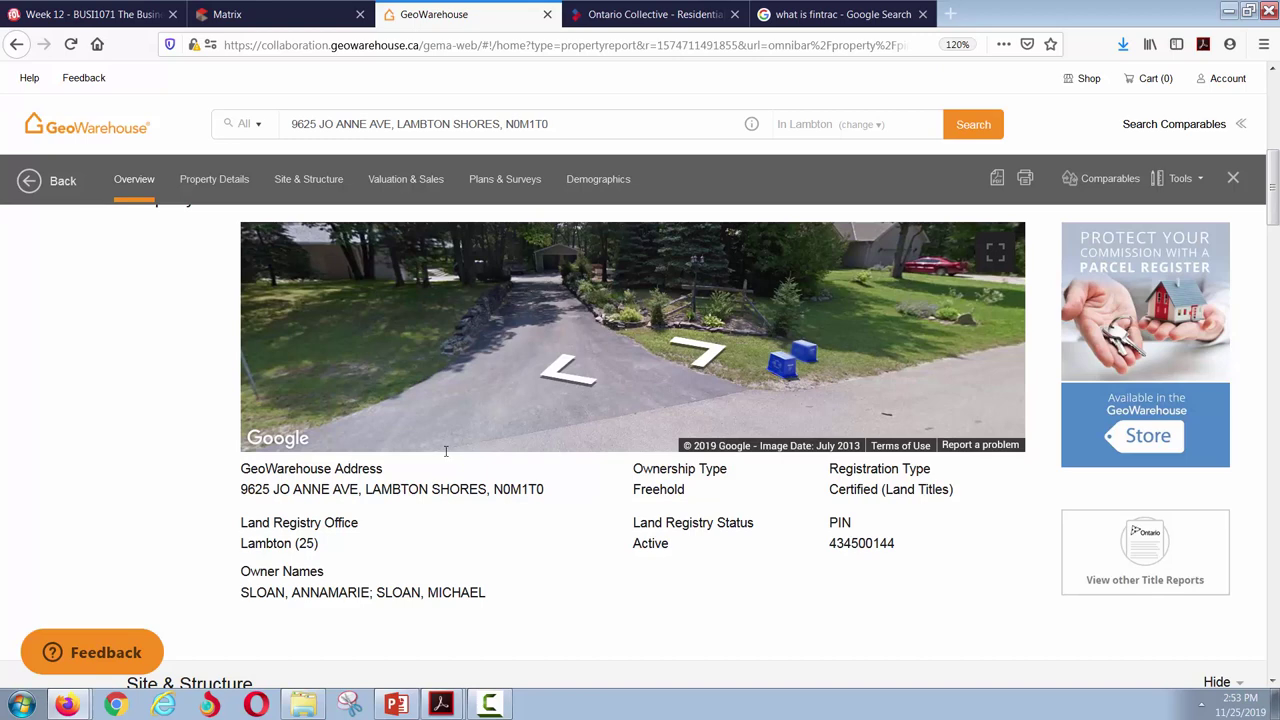
scroll(444, 450, down, 5)
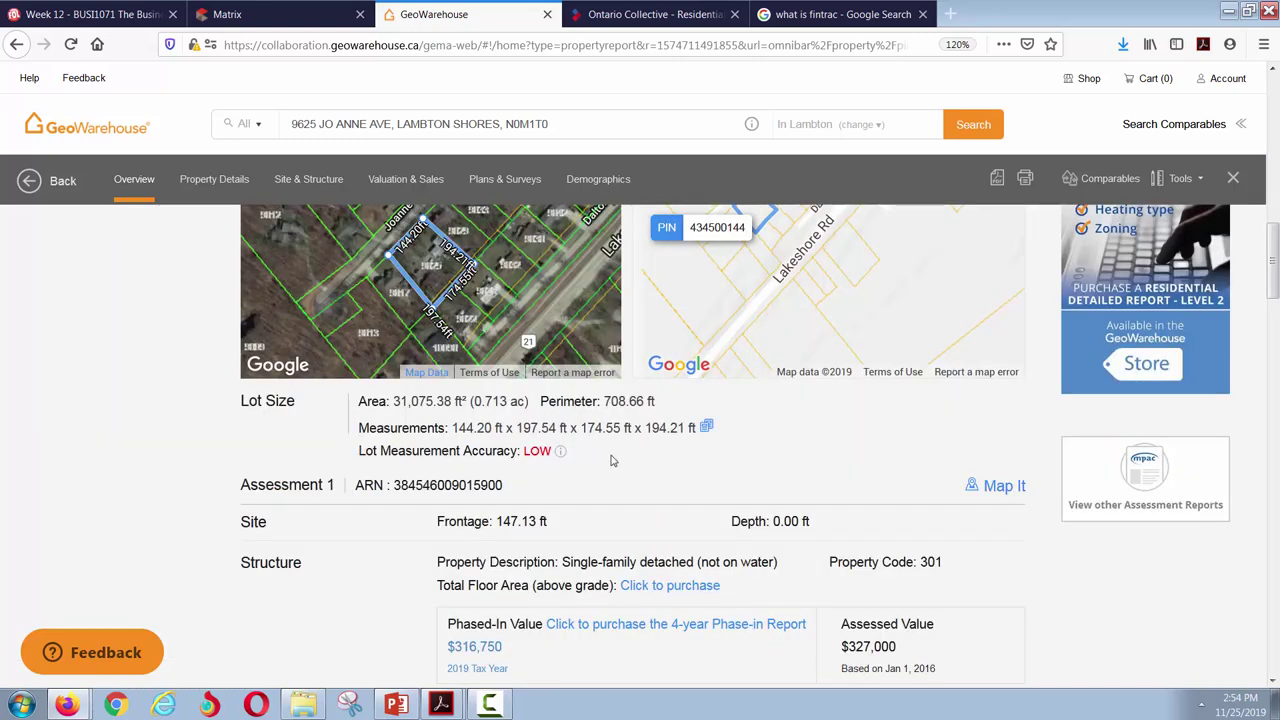
Highlight the 31,075.38 ft² lot area in the Lot Size details
scroll(615, 457, up, 1)
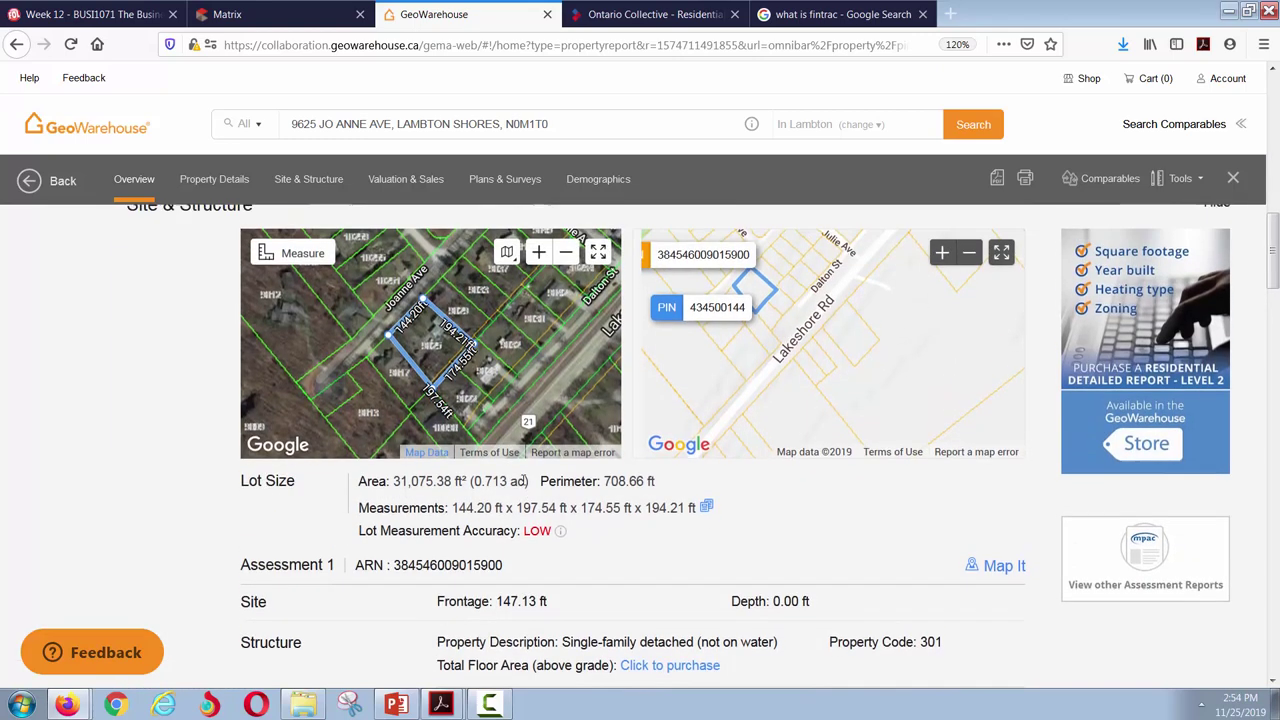
drag(472, 481, 527, 482)
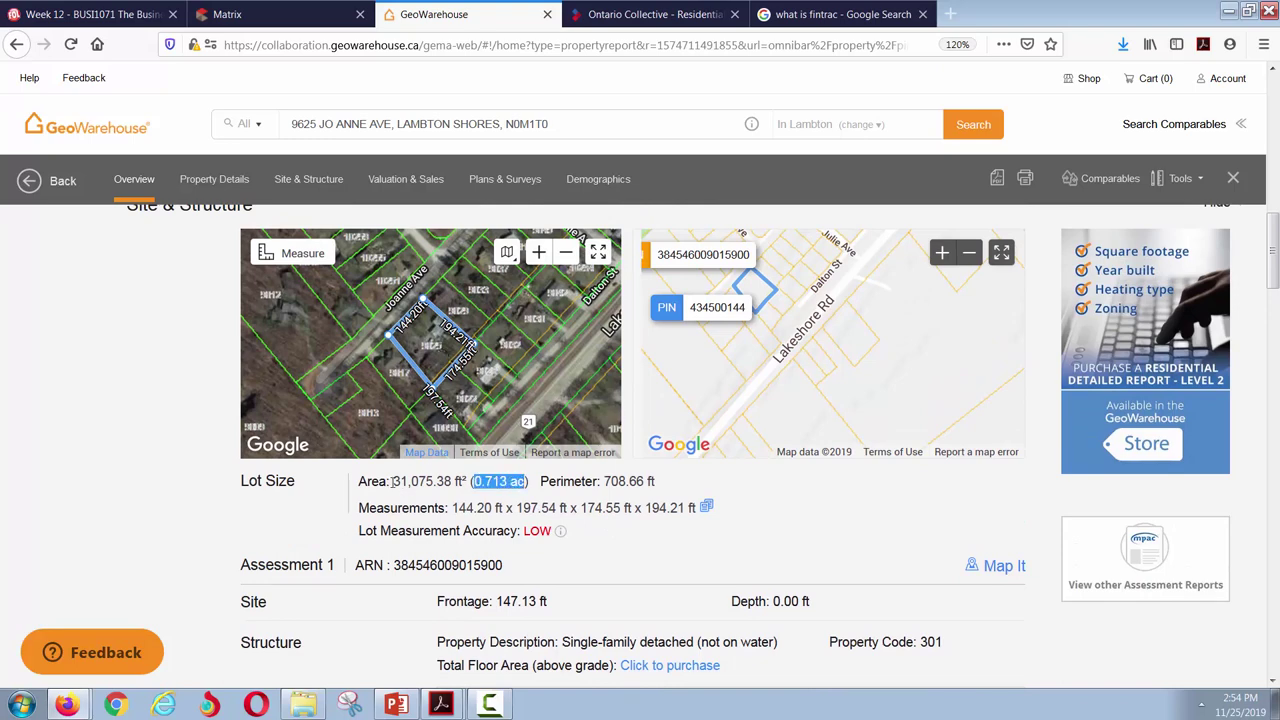
drag(392, 481, 466, 482)
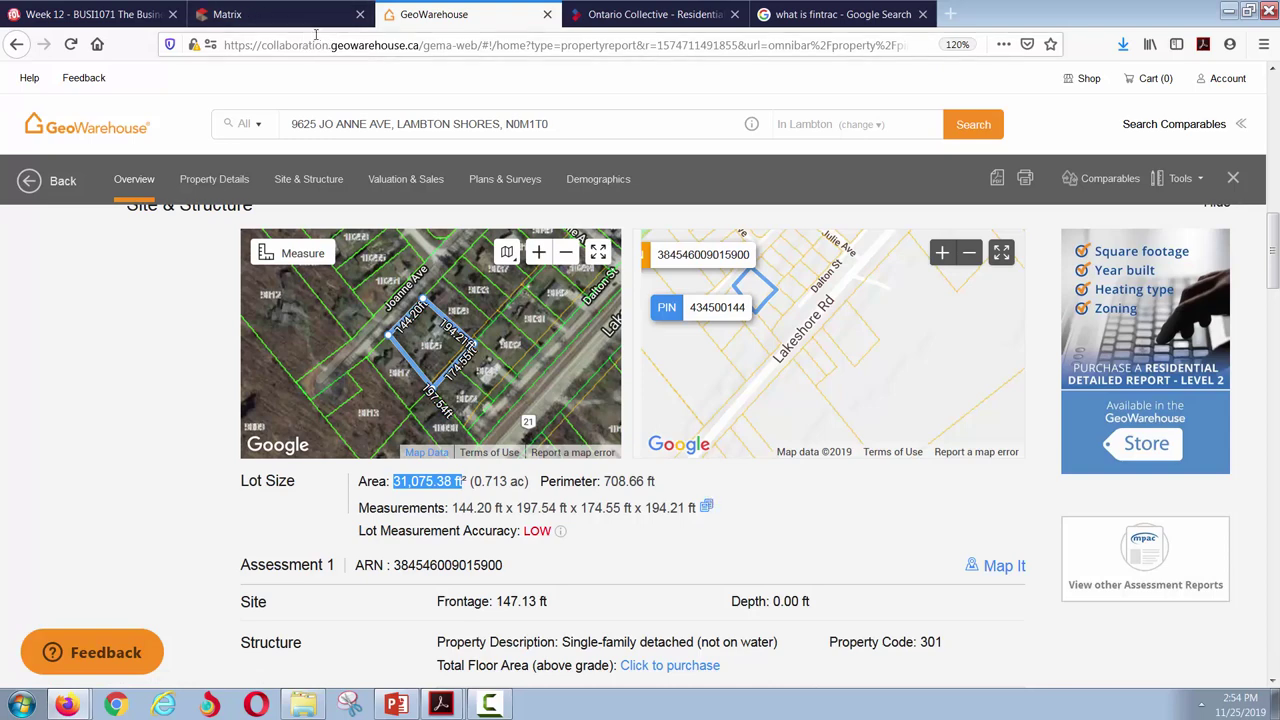
click(313, 18)
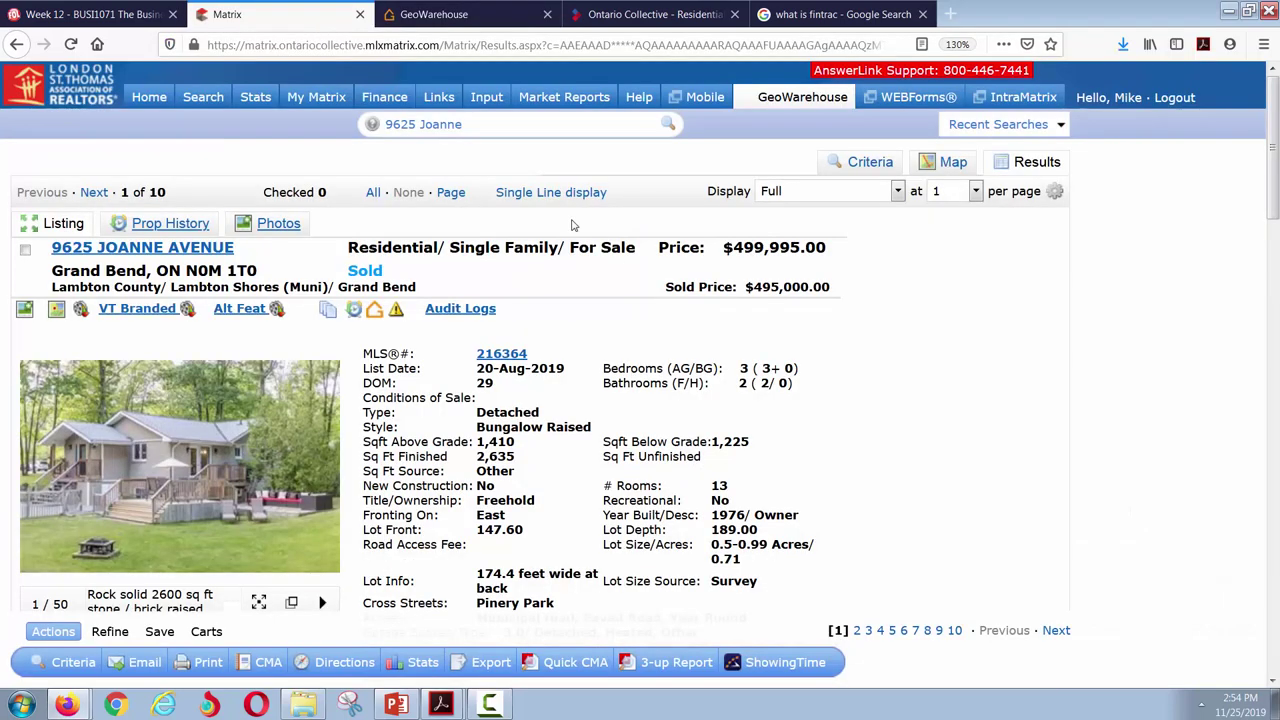
scroll(625, 255, down, 20)
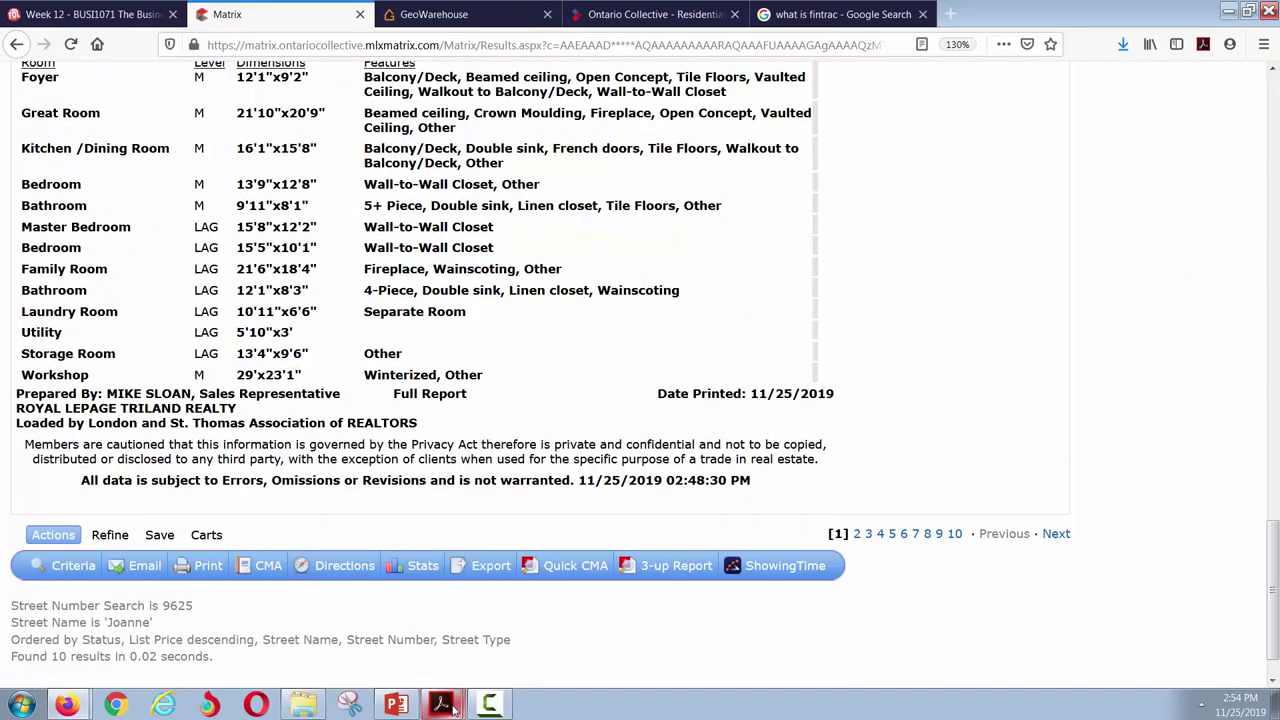
mouse_move(441, 705)
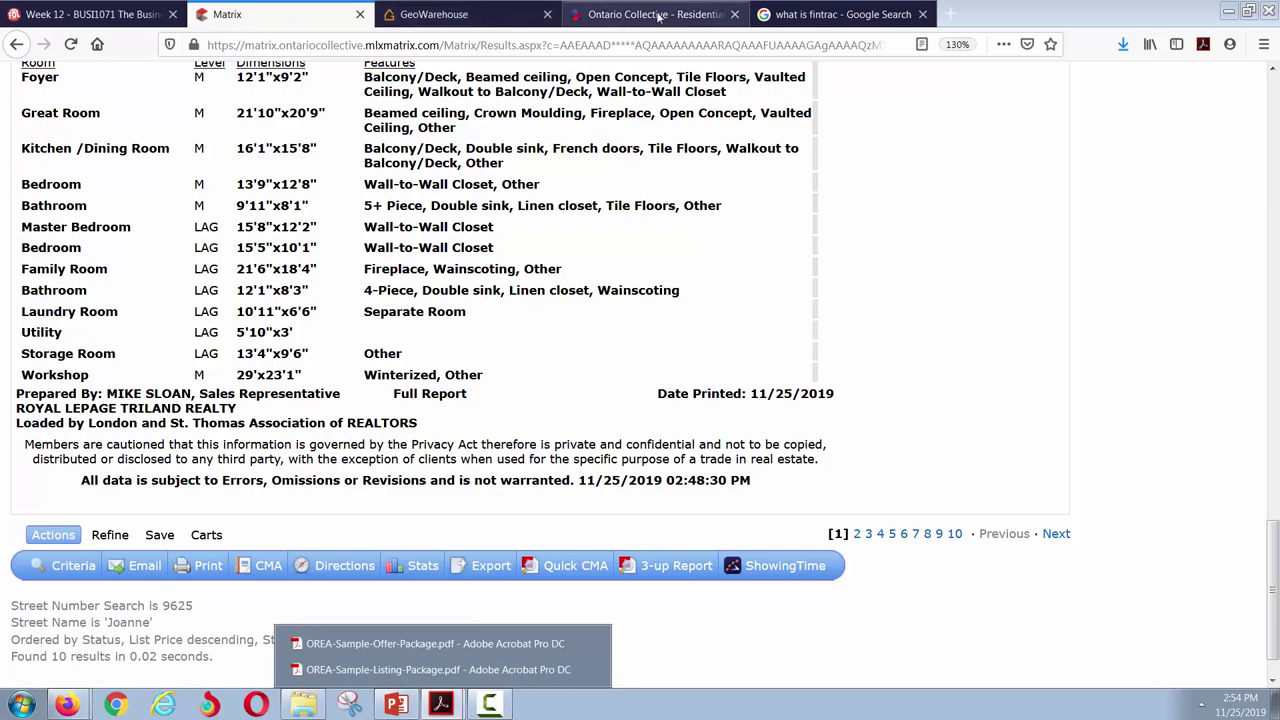
click(652, 16)
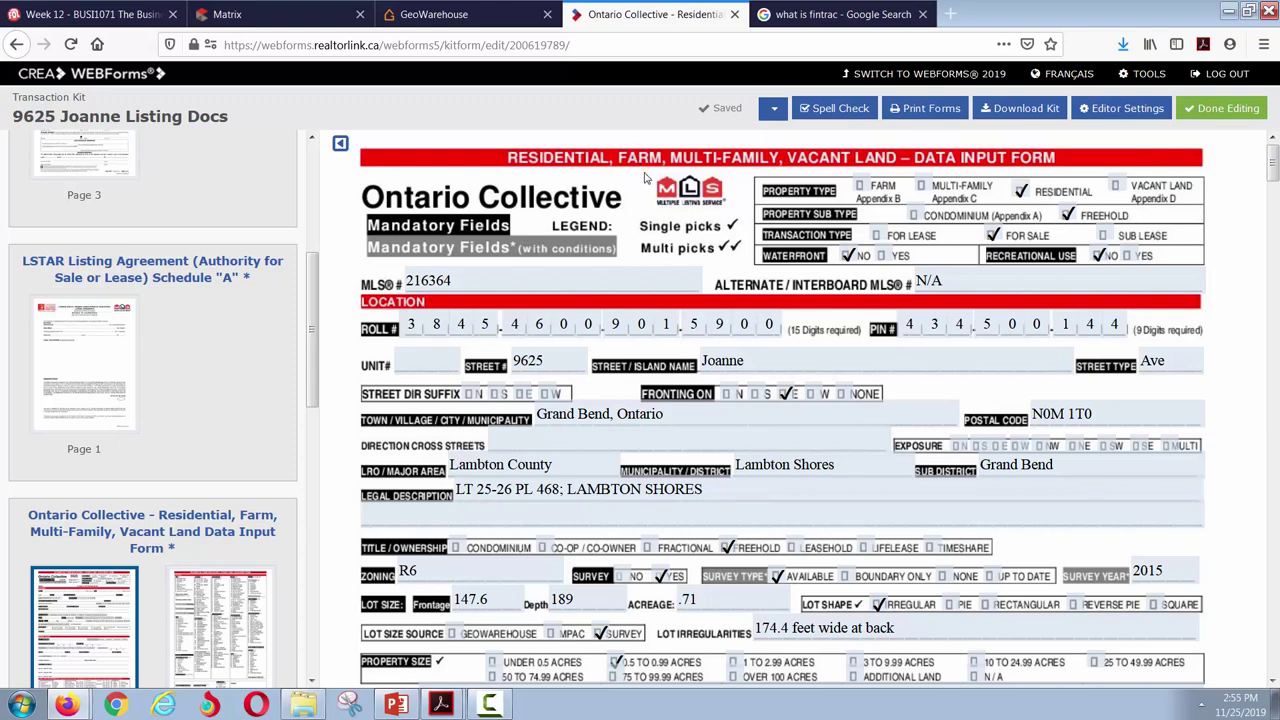
Change the Sewer/Sewage option from Municipal Sewers to Septic
scroll(716, 427, down, 5)
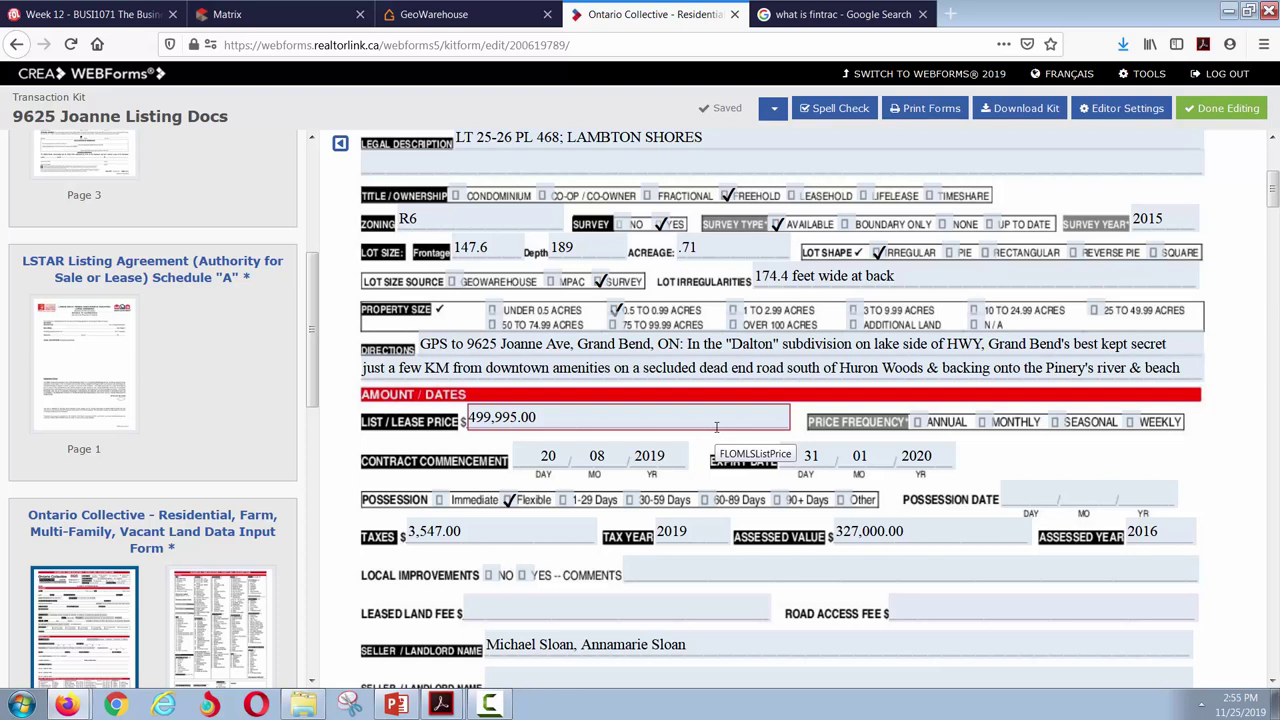
scroll(716, 427, down, 1)
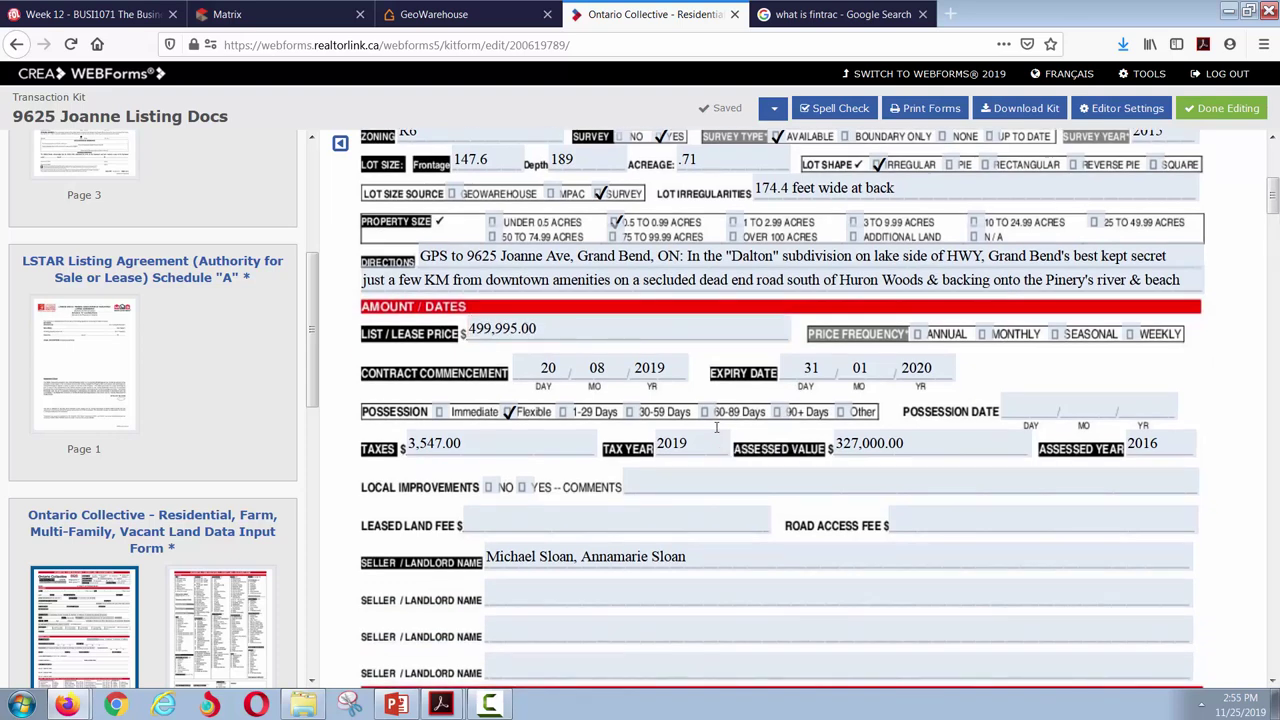
scroll(715, 432, up, 5)
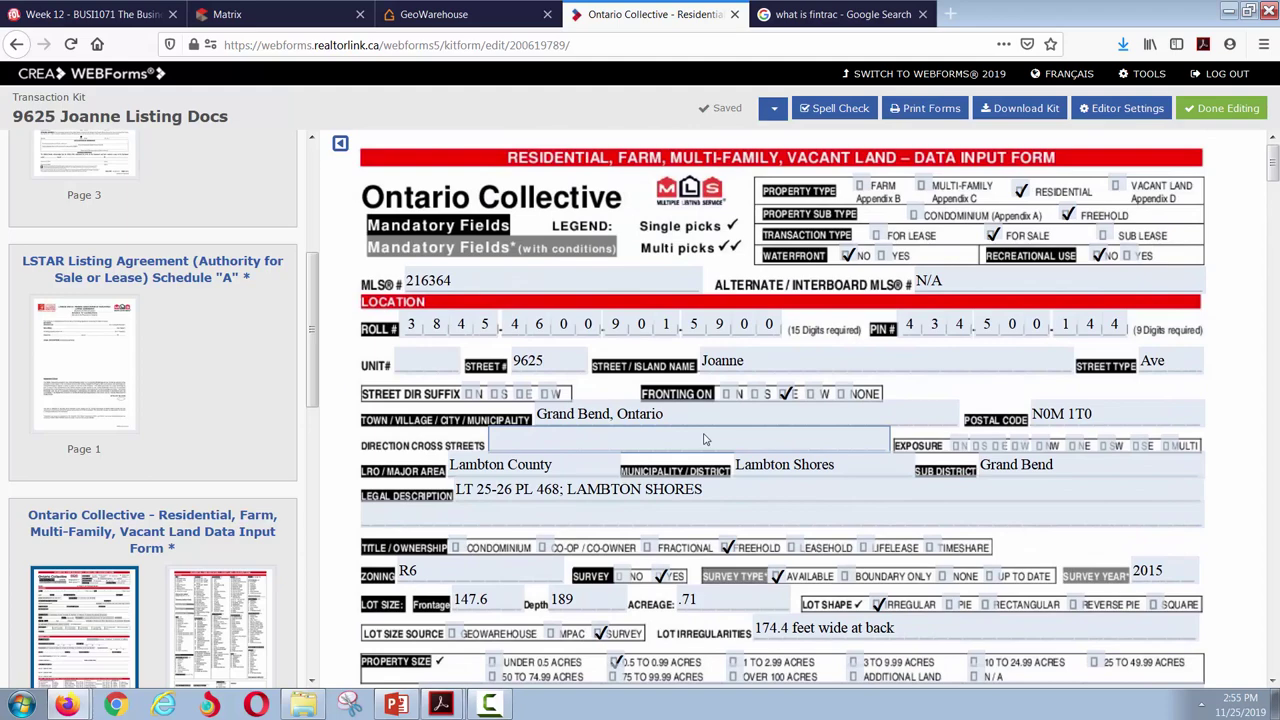
scroll(659, 441, down, 5)
scroll(659, 442, down, 3)
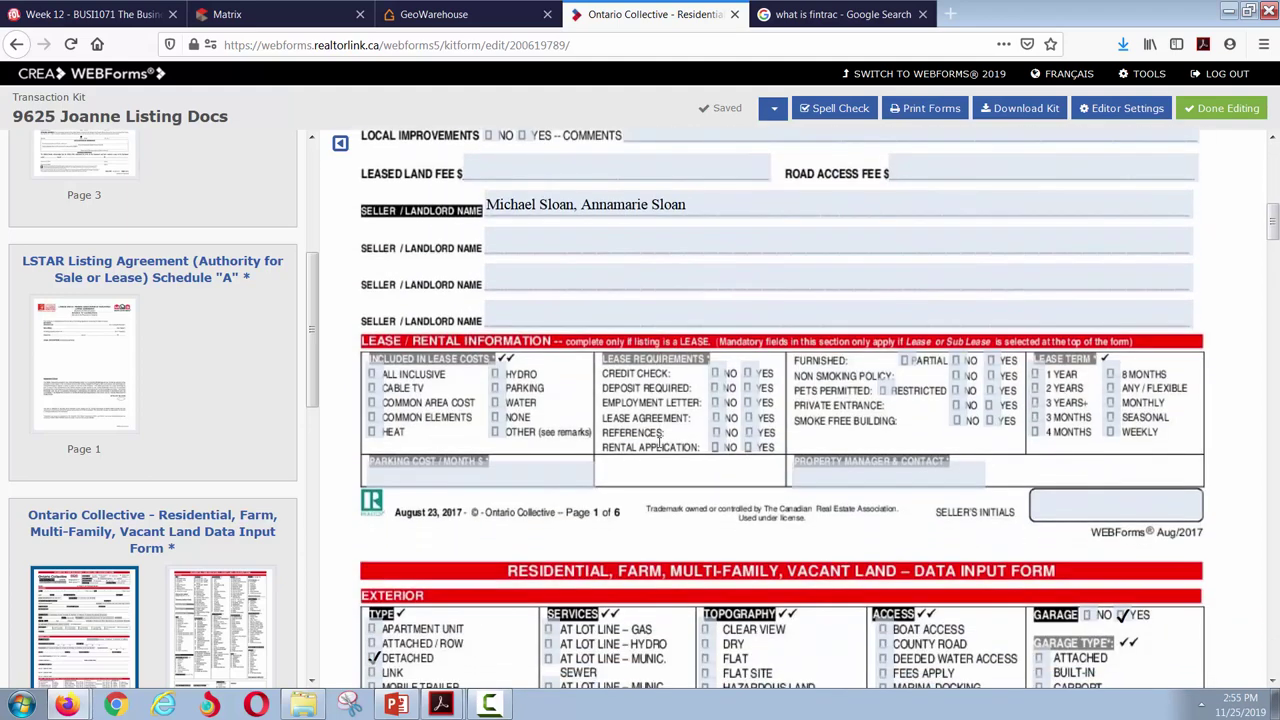
scroll(659, 442, down, 3)
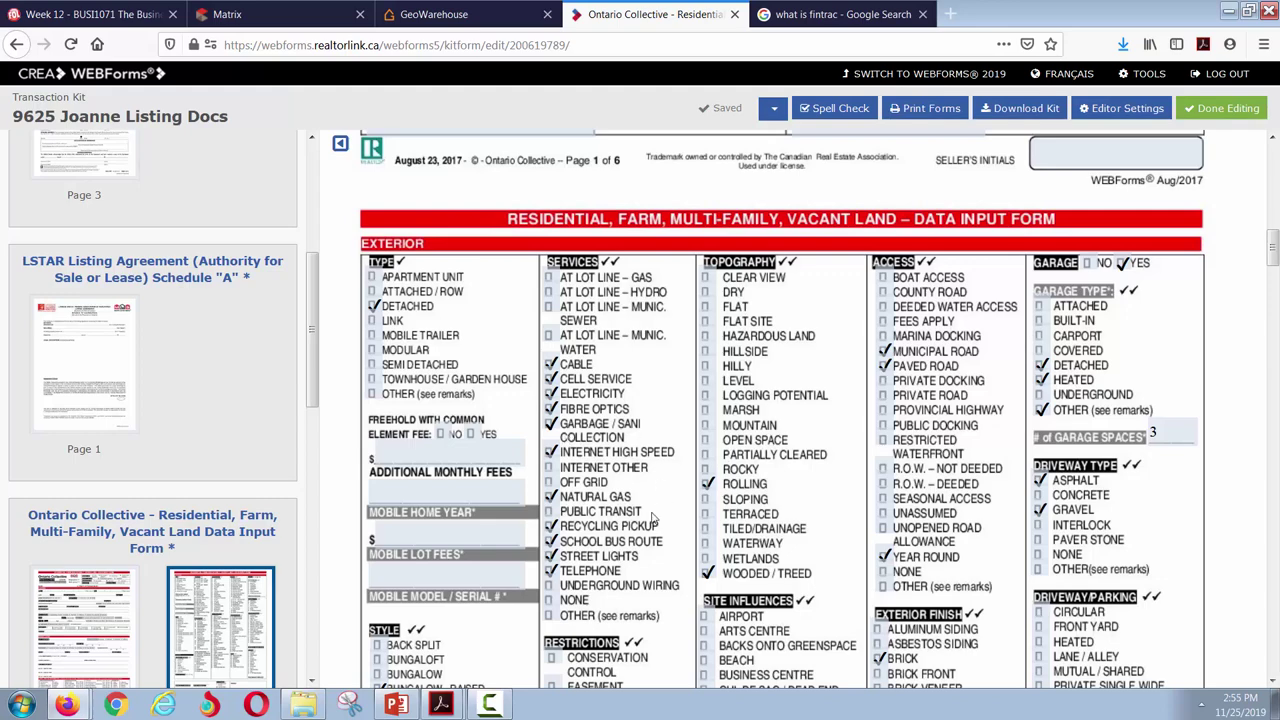
scroll(845, 445, down, 5)
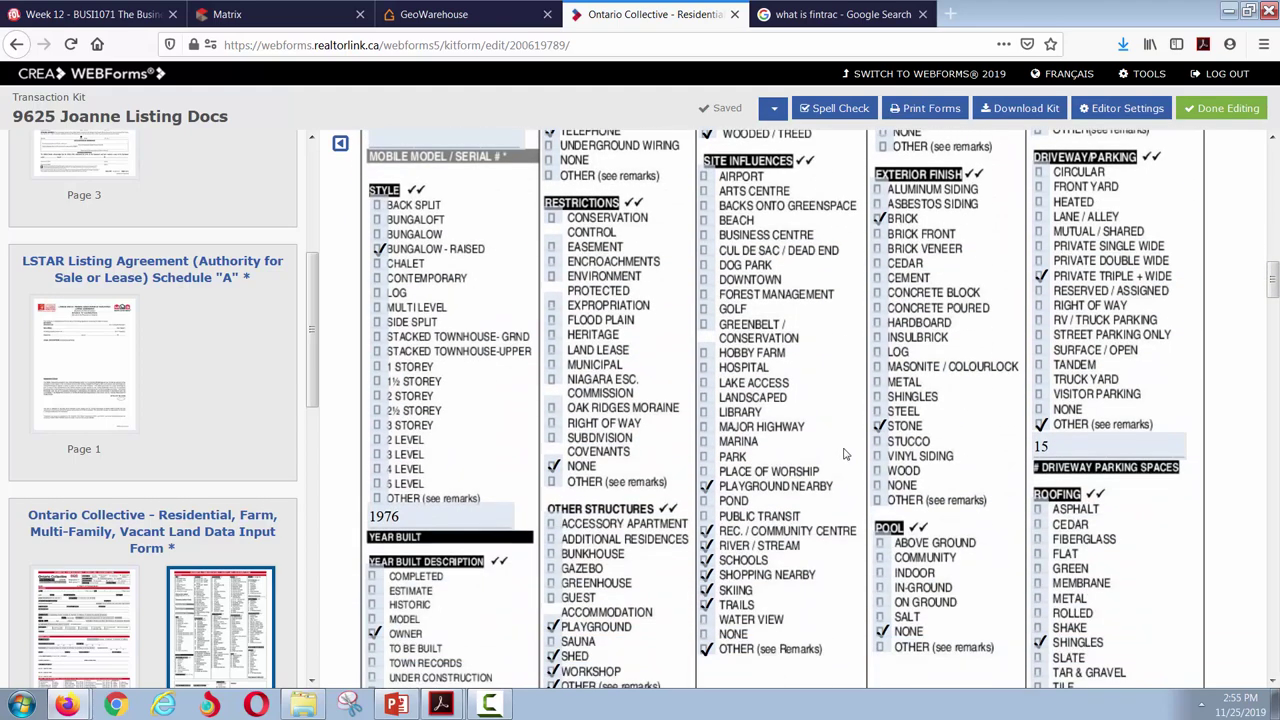
scroll(843, 455, up, 10)
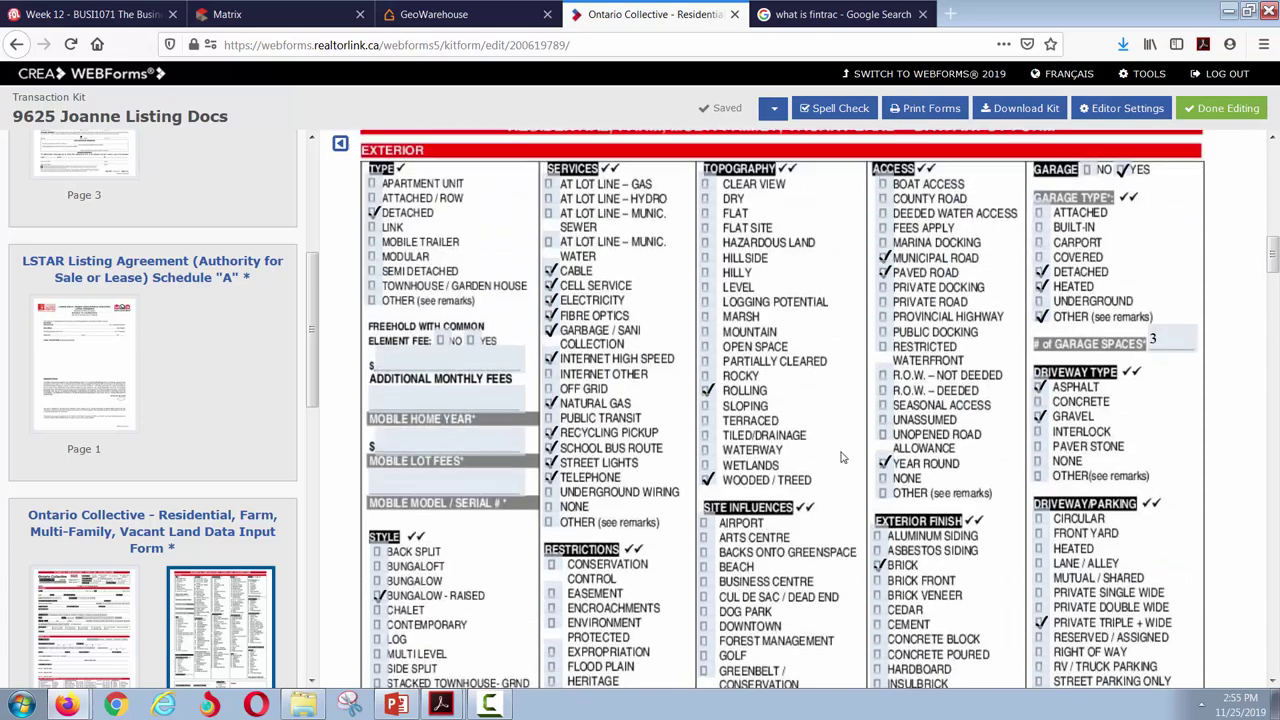
scroll(884, 466, down, 11)
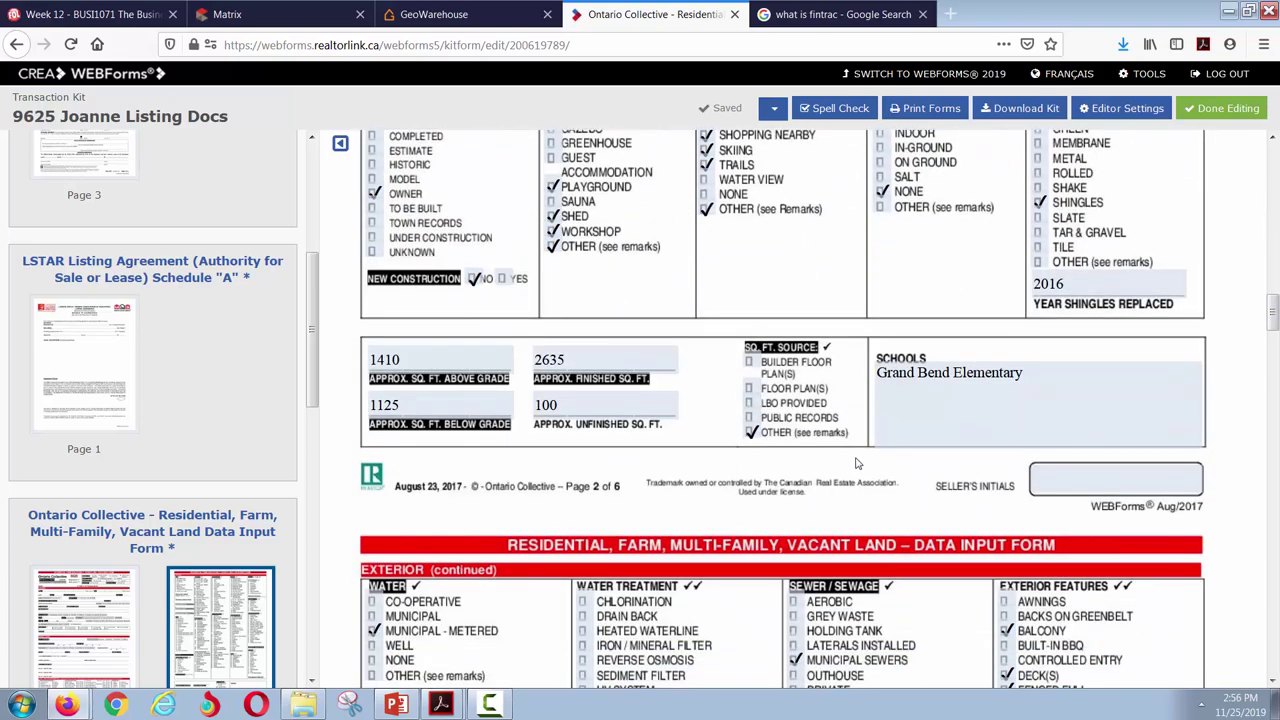
scroll(857, 463, down, 3)
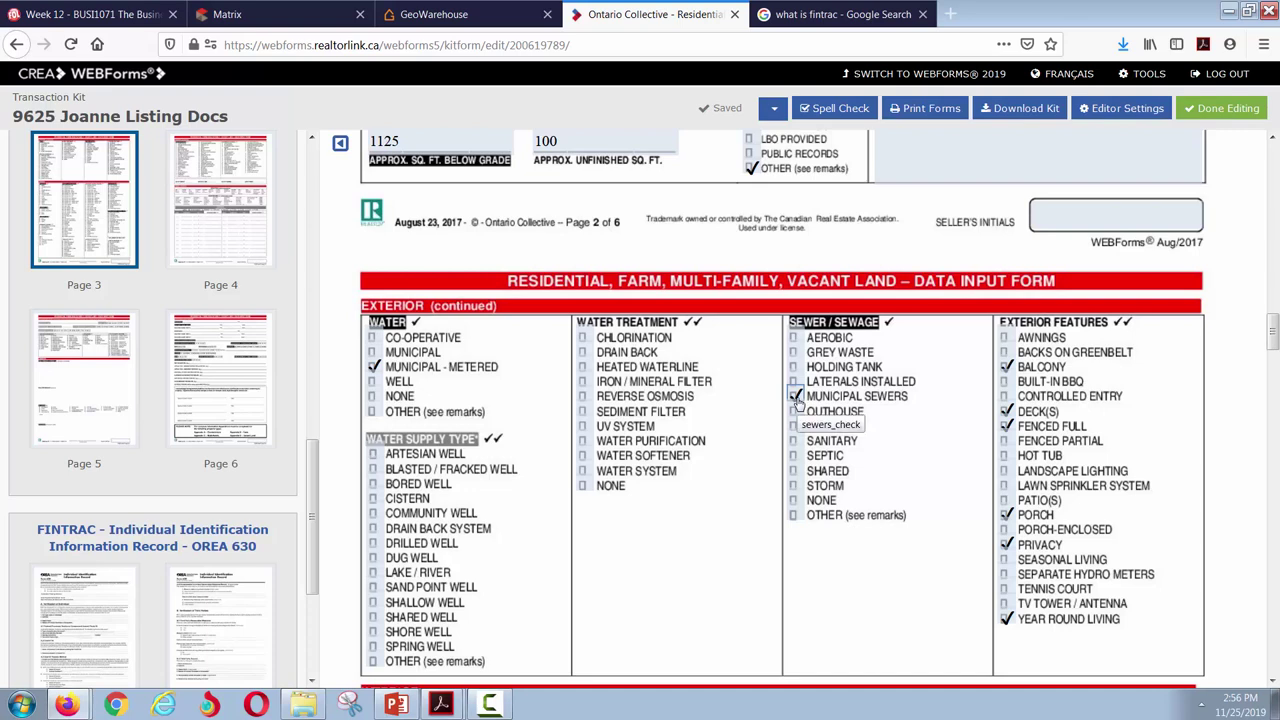
click(795, 397)
click(794, 455)
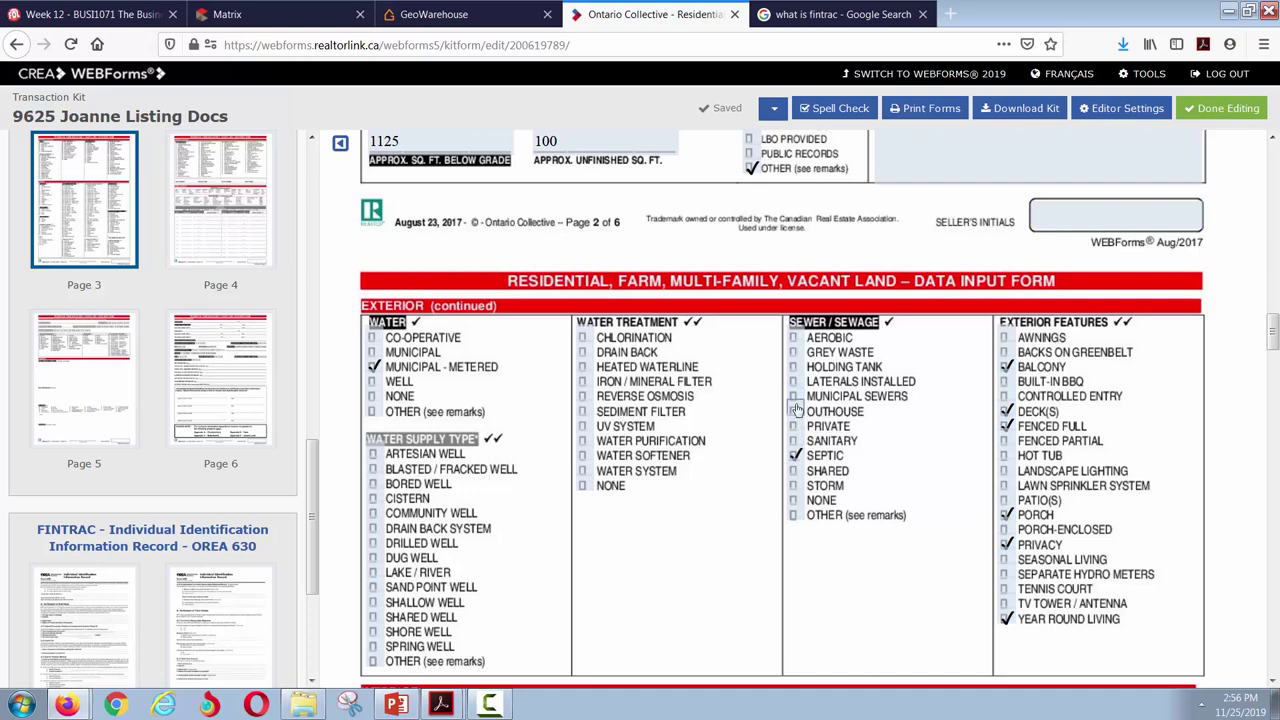
Confirm Septic in the Matrix listing with a 'septic' page search, then recheck Septic on the form
click(294, 27)
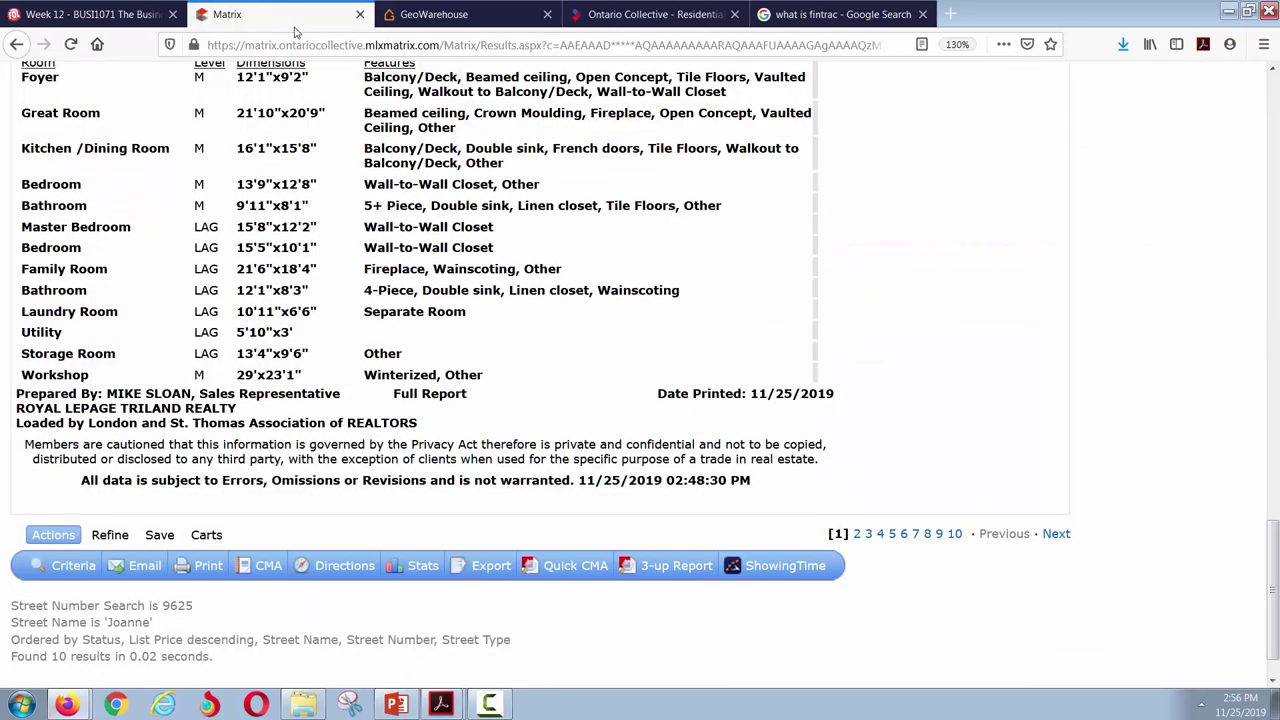
scroll(591, 397, up, 15)
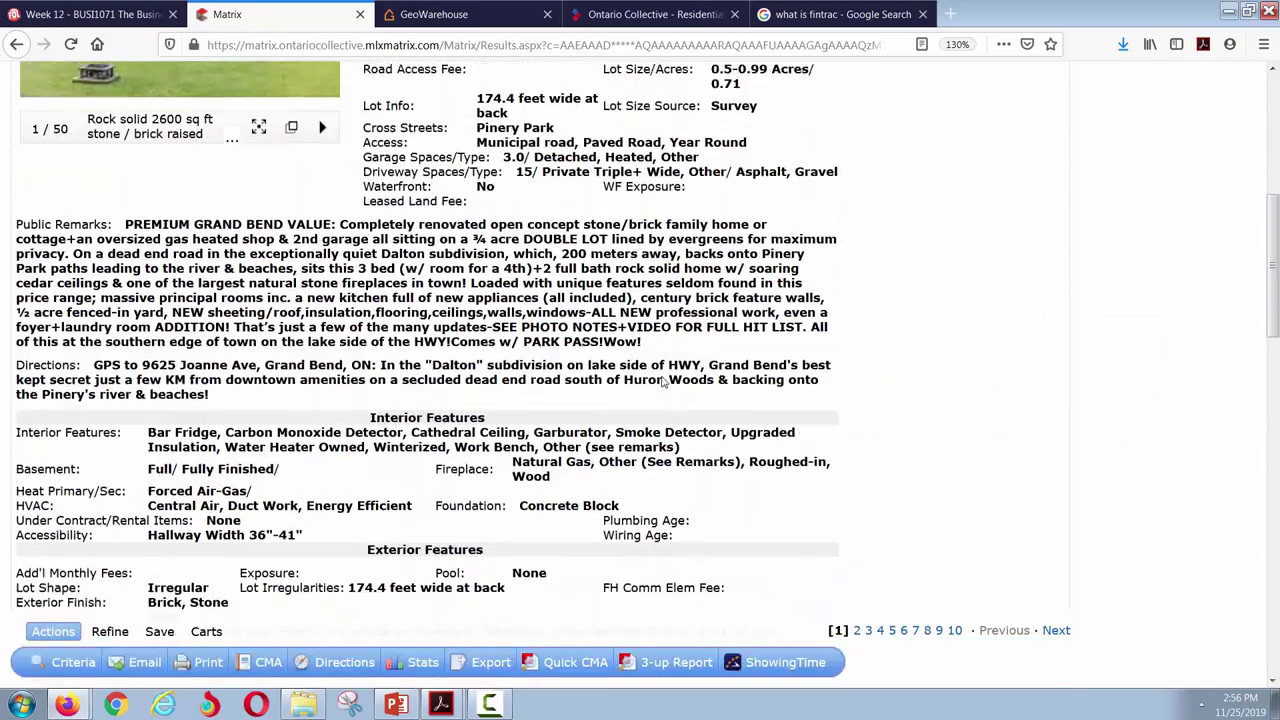
scroll(663, 382, up, 4)
key(ctrl+f)
text(septic)
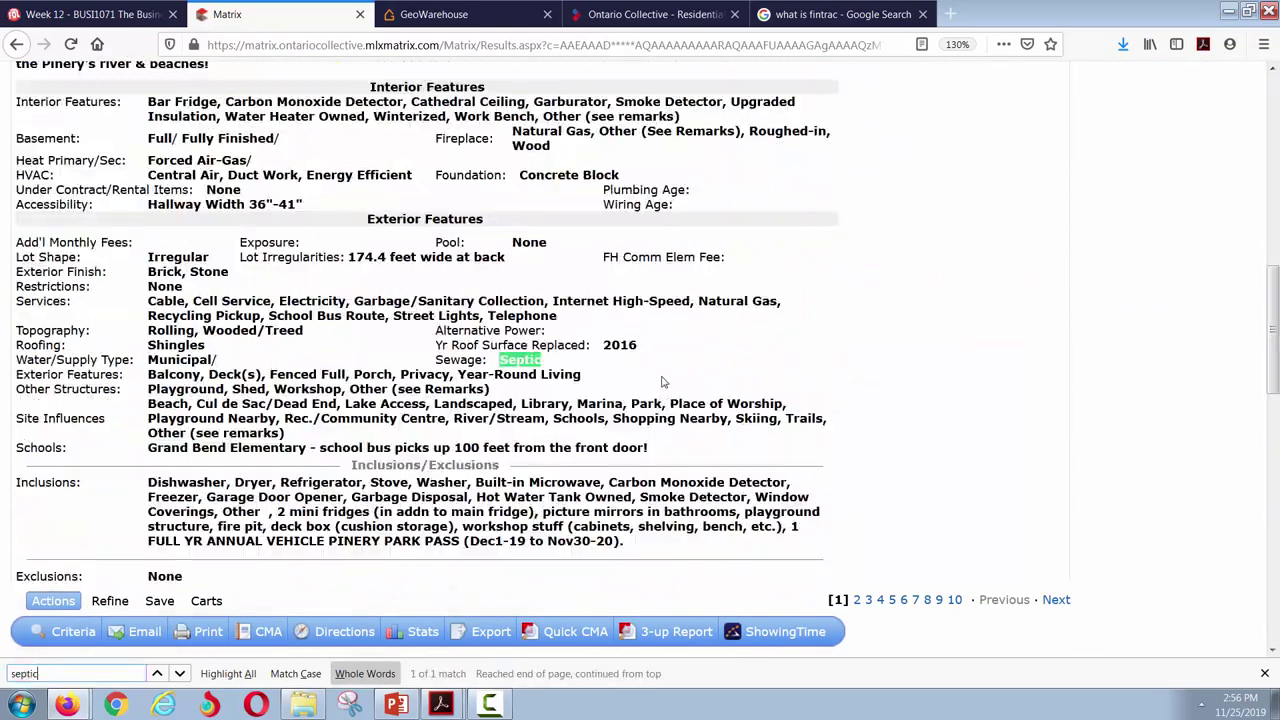
click(655, 14)
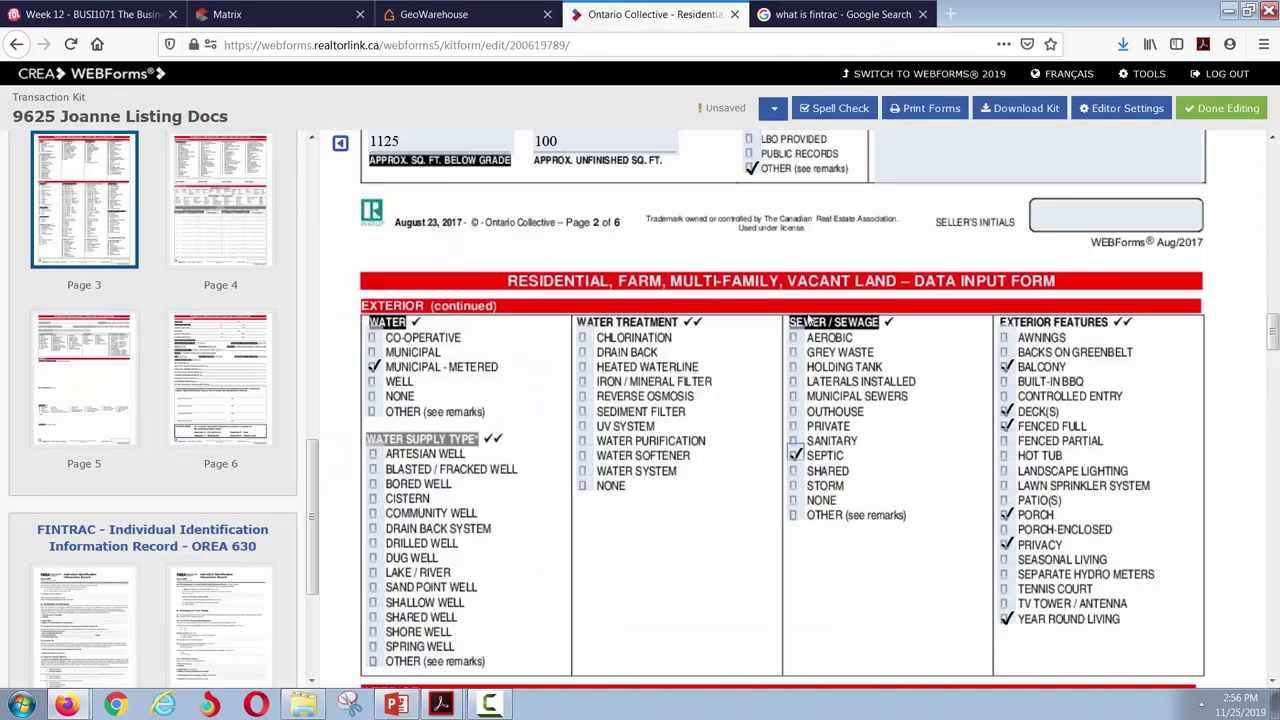
click(793, 455)
scroll(830, 505, down, 5)
Select the 'to be posted in MLS listing as measured' room type text
scroll(823, 509, down, 15)
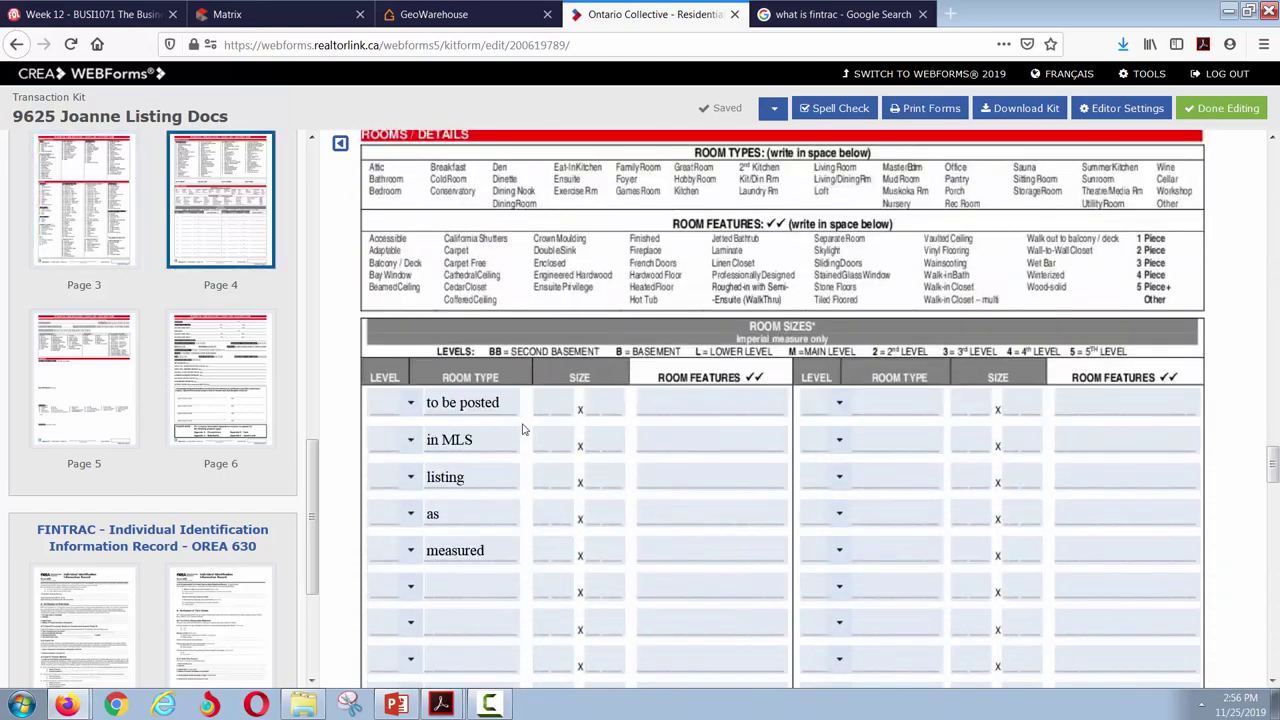
drag(518, 403, 409, 400)
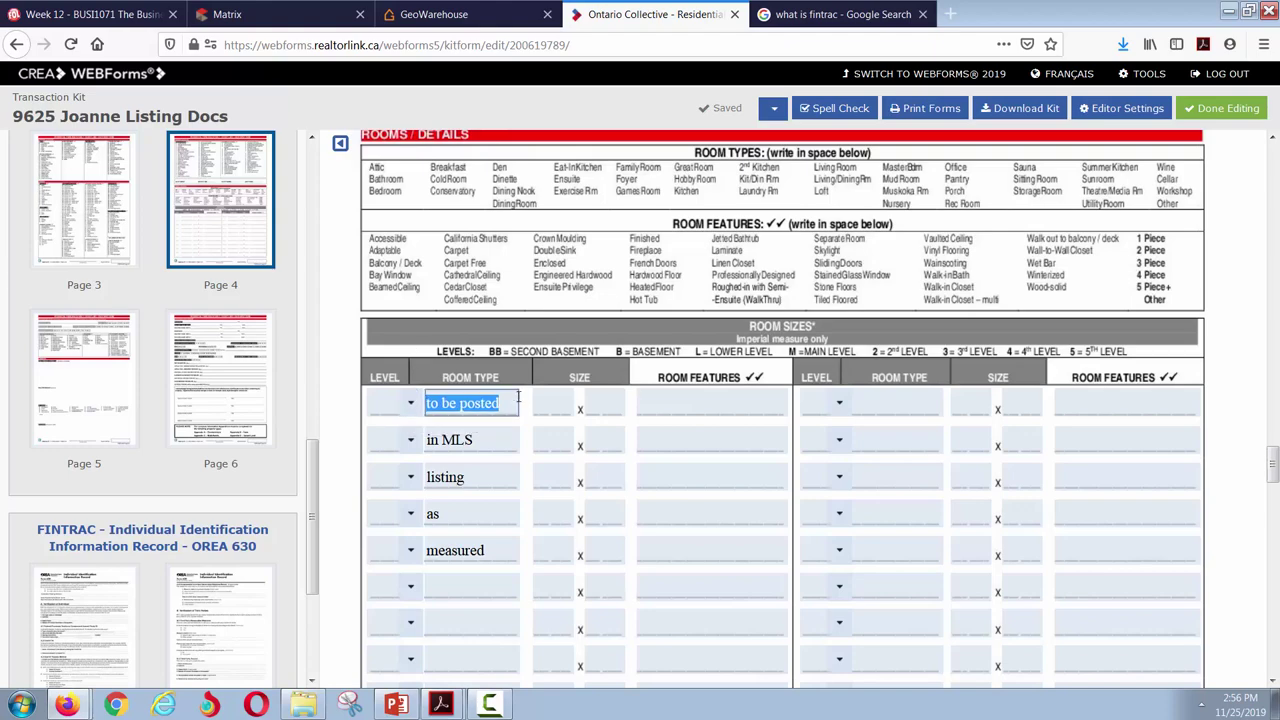
scroll(547, 449, down, 10)
scroll(547, 449, down, 5)
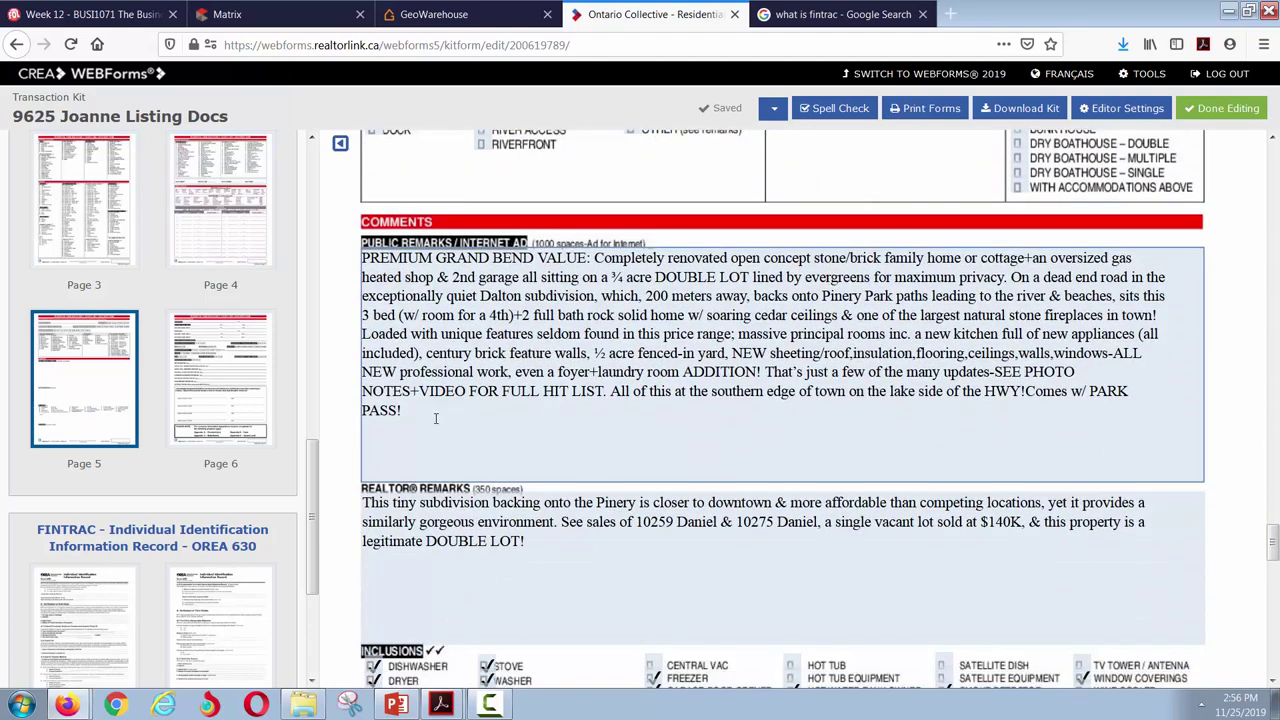
Remove the stray 'fgfg' from the Public Remarks, end them with 'Wow!', and select the Realtor Remarks
click(493, 415)
key(ctrl+a)
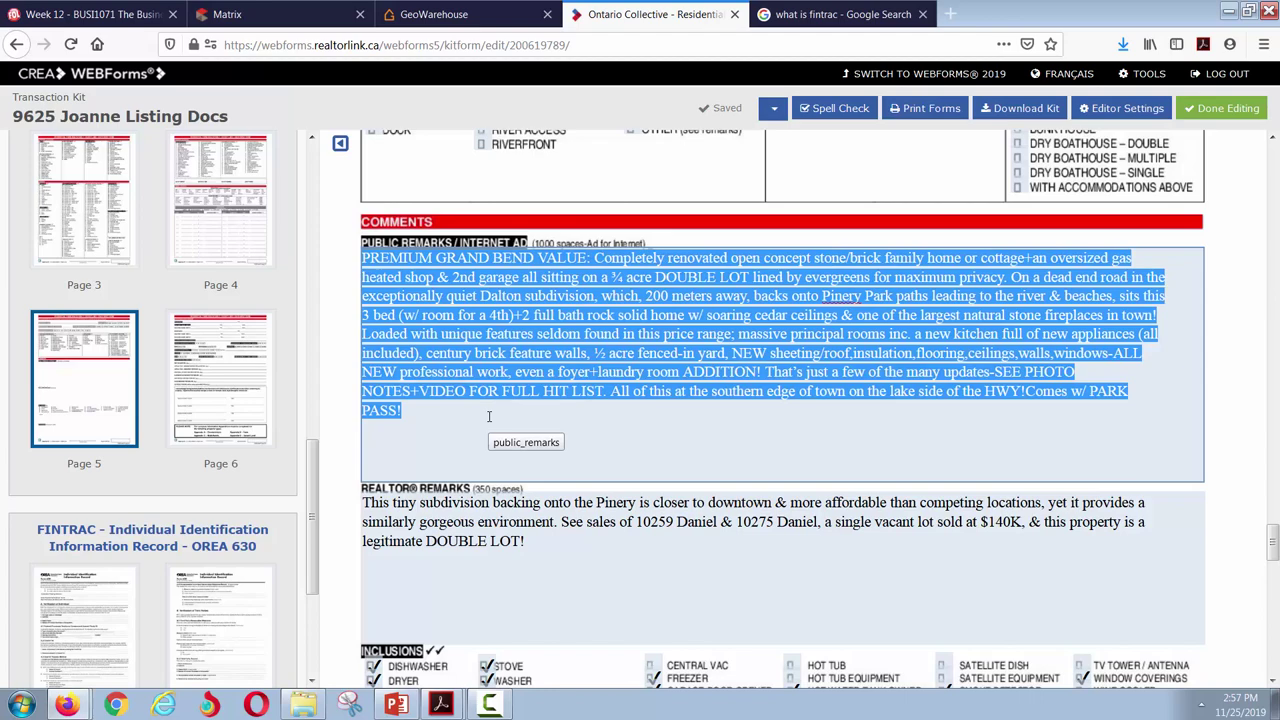
click(495, 420)
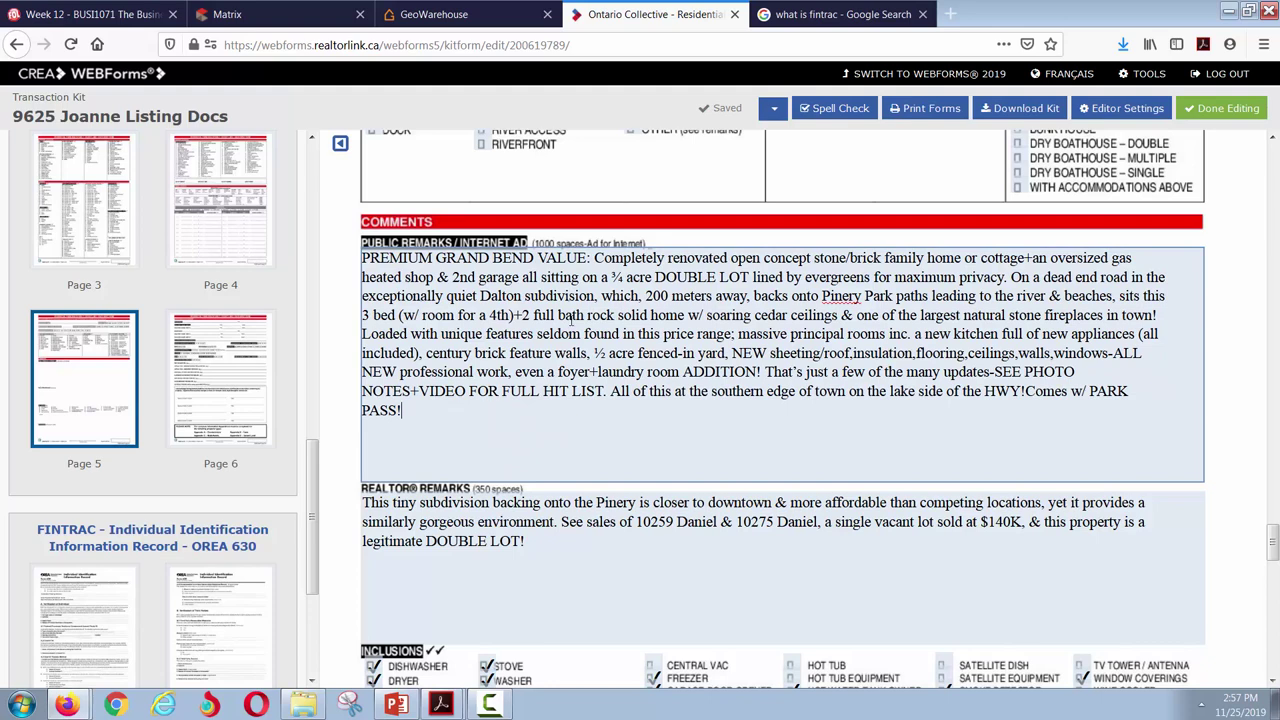
text(fgfg)
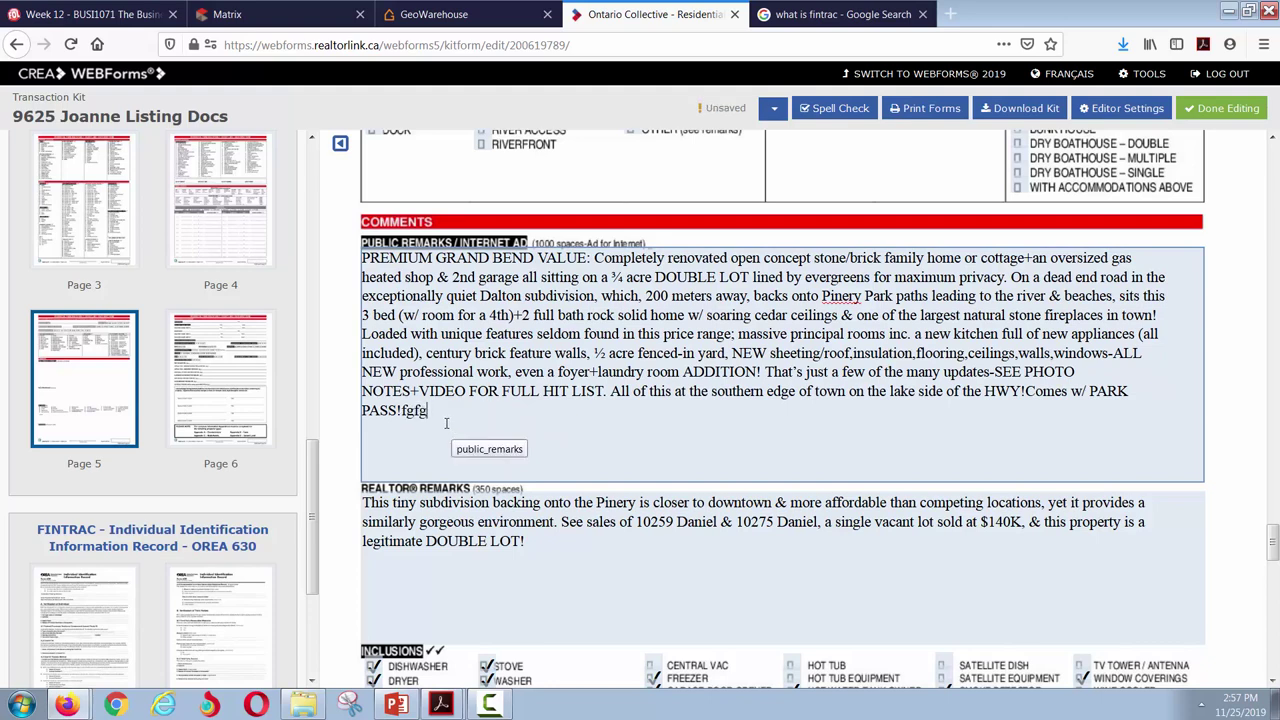
drag(401, 409, 459, 414)
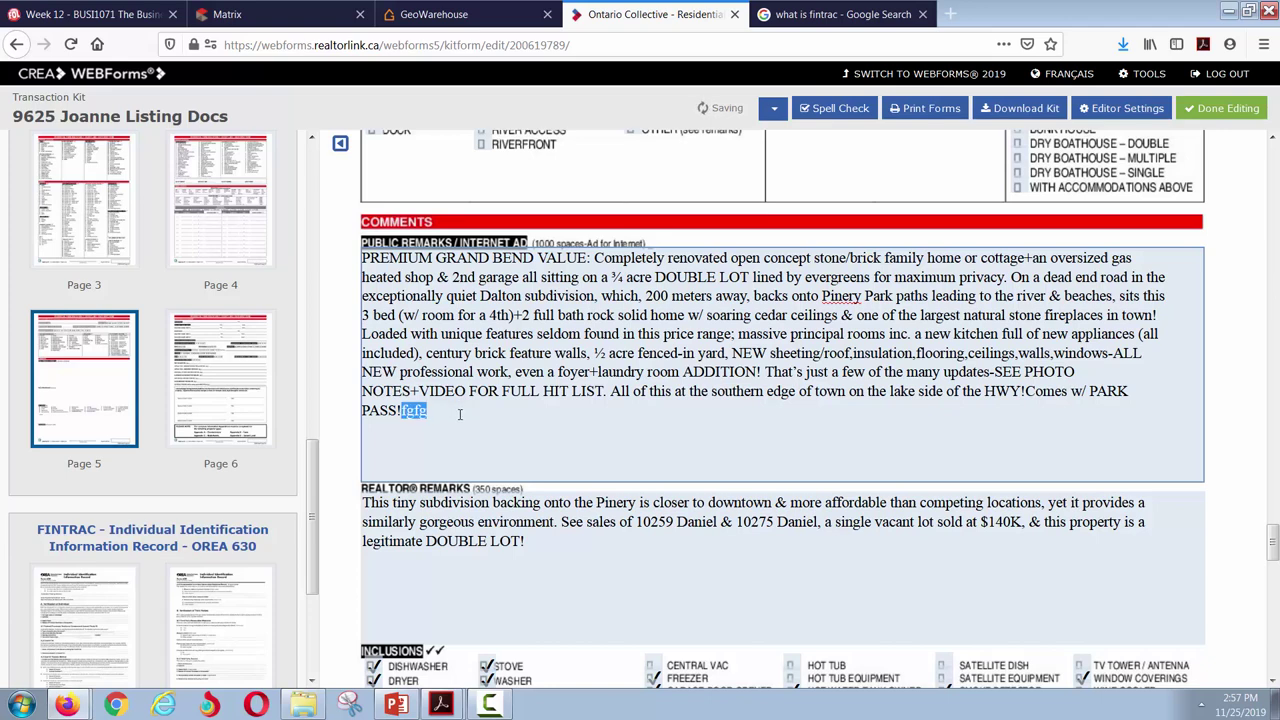
key(BackSpace)
text(Wow!)
drag(541, 540, 361, 504)
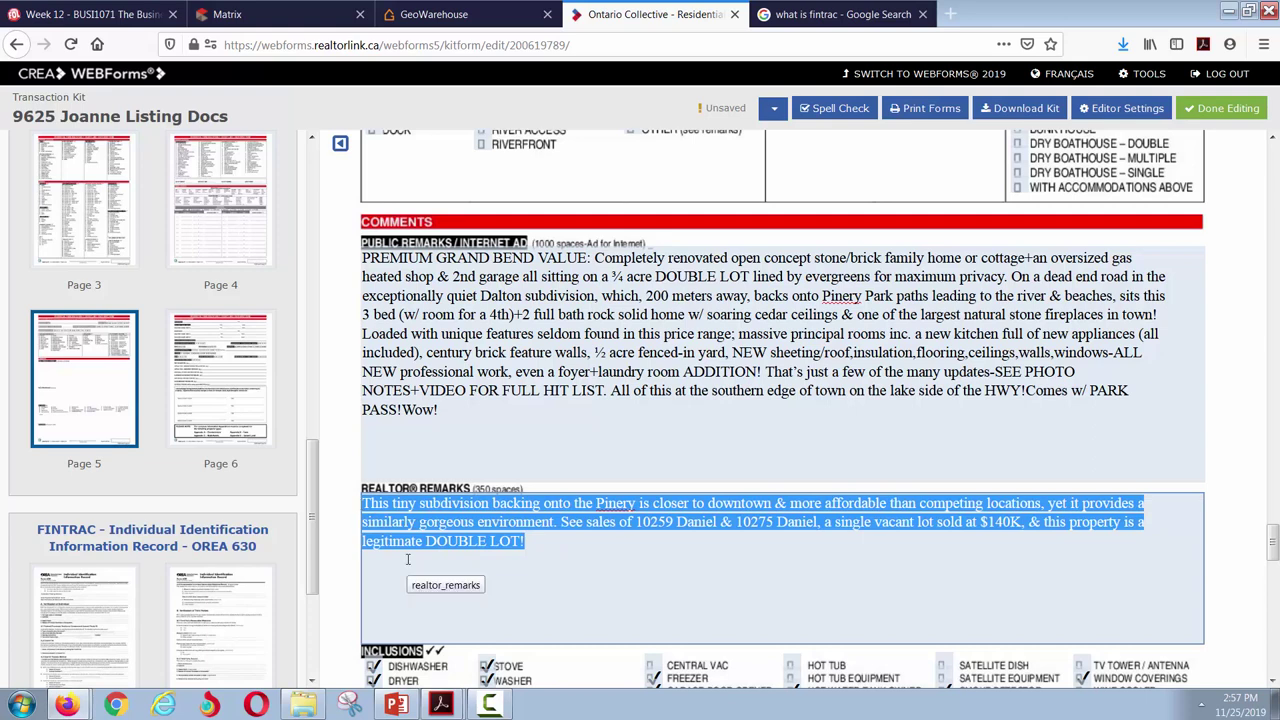
click(227, 14)
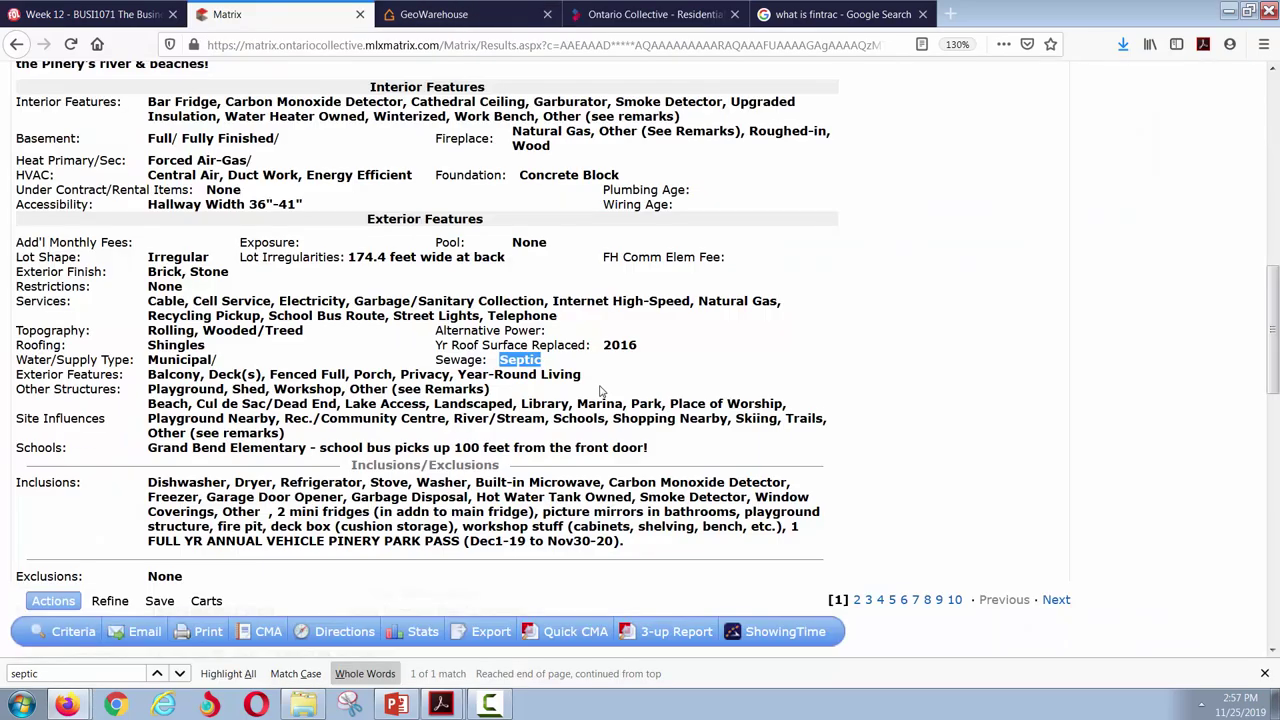
scroll(601, 391, up, 10)
mouse_move(336, 107)
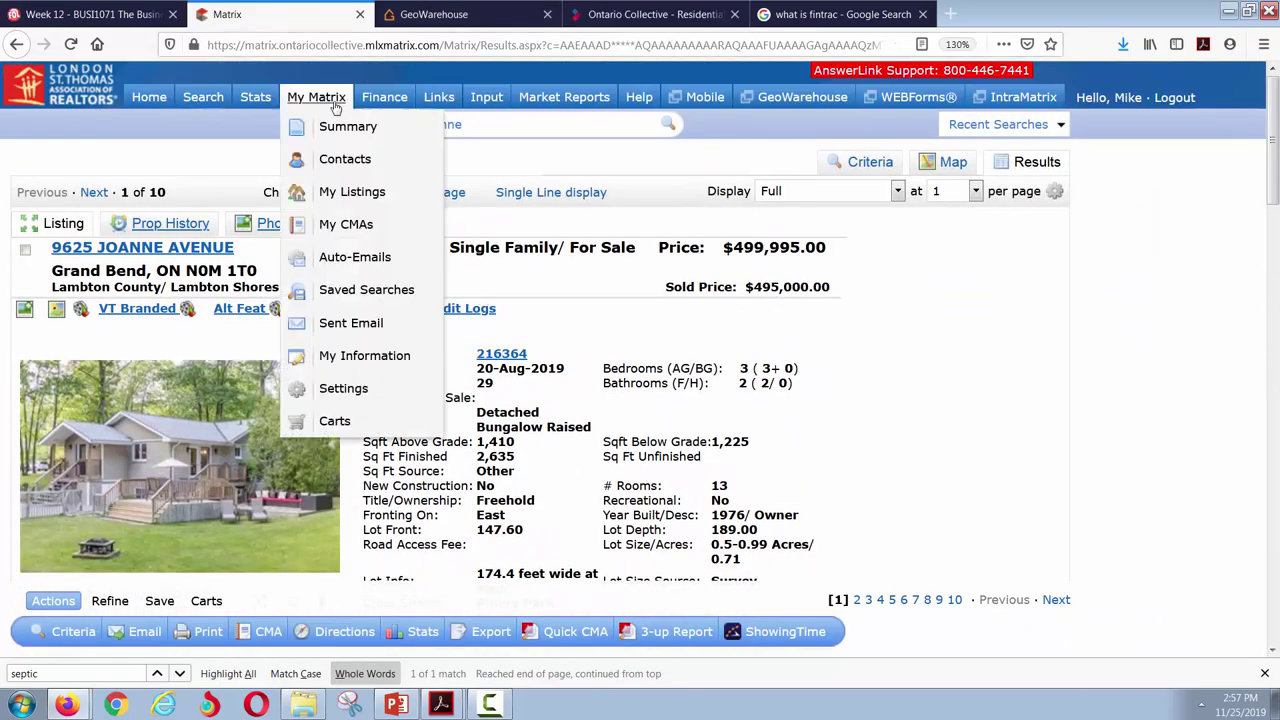
mouse_move(408, 107)
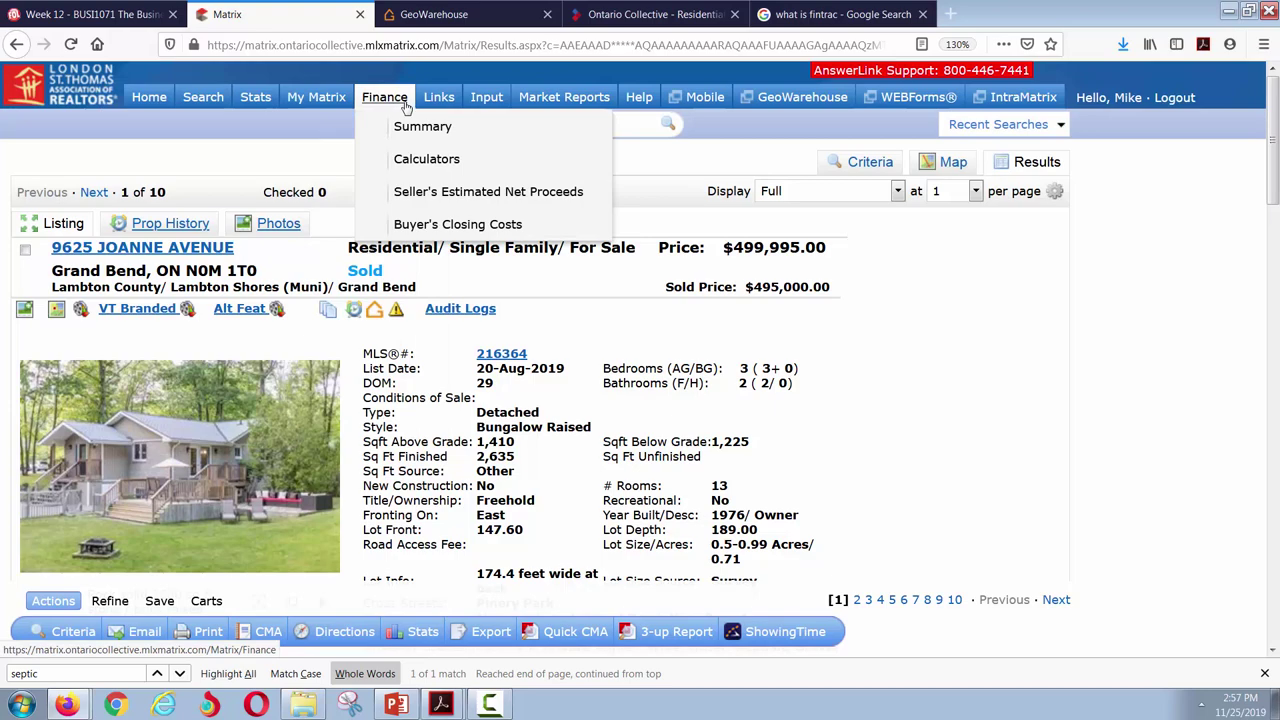
click(620, 16)
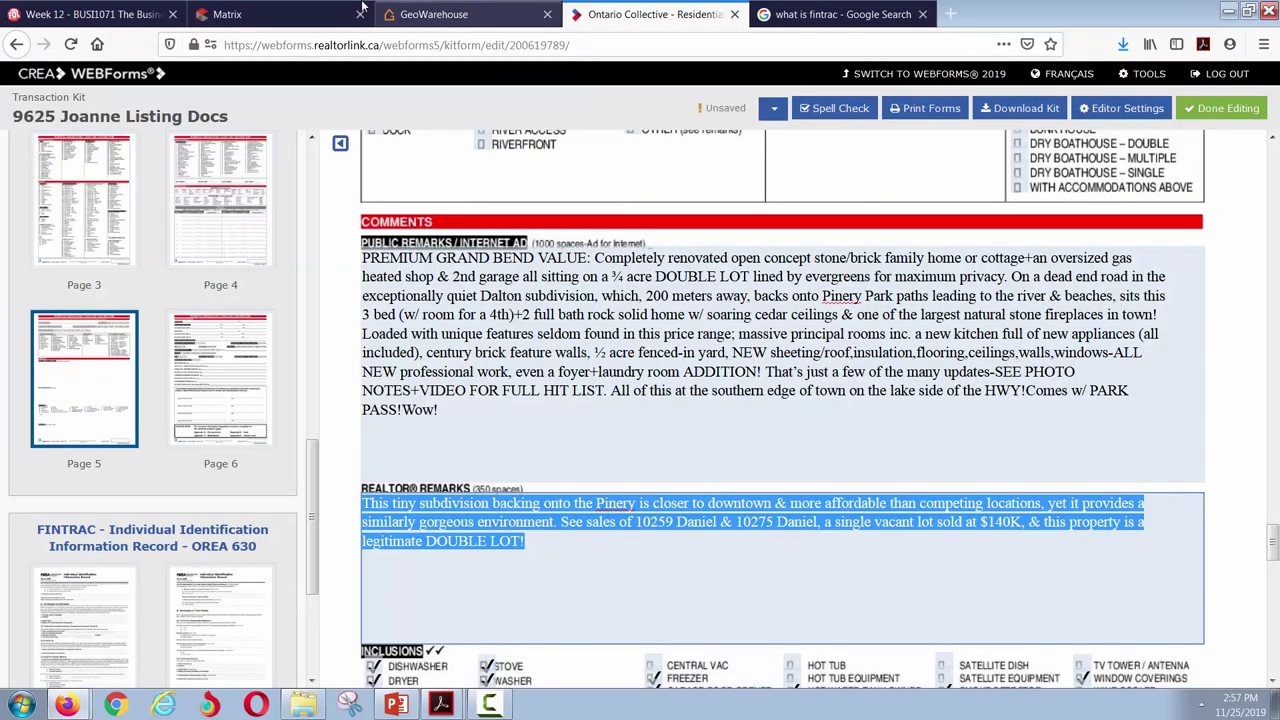
click(295, 11)
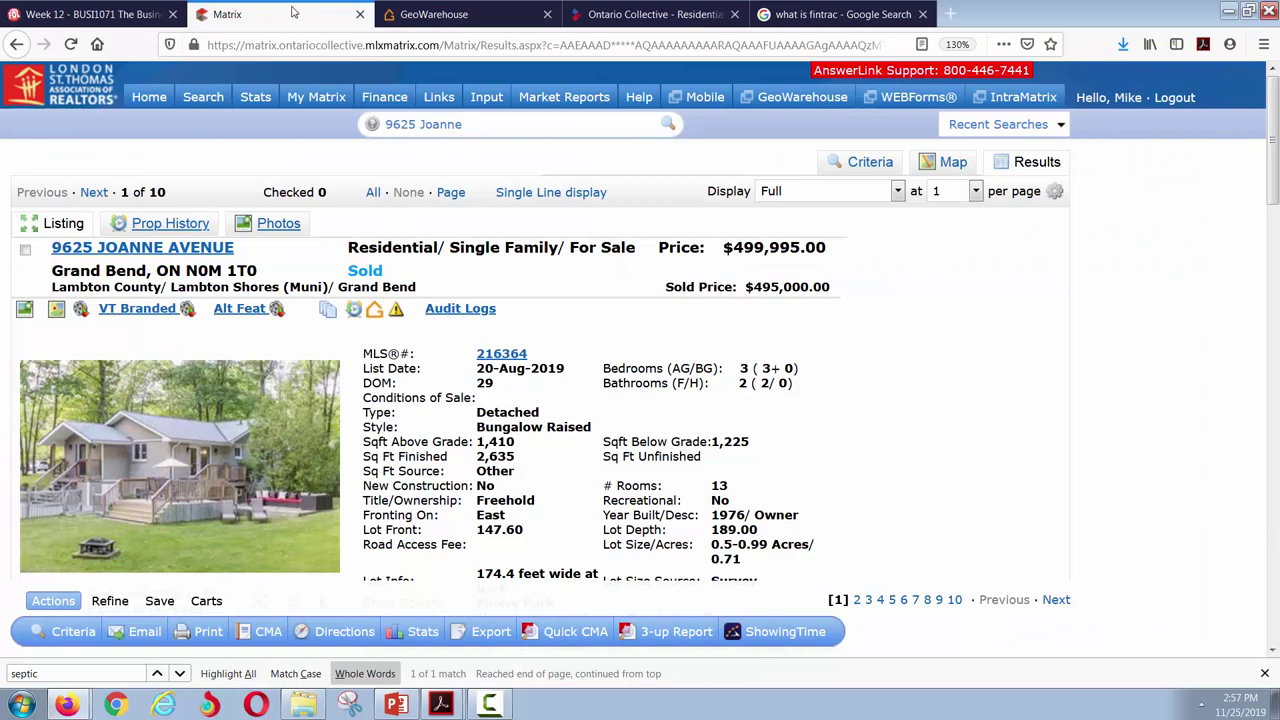
Open Input > Add new Listings > Residential Add/Edit in Matrix, then return to the WEBForms form
click(489, 104)
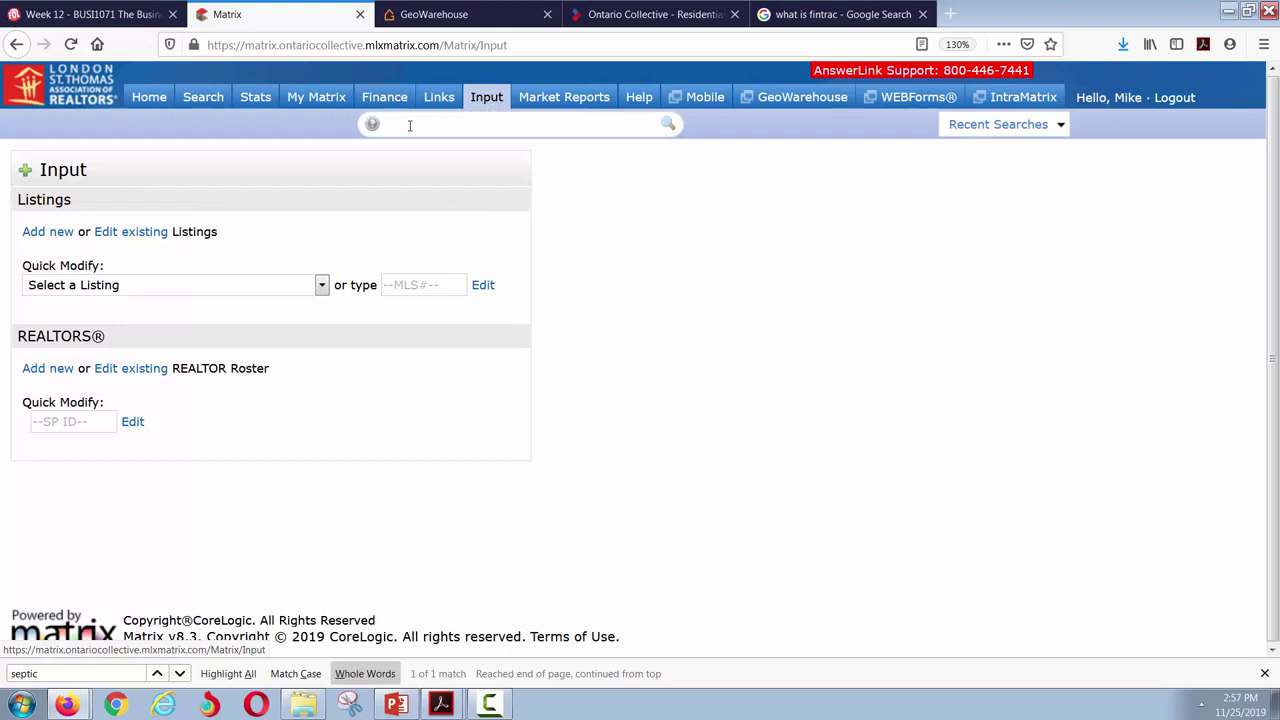
click(47, 232)
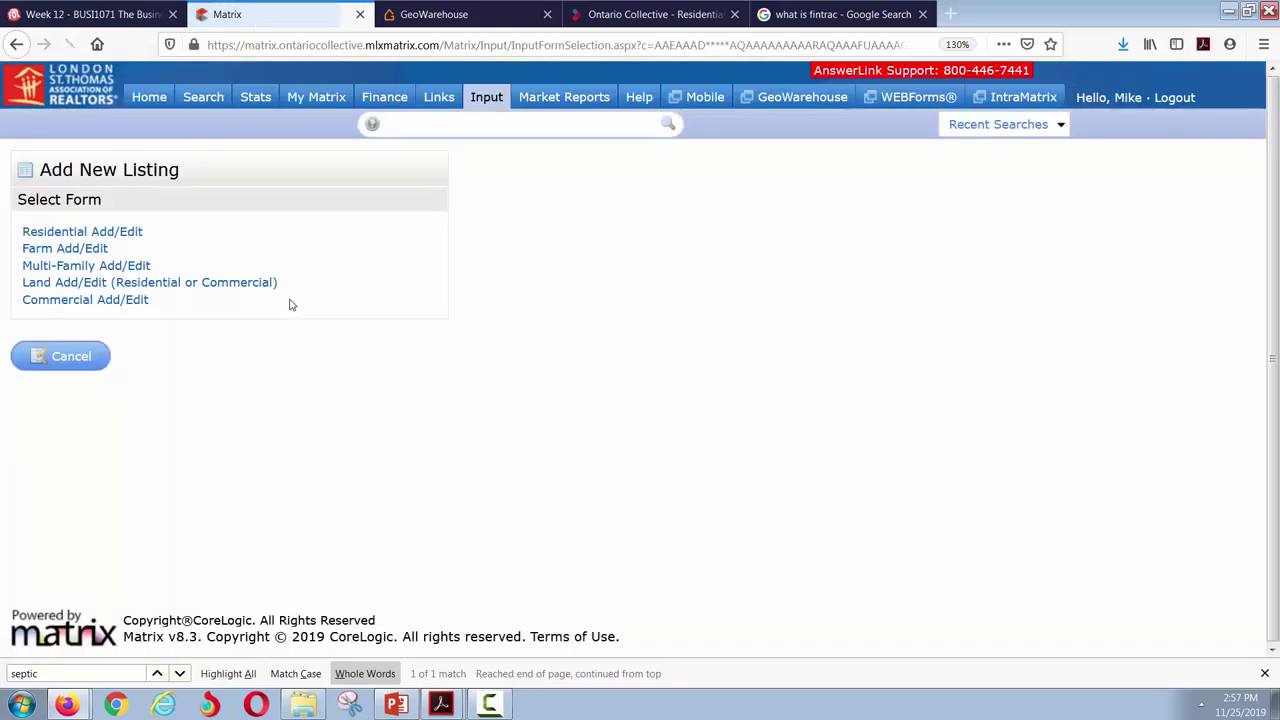
click(129, 232)
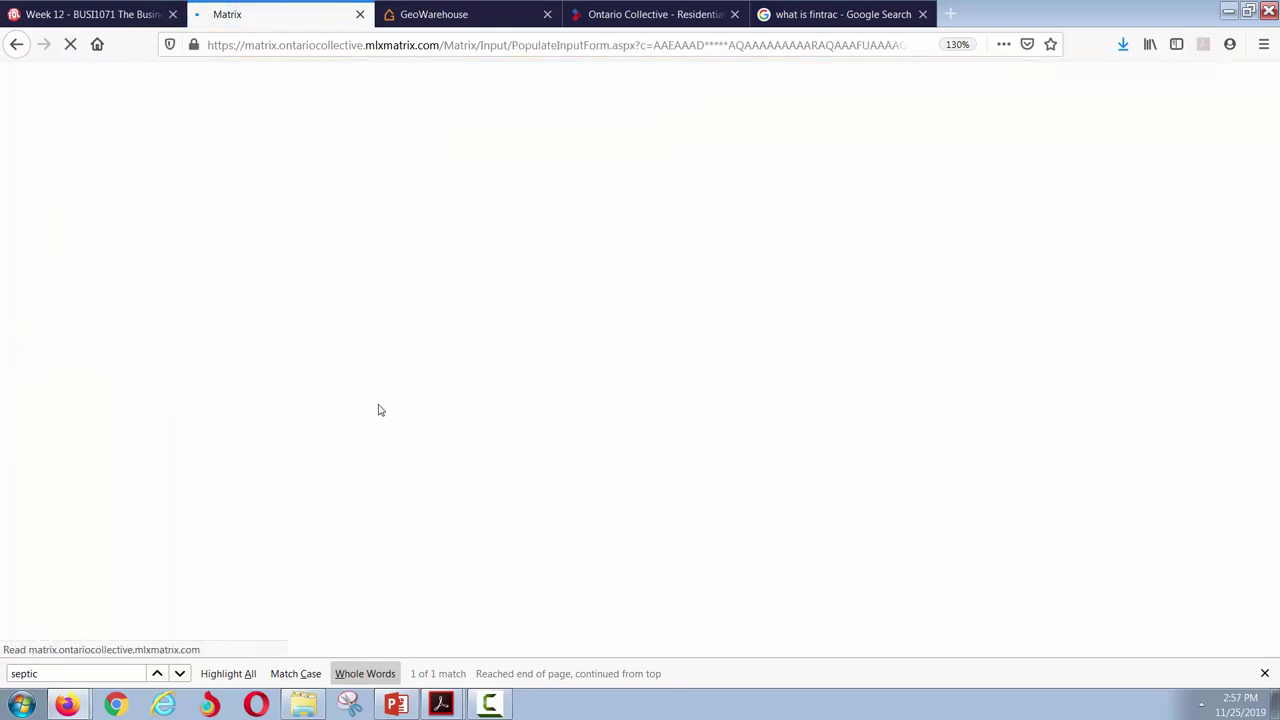
scroll(630, 460, down, 3)
scroll(630, 460, down, 3)
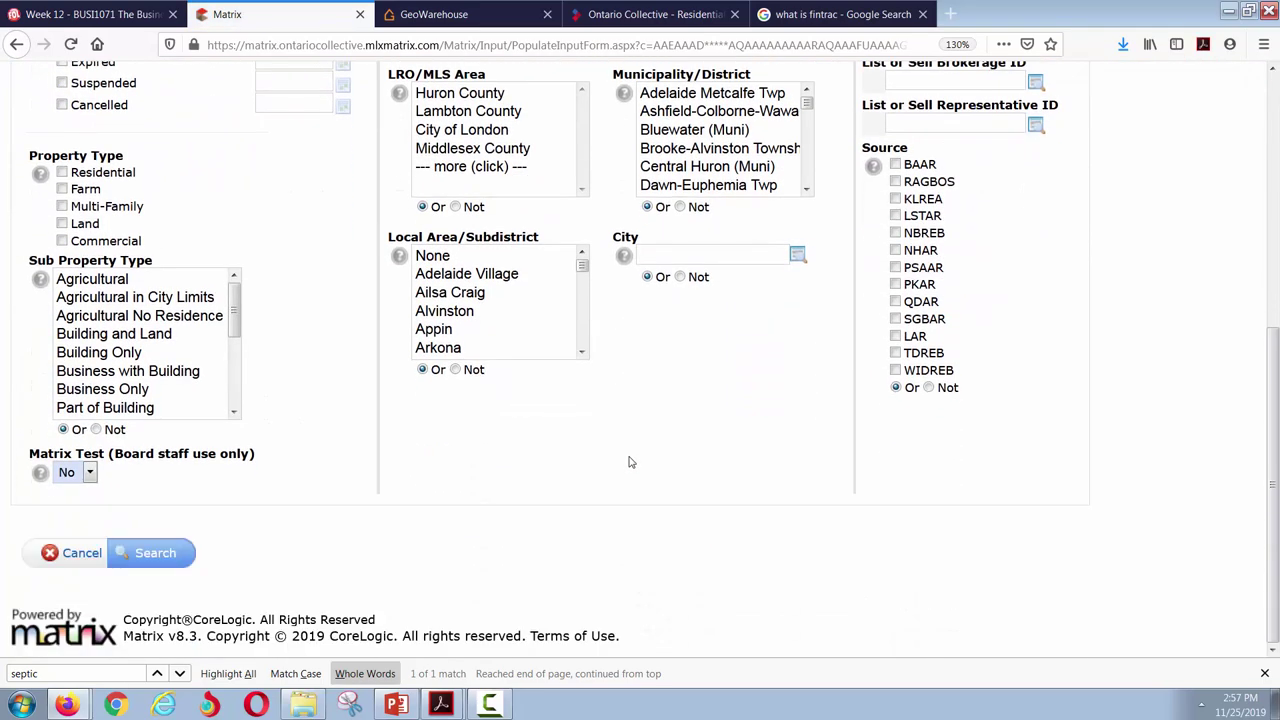
scroll(570, 450, up, 8)
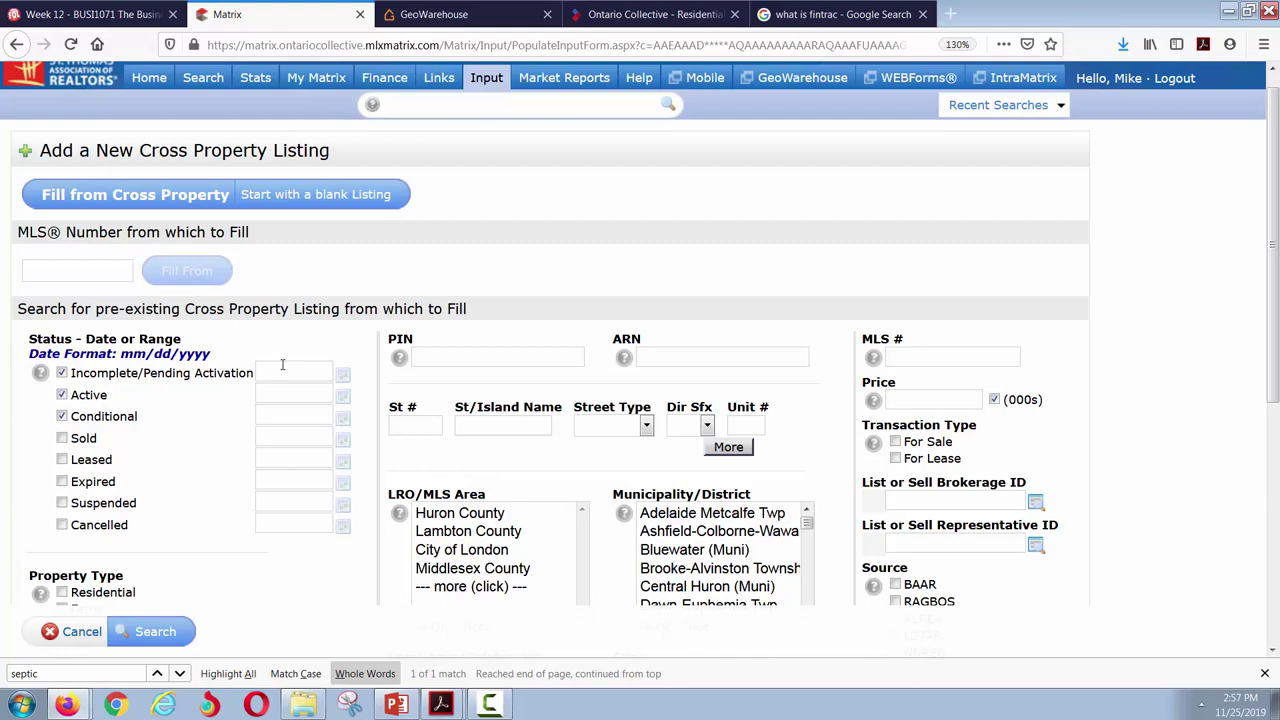
click(650, 14)
scroll(729, 405, down, 5)
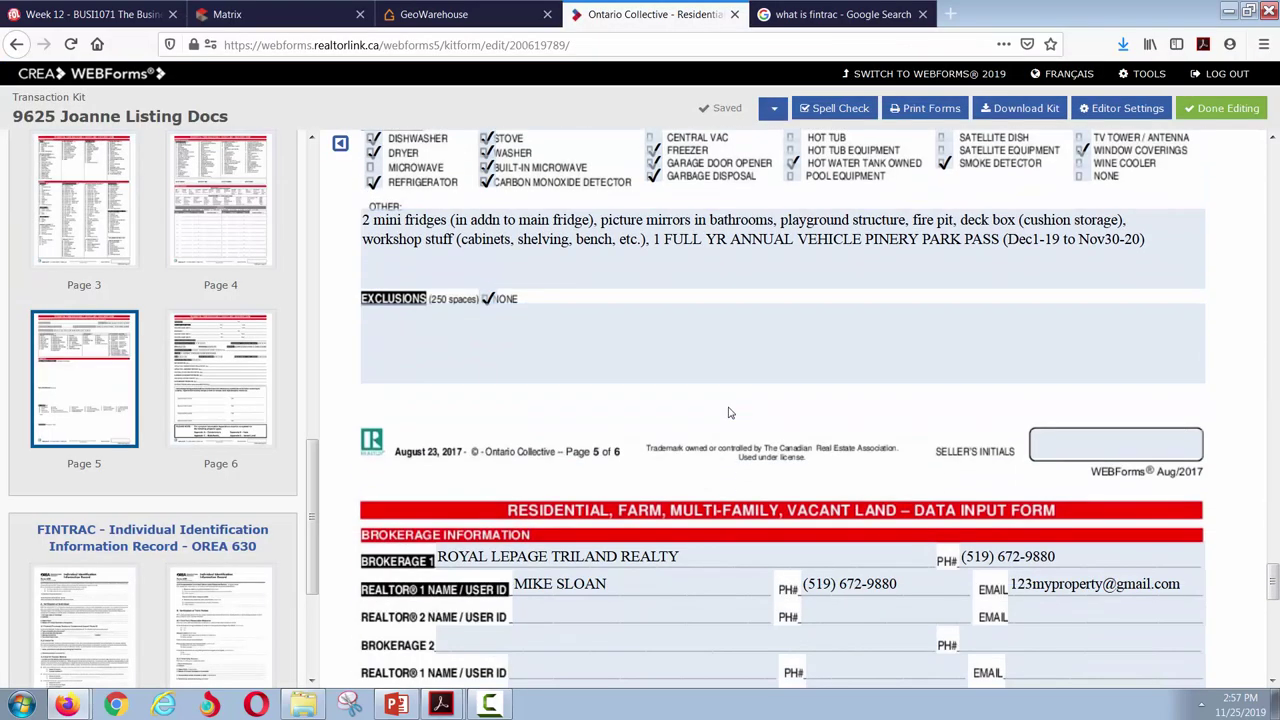
Select the Realtor Remarks text and compare it with the Matrix cross property listing form
scroll(729, 413, up, 2)
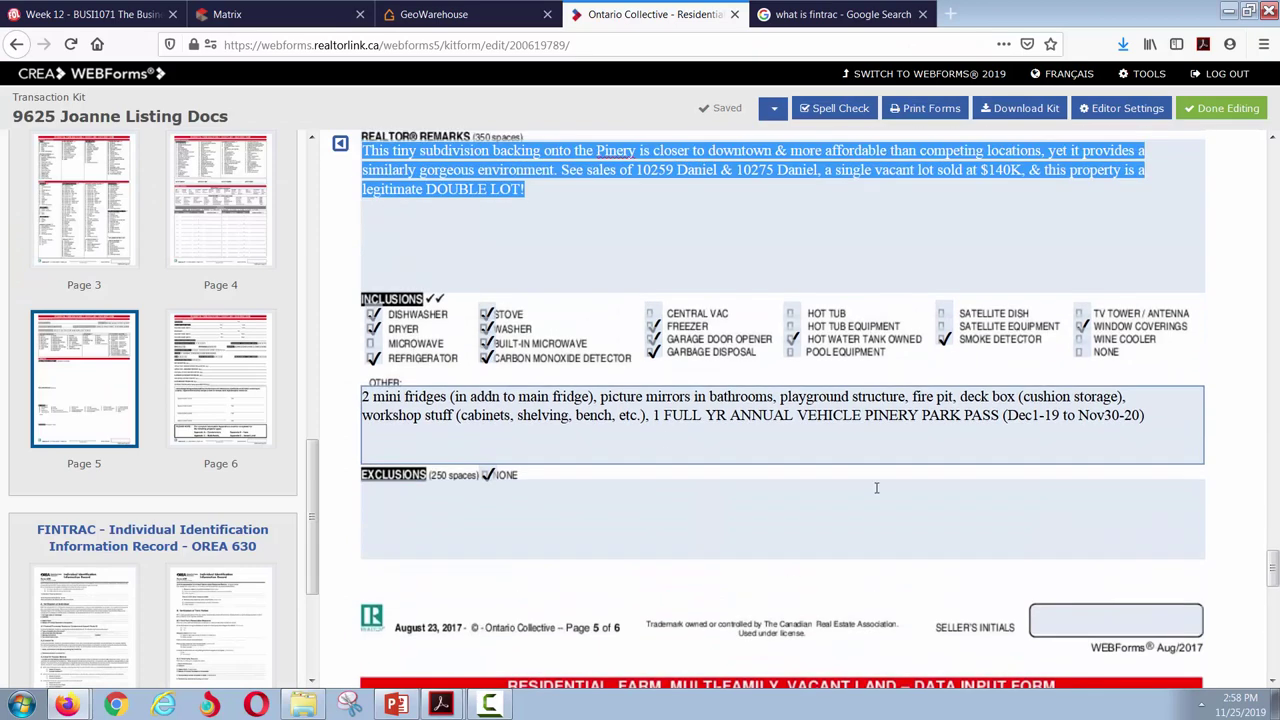
drag(1093, 432, 573, 374)
drag(577, 227, 357, 150)
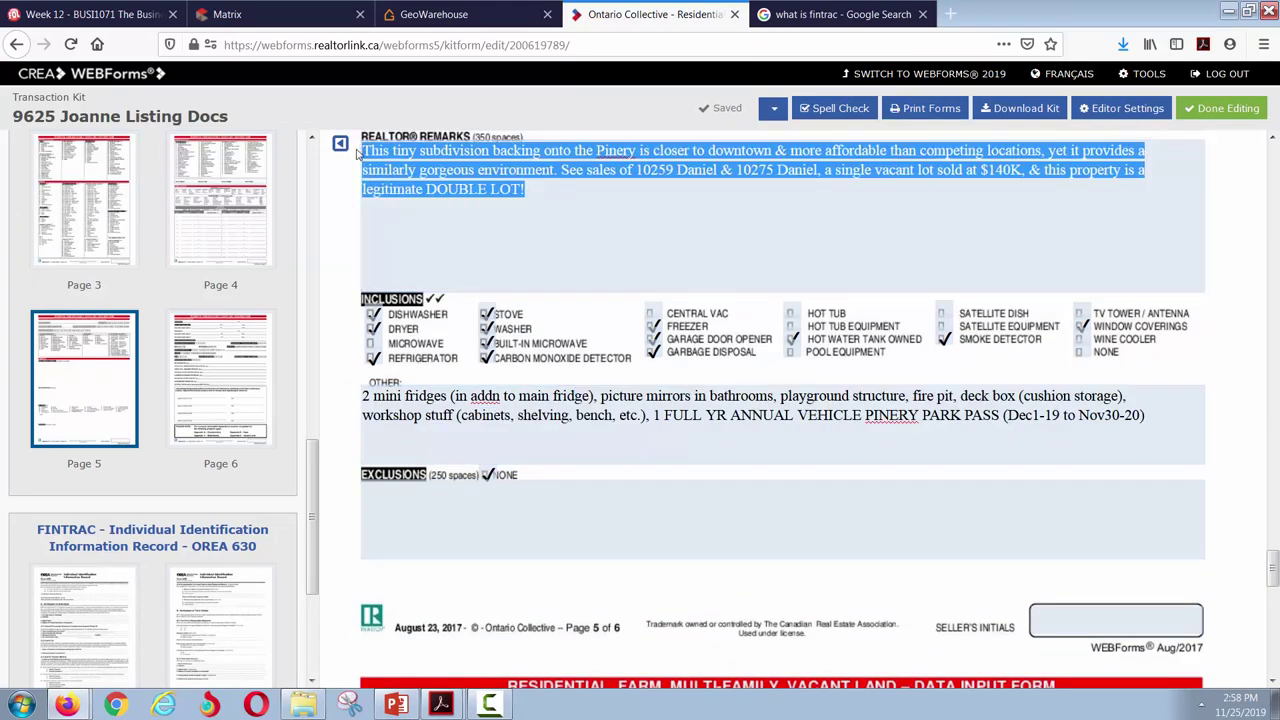
click(250, 14)
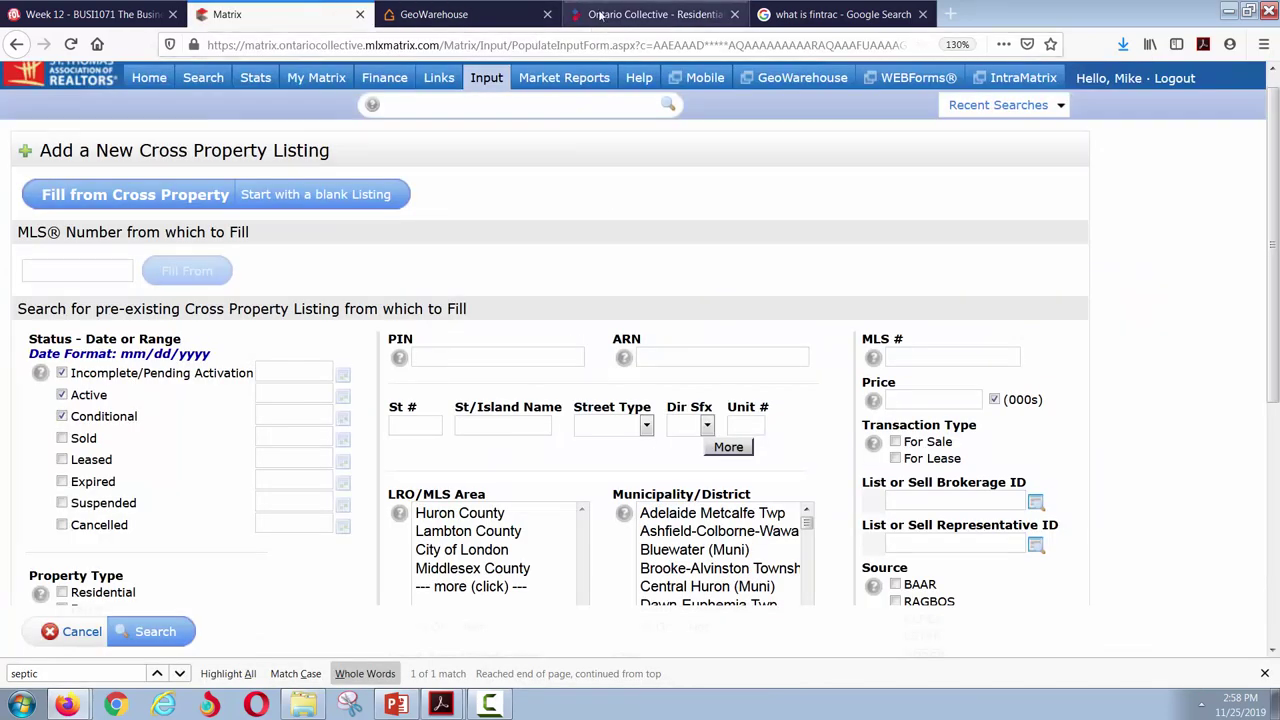
click(600, 14)
Highlight the 2% + HST co-operating commission, then show PowerPoint slide 4 on Listing Resources
scroll(851, 523, down, 8)
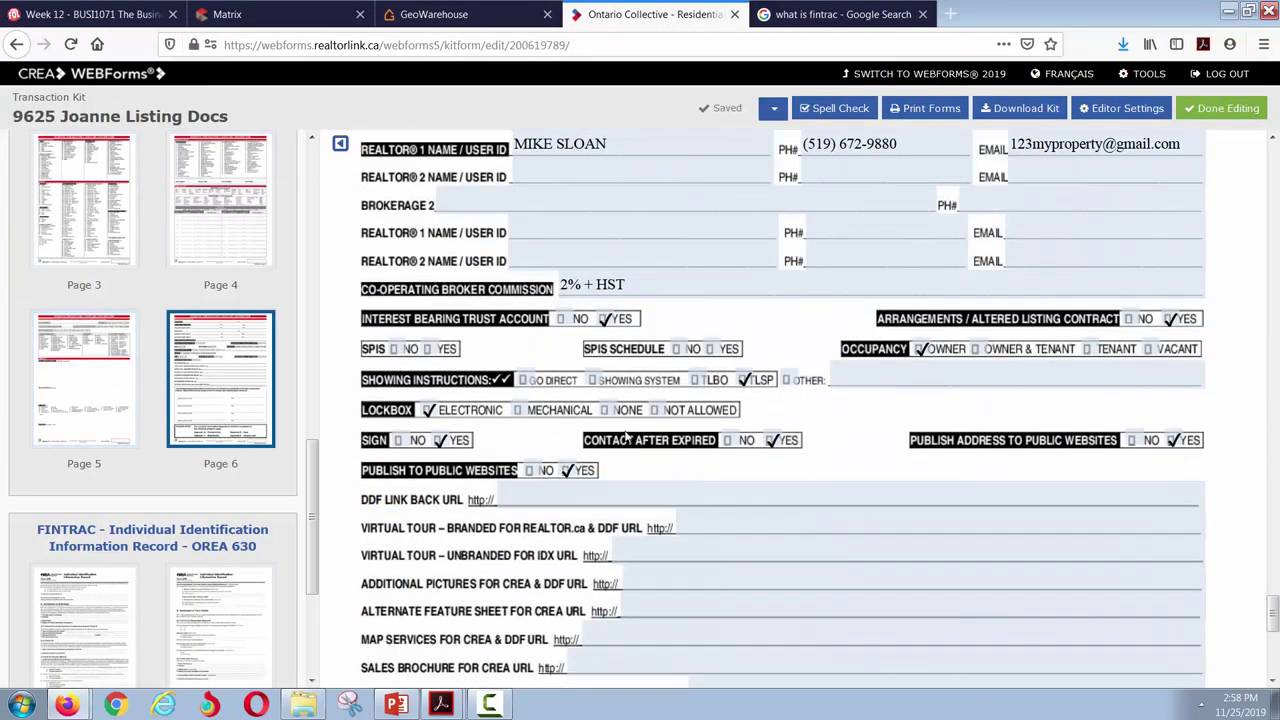
drag(630, 286, 521, 285)
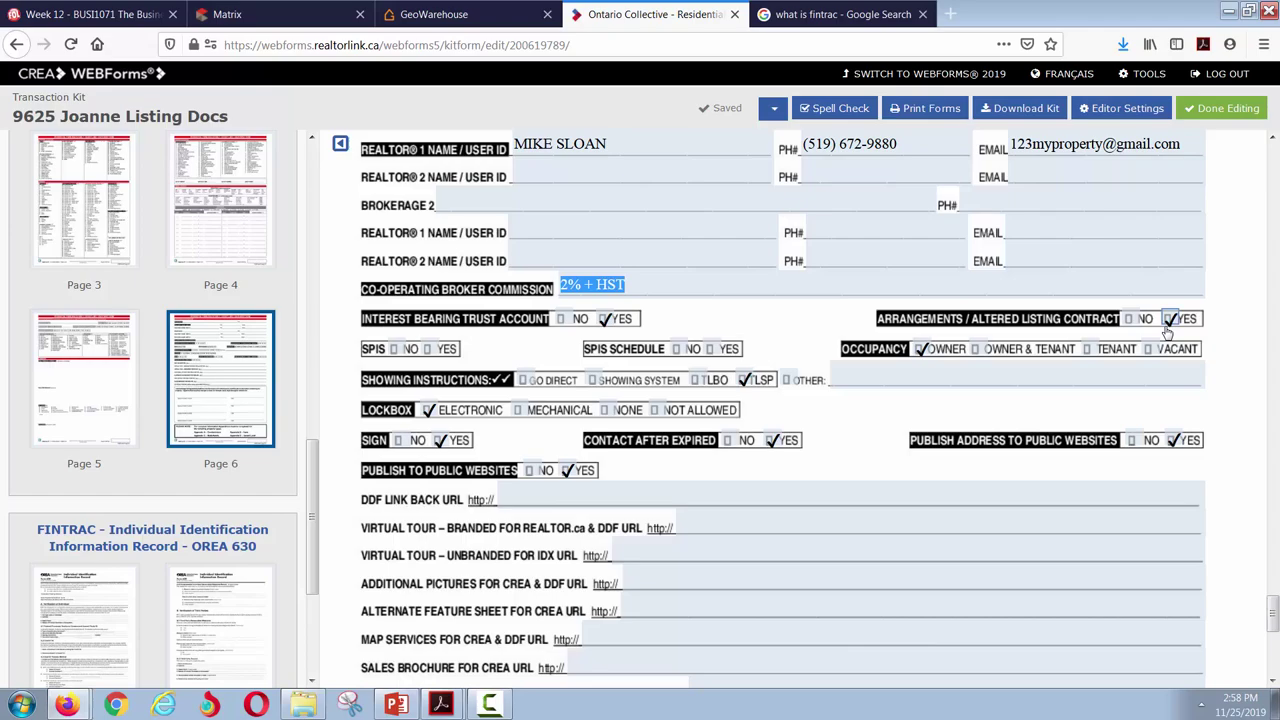
scroll(971, 370, up, 10)
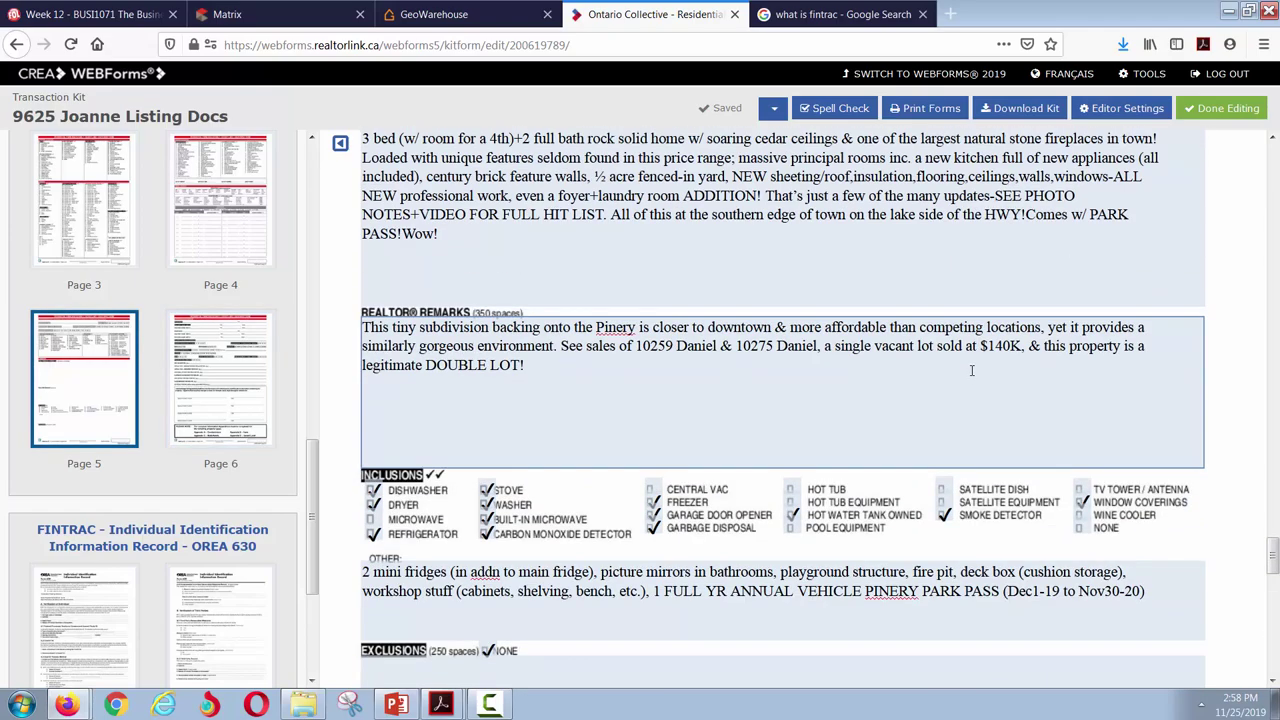
scroll(971, 370, down, 15)
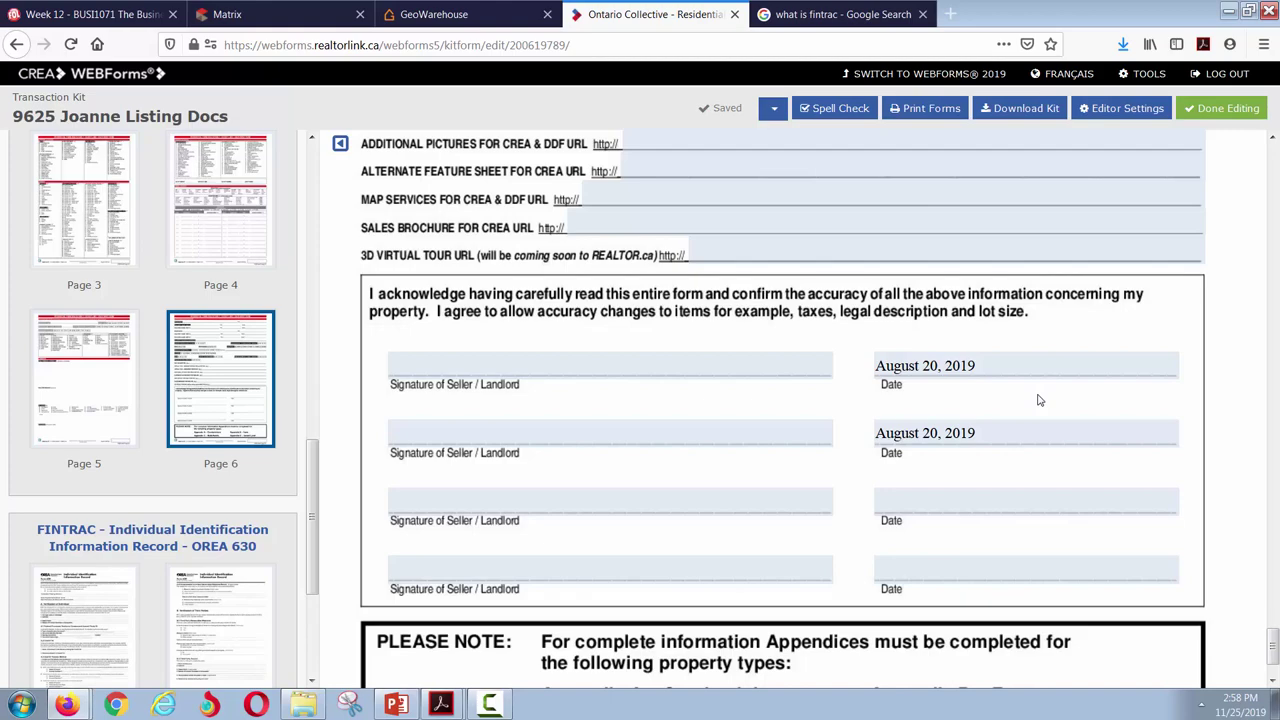
scroll(934, 451, down, 3)
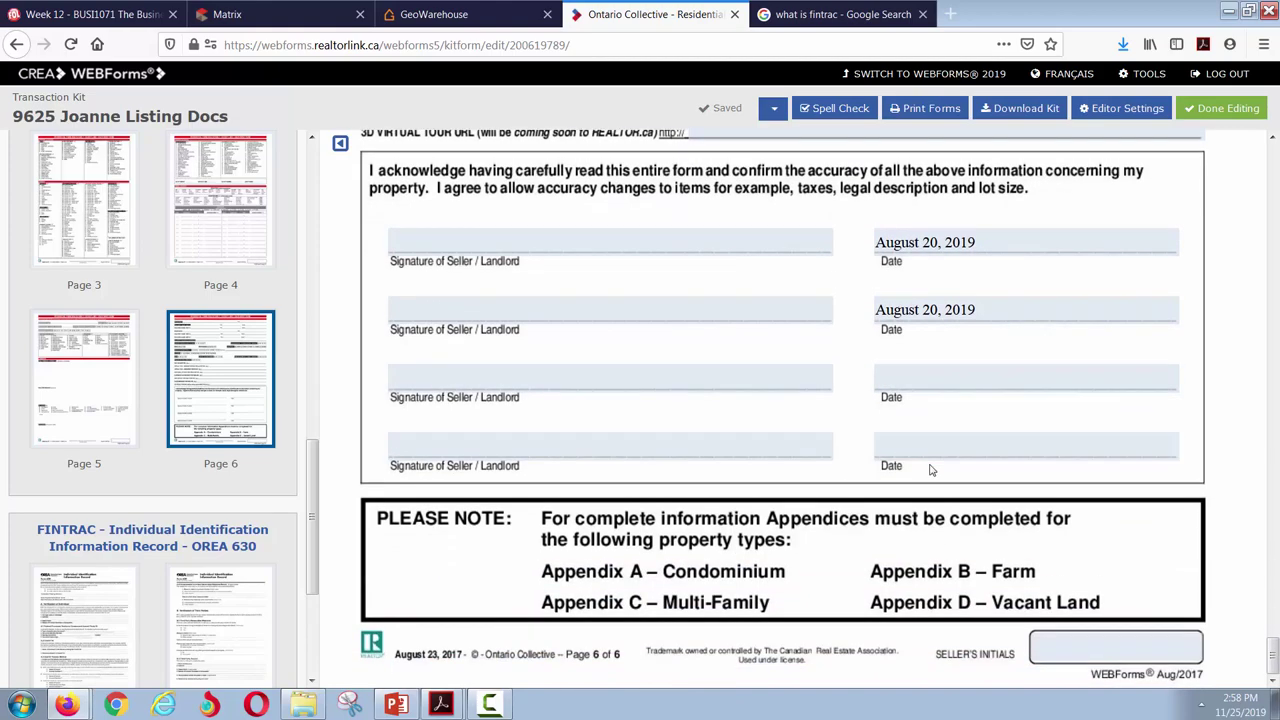
scroll(897, 421, up, 4)
scroll(897, 421, up, 5)
click(886, 424)
scroll(803, 287, up, 2)
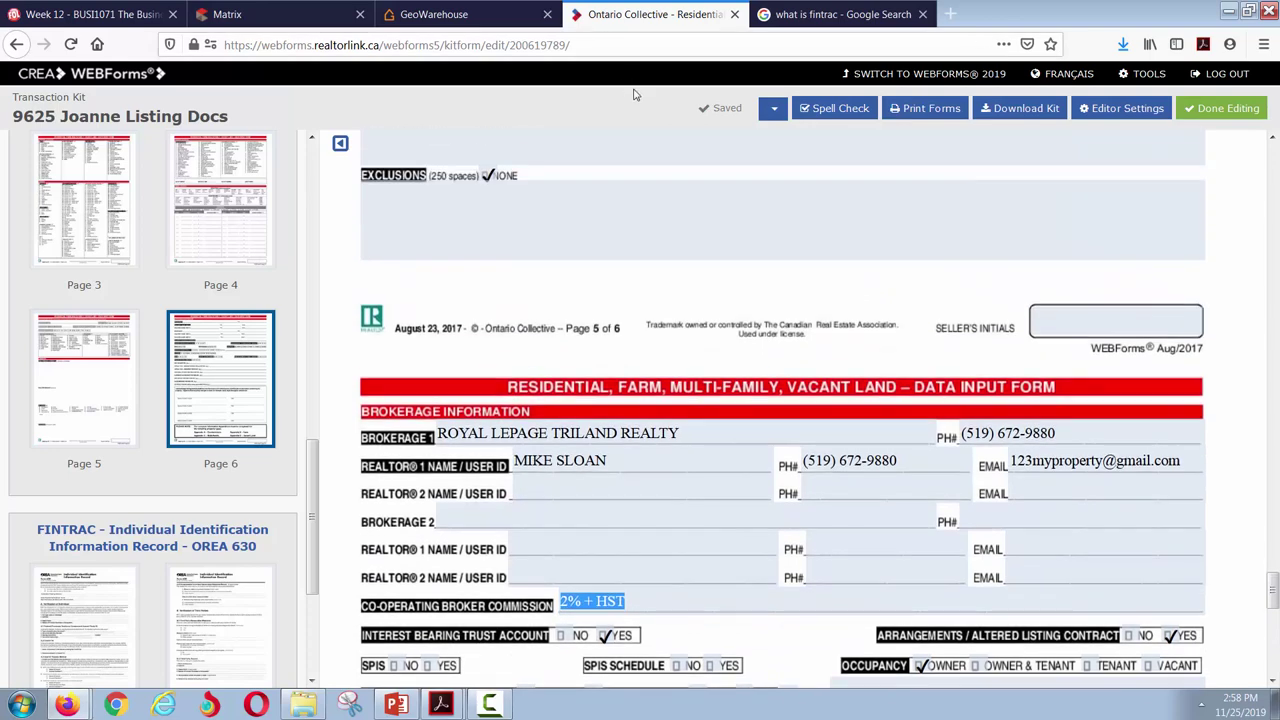
click(400, 706)
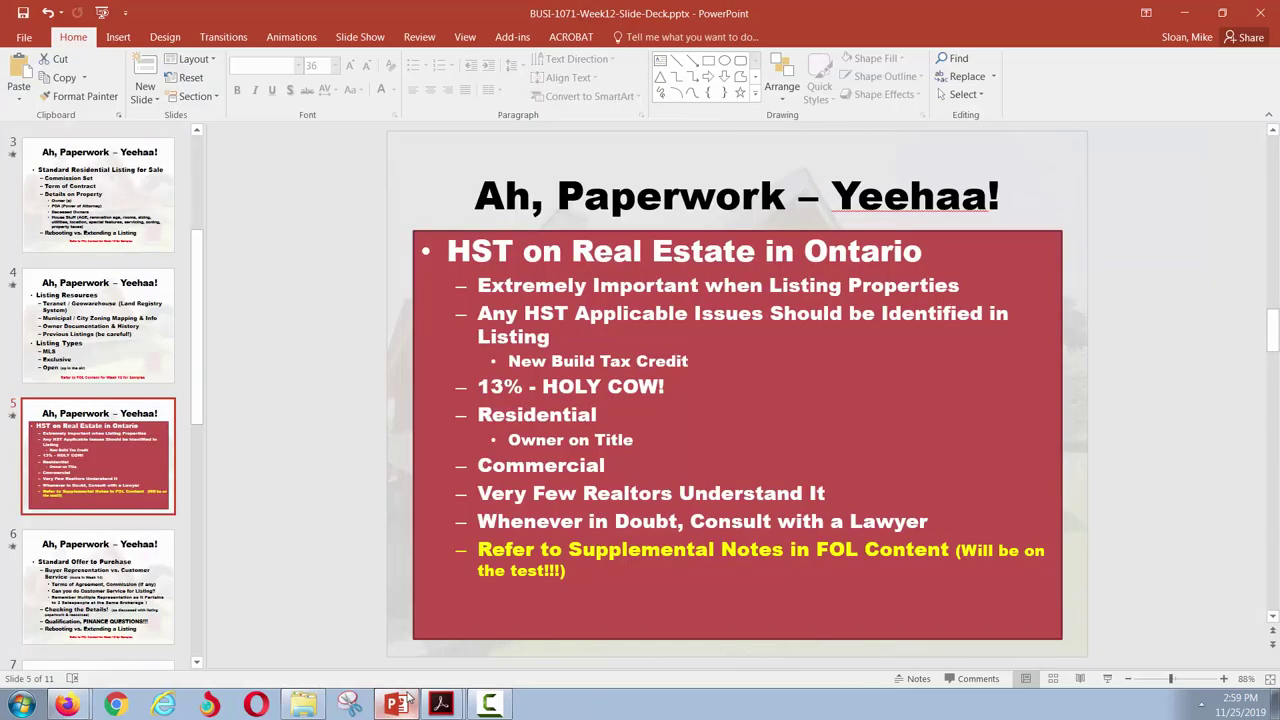
click(155, 337)
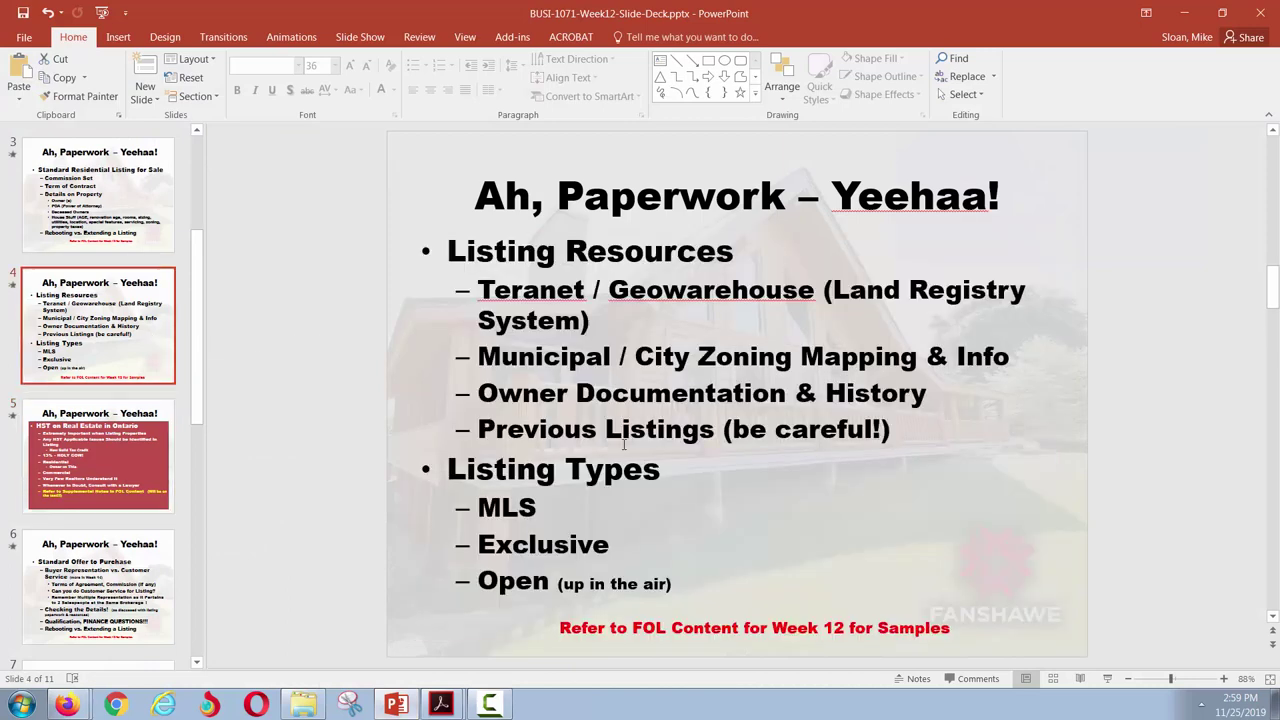
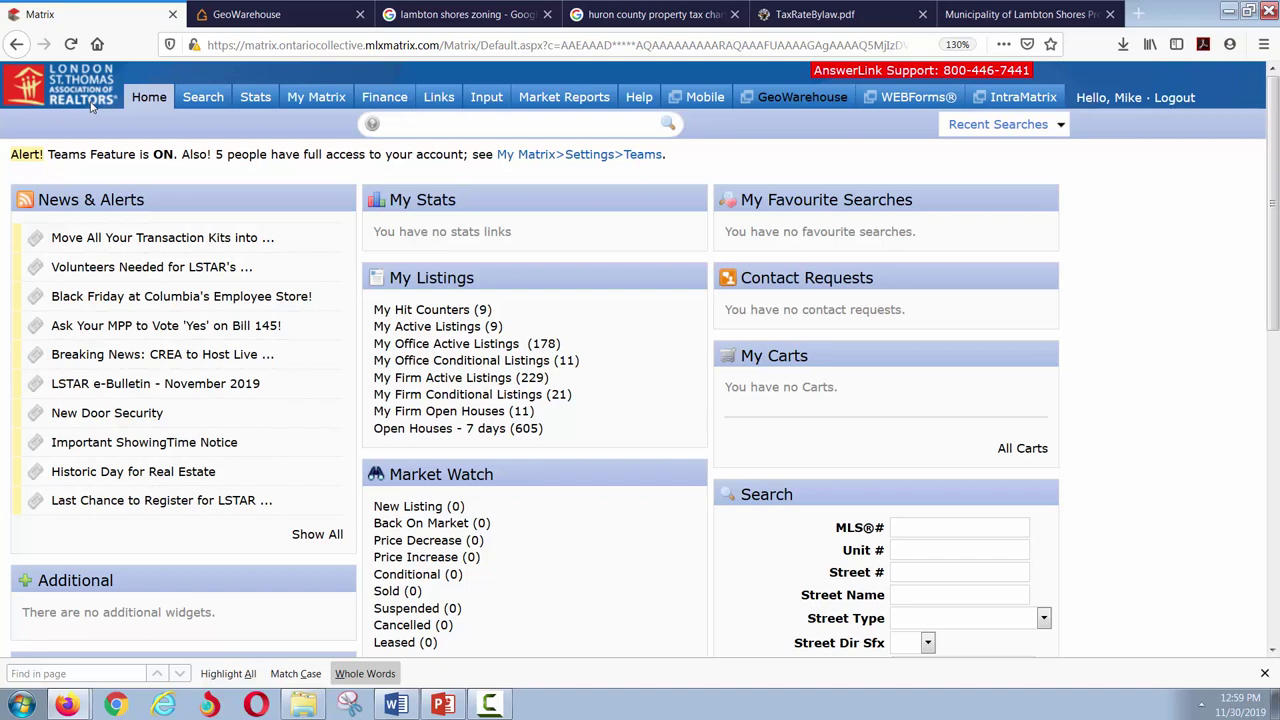
Show the Search tab's dropdown of search types on the Matrix home dashboard
mouse_move(952, 98)
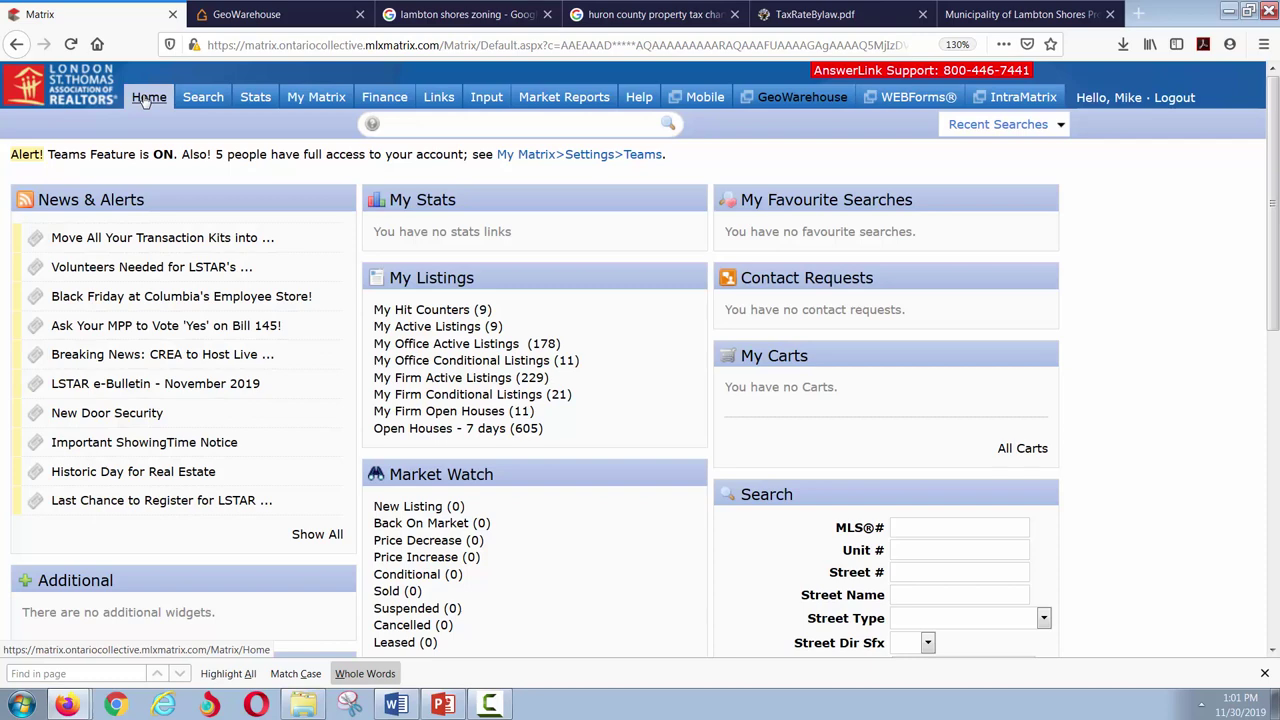
mouse_move(210, 102)
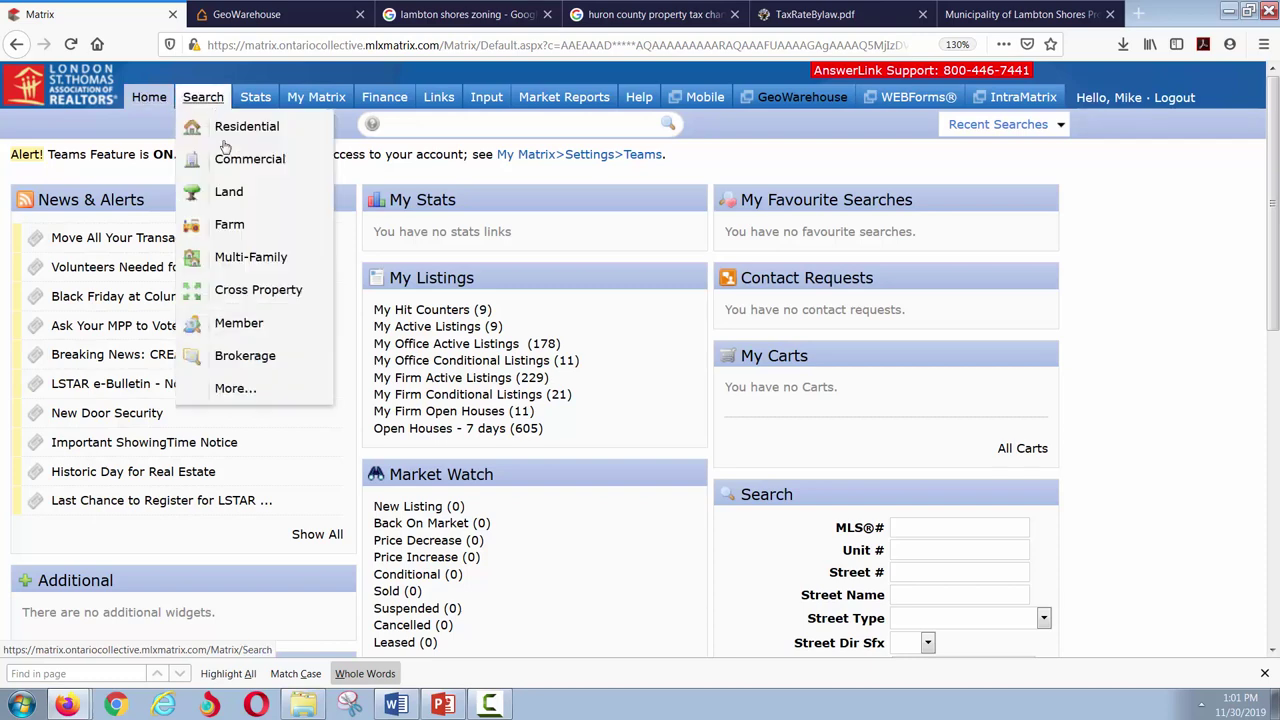
click(252, 291)
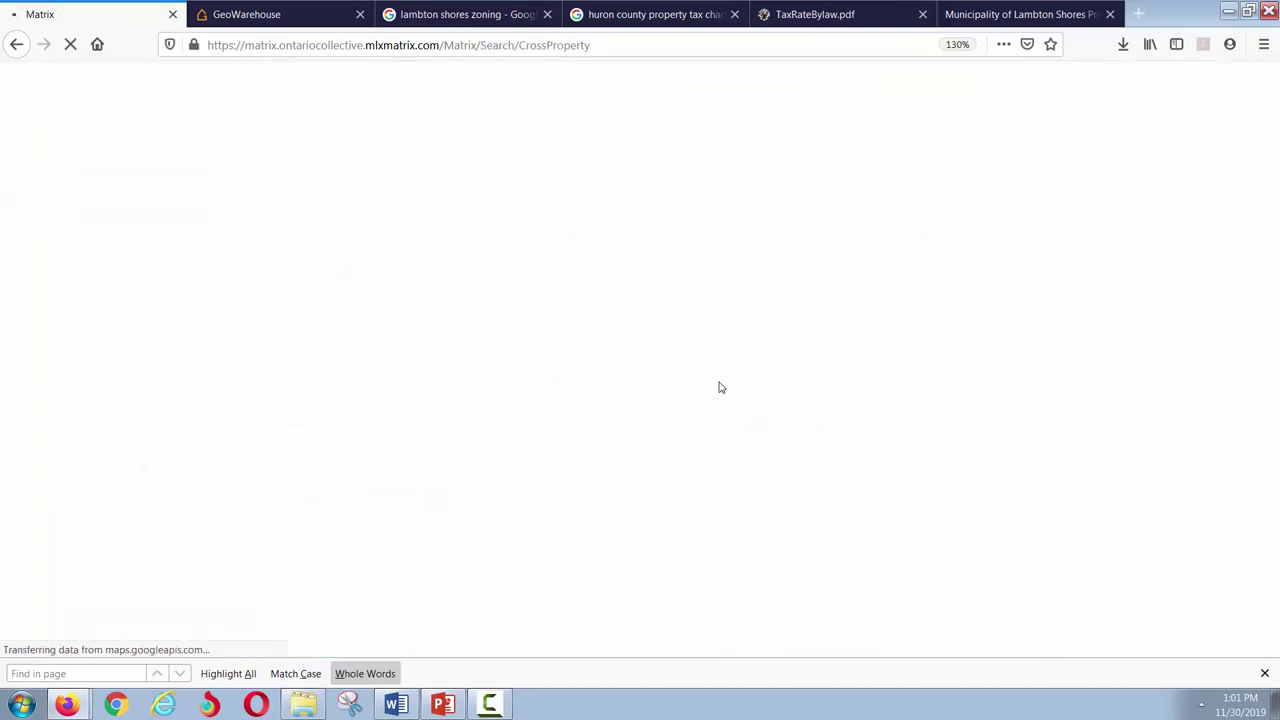
click(344, 533)
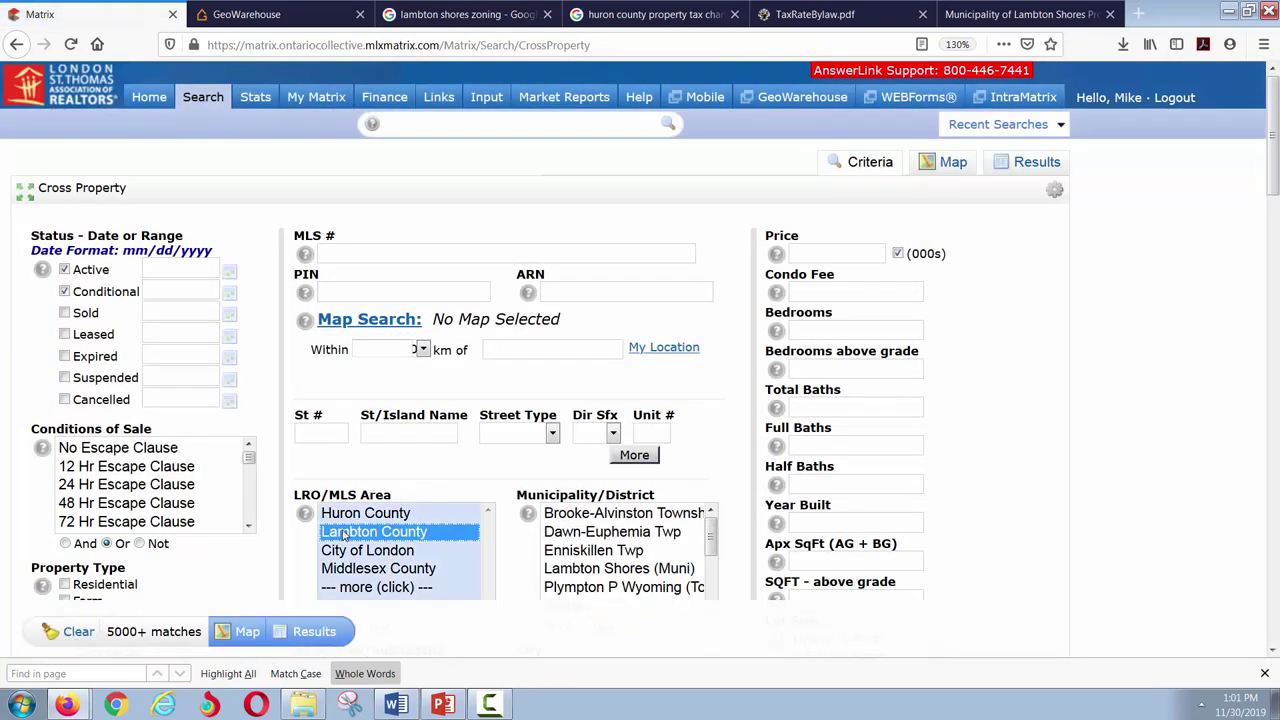
scroll(344, 533, down, 3)
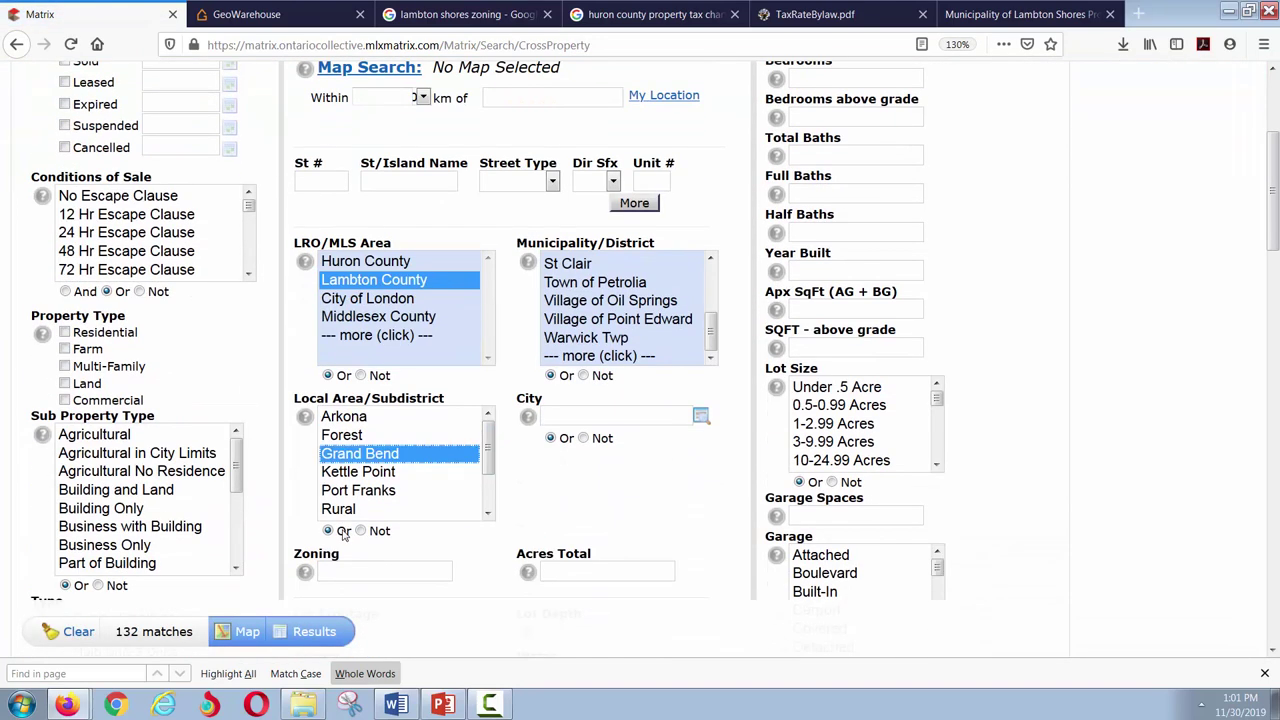
scroll(344, 533, up, 3)
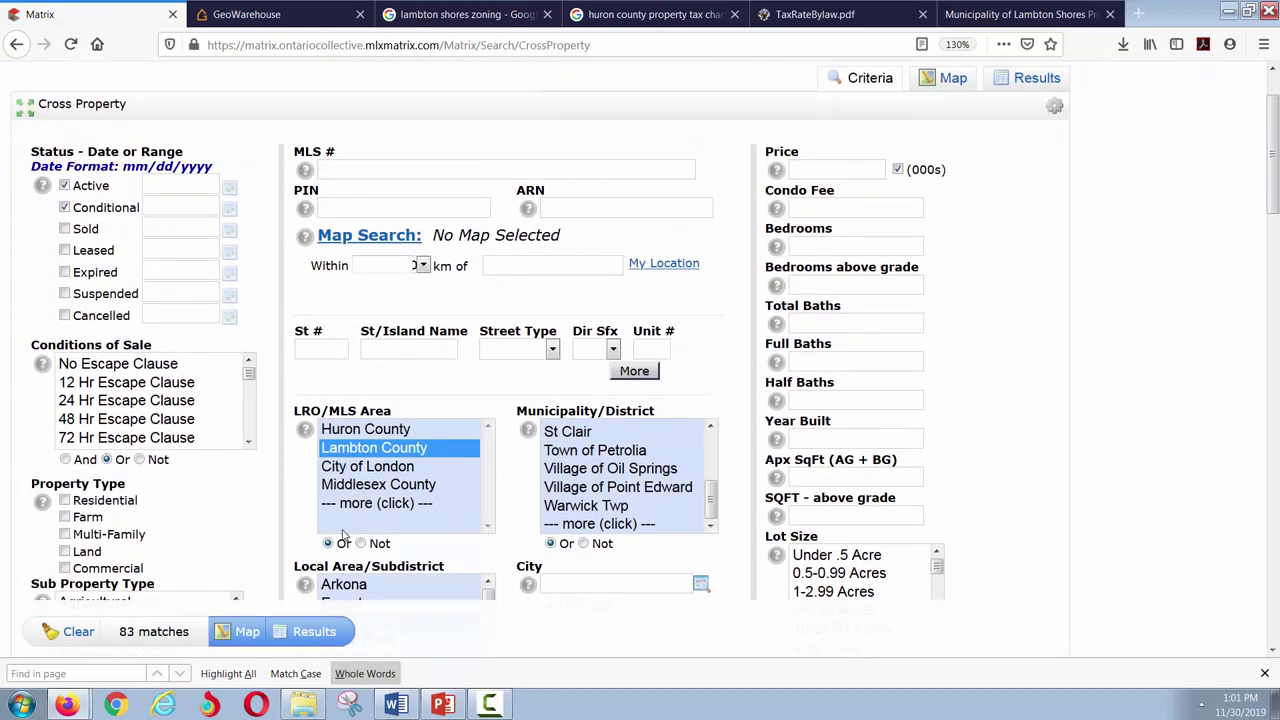
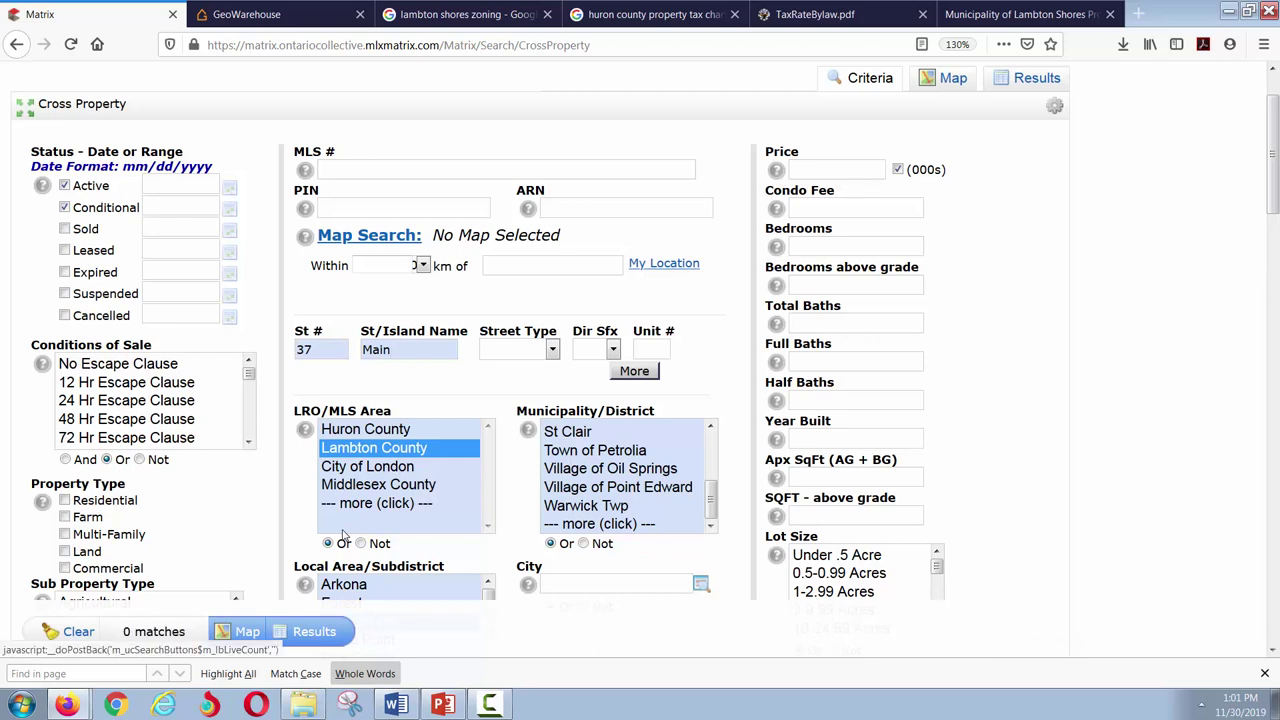
key(shift+Tab)
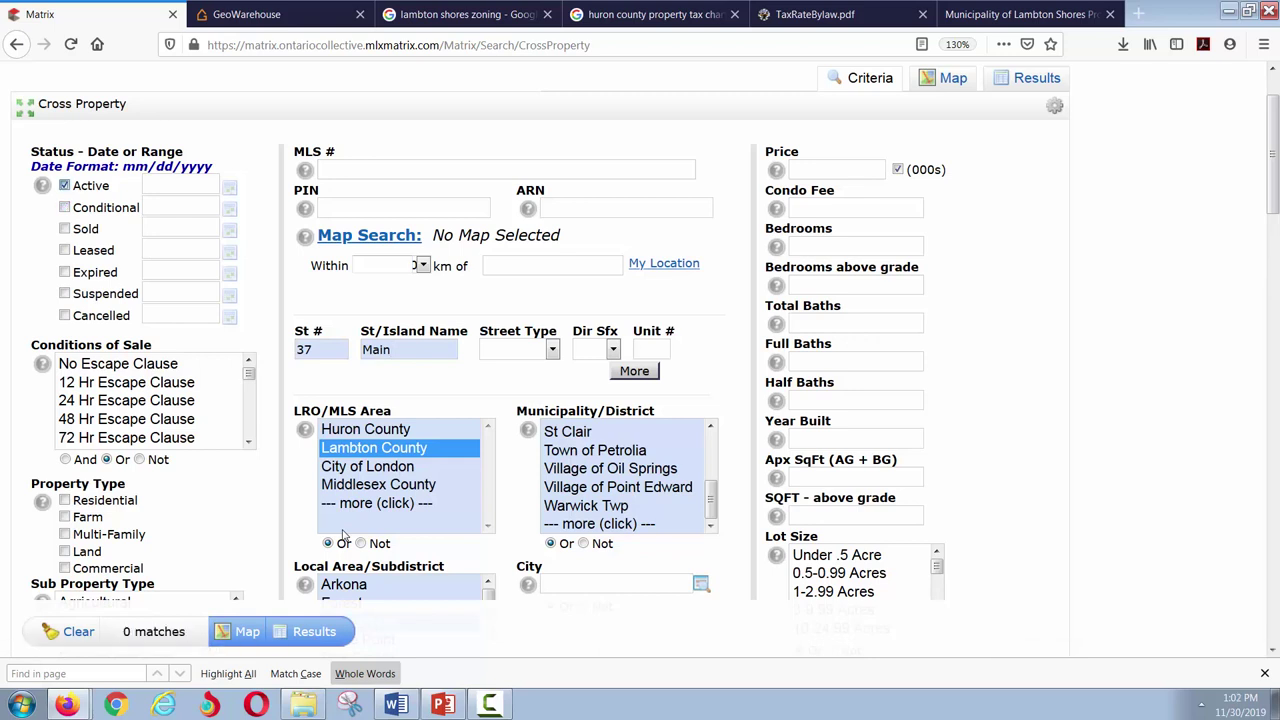
key(space)
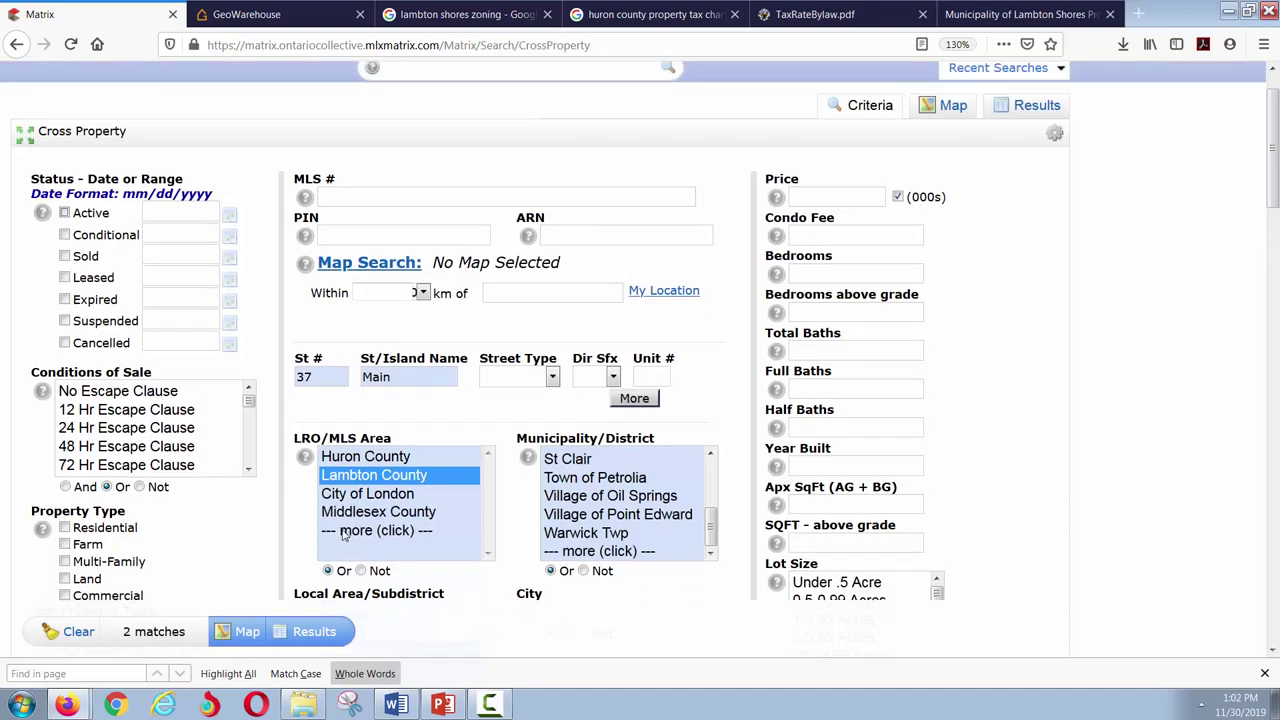
scroll(343, 535, up, 2)
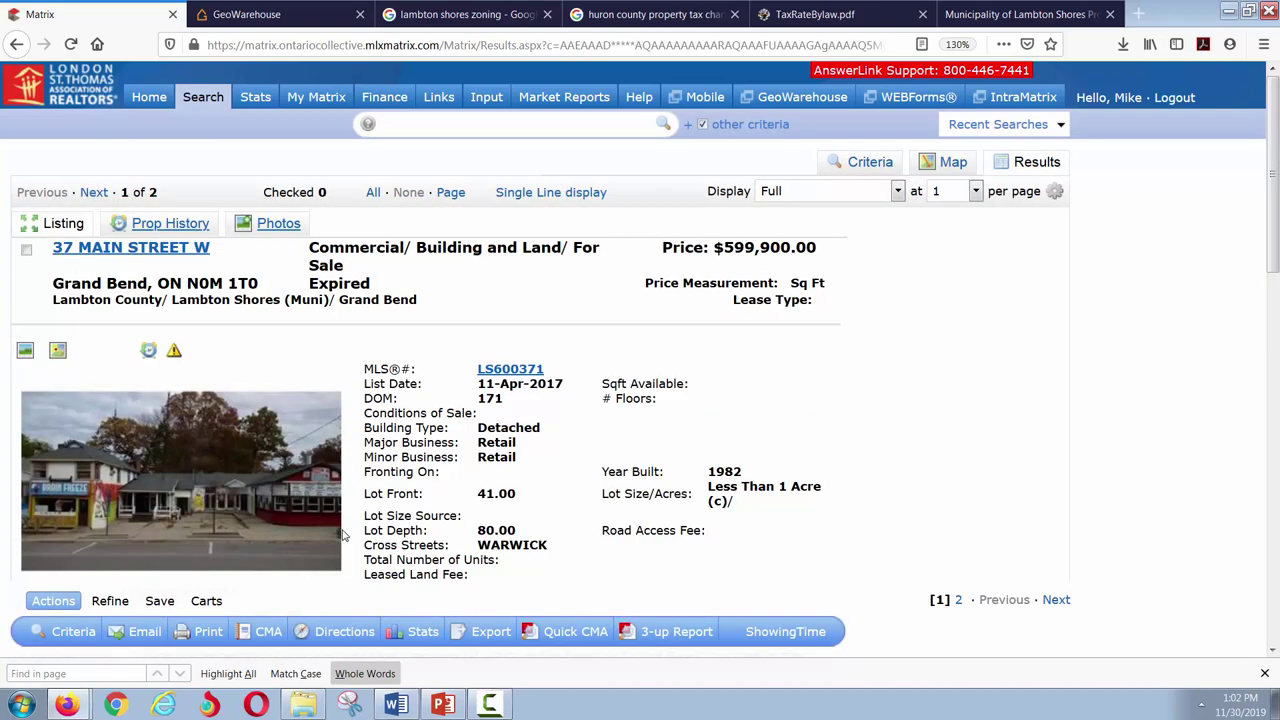
Review the first listing's details, marking its 11-Apr-2017 list date, C10 zoning and 1982 year built
drag(564, 384, 477, 384)
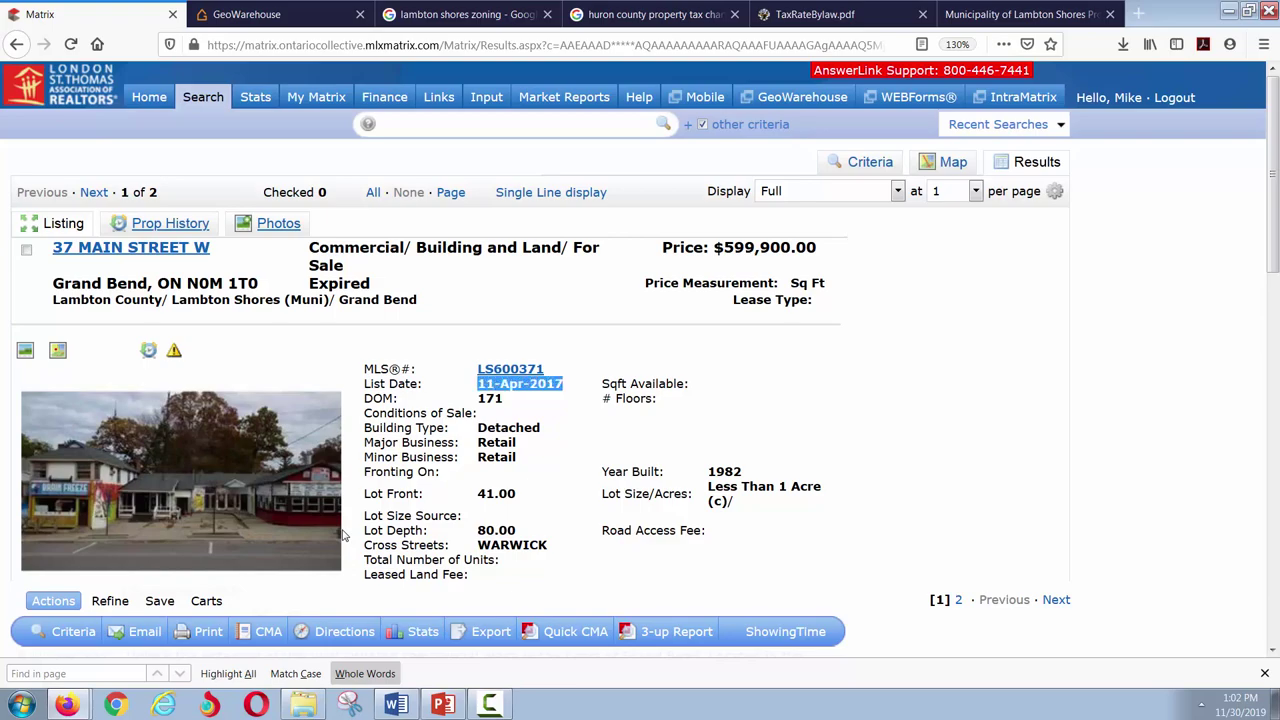
scroll(342, 536, down, 15)
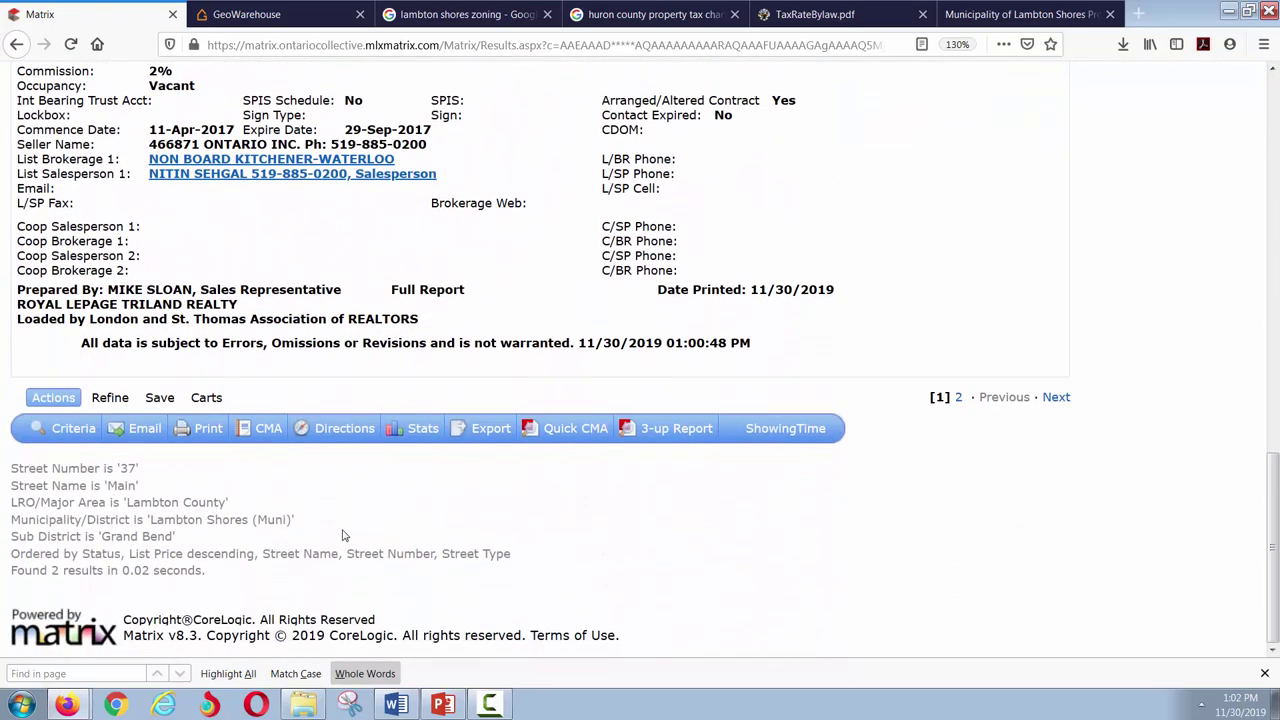
scroll(342, 536, up, 3)
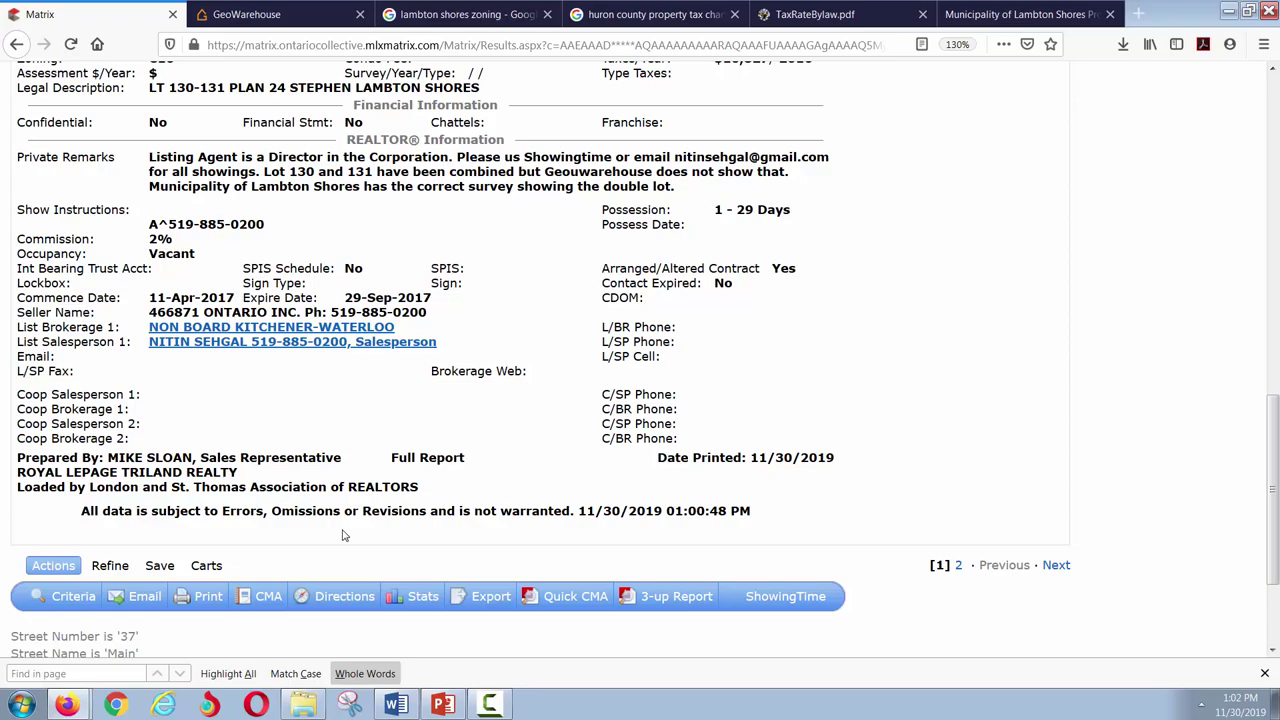
scroll(342, 536, up, 15)
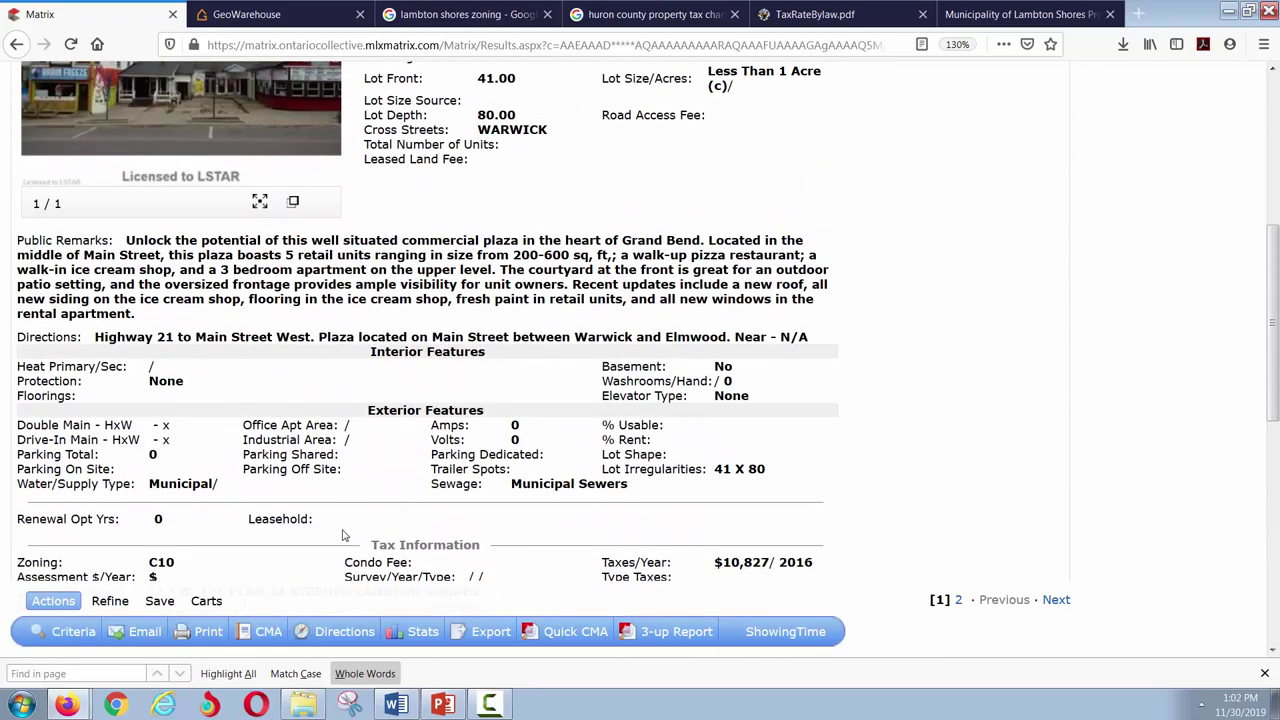
scroll(342, 536, down, 6)
scroll(342, 536, up, 1)
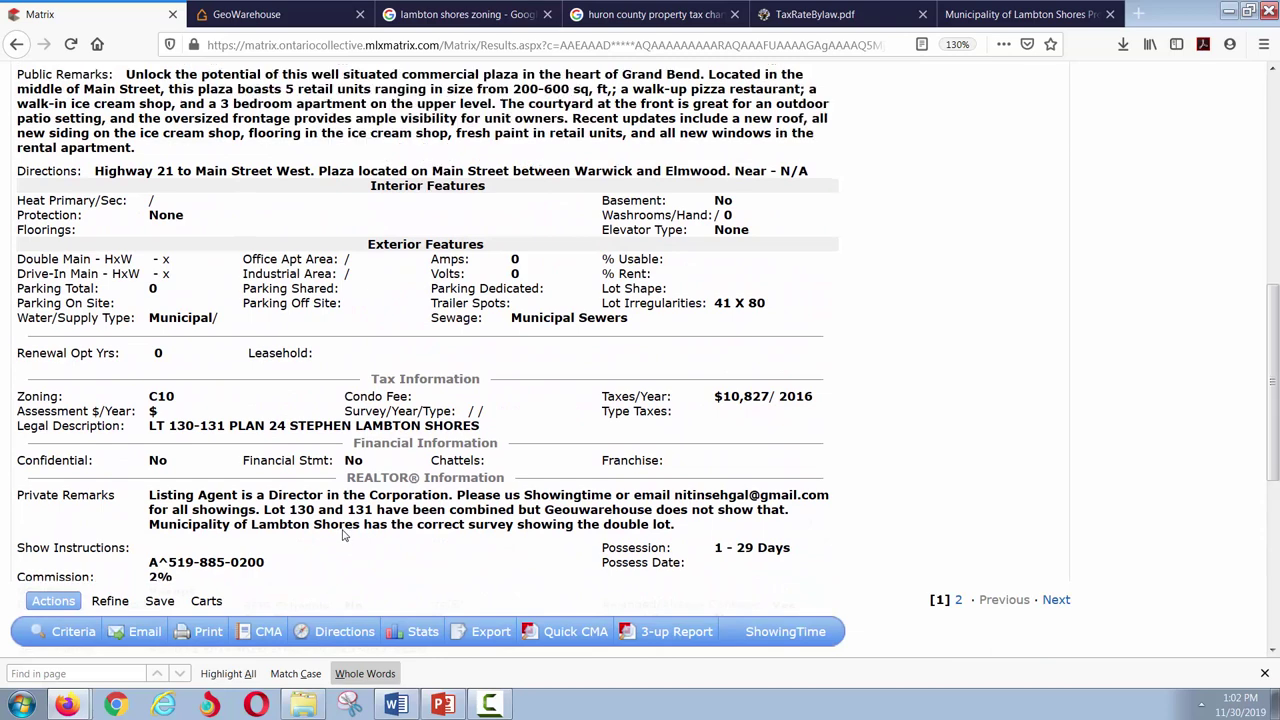
scroll(342, 536, up, 2)
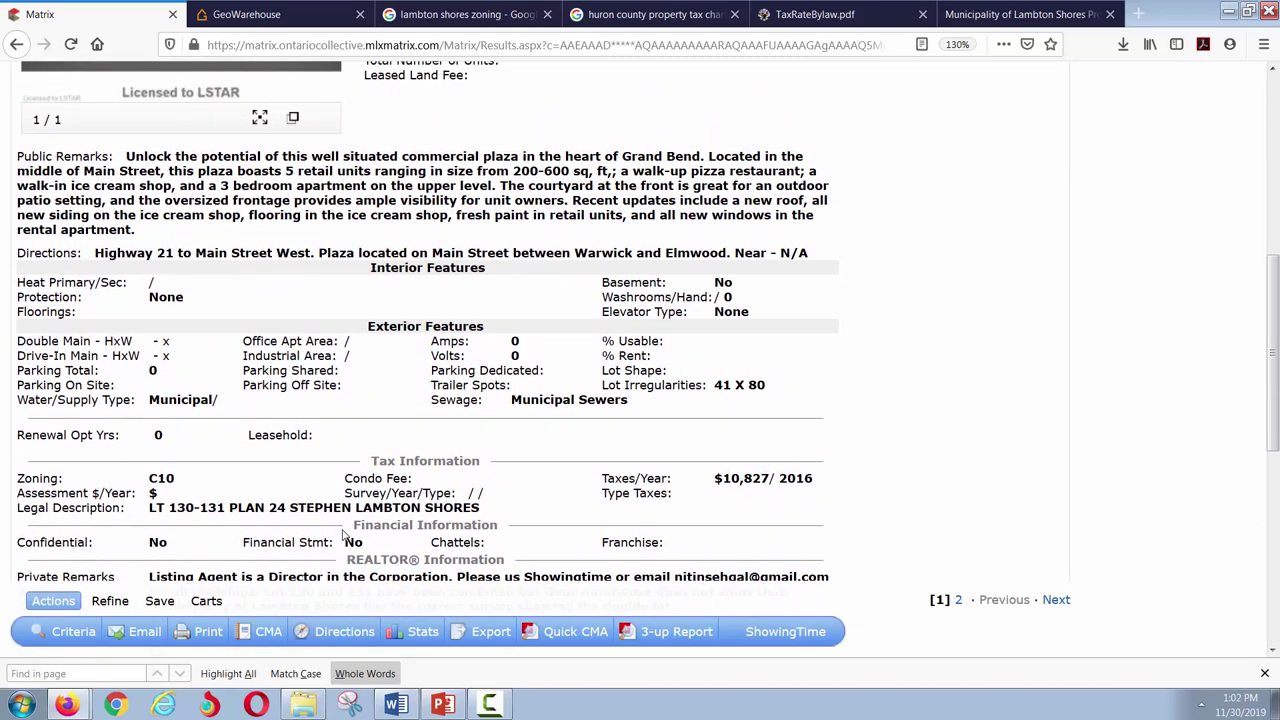
drag(176, 478, 148, 478)
scroll(343, 537, up, 8)
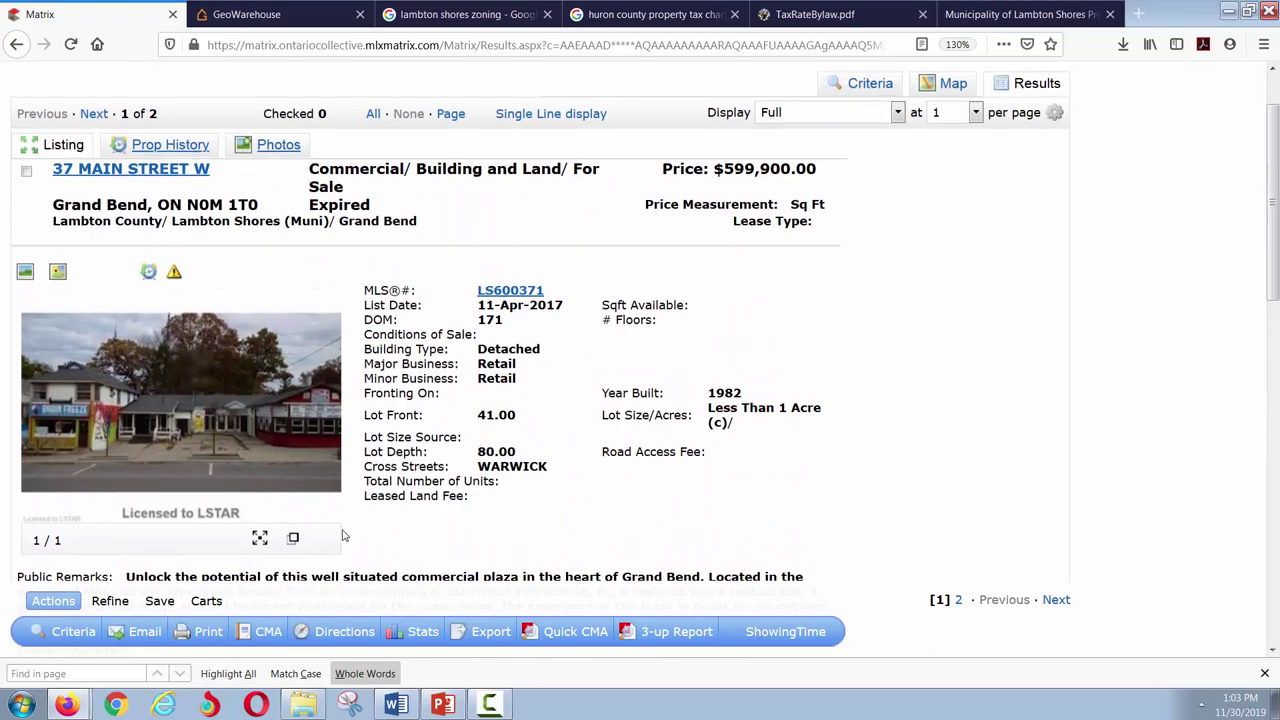
scroll(343, 537, up, 2)
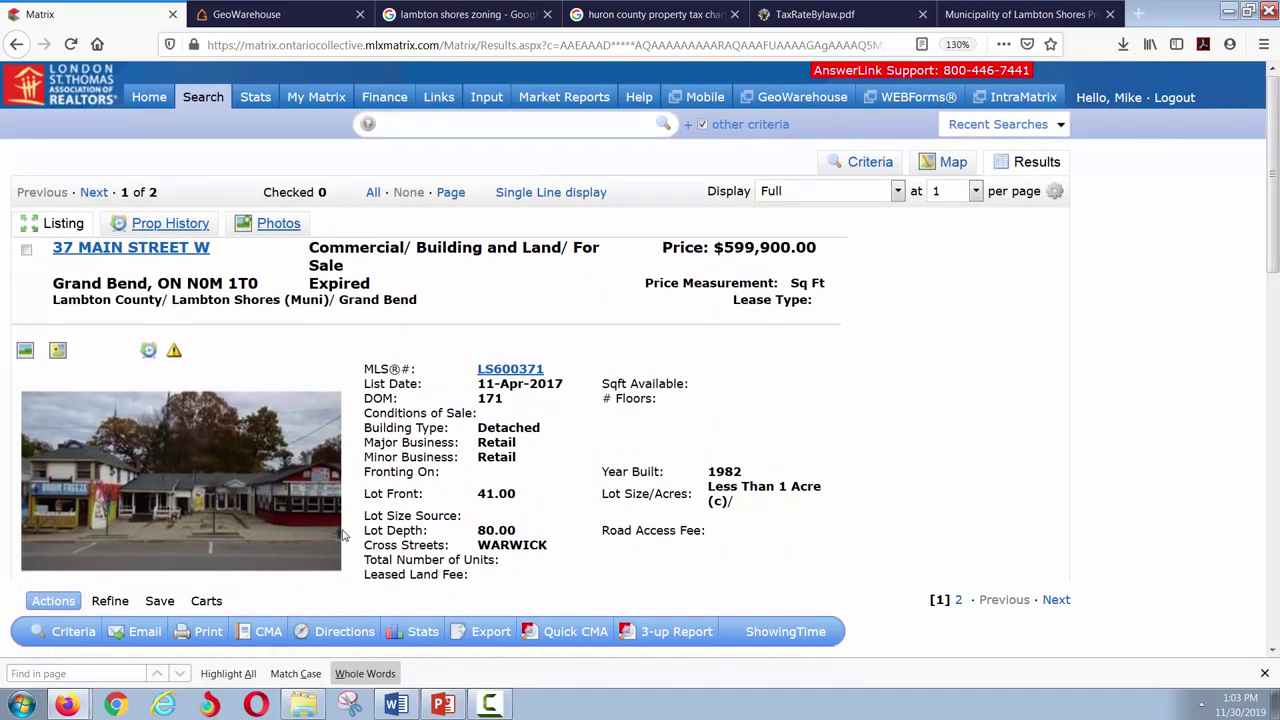
scroll(343, 537, down, 6)
scroll(343, 537, up, 5)
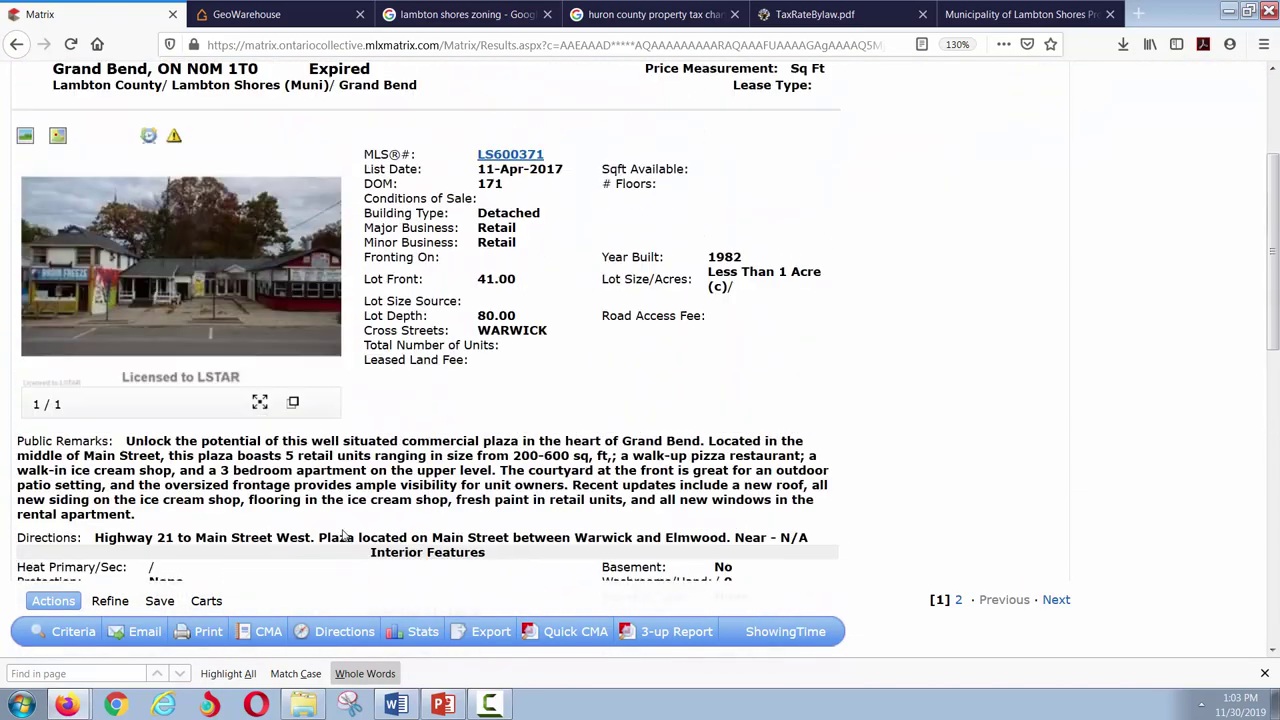
key(shift+Left)
key(shift+Left)
key(shift+Left)
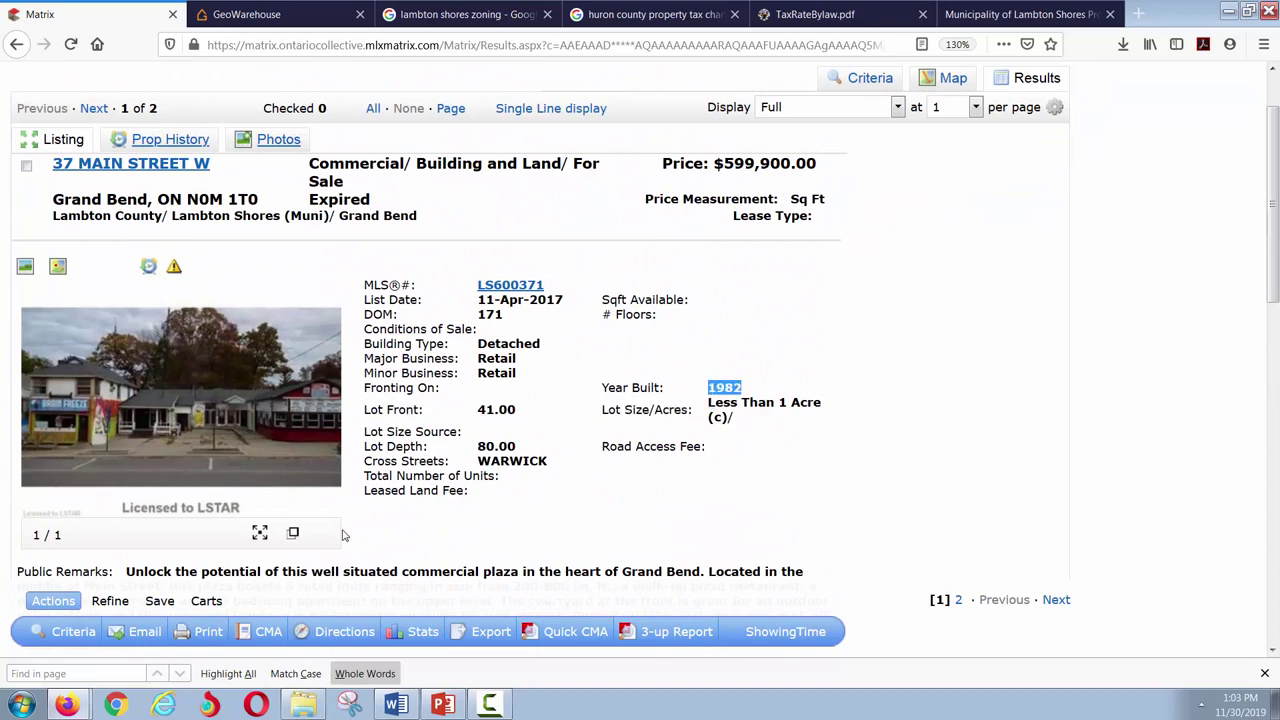
scroll(343, 537, up, 2)
Show matches in Single Line, then open listing 2 of 2 and mark its 1966 year built
key(Return)
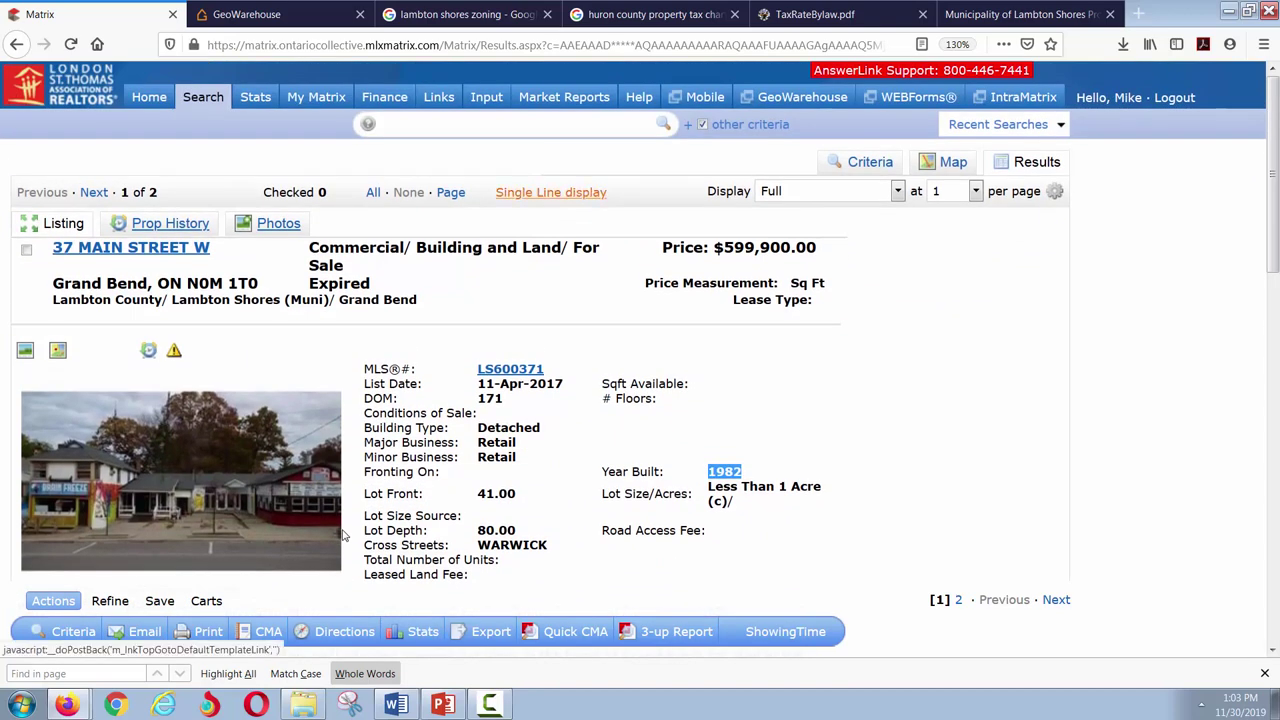
key(Return)
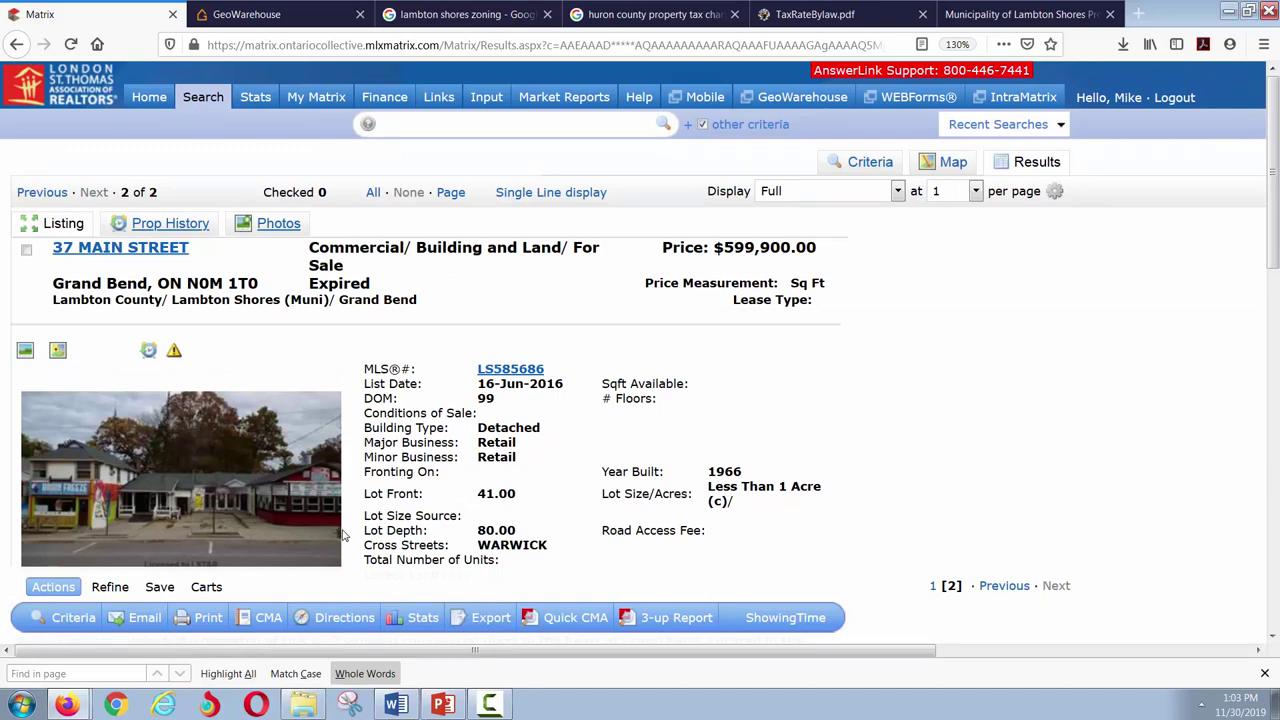
scroll(342, 537, down, 1)
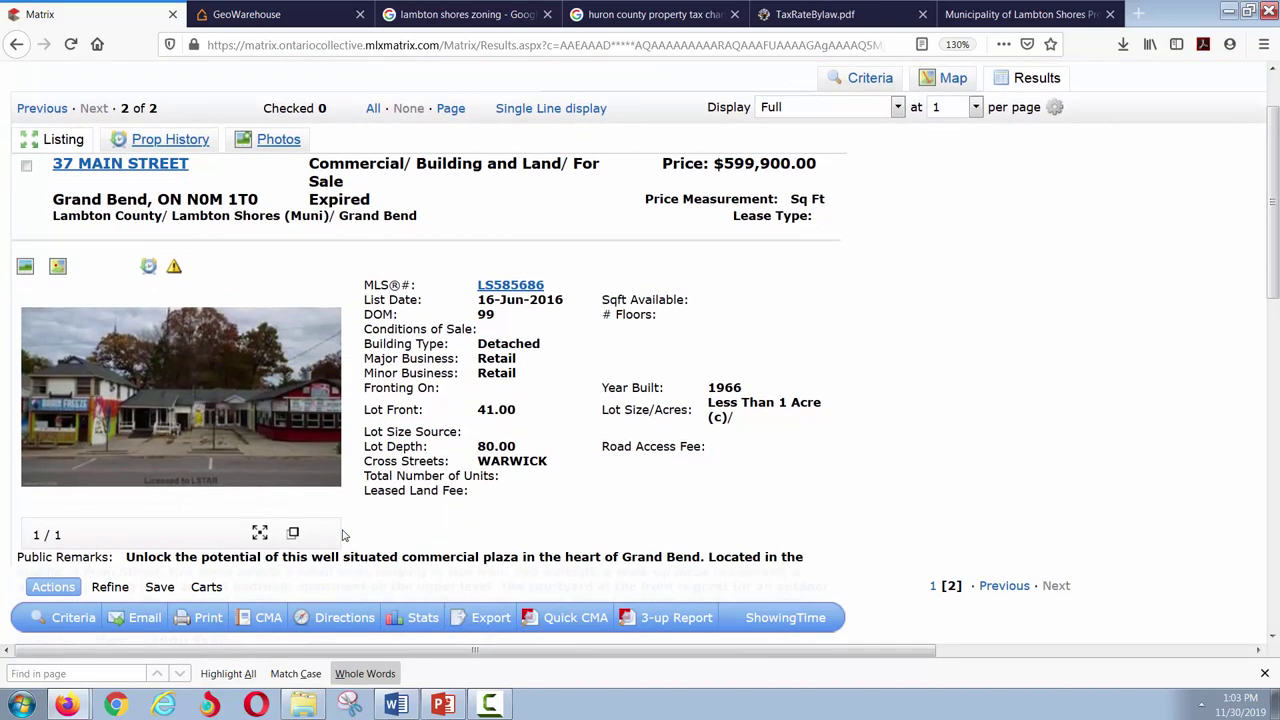
key(shift+Left)
key(shift+Left)
key(shift+Left)
key(shift+Left)
scroll(342, 535, down, 3)
scroll(342, 536, up, 5)
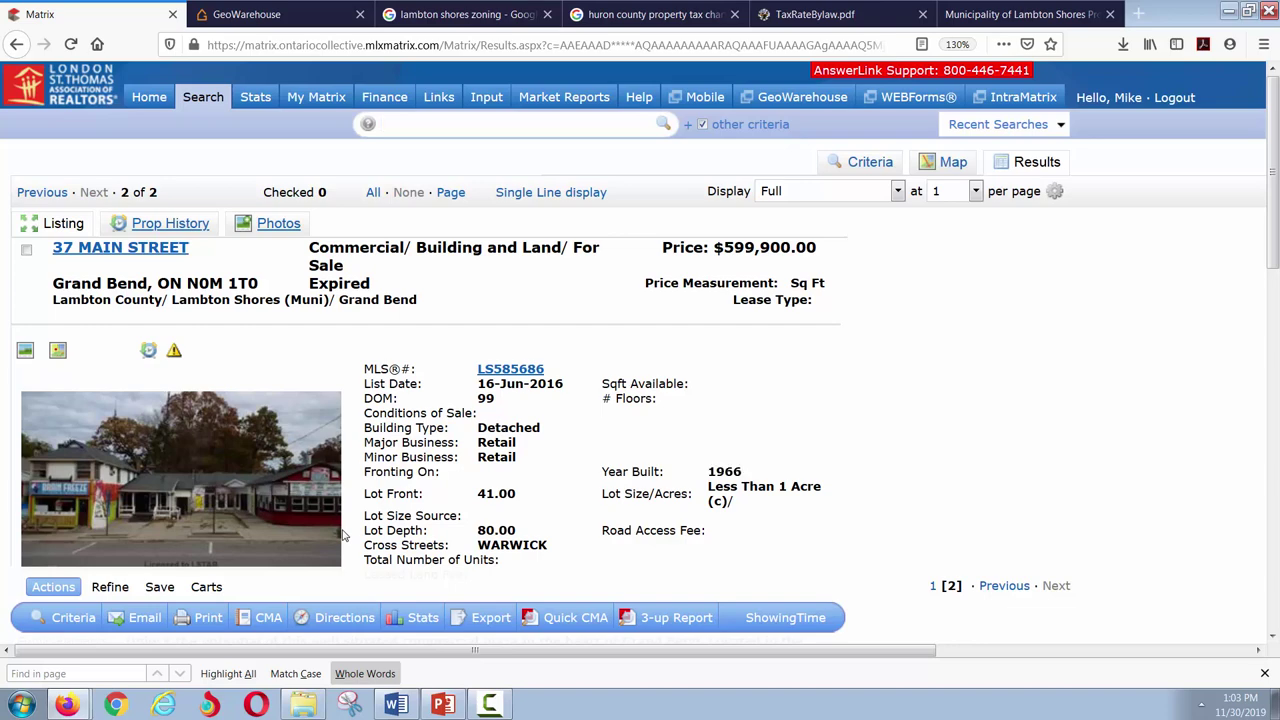
key(Return)
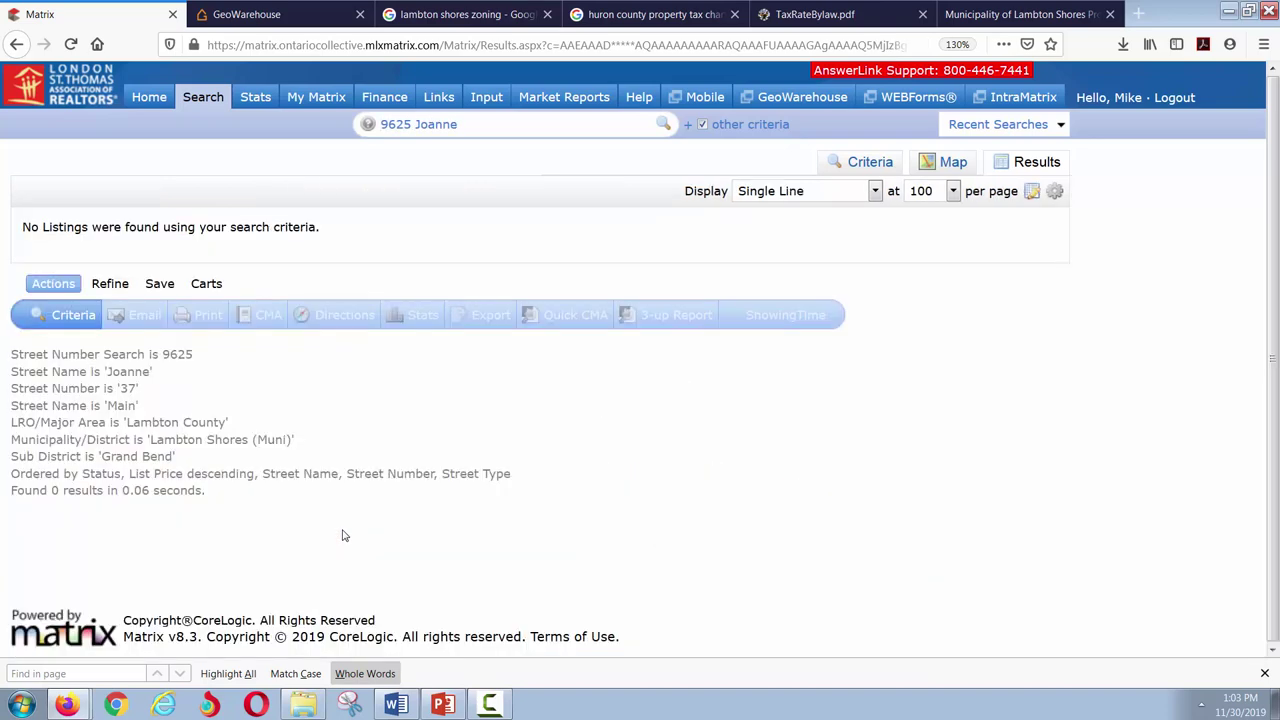
key(Return)
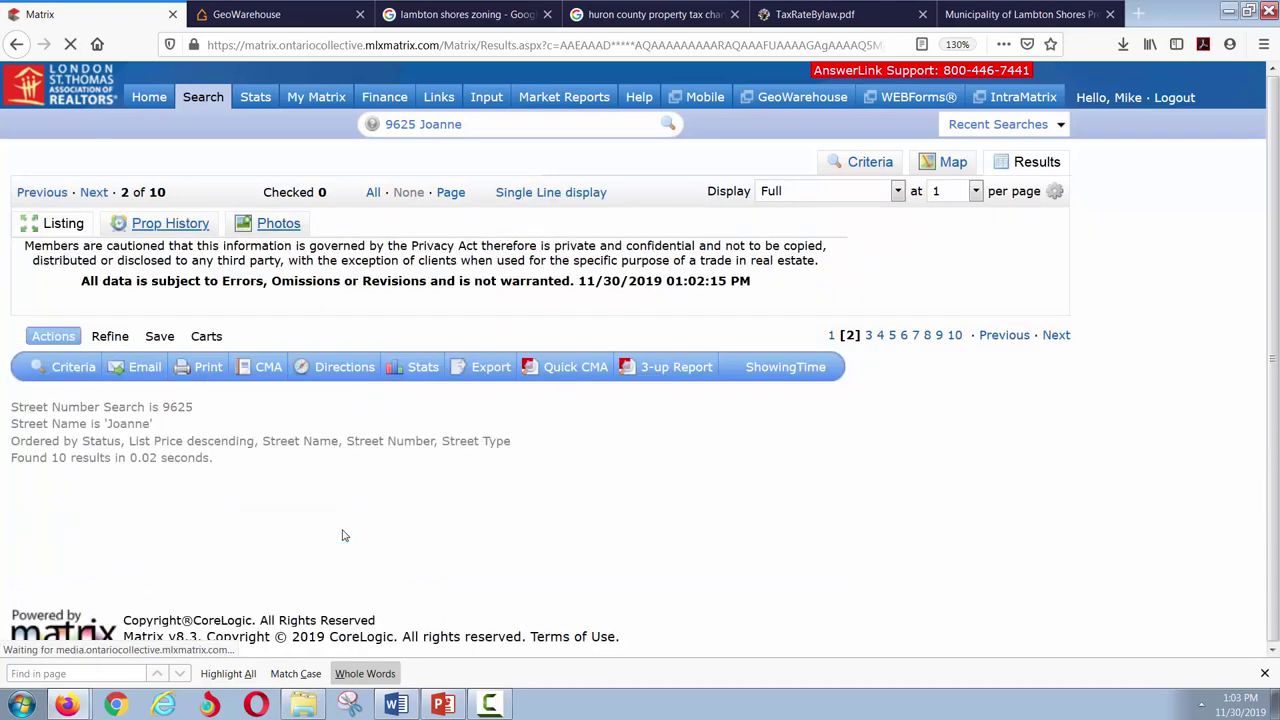
scroll(343, 537, down, 3)
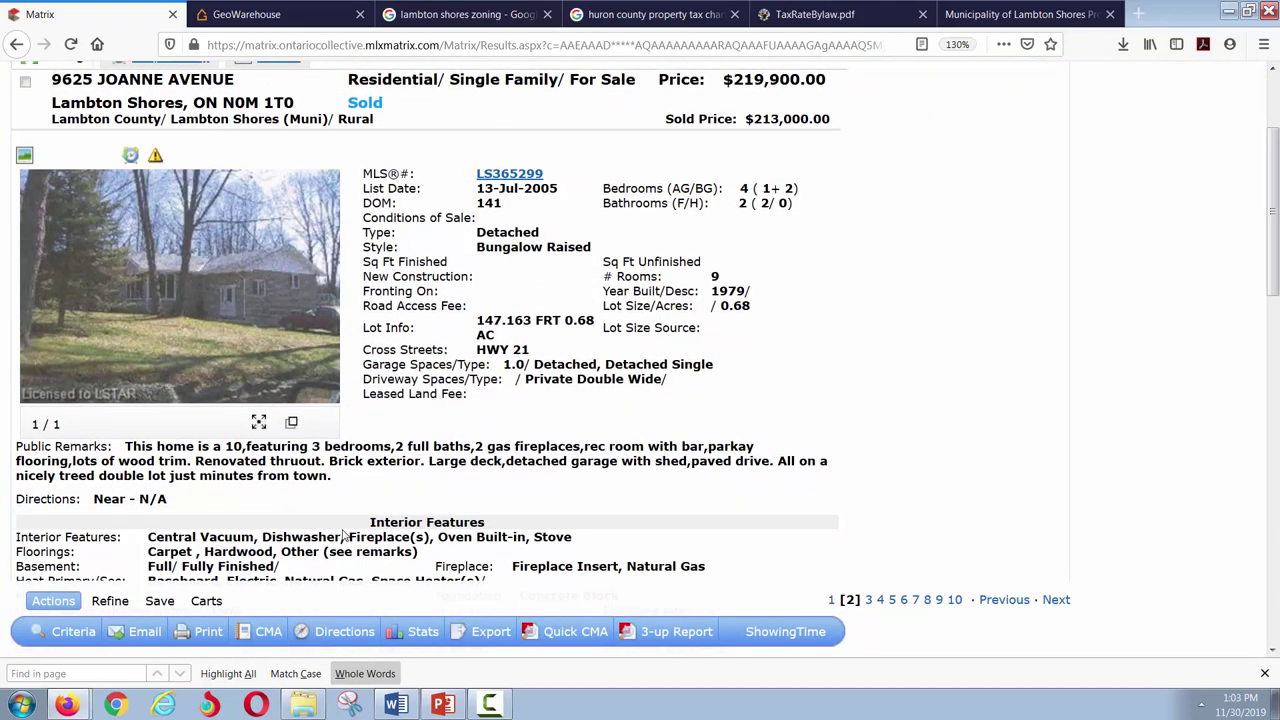
scroll(343, 537, up, 3)
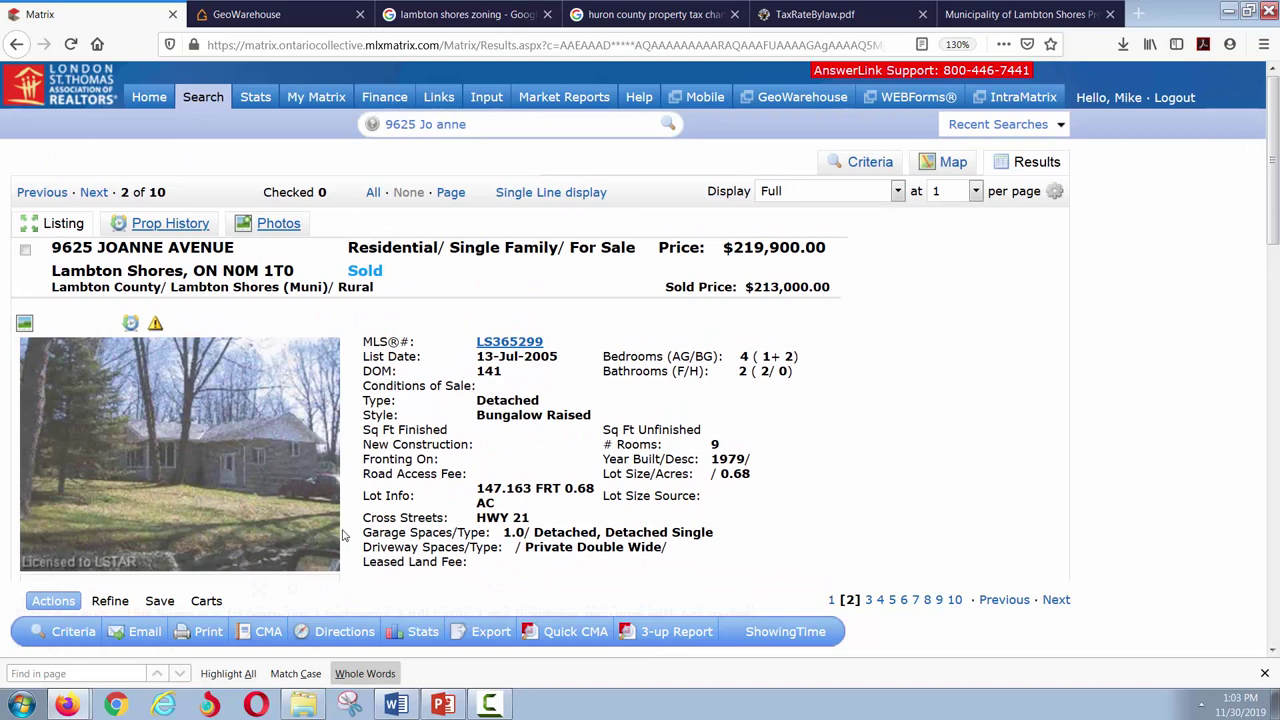
key(Return)
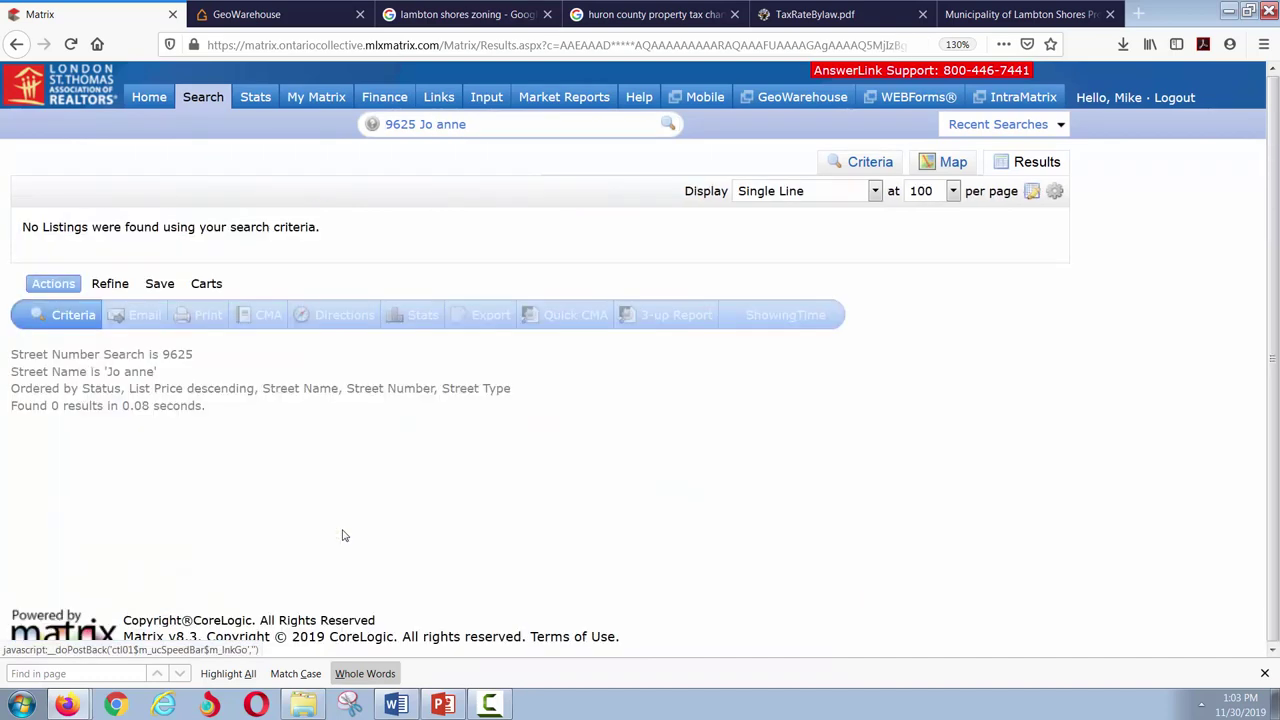
key(BackSpace)
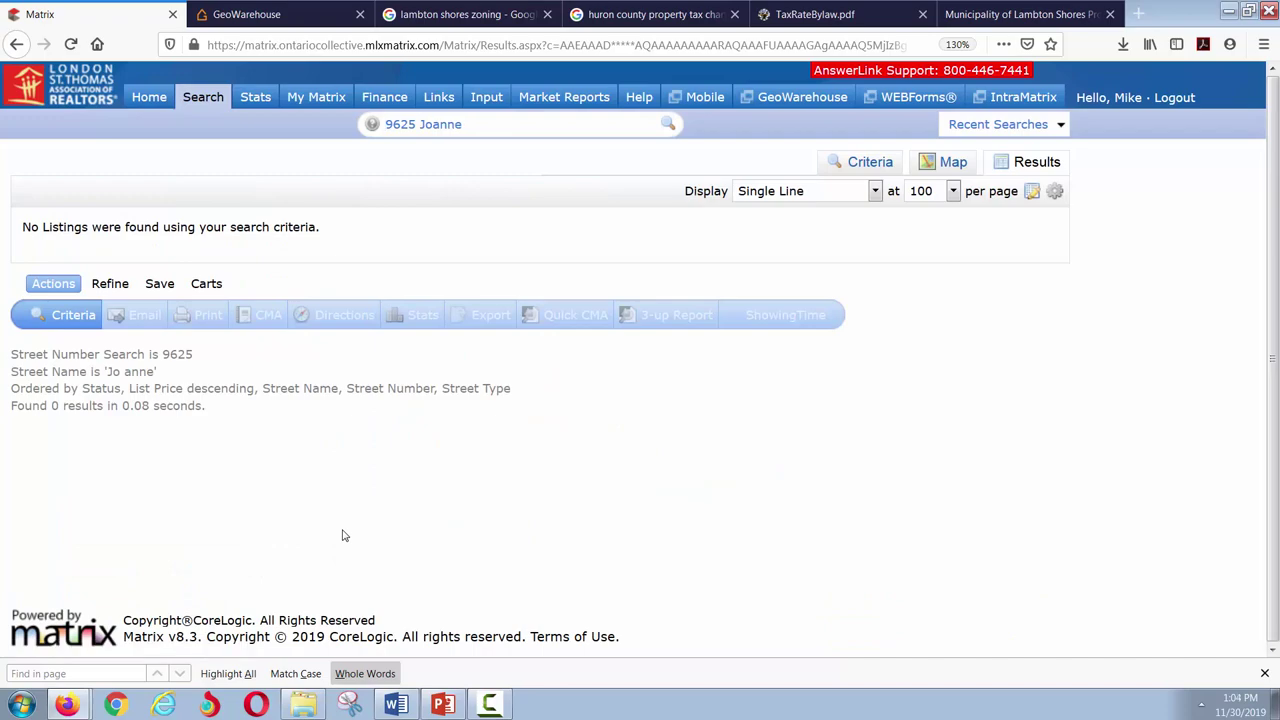
key(Return)
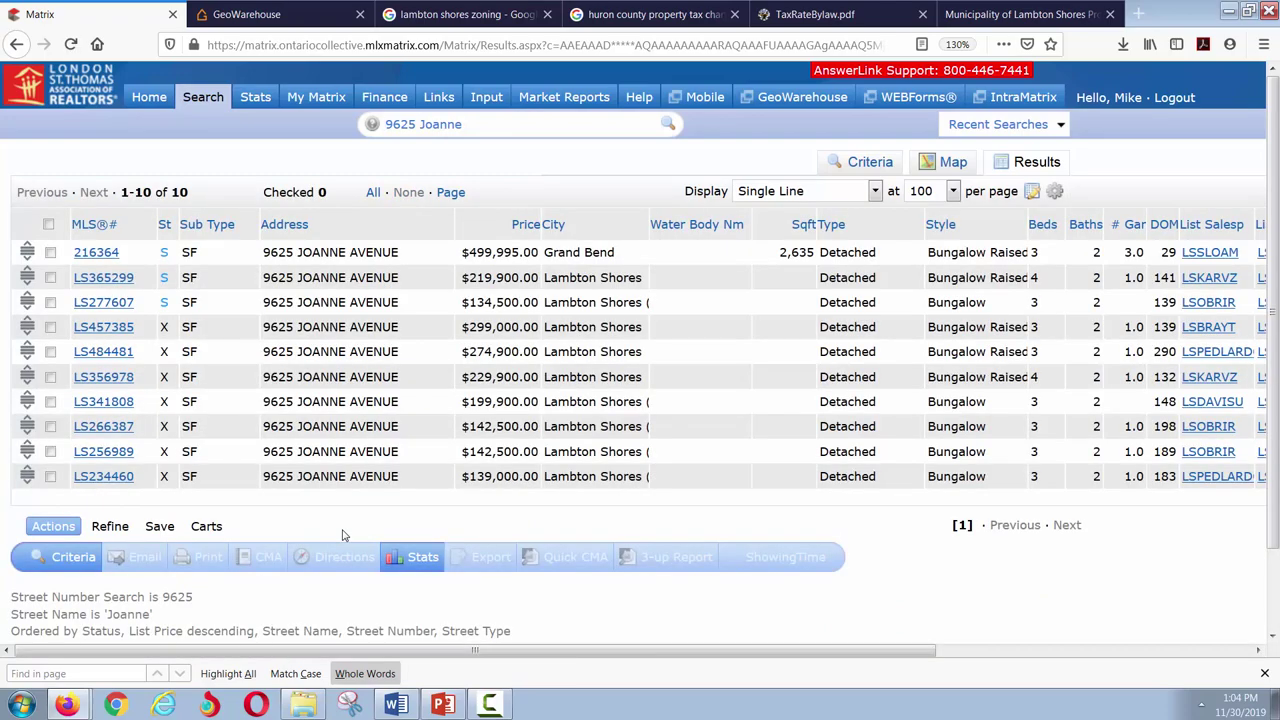
scroll(342, 535, down, 15)
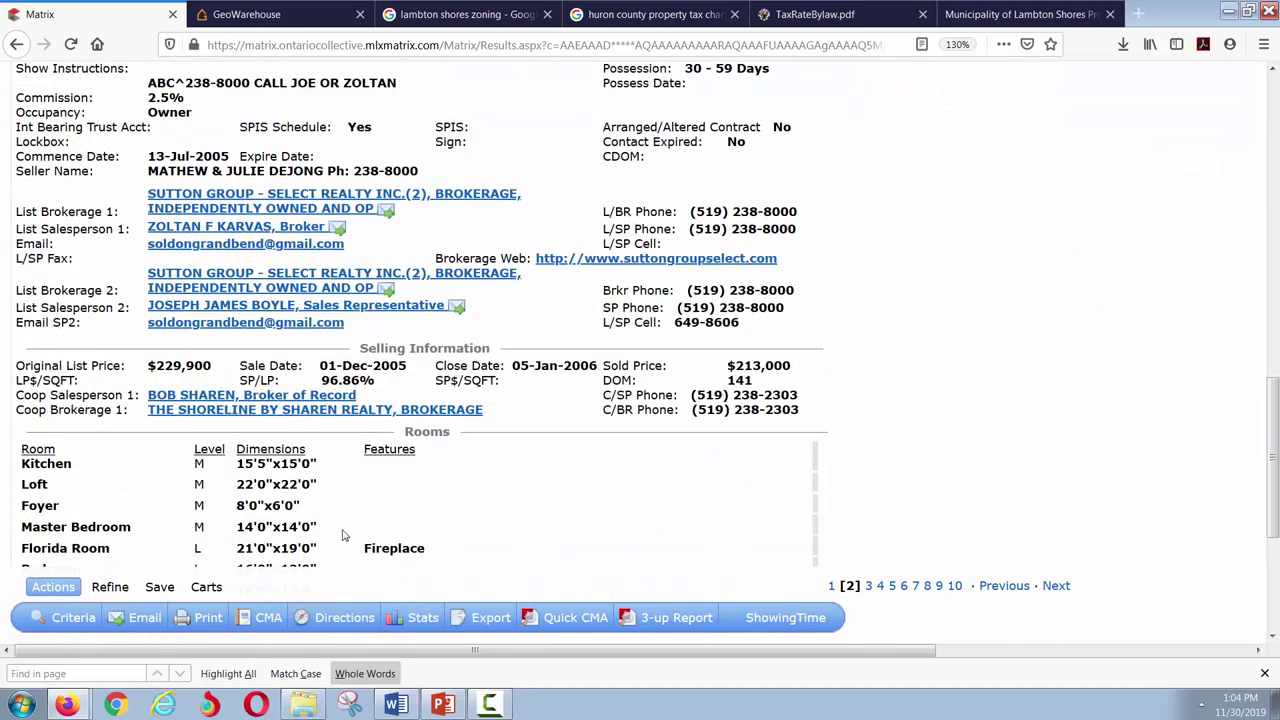
scroll(342, 535, down, 5)
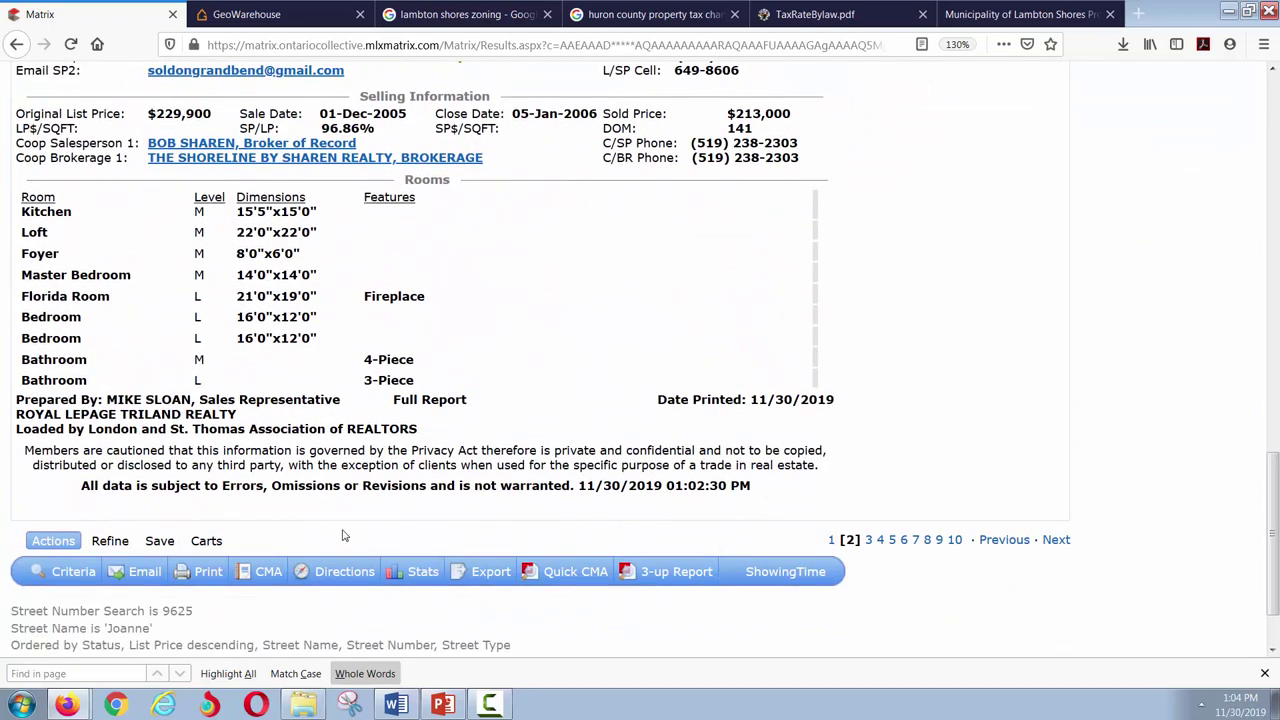
scroll(342, 536, down, 2)
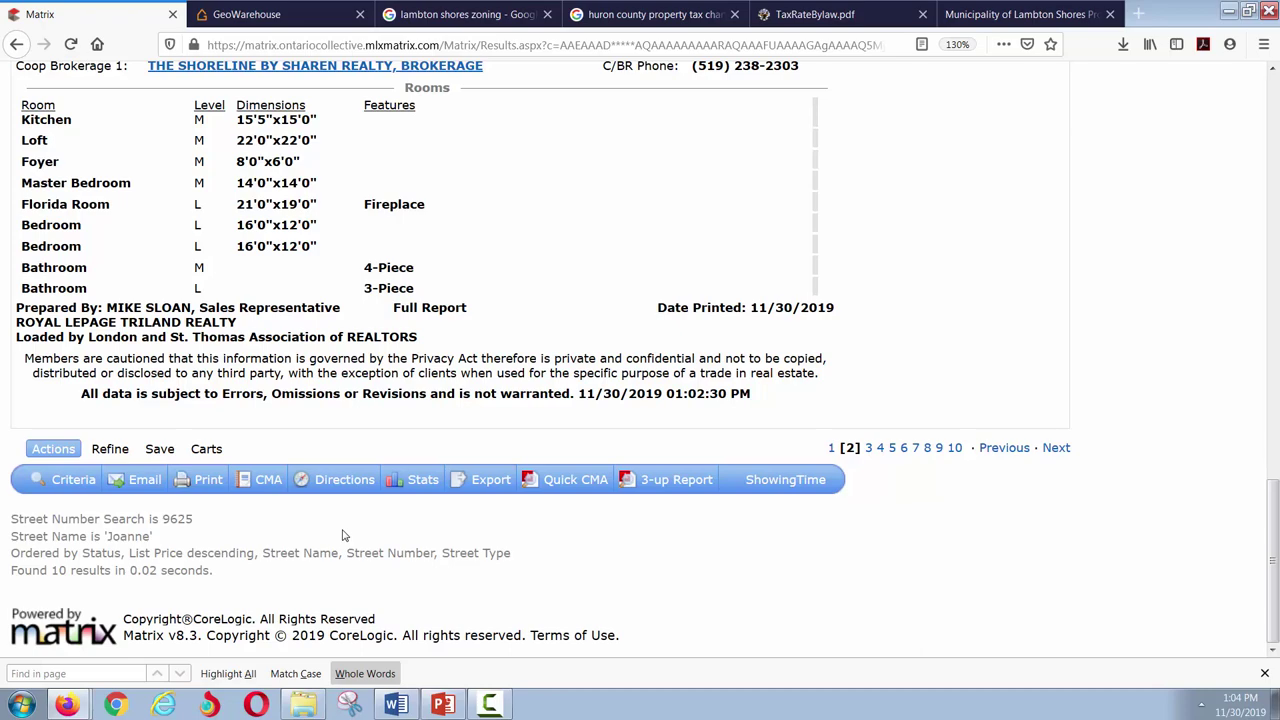
scroll(342, 535, up, 10)
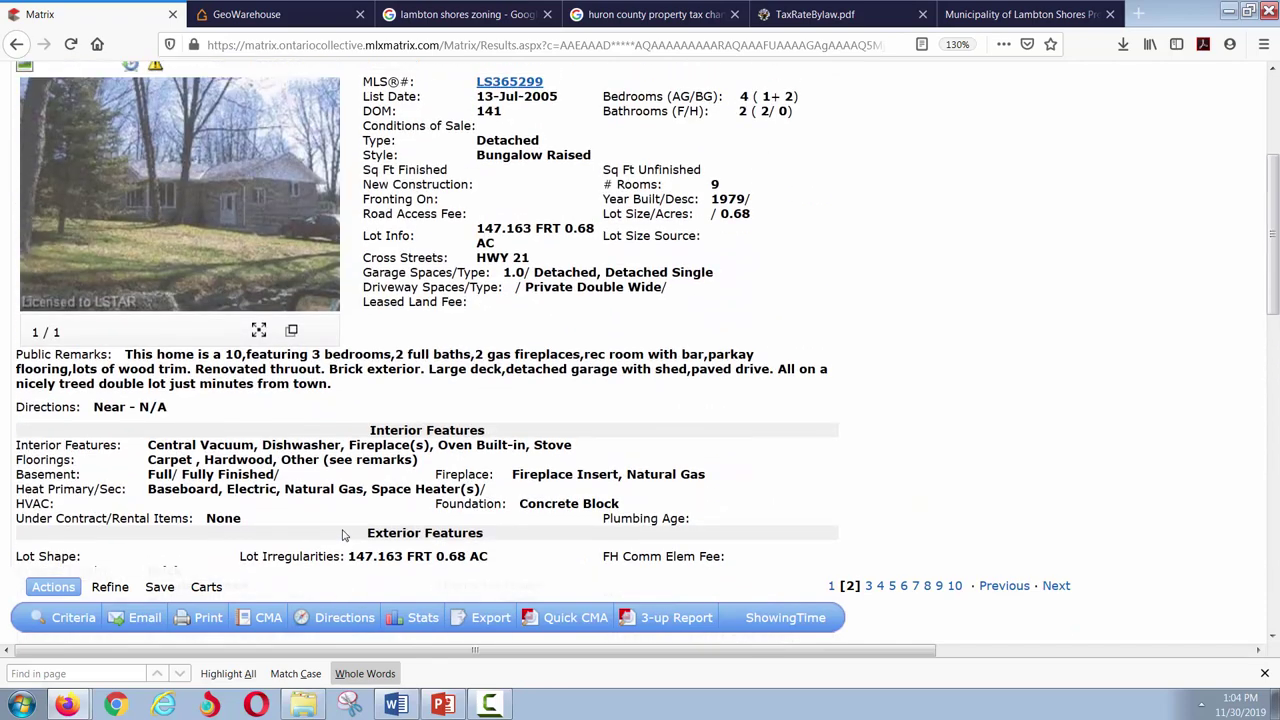
scroll(343, 537, up, 2)
double_click(730, 367)
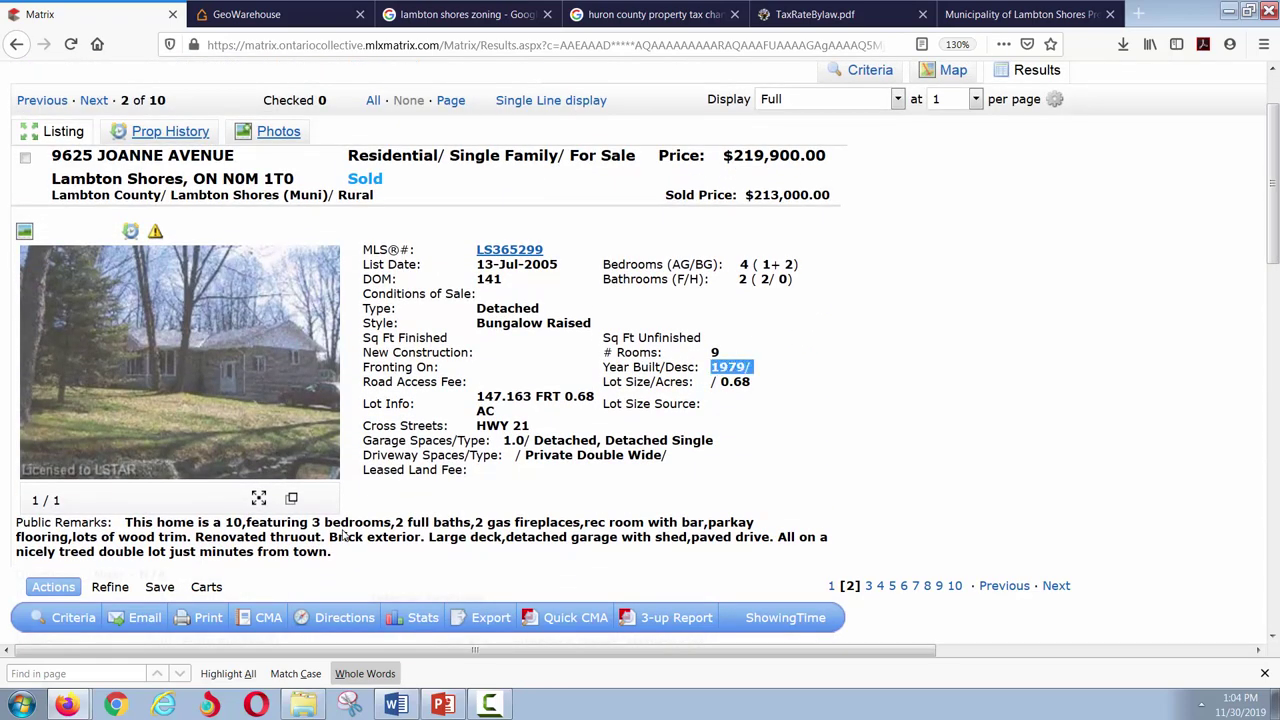
click(343, 537)
scroll(343, 537, up, 2)
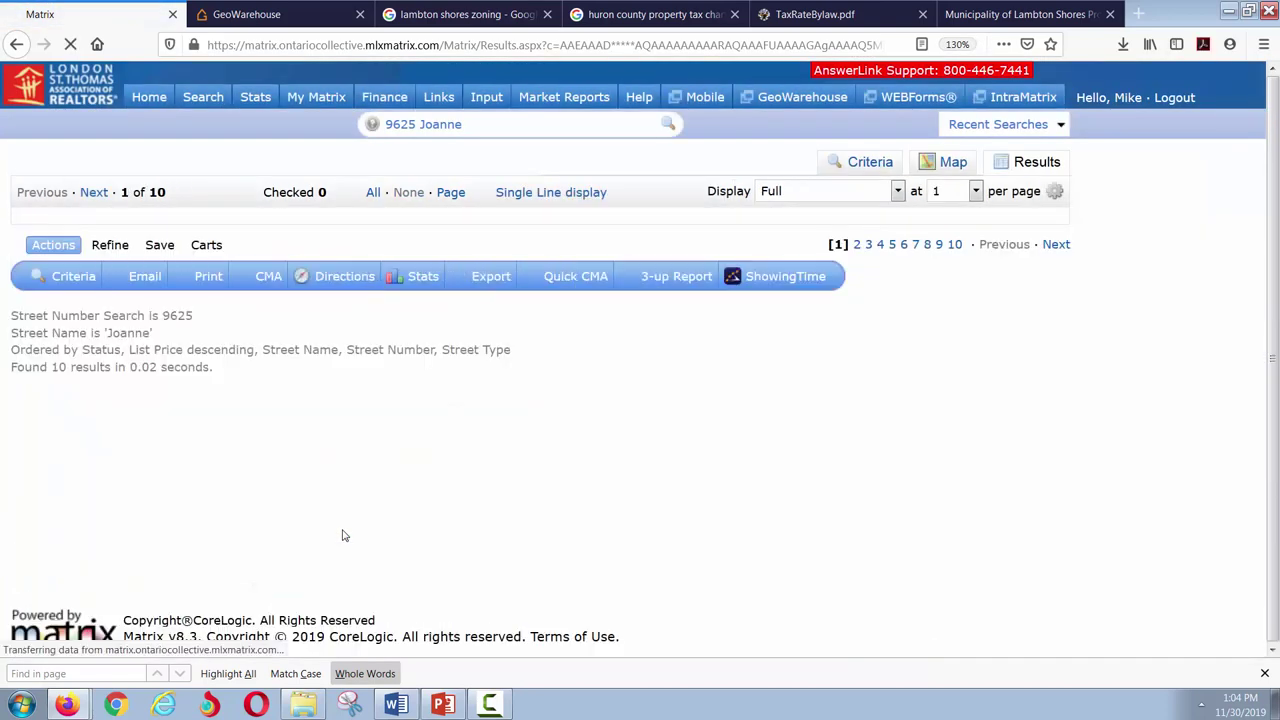
scroll(343, 537, down, 2)
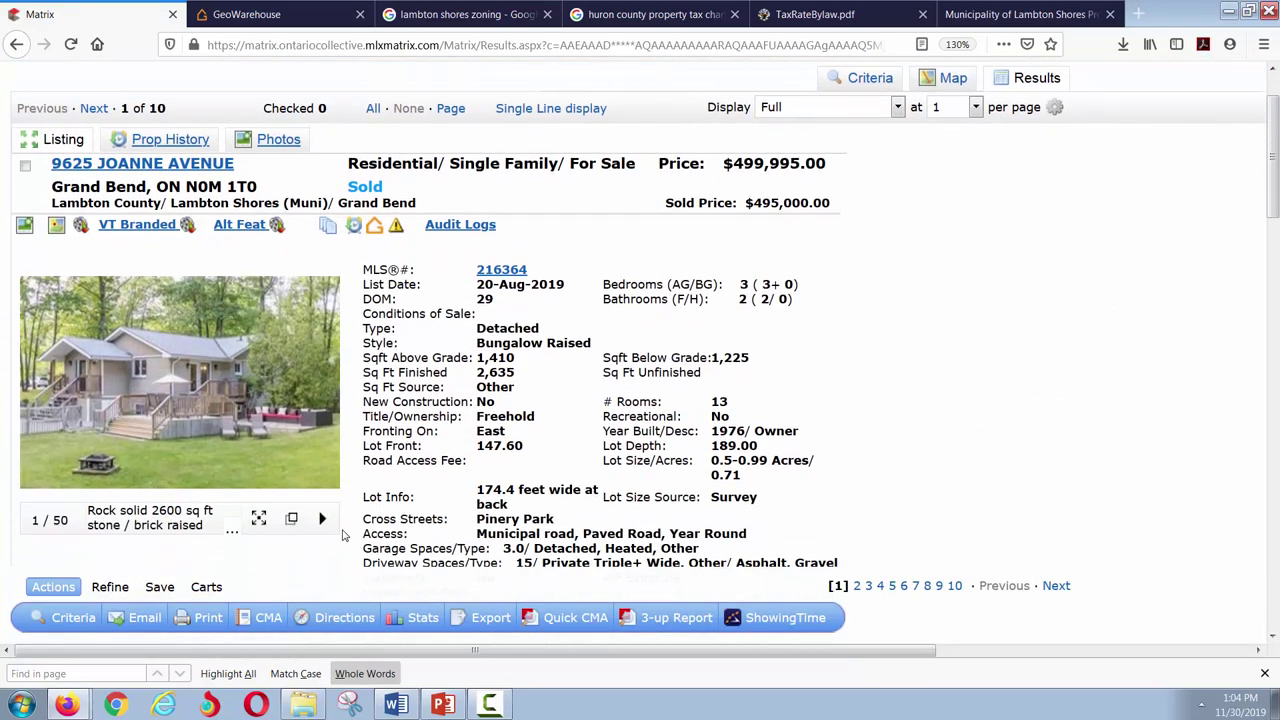
scroll(343, 537, down, 15)
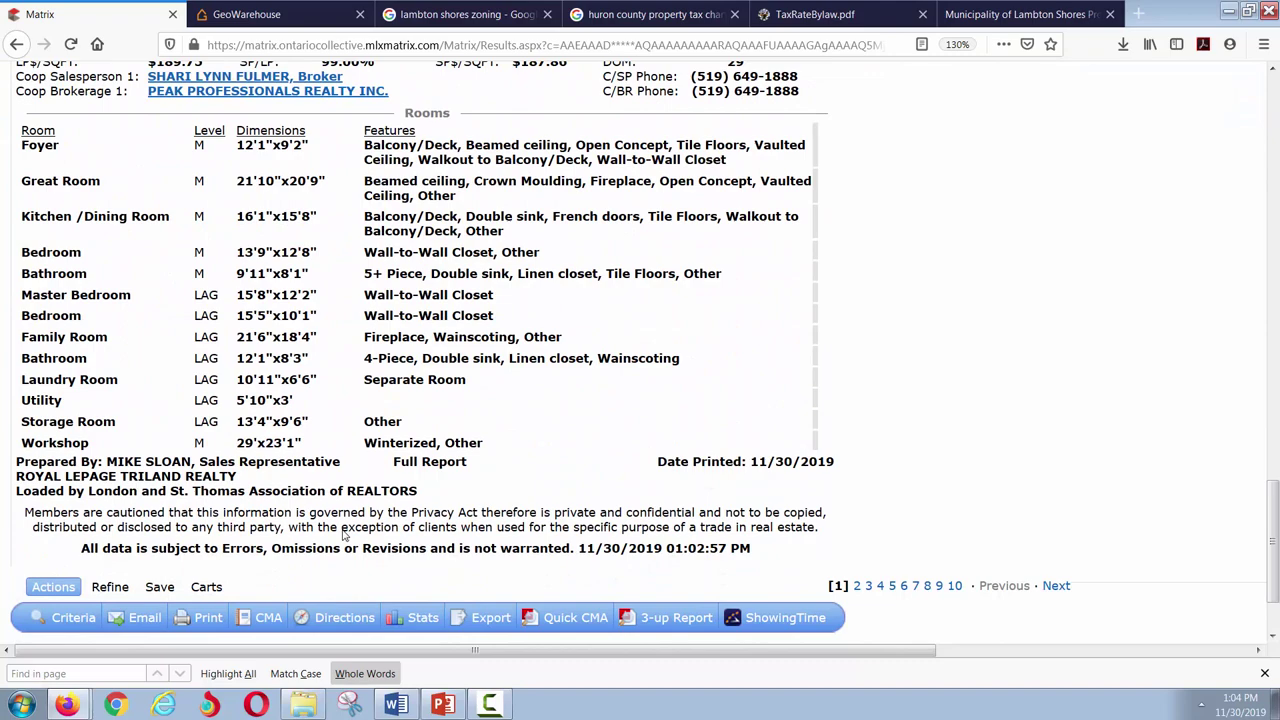
scroll(343, 537, up, 8)
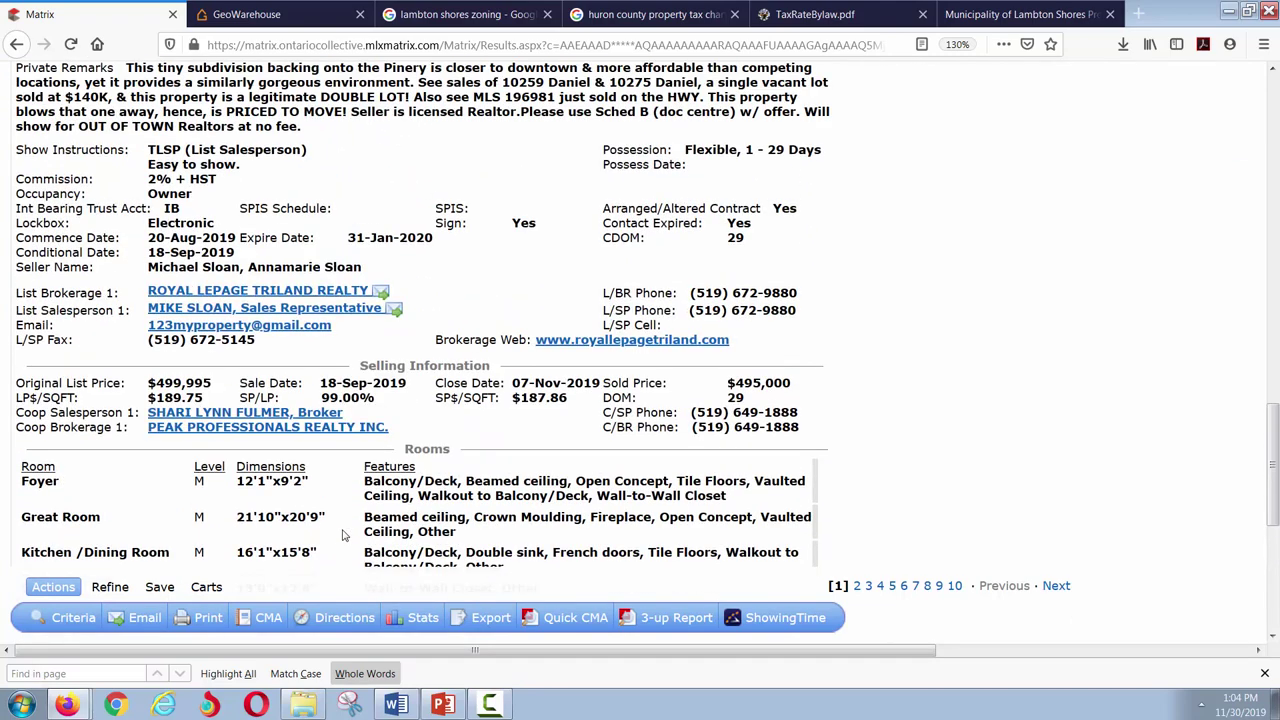
scroll(343, 537, up, 20)
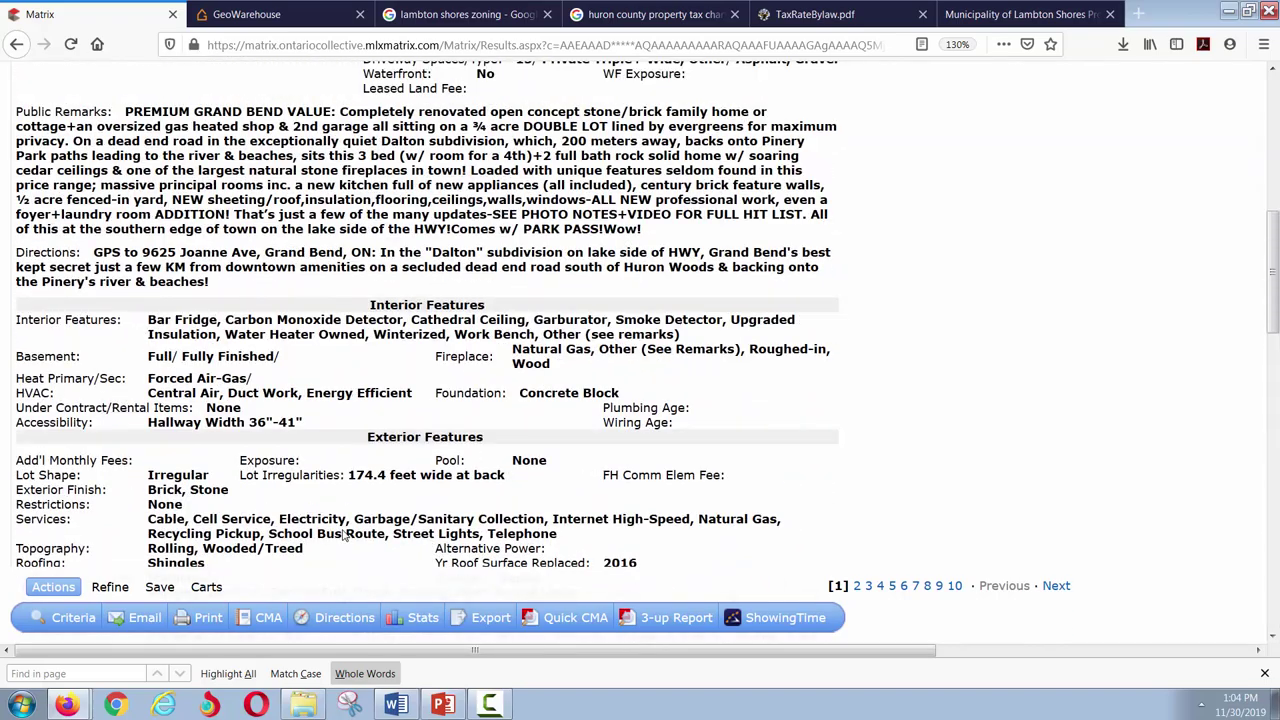
scroll(343, 537, up, 6)
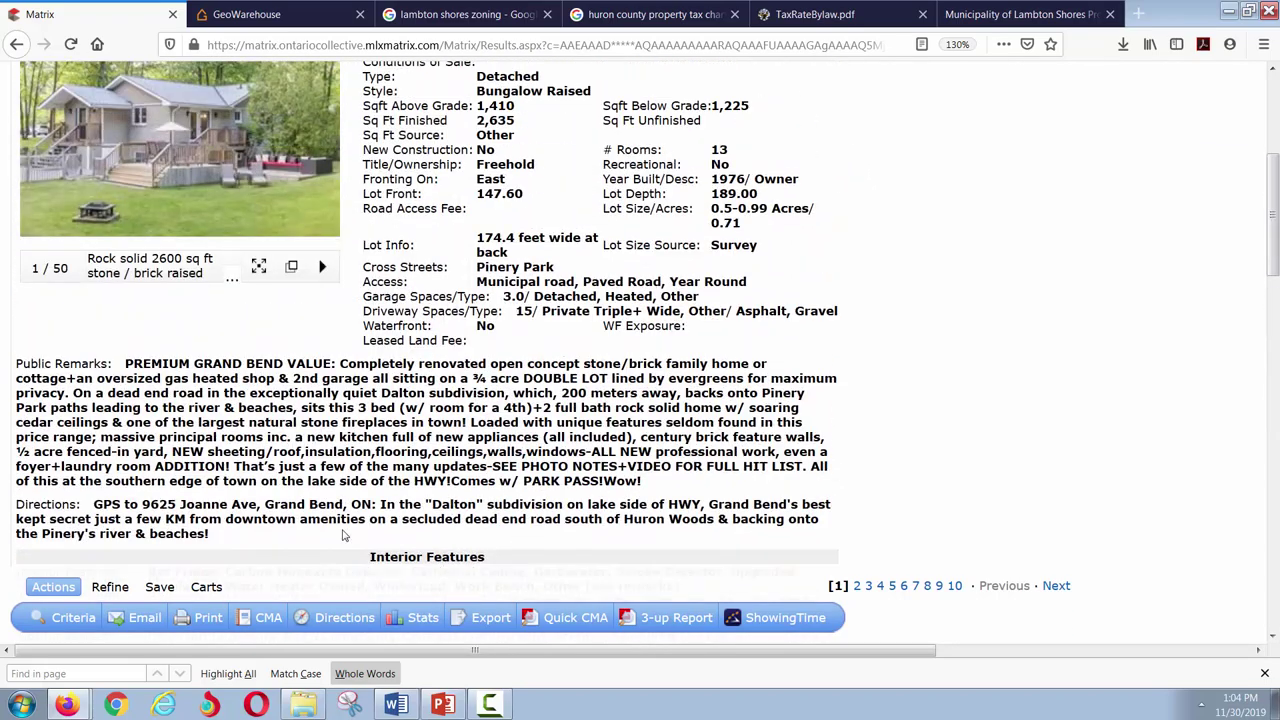
scroll(343, 537, down, 3)
scroll(343, 537, up, 11)
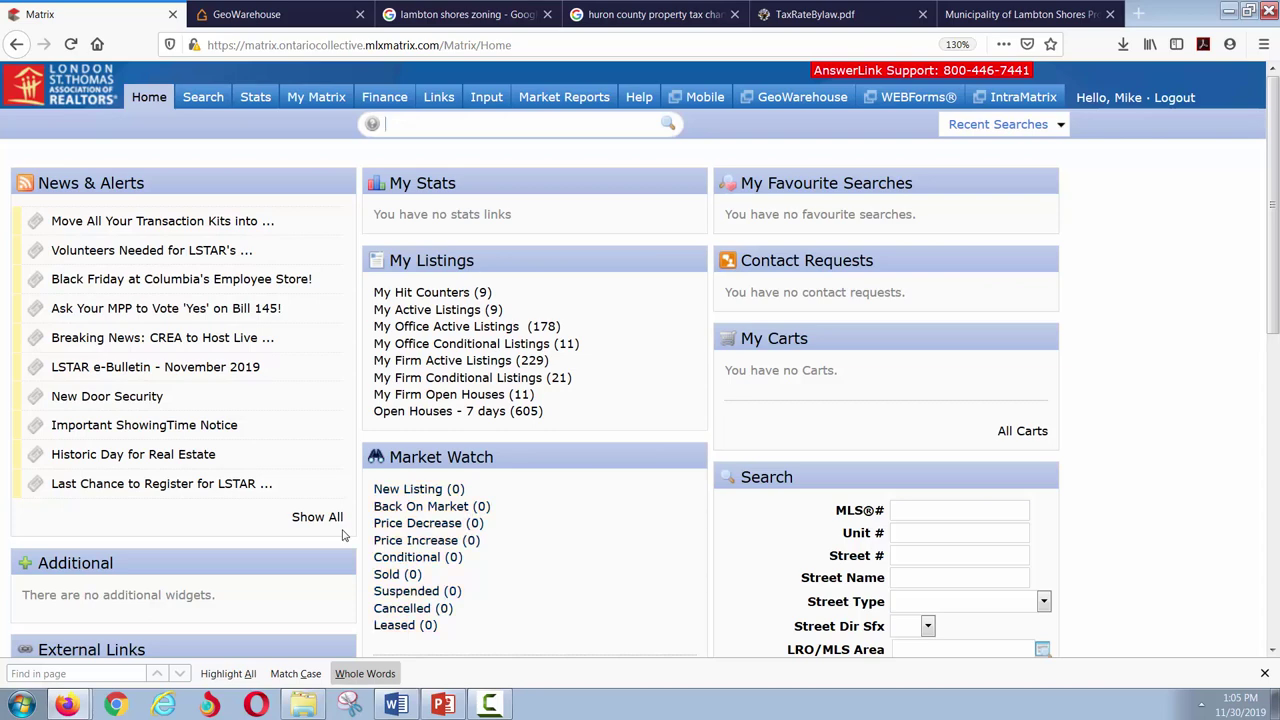
key(Return)
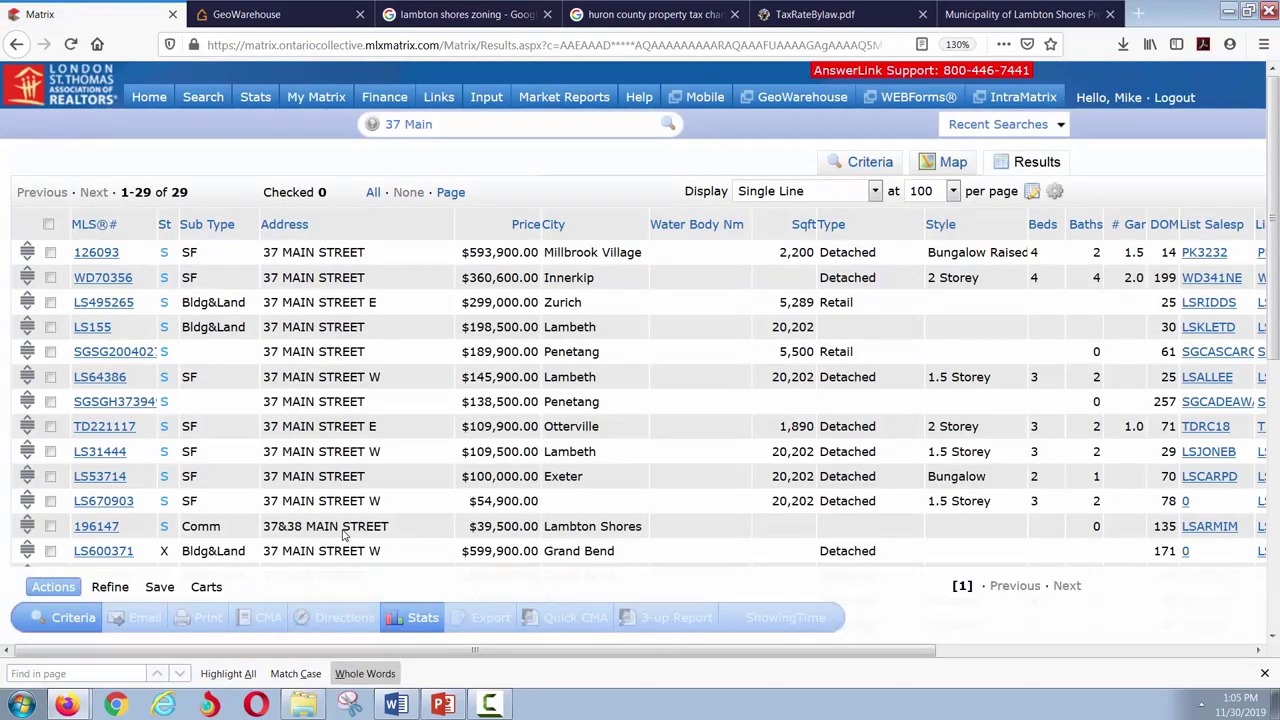
scroll(343, 535, down, 6)
scroll(343, 535, up, 4)
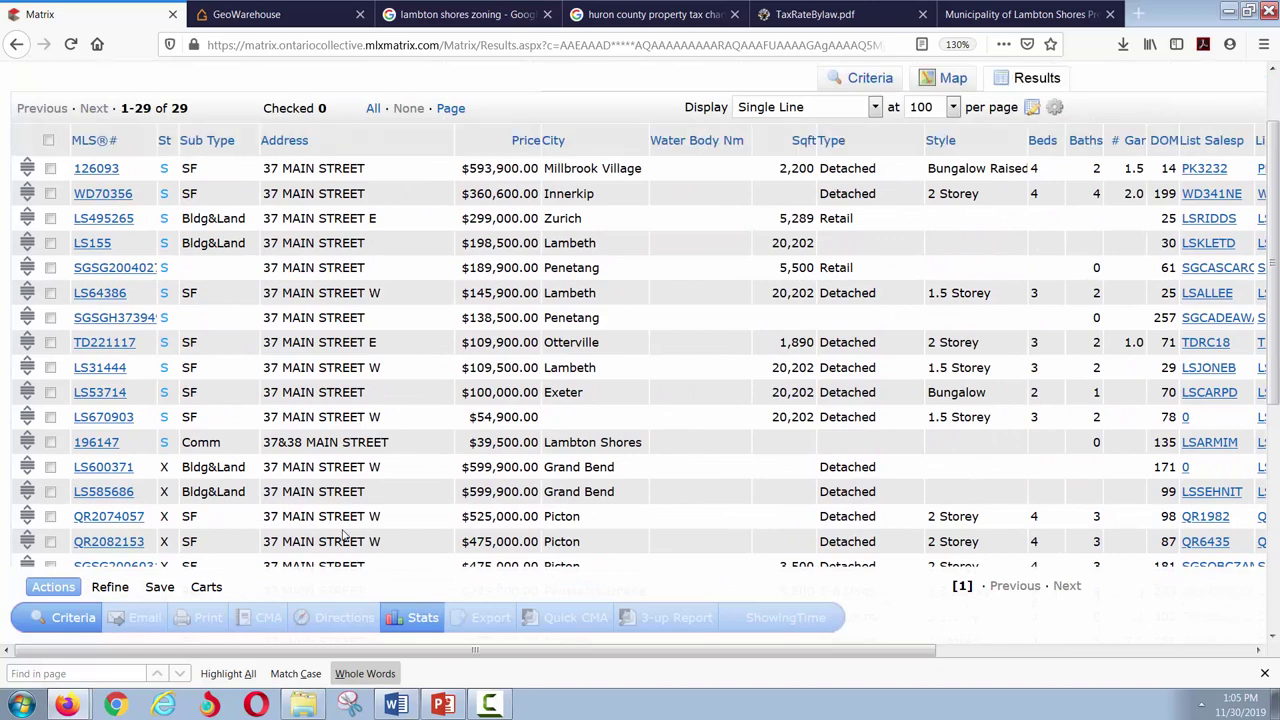
scroll(343, 535, up, 2)
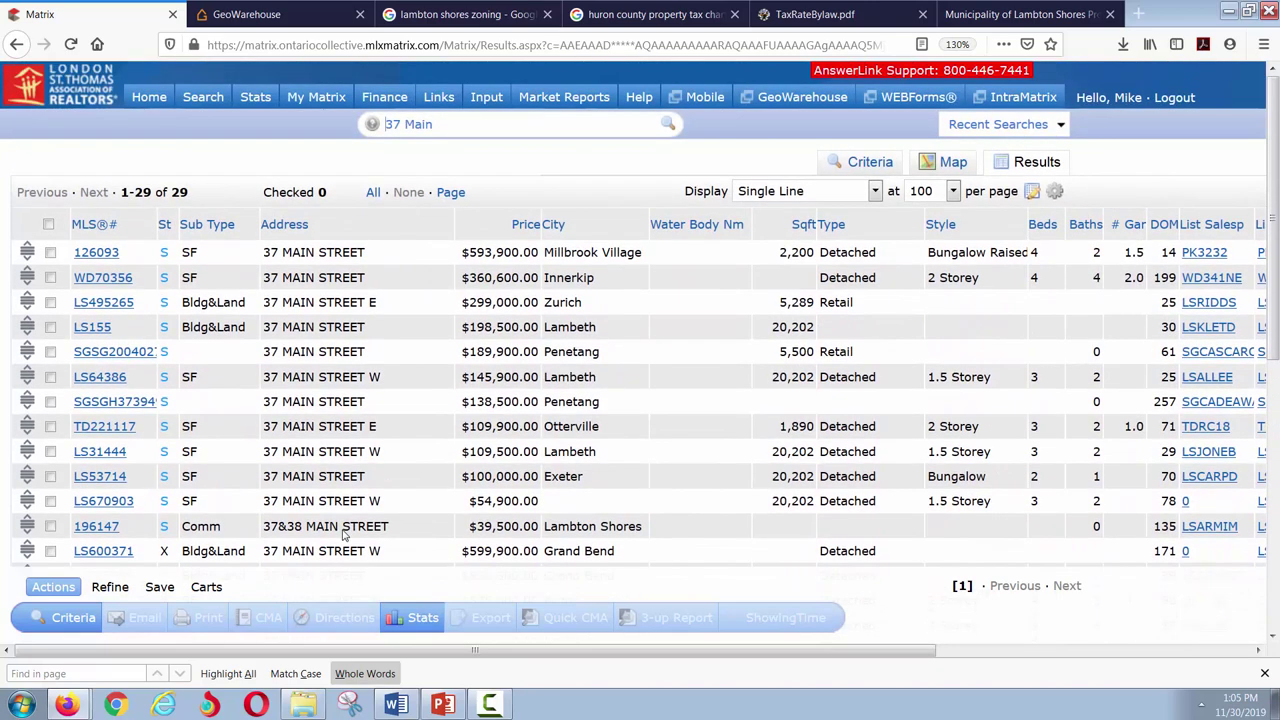
mouse_move(1020, 97)
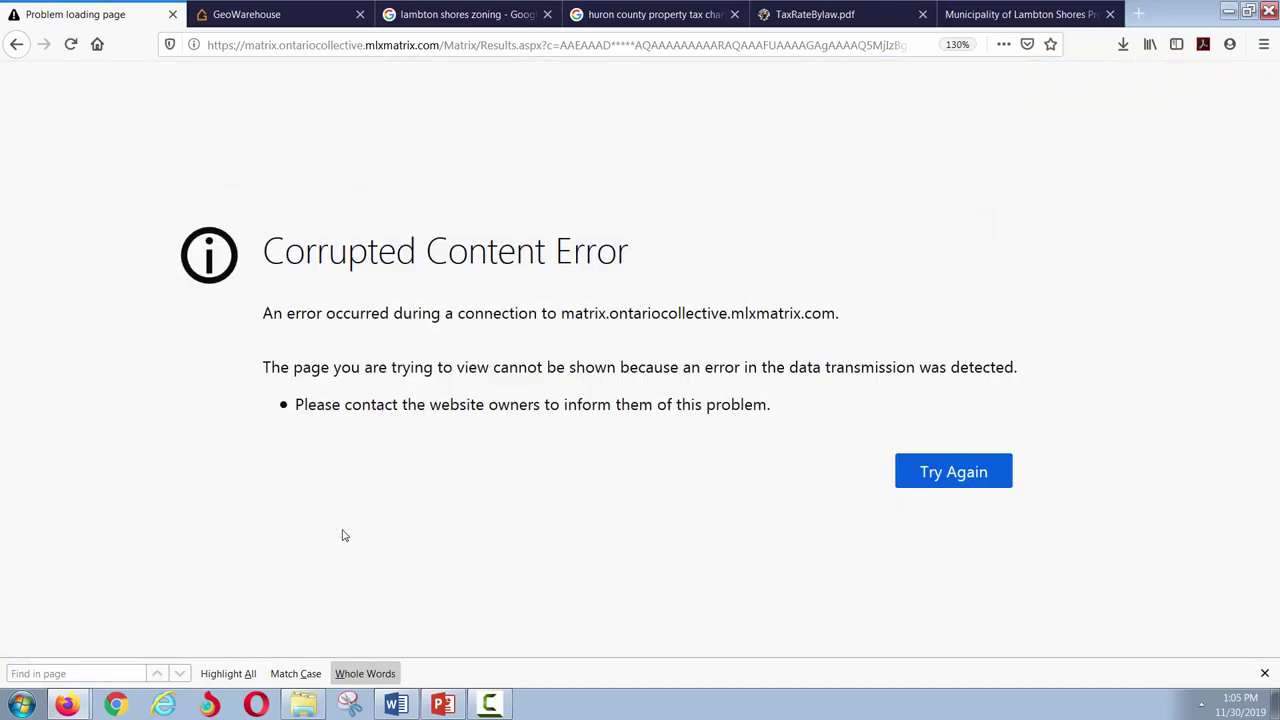
key(alt+Left)
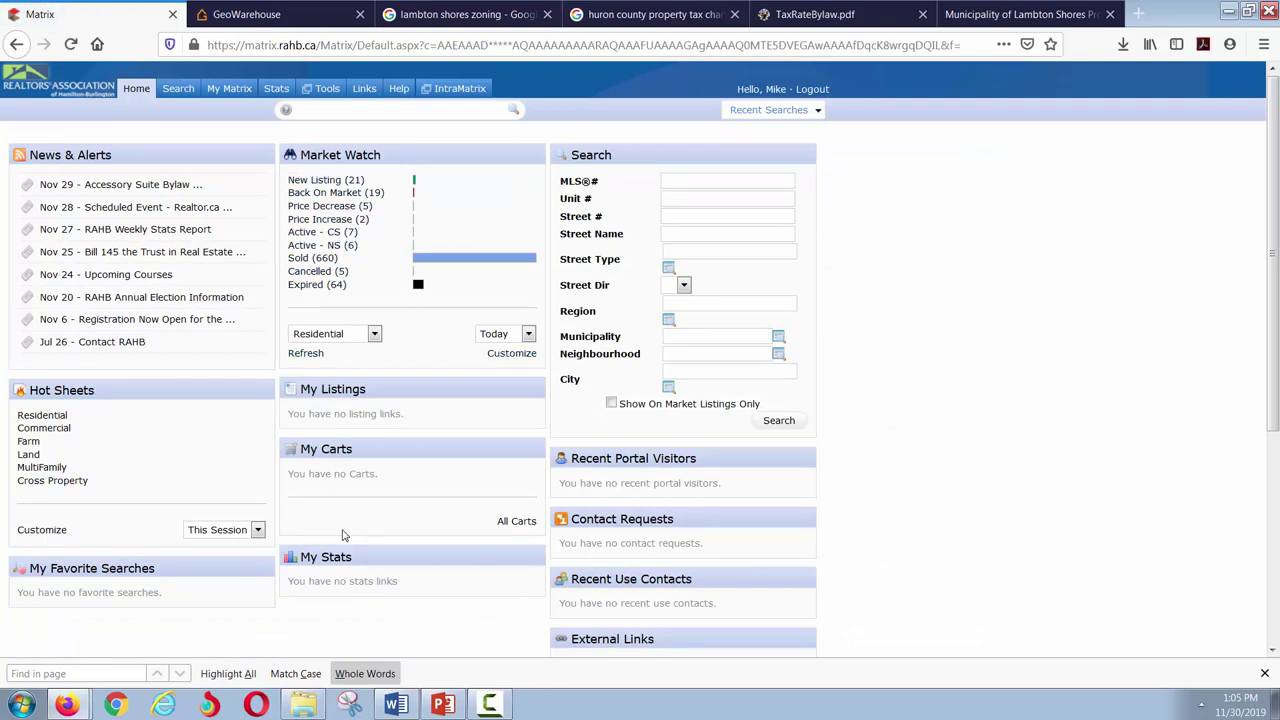
key(Tab)
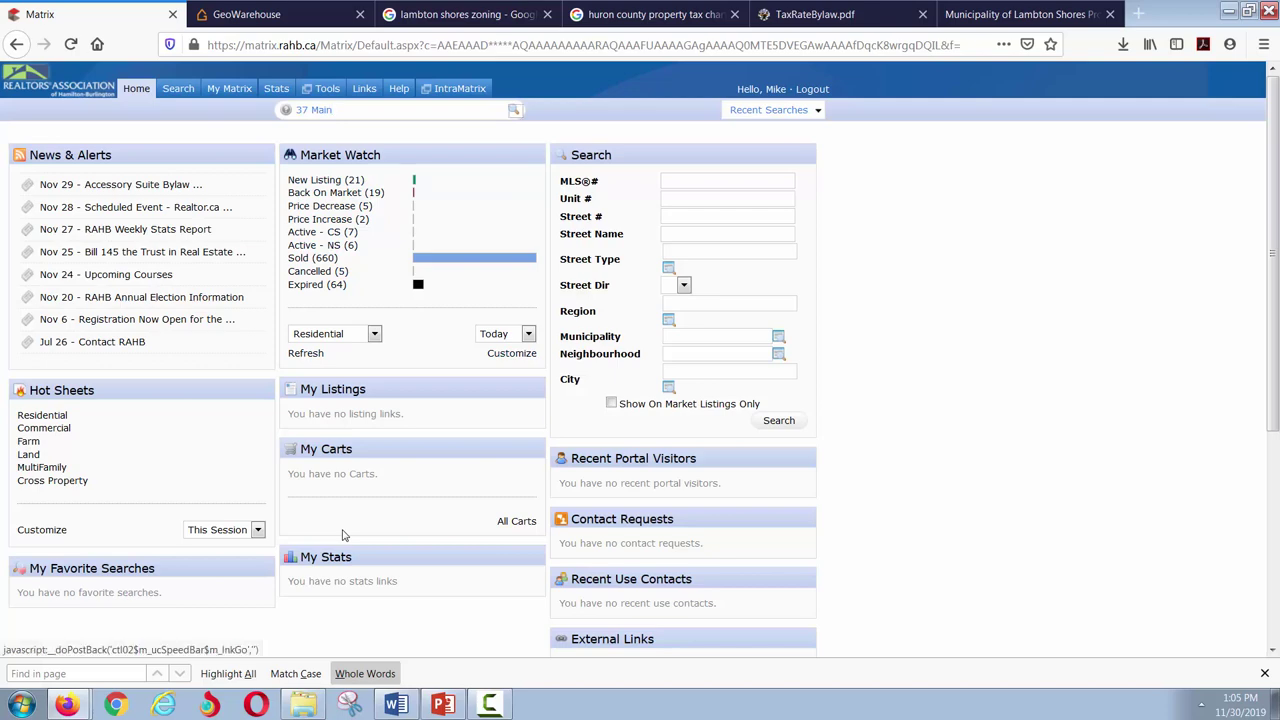
key(Return)
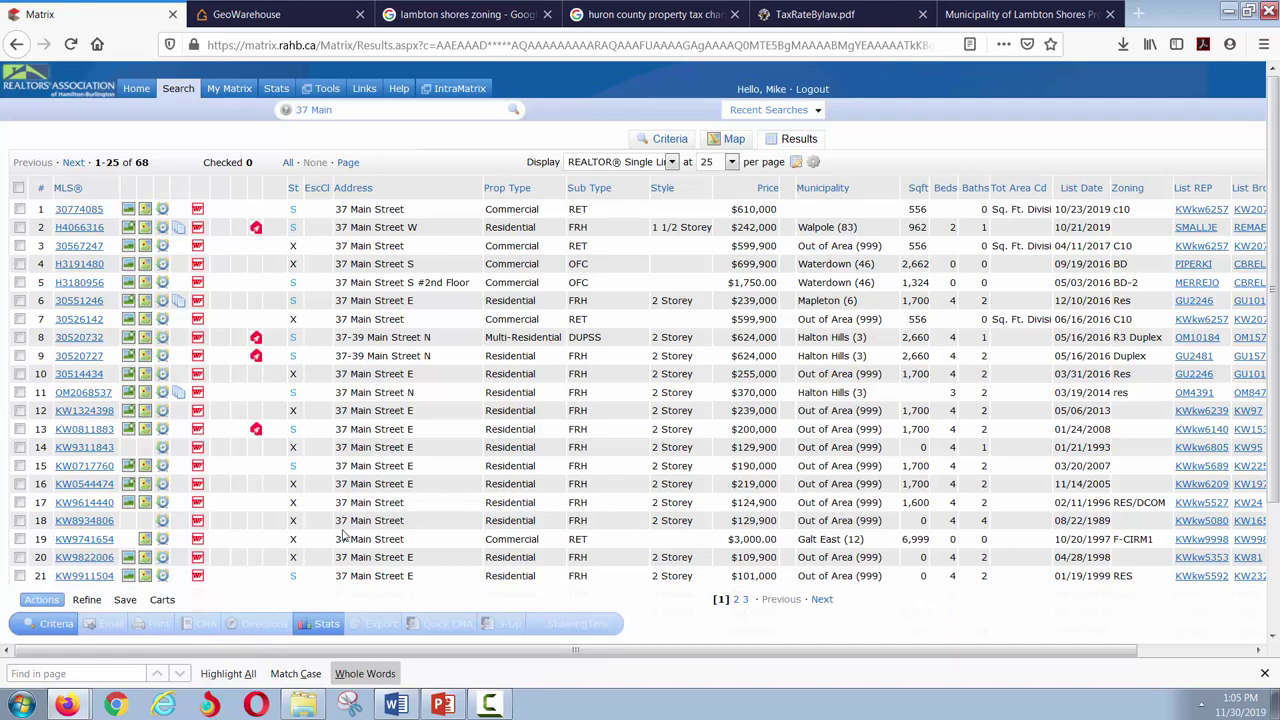
mouse_move(178, 88)
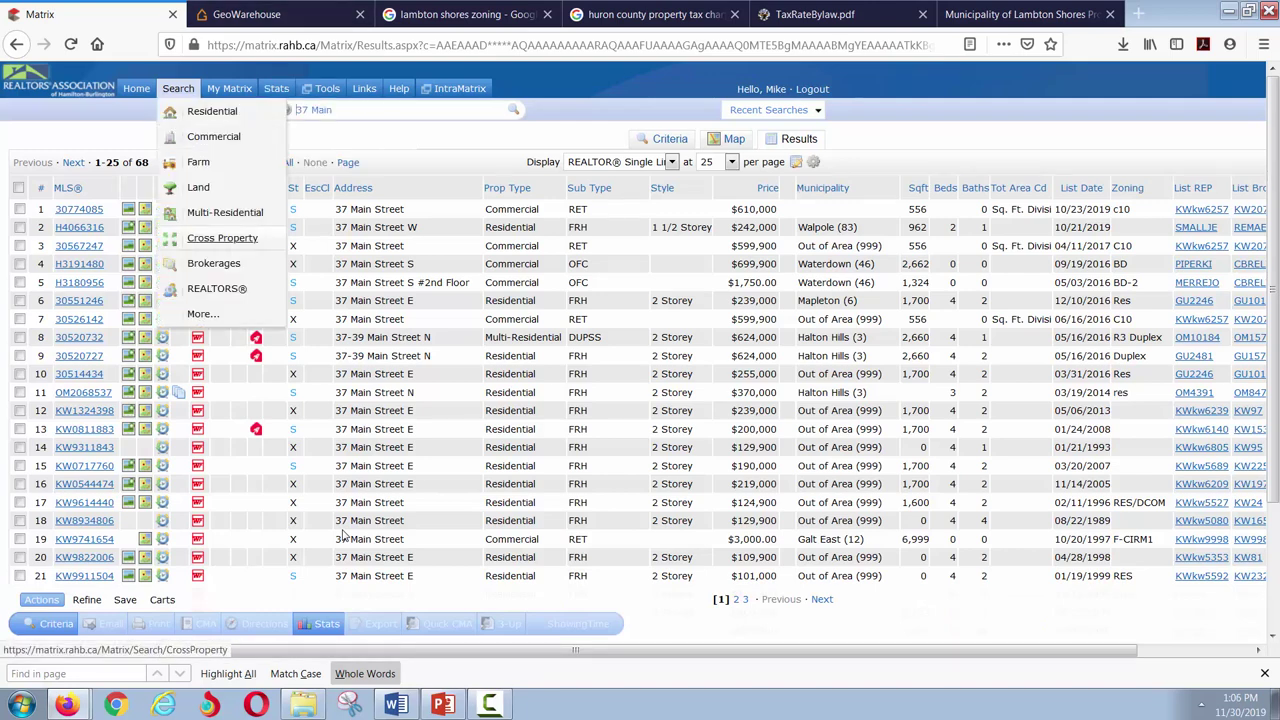
key(Return)
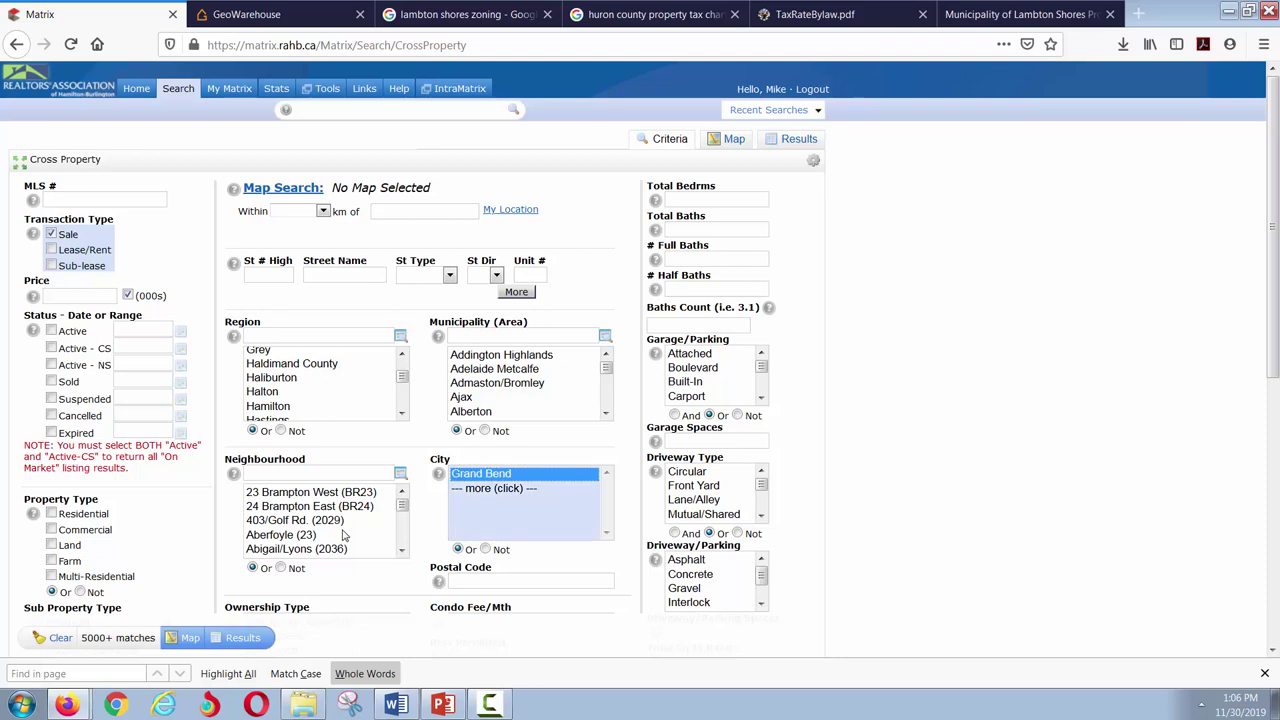
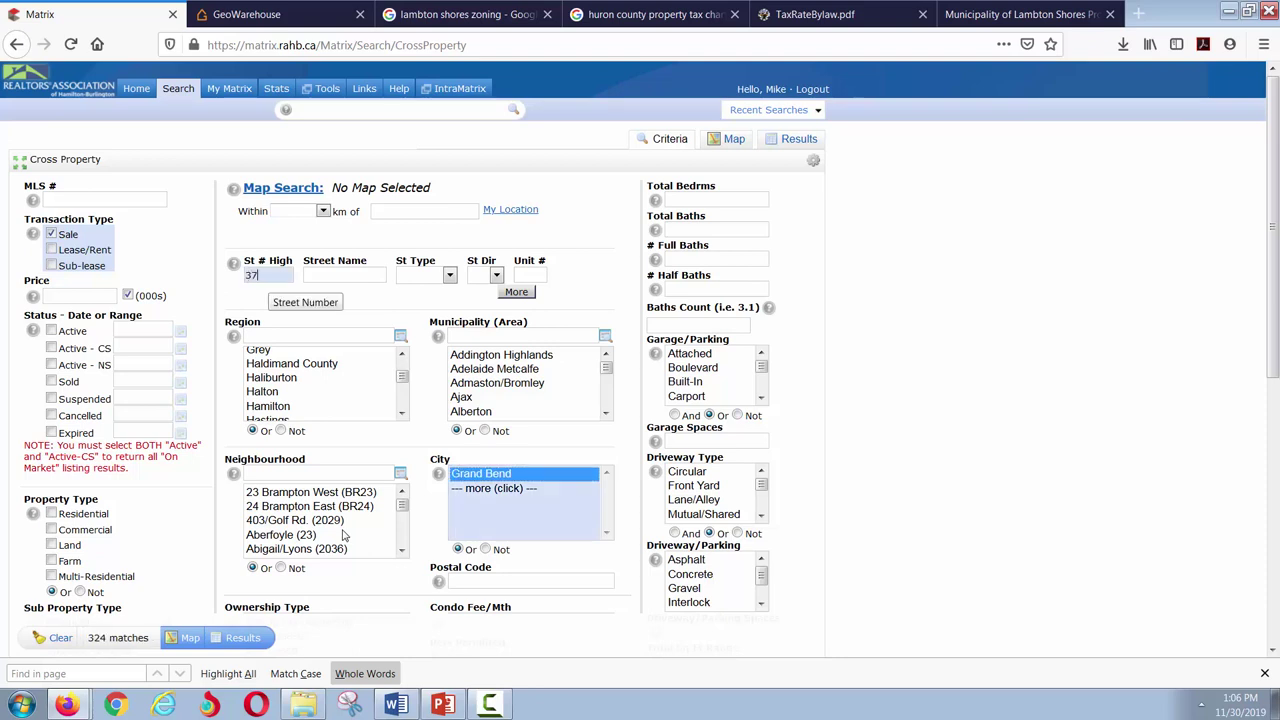
key(Tab)
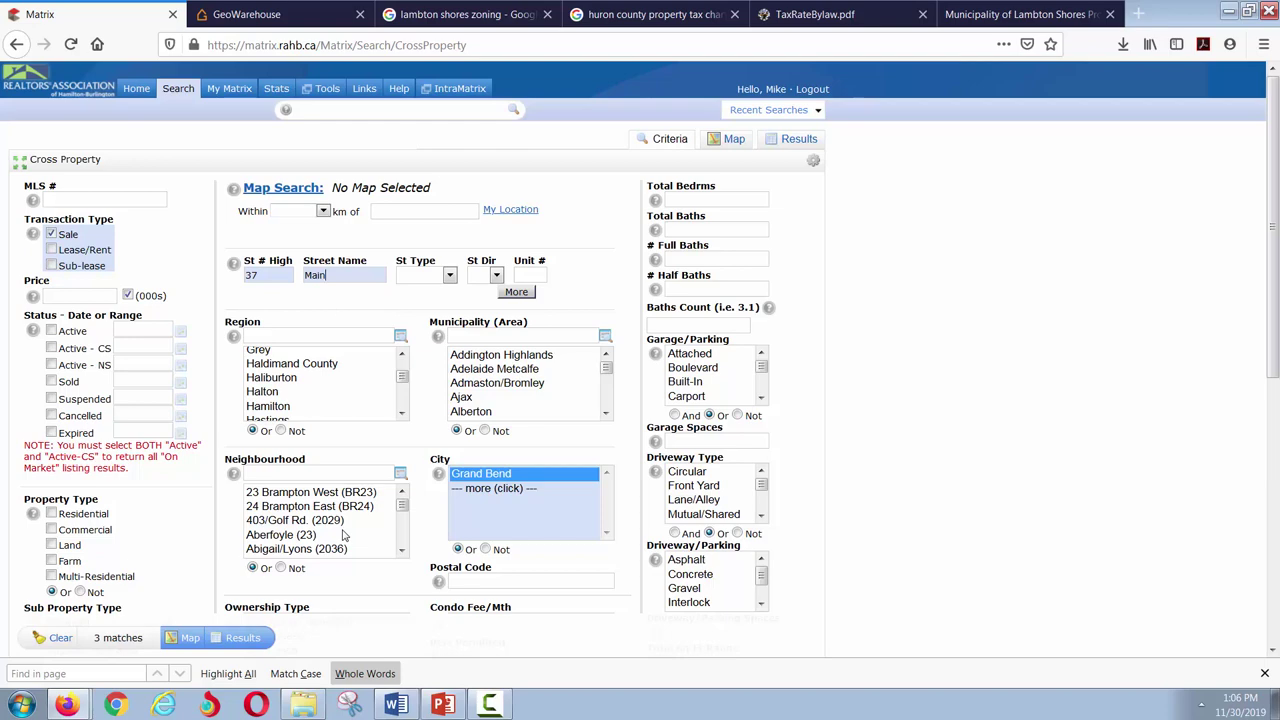
key(Return)
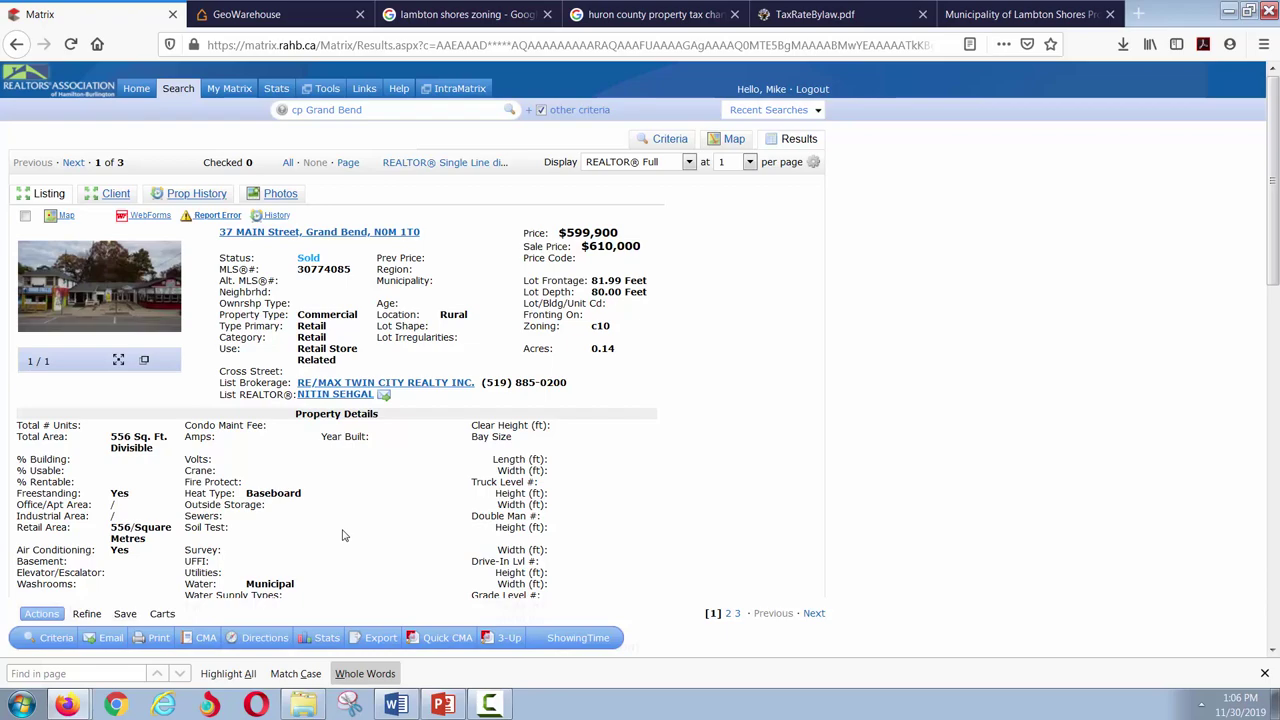
Review the listing's property and financial details, then highlight the $610,000 sale price
scroll(342, 535, down, 10)
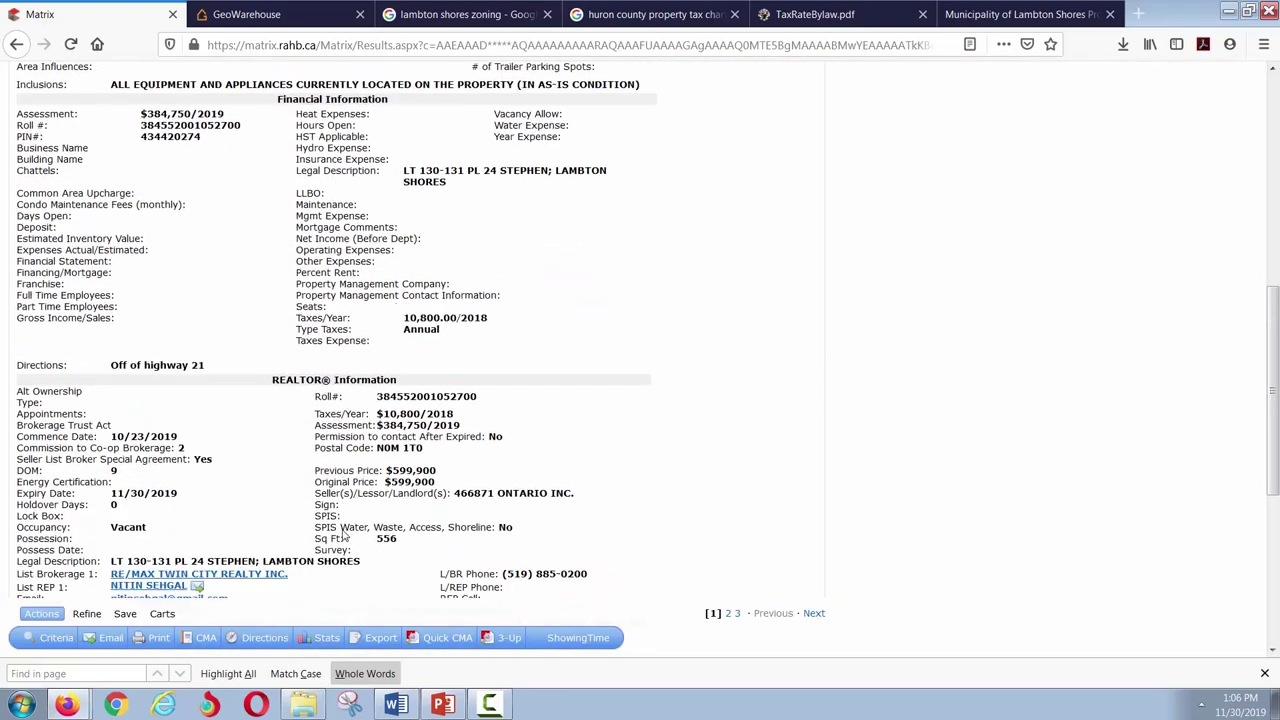
scroll(343, 535, up, 8)
scroll(342, 535, up, 3)
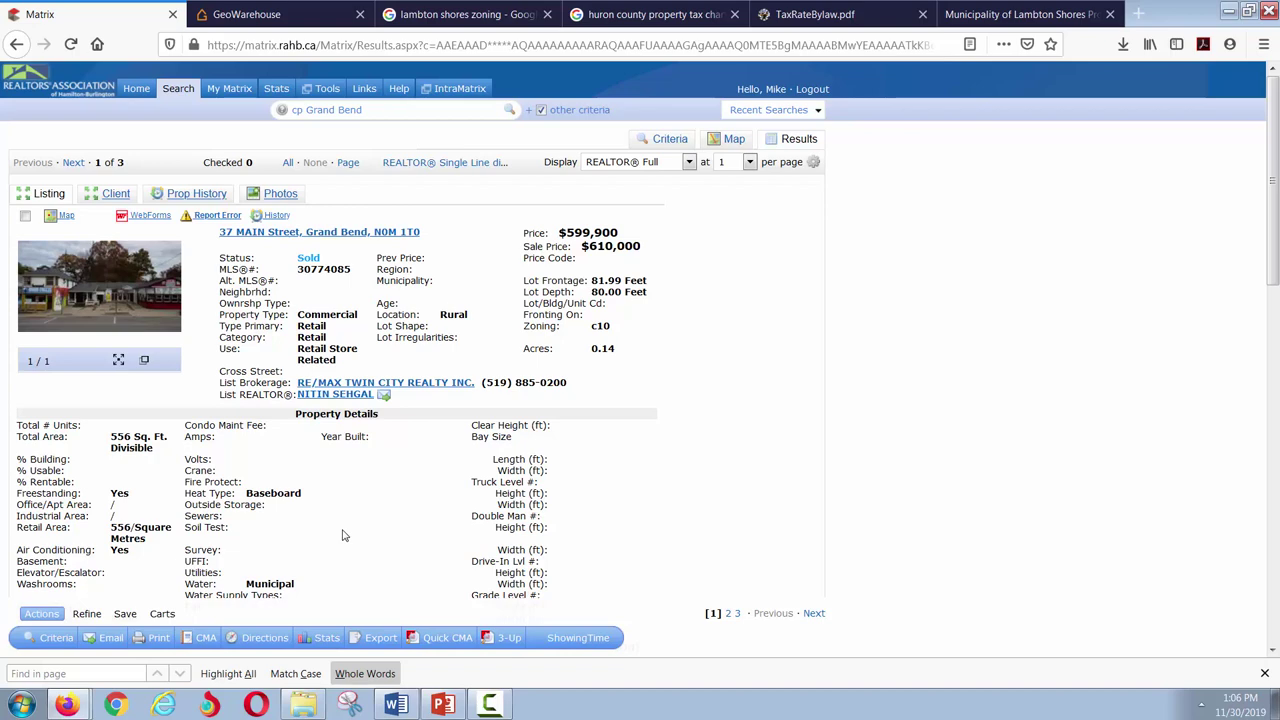
scroll(342, 536, down, 3)
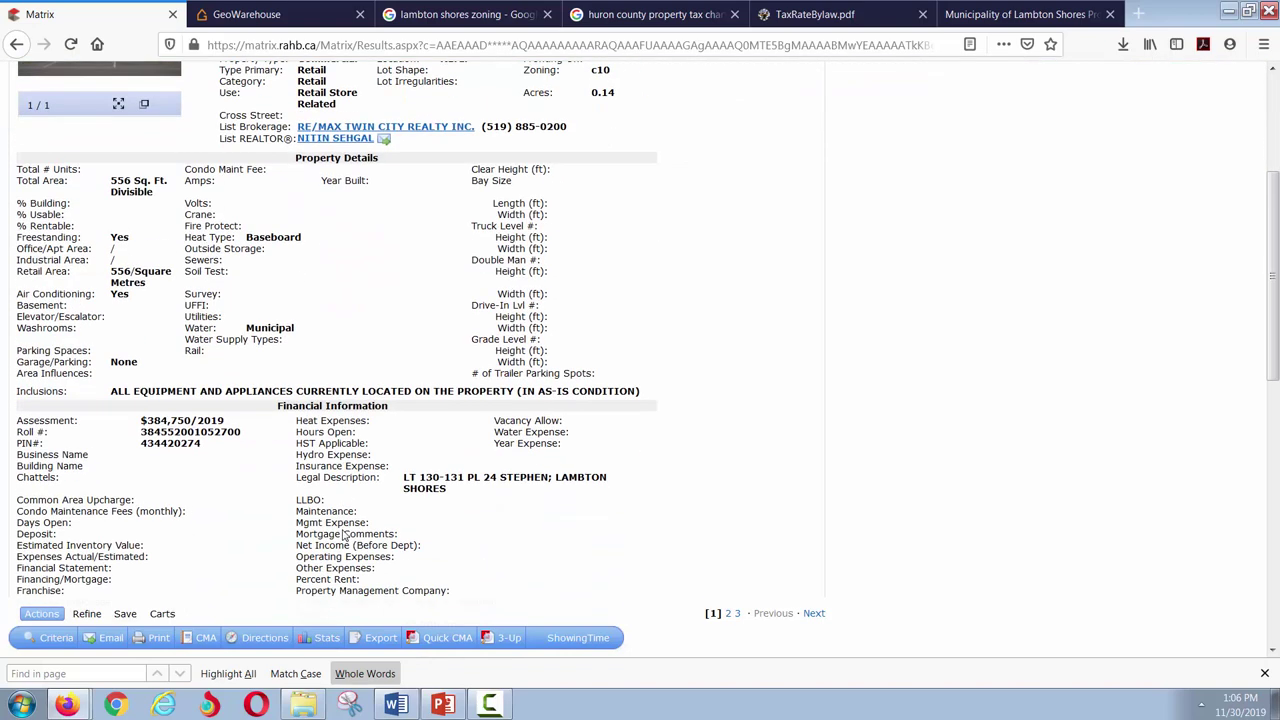
scroll(342, 536, up, 3)
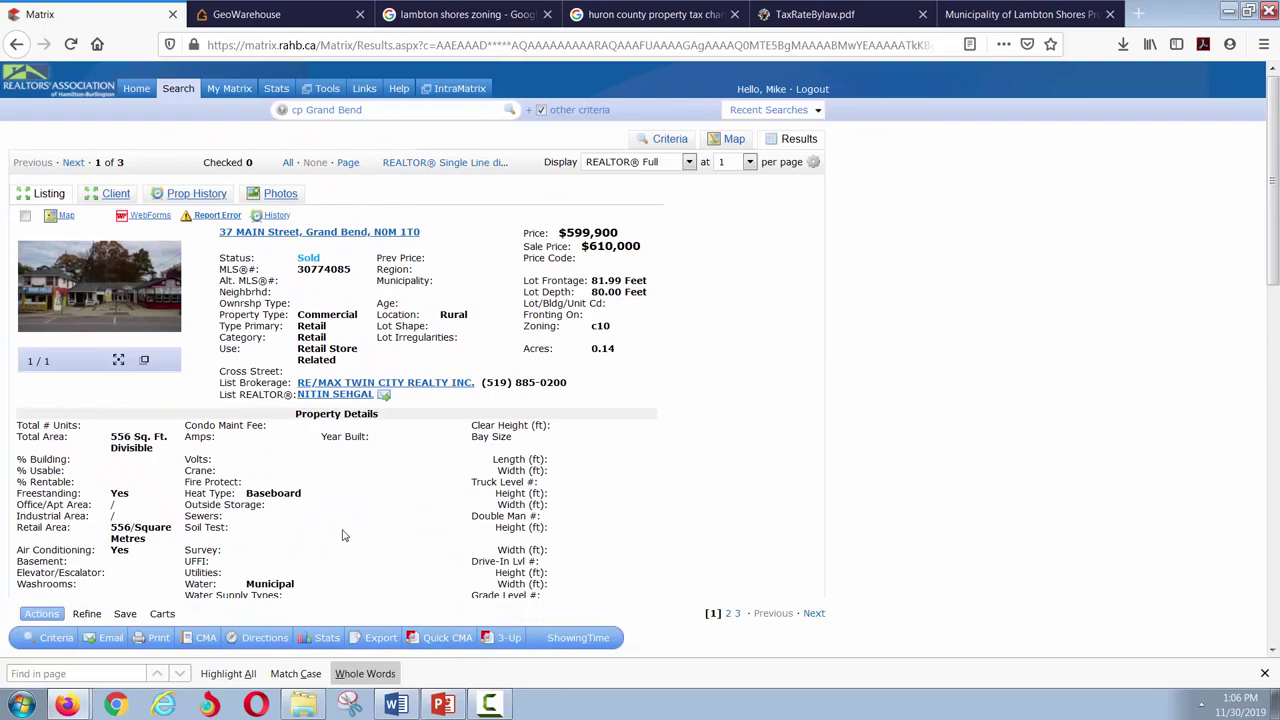
scroll(342, 536, down, 1)
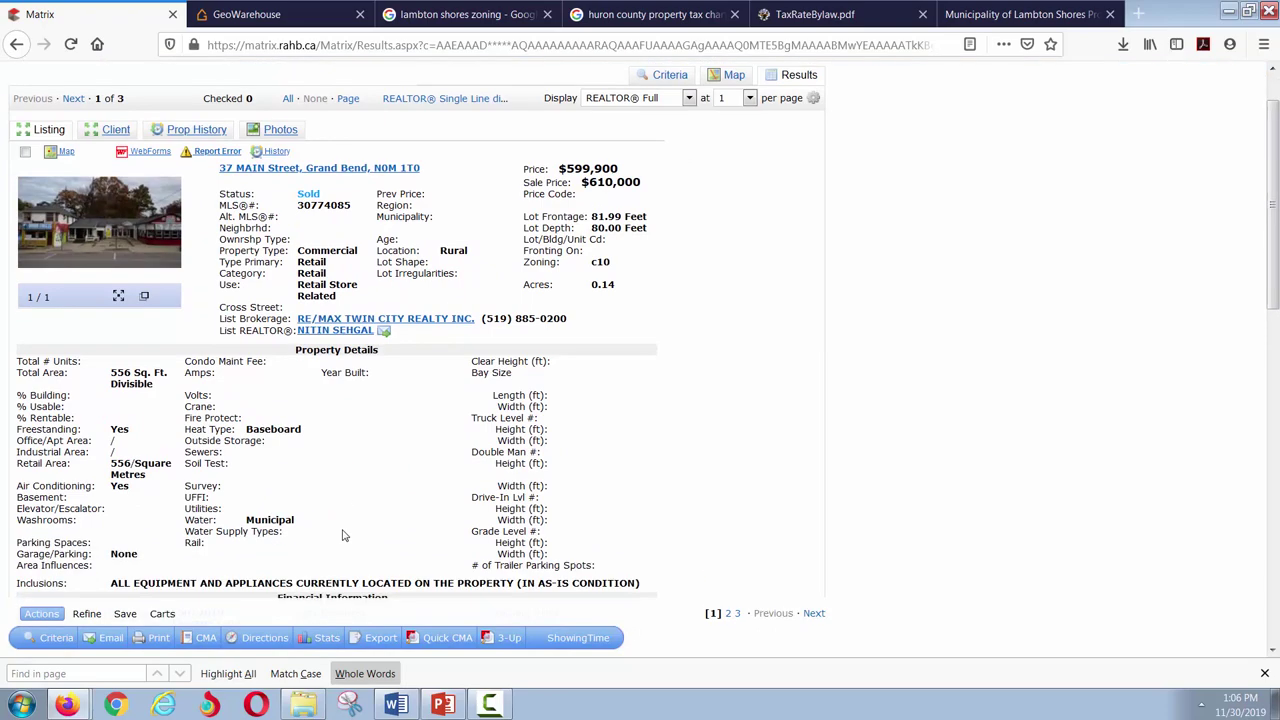
scroll(342, 536, down, 3)
scroll(342, 536, down, 3)
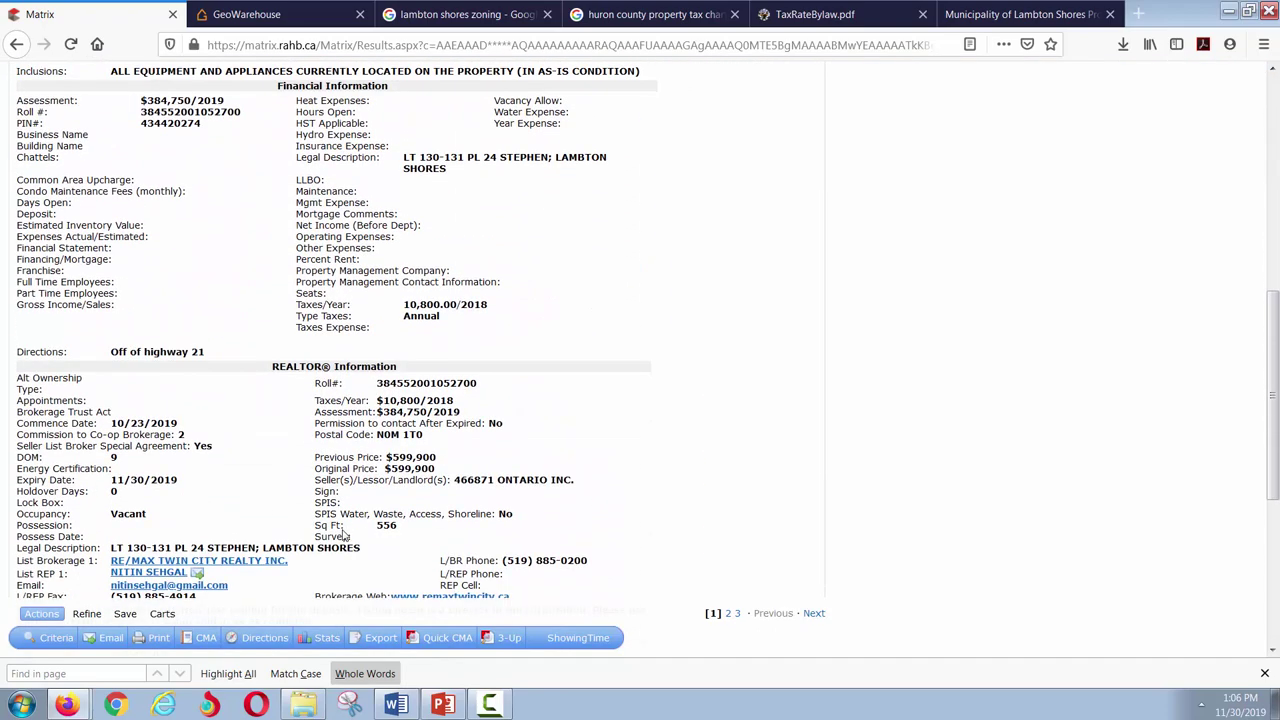
scroll(342, 536, up, 5)
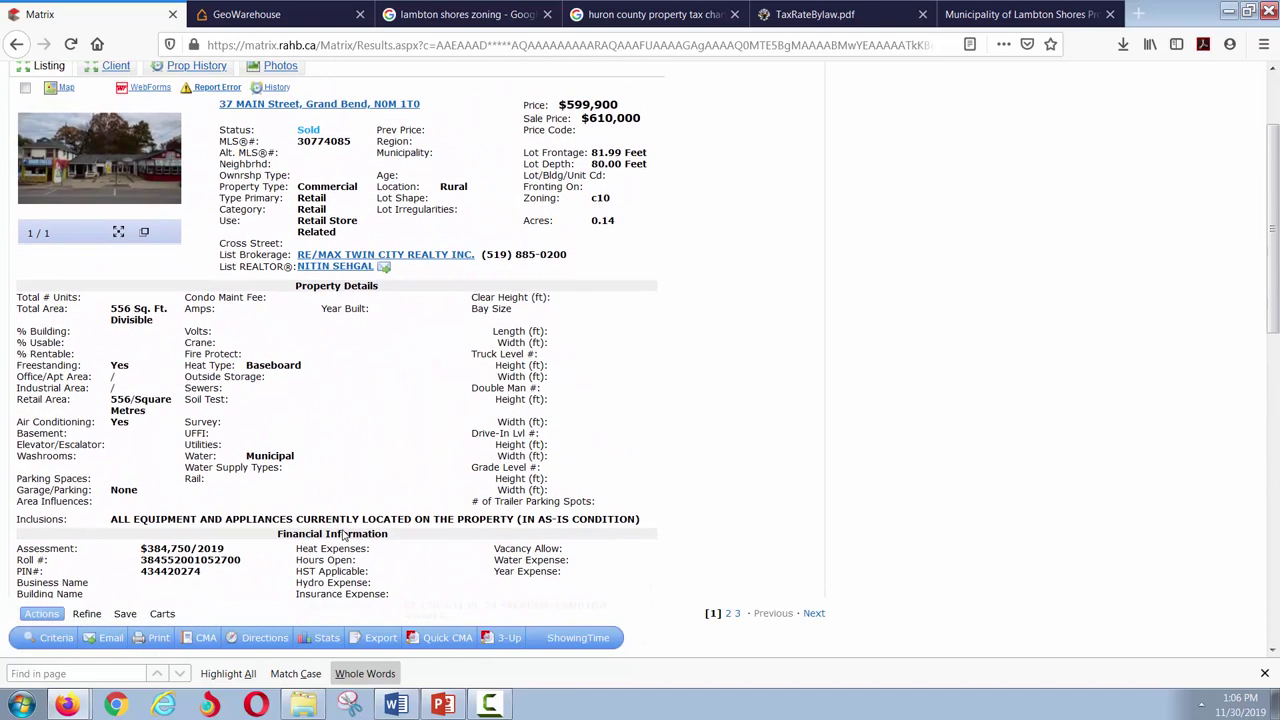
scroll(342, 536, up, 2)
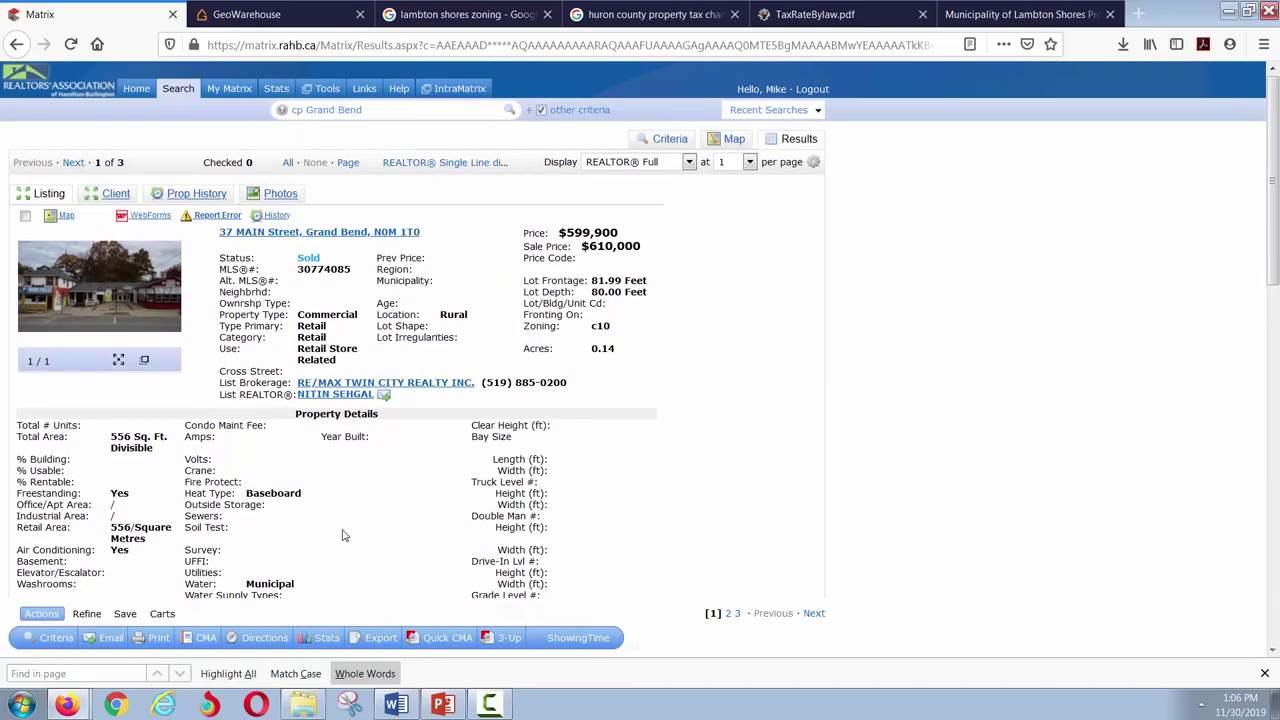
scroll(342, 536, down, 7)
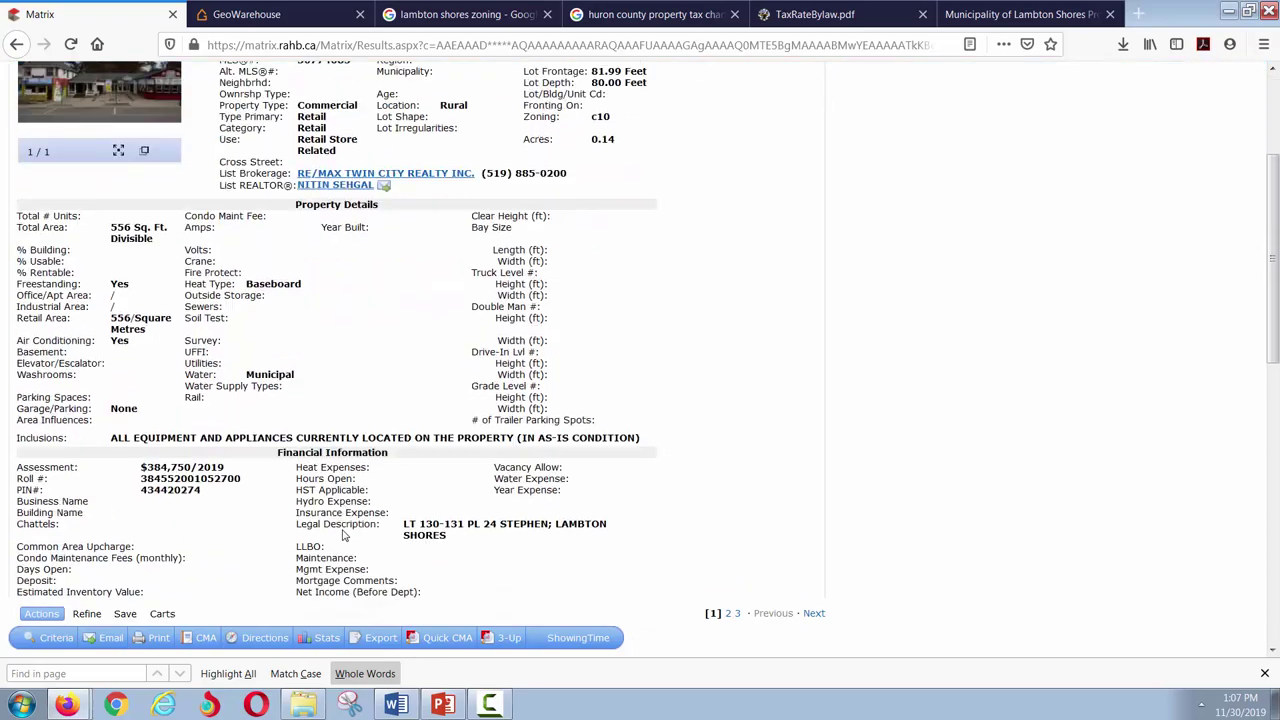
scroll(342, 536, up, 3)
scroll(342, 536, up, 3)
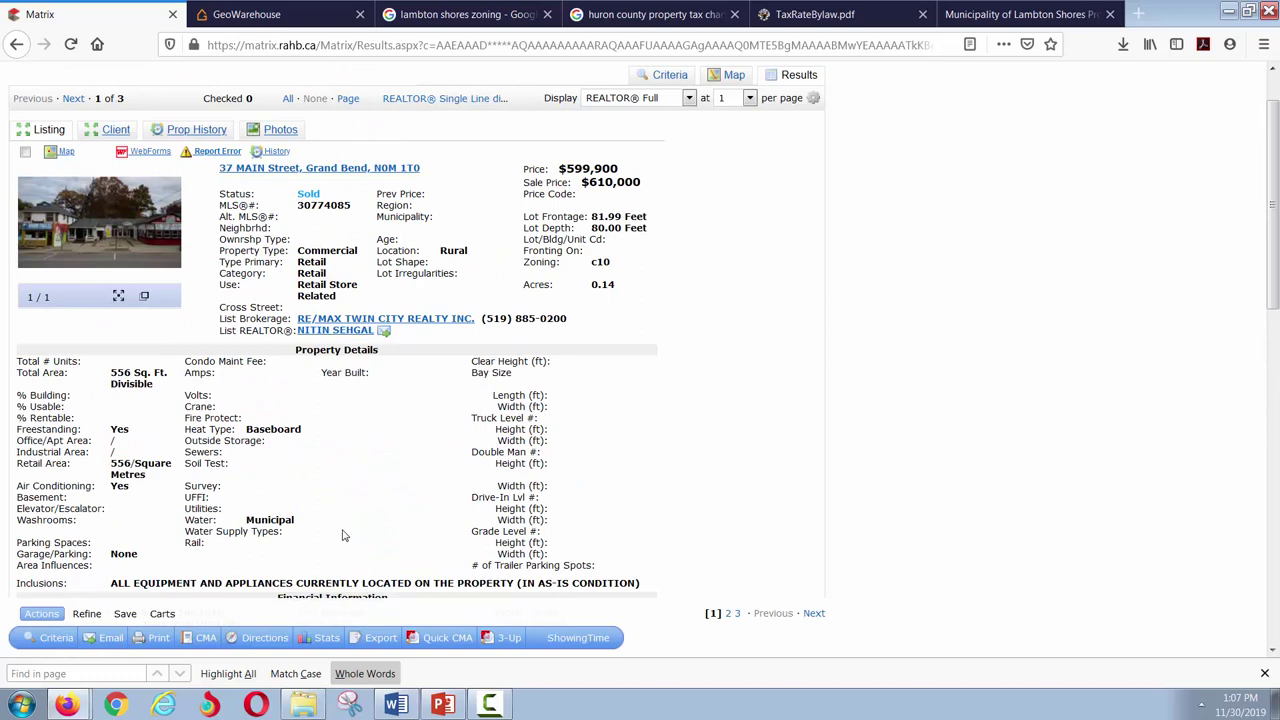
key(shift+Left)
key(shift+Left)
key(shift+Left)
key(shift+Left)
key(shift+Left)
key(shift+Left)
key(shift+Left)
key(shift+Left)
key(shift+Left)
key(shift+Left)
key(shift+Left)
key(shift+Left)
key(shift+Left)
key(shift+Left)
key(shift+Left)
key(shift+Left)
key(shift+Left)
key(shift+Left)
key(shift+Left)
key(shift+Left)
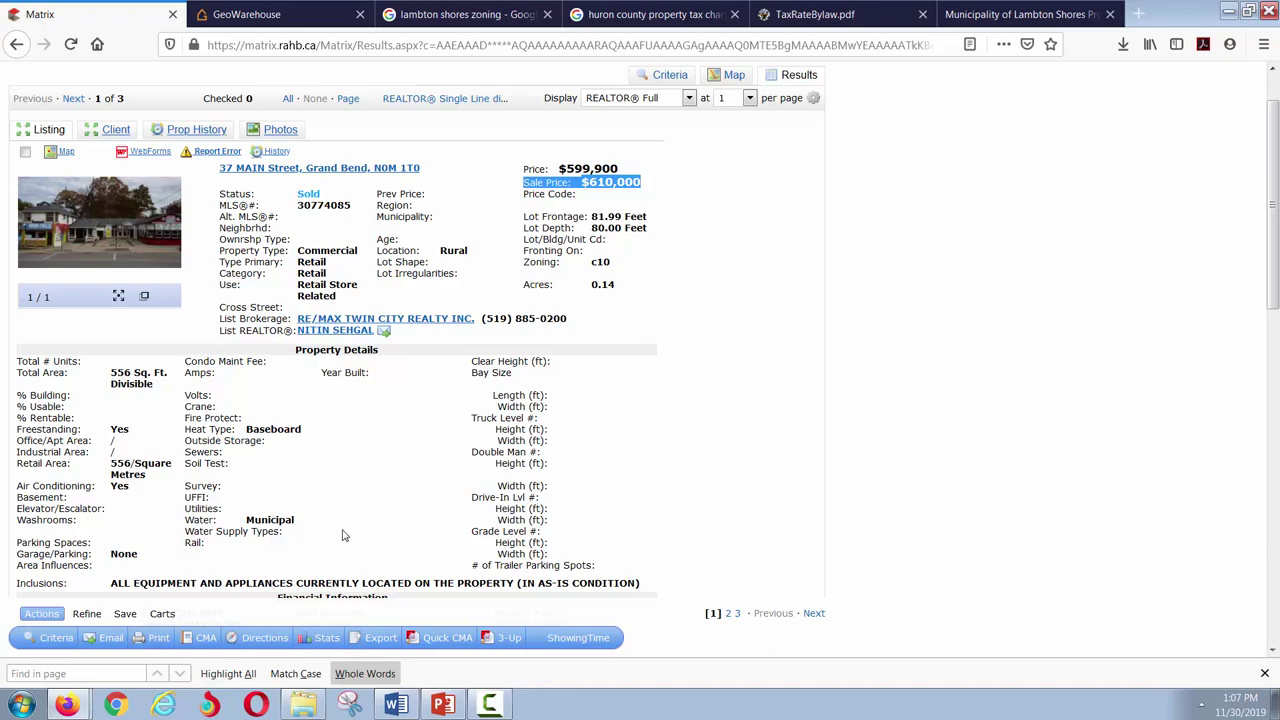
Scroll down to the listing's Sale Information section and back up
scroll(342, 535, down, 10)
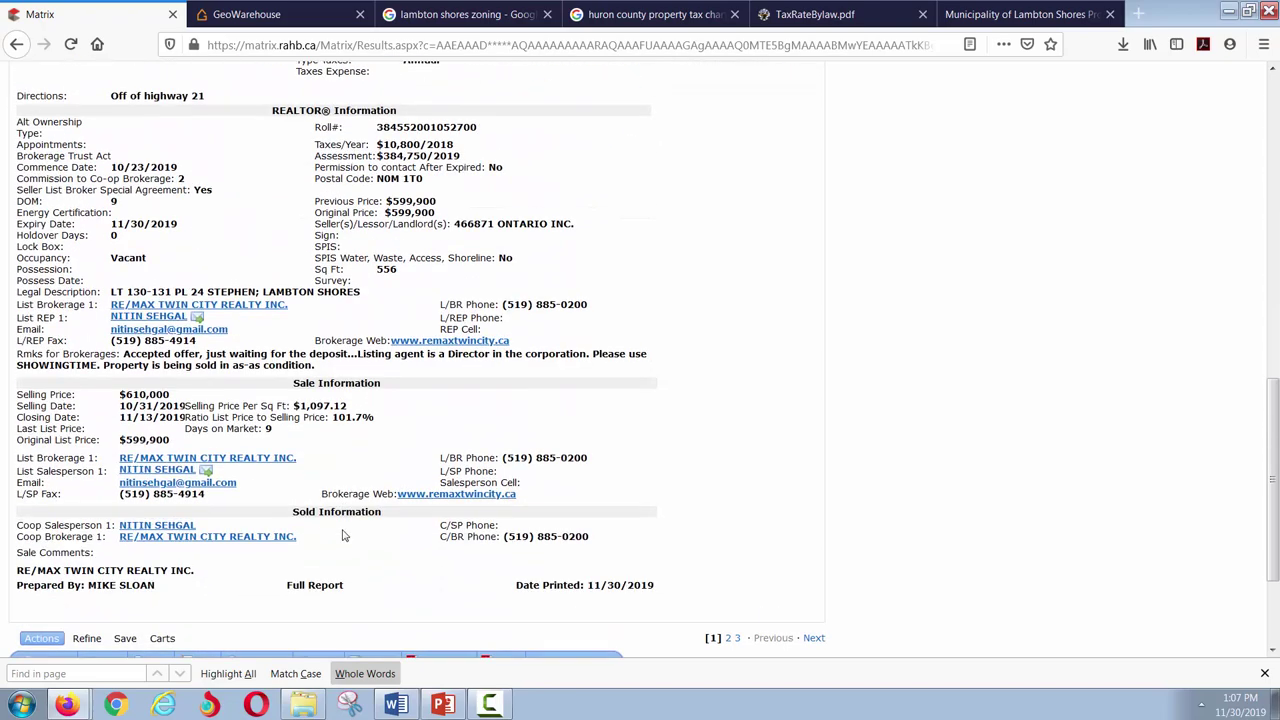
scroll(342, 535, down, 1)
scroll(342, 535, up, 2)
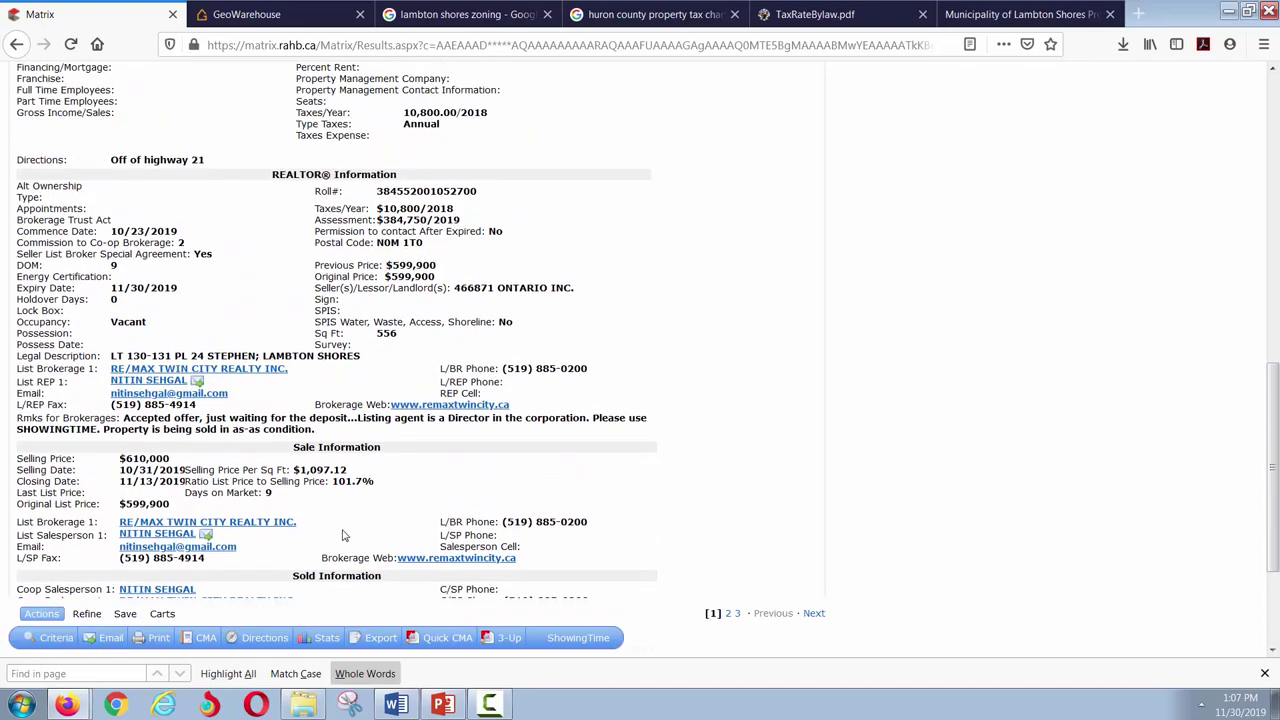
scroll(342, 535, down, 2)
scroll(342, 535, up, 2)
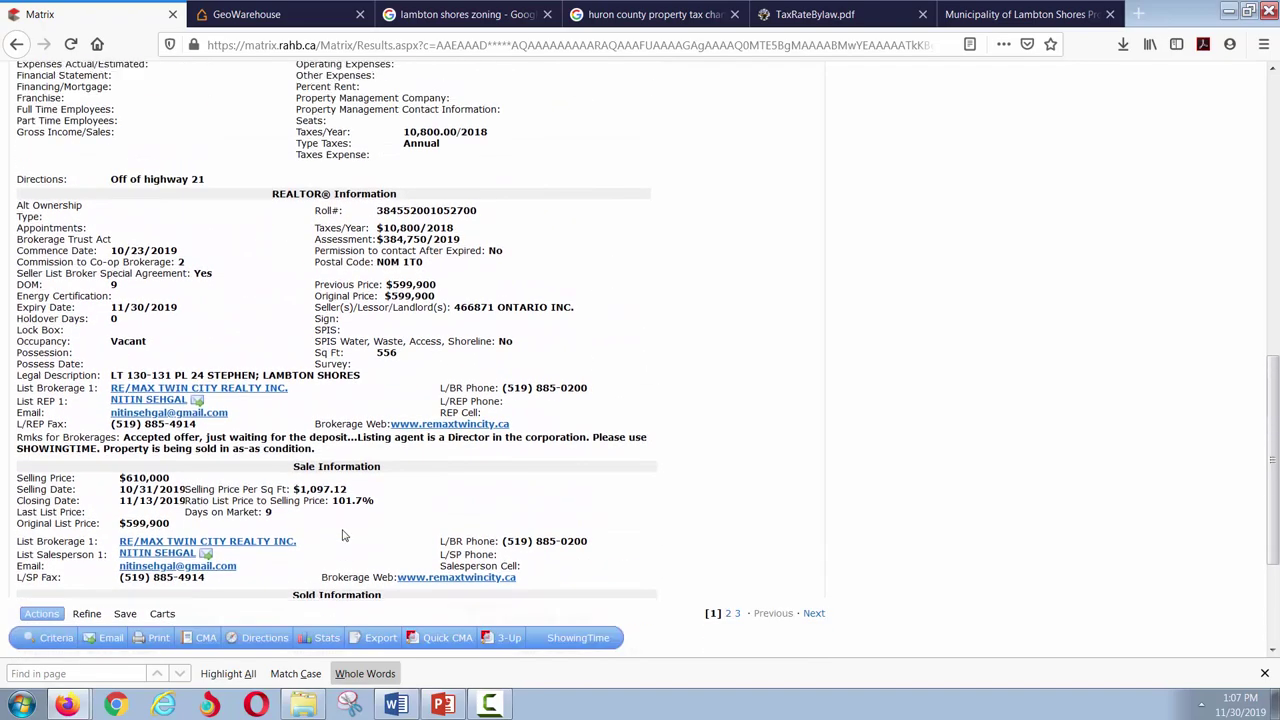
scroll(342, 535, up, 10)
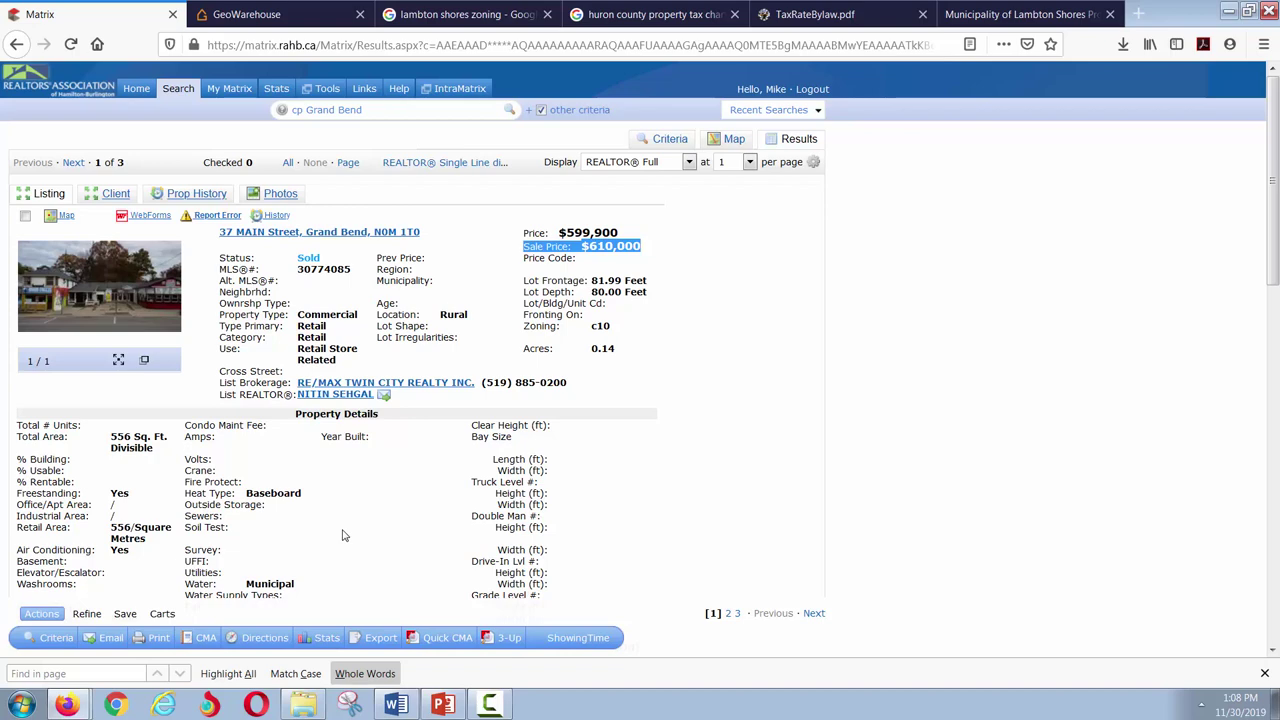
scroll(342, 536, down, 3)
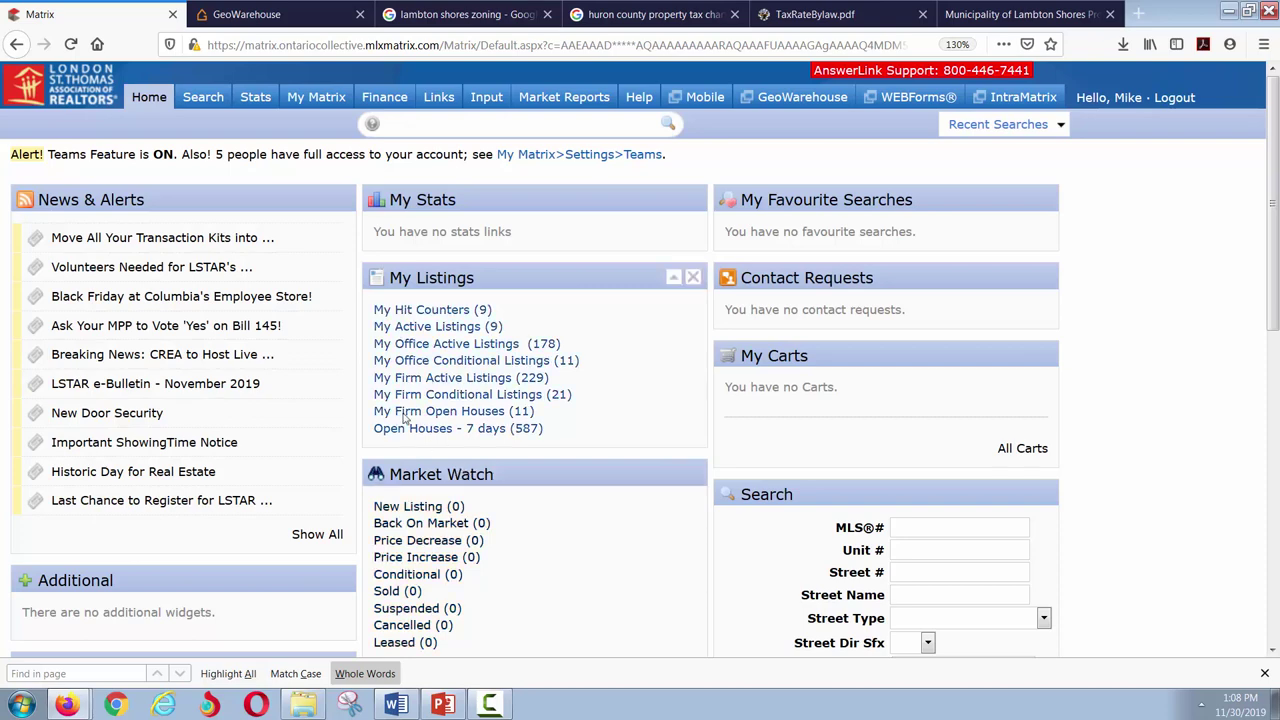
mouse_move(902, 108)
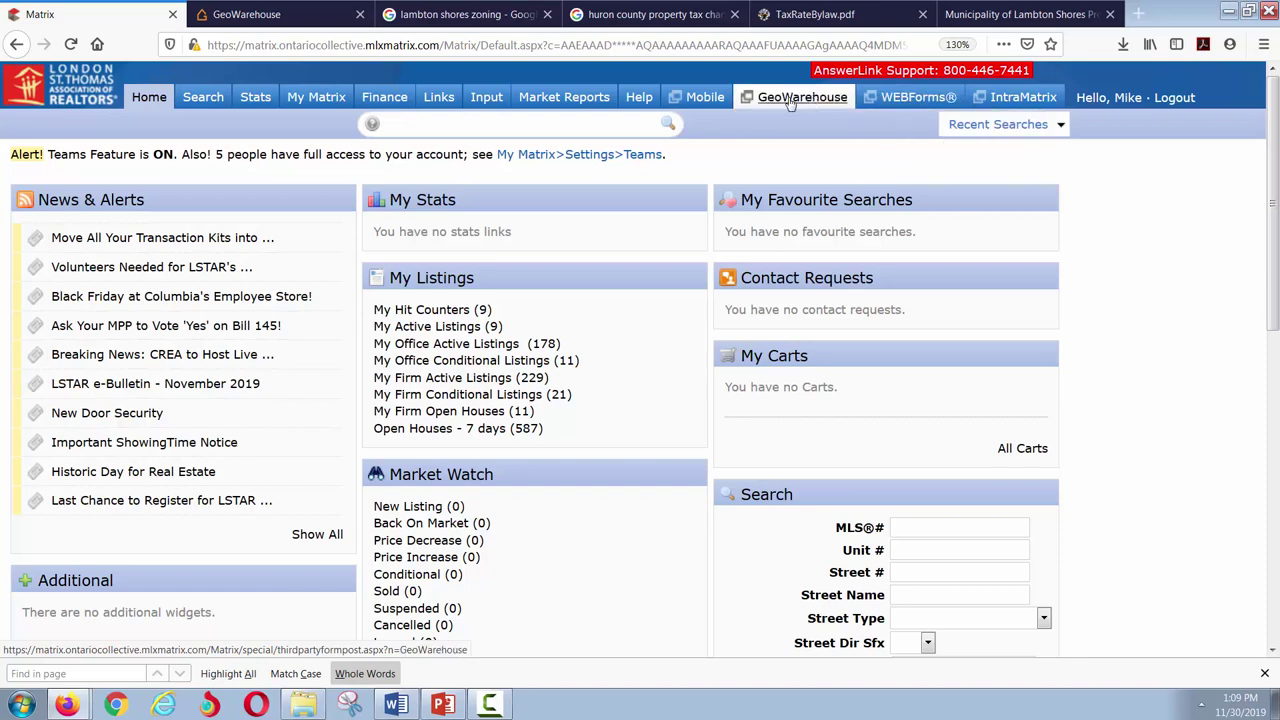
click(243, 18)
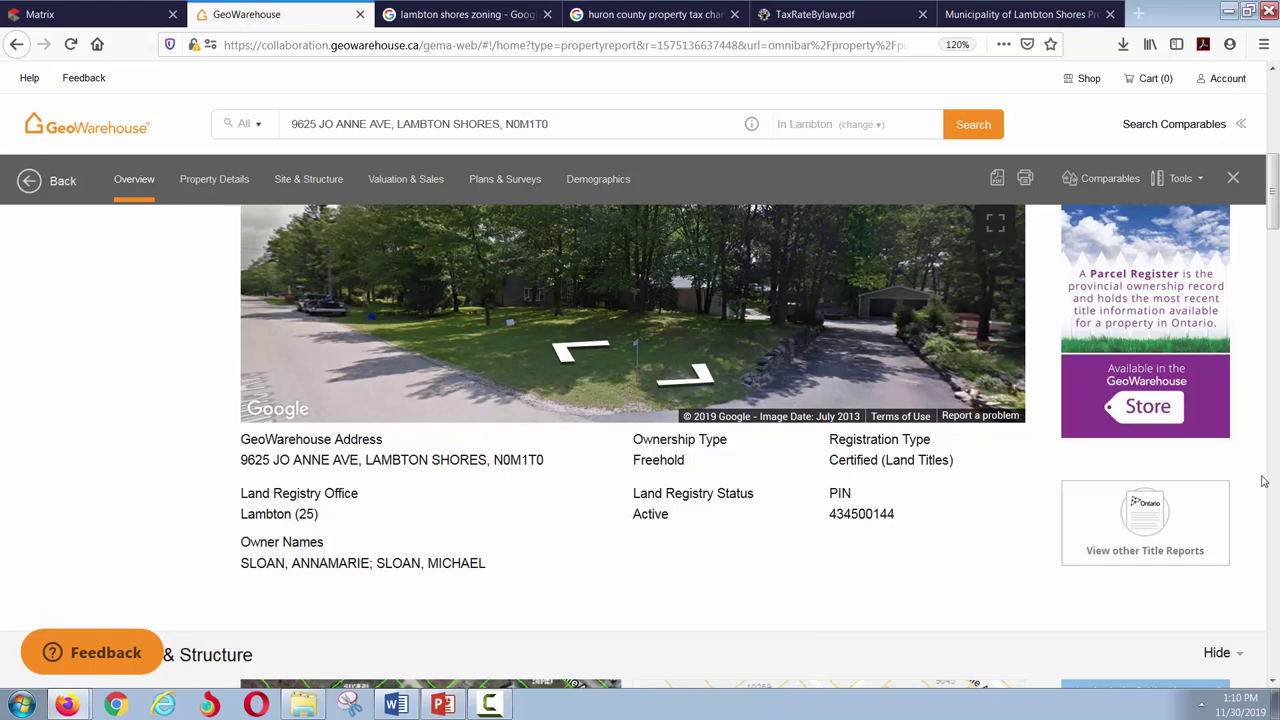
Scroll up to Property Details and open the $30.40 Parcel Register offer for the property
scroll(1263, 481, up, 1)
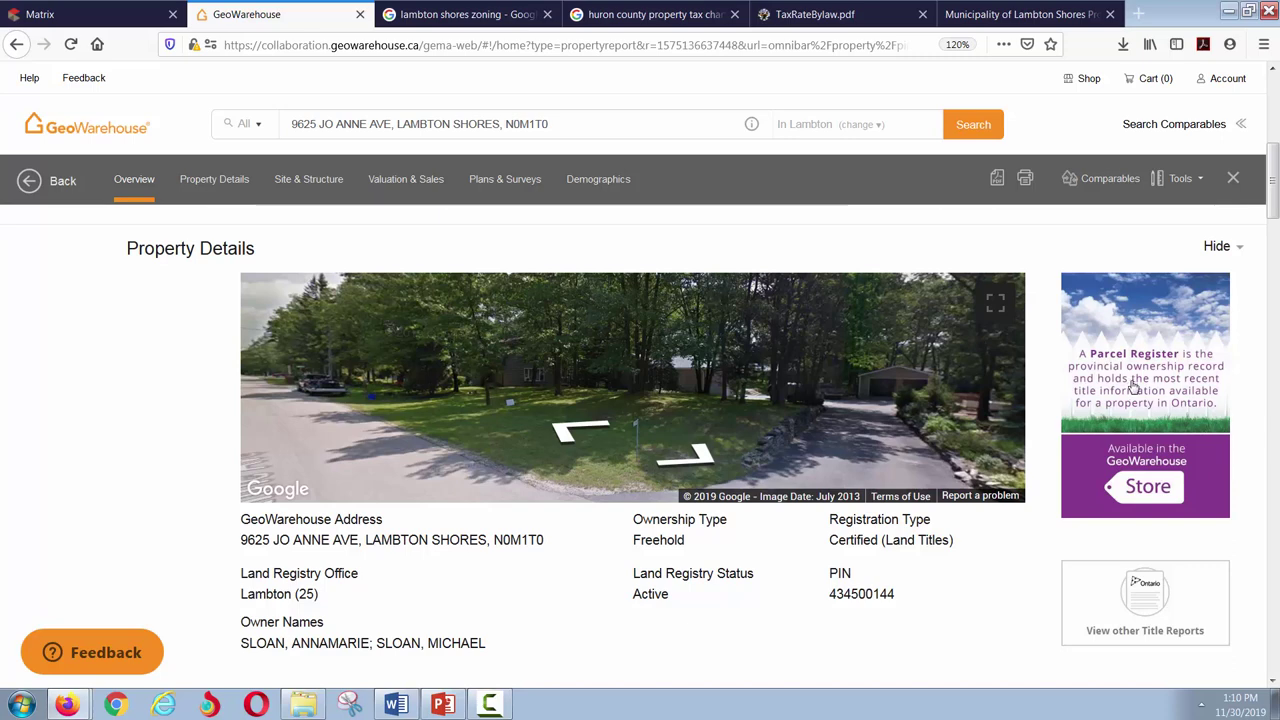
click(1133, 388)
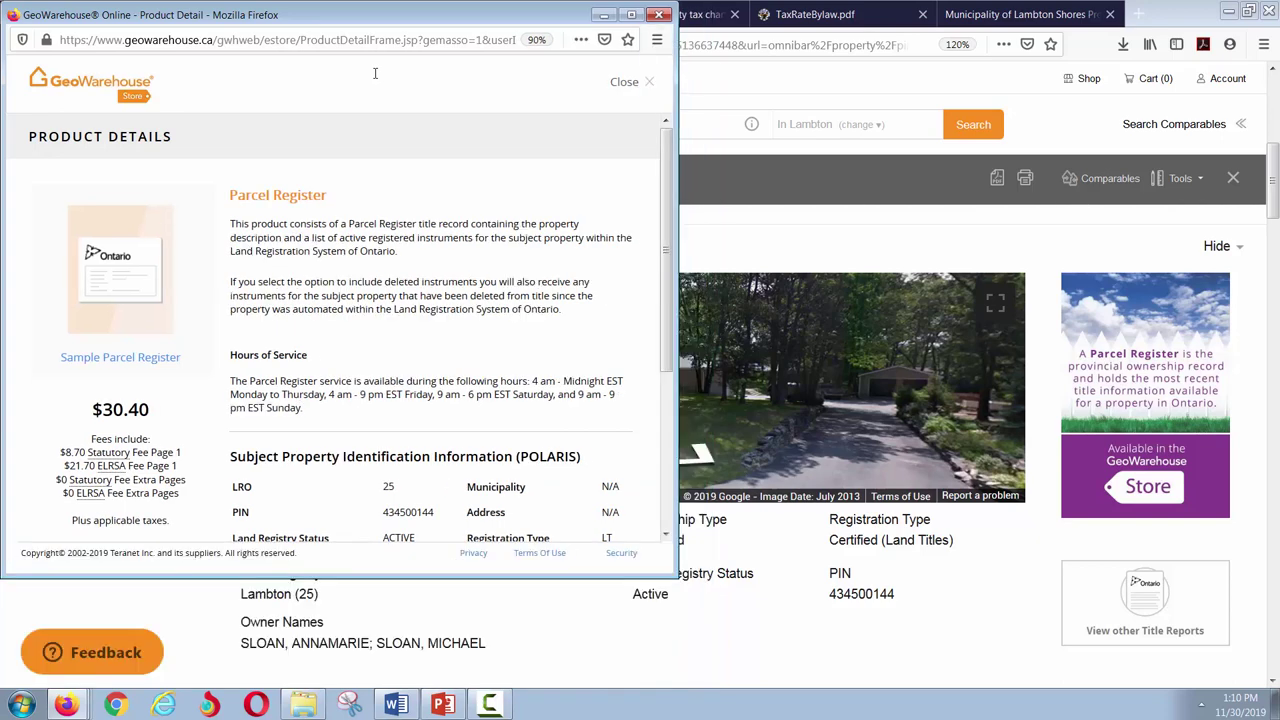
Close the $30.40 Parcel Register details and open the $8 Residential Detailed Report Level 2 offer
click(660, 14)
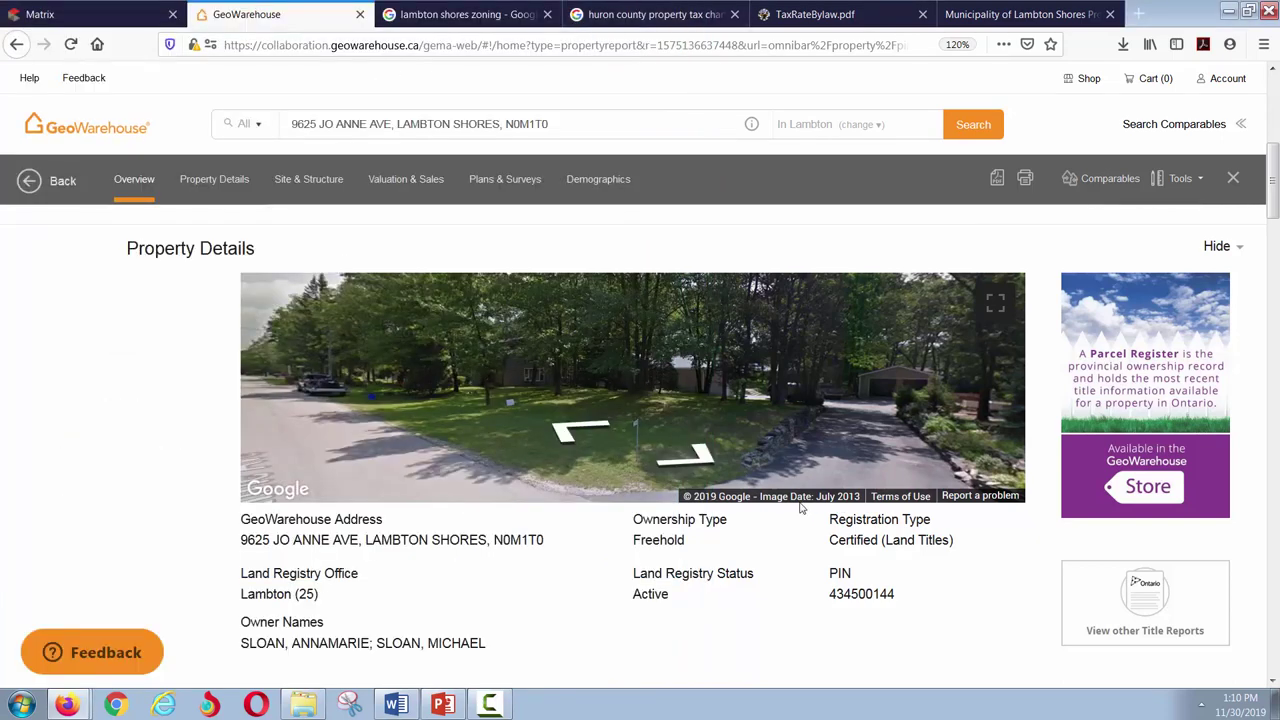
scroll(950, 550, down, 5)
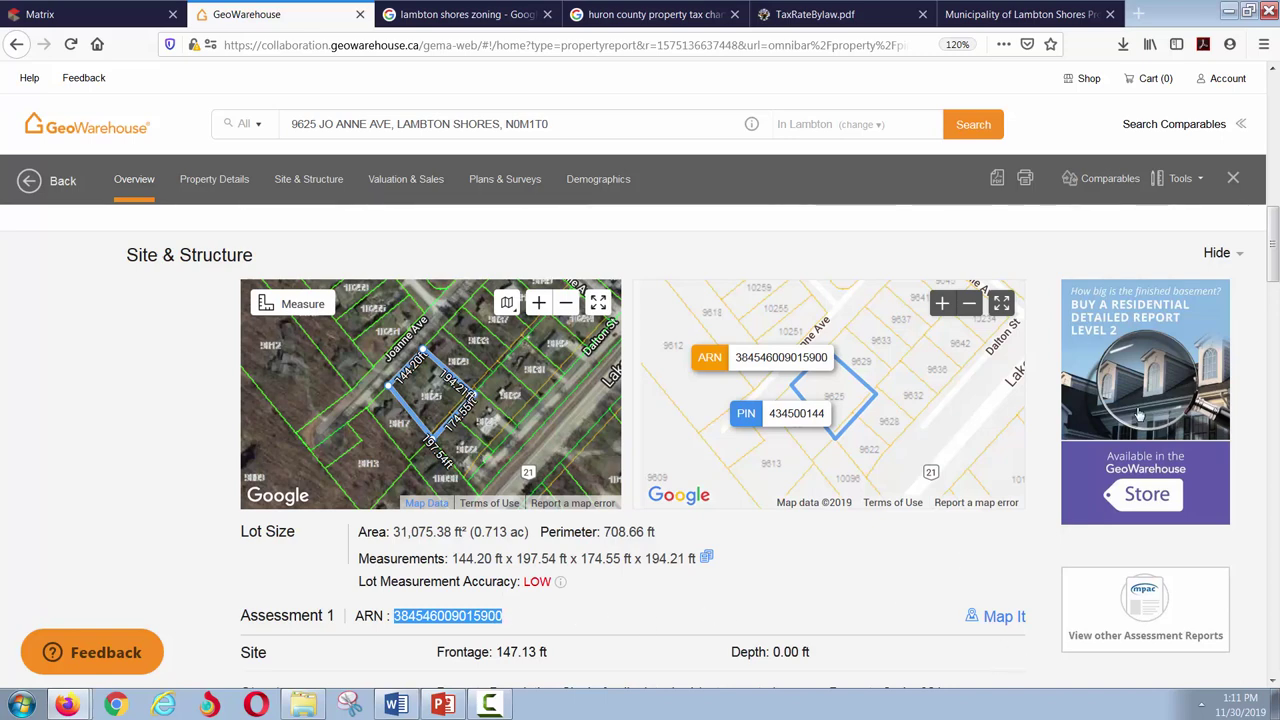
click(1138, 413)
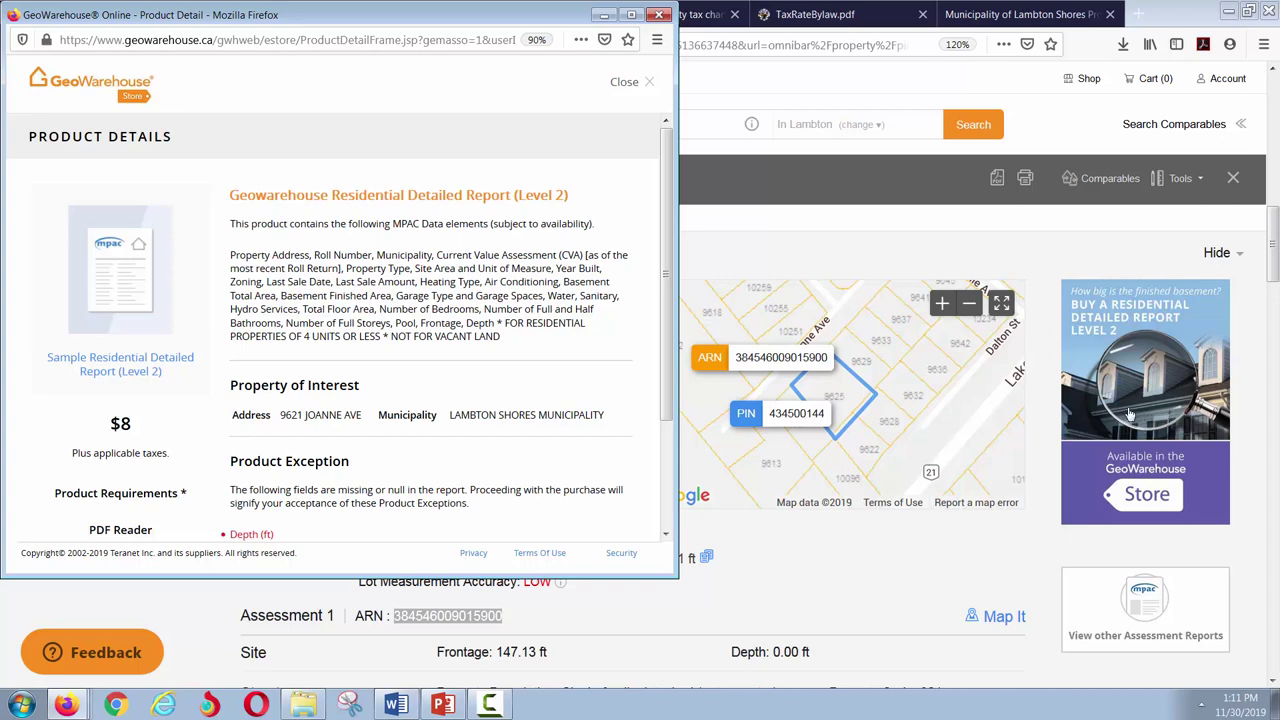
Read through the $8 Level 2 report's contents down to Add to Cart, then close the popup
drag(286, 415, 375, 428)
click(322, 427)
scroll(390, 470, down, 2)
scroll(386, 476, up, 2)
scroll(352, 445, down, 3)
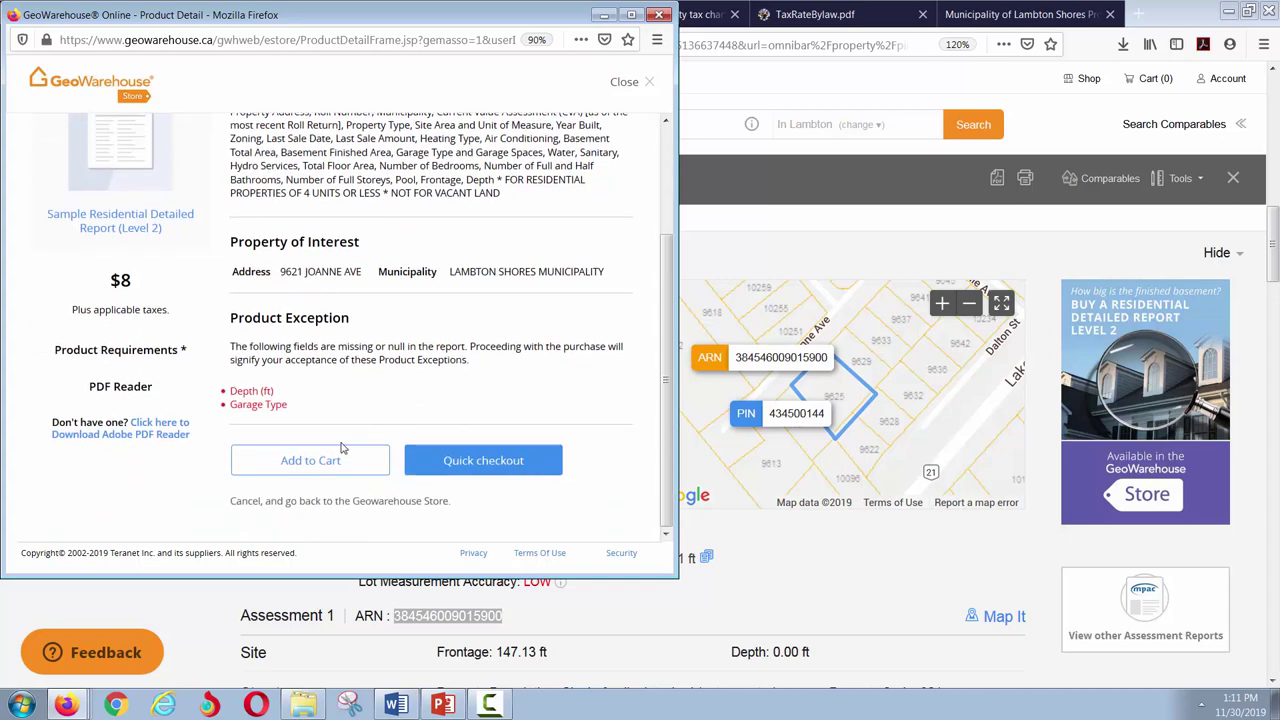
scroll(337, 445, up, 3)
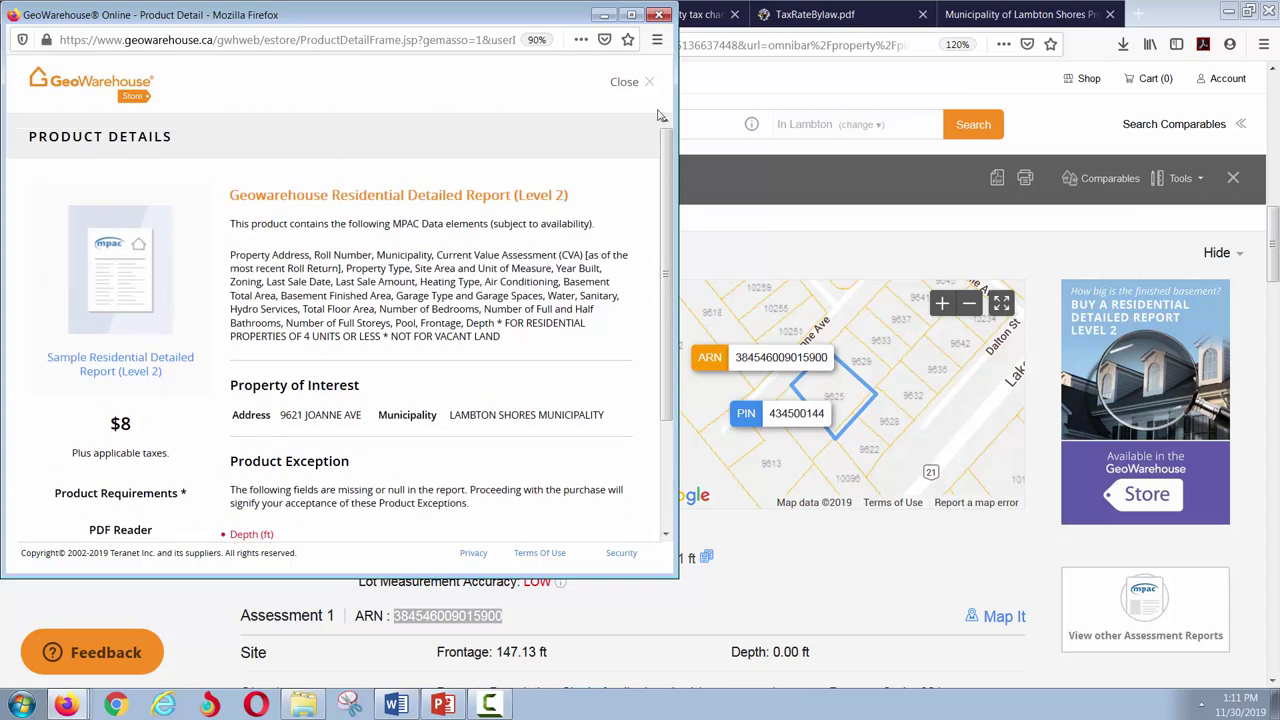
click(659, 14)
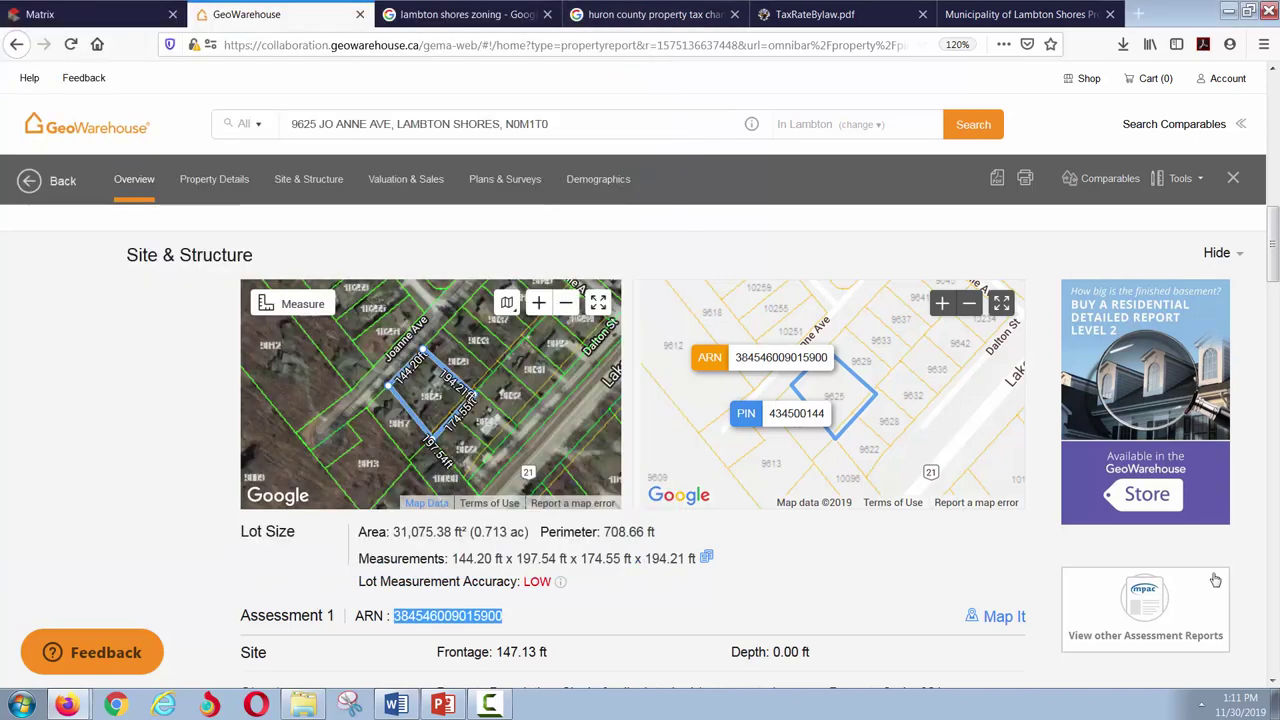
Browse the other assessment reports for sale and open the Level 1 detailed report sample
click(1145, 605)
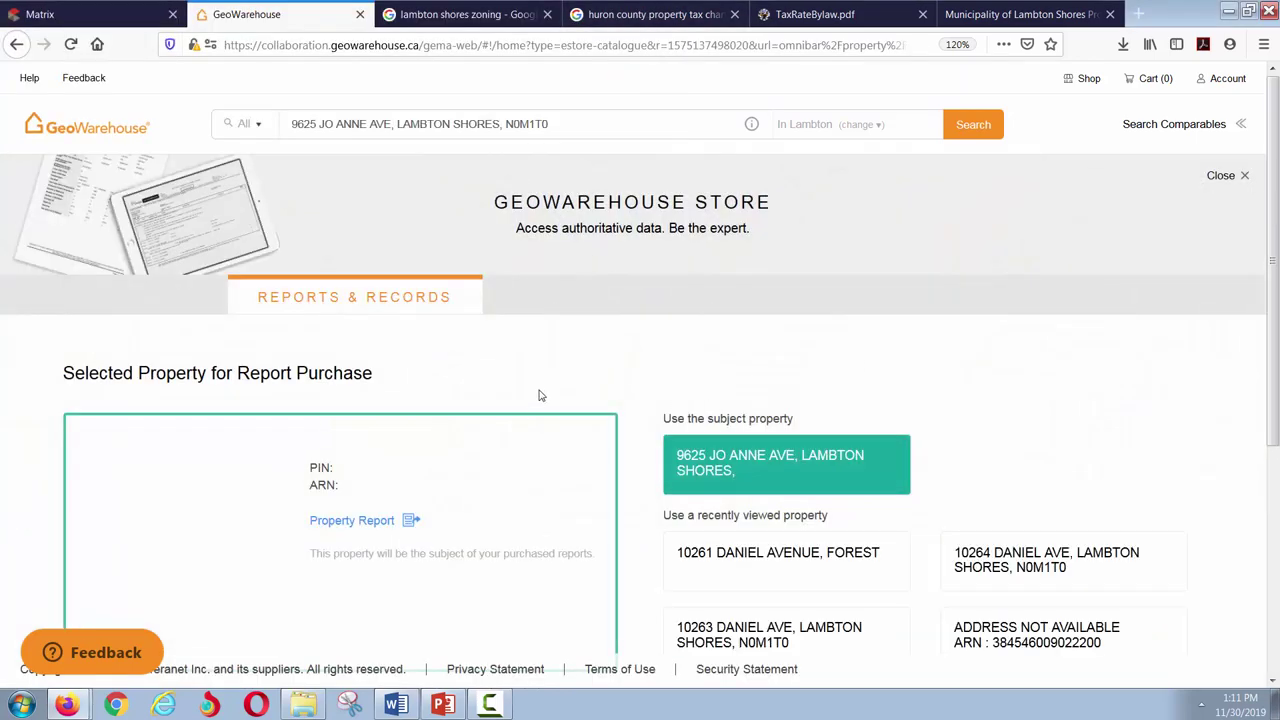
scroll(540, 390, down, 3)
scroll(560, 345, down, 3)
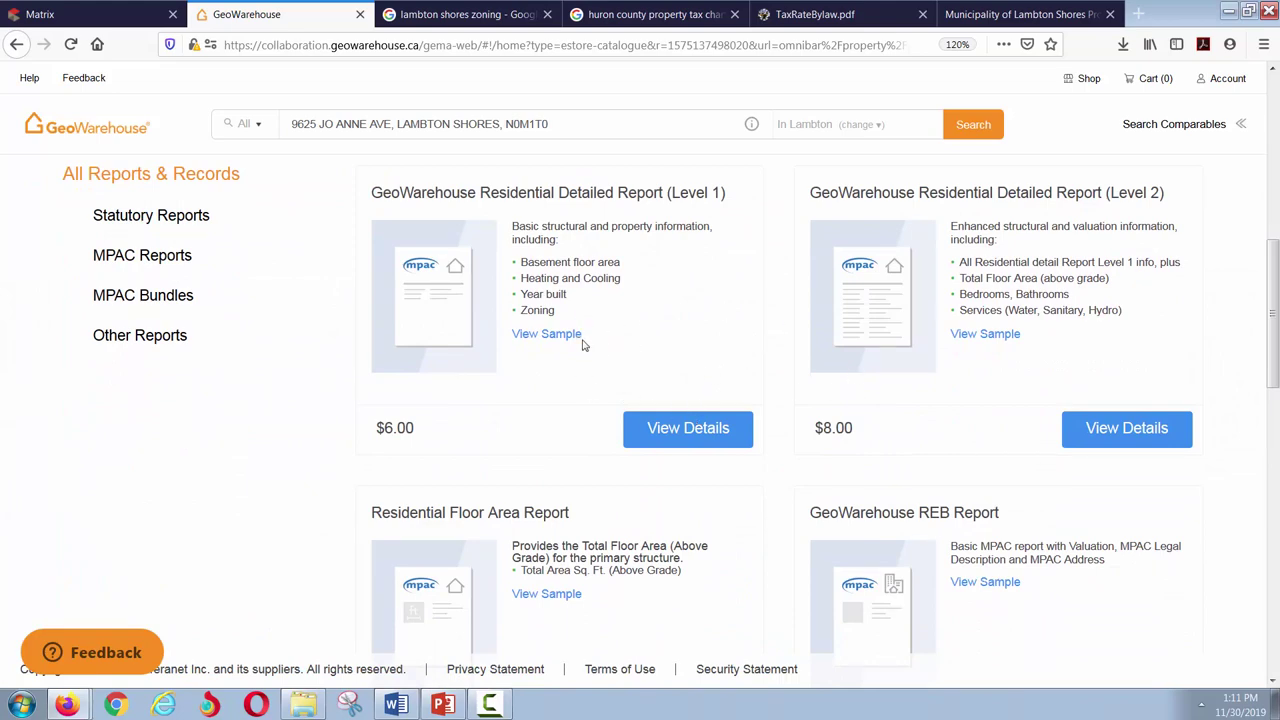
click(578, 334)
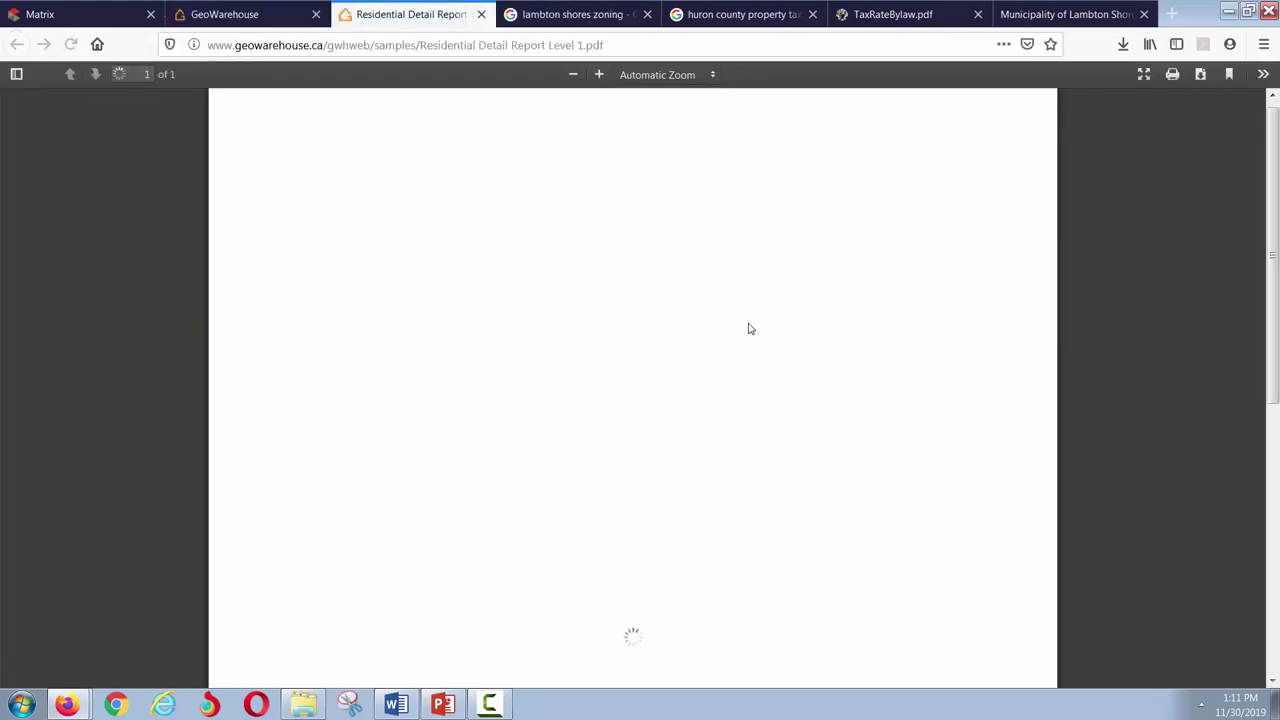
Scroll through the Level 1 sample report, highlighting and clearing its table text
scroll(685, 385, down, 2)
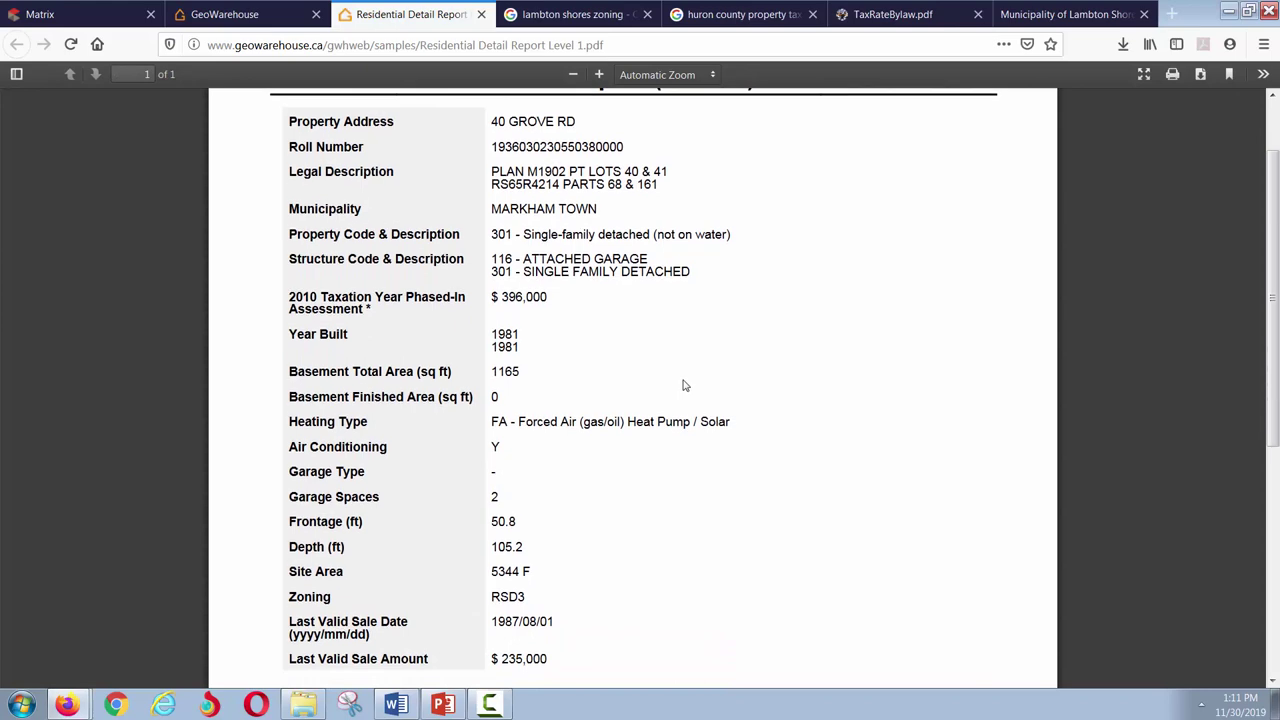
scroll(685, 385, down, 4)
scroll(623, 403, up, 2)
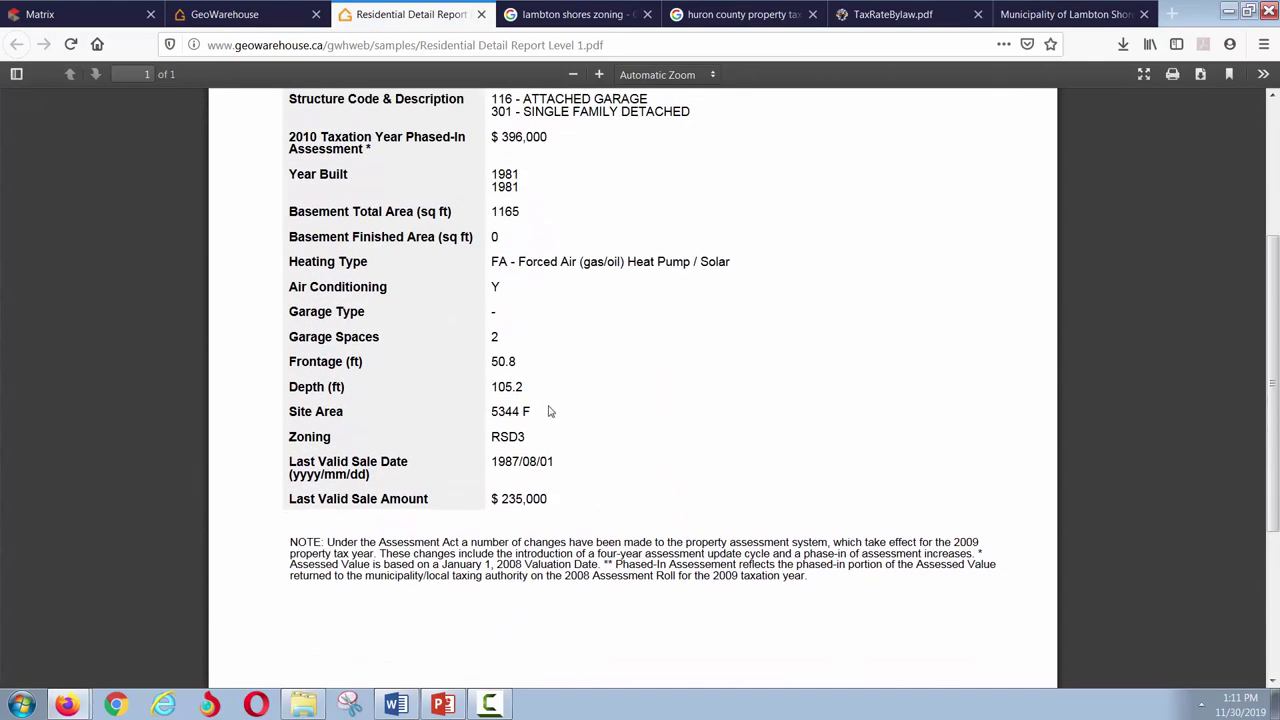
drag(537, 437, 481, 440)
click(541, 451)
scroll(600, 460, up, 4)
scroll(592, 458, down, 3)
scroll(571, 471, up, 3)
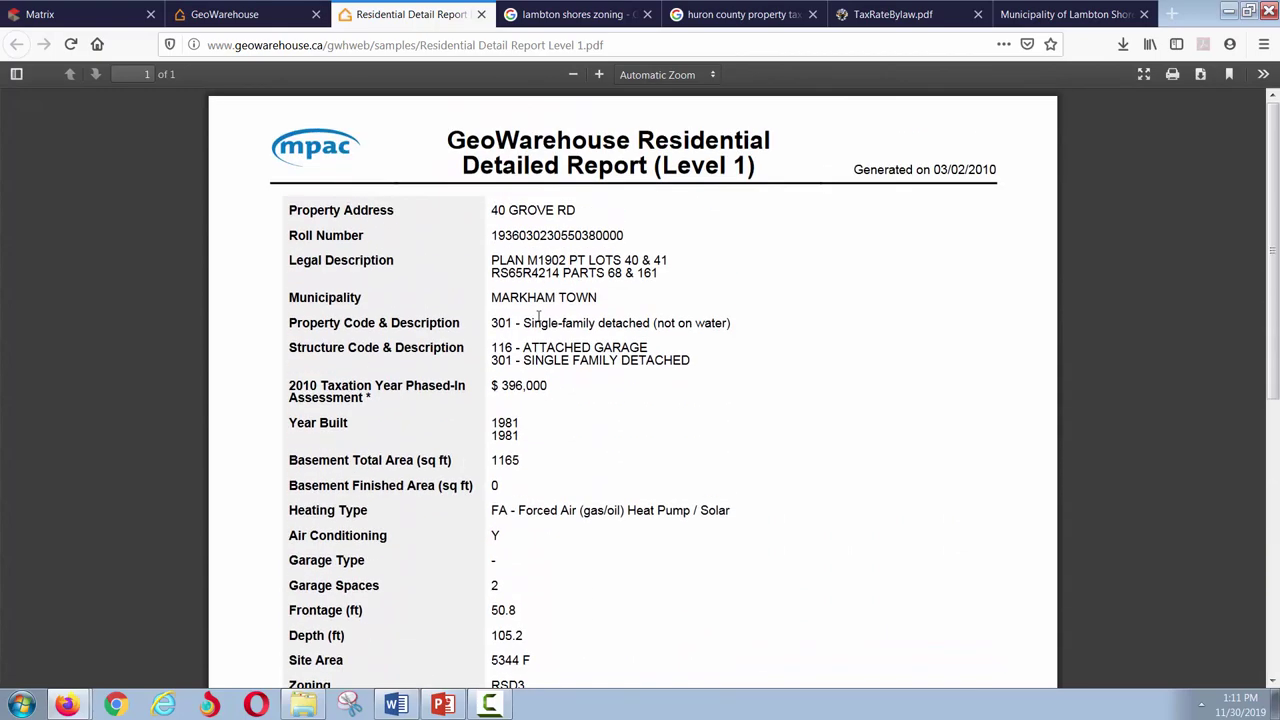
drag(491, 297, 622, 322)
scroll(603, 429, down, 3)
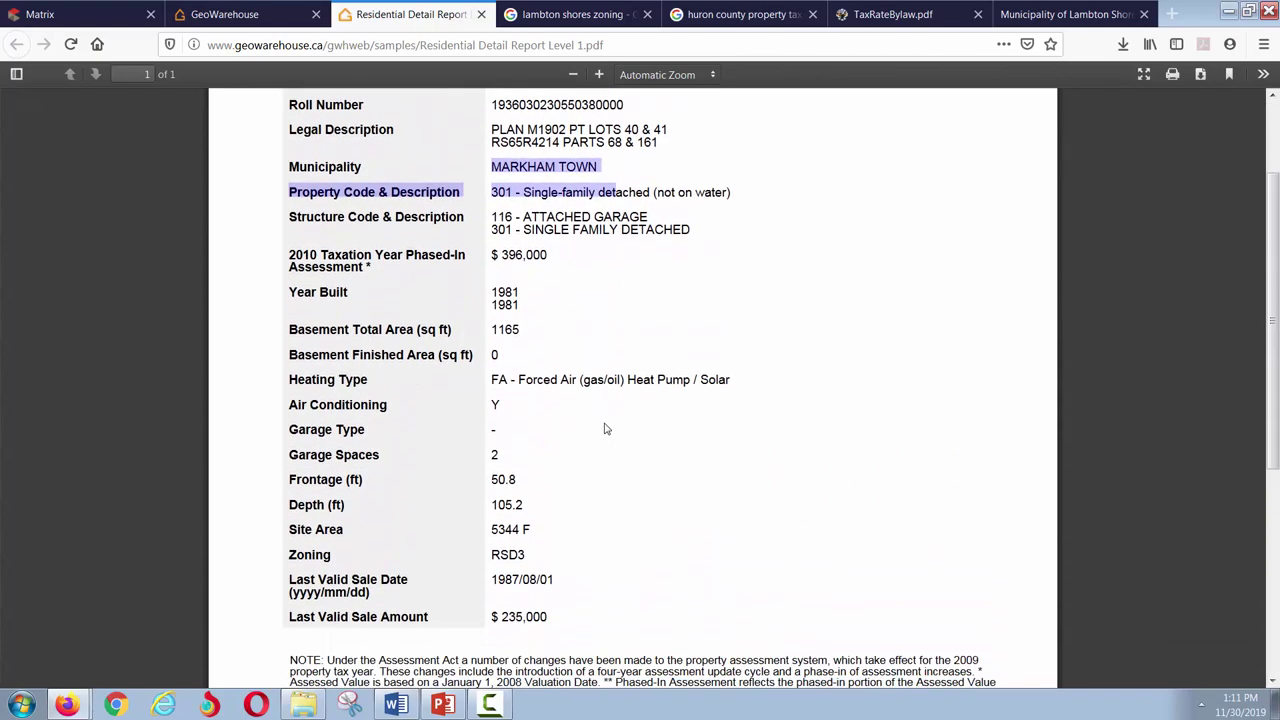
click(608, 442)
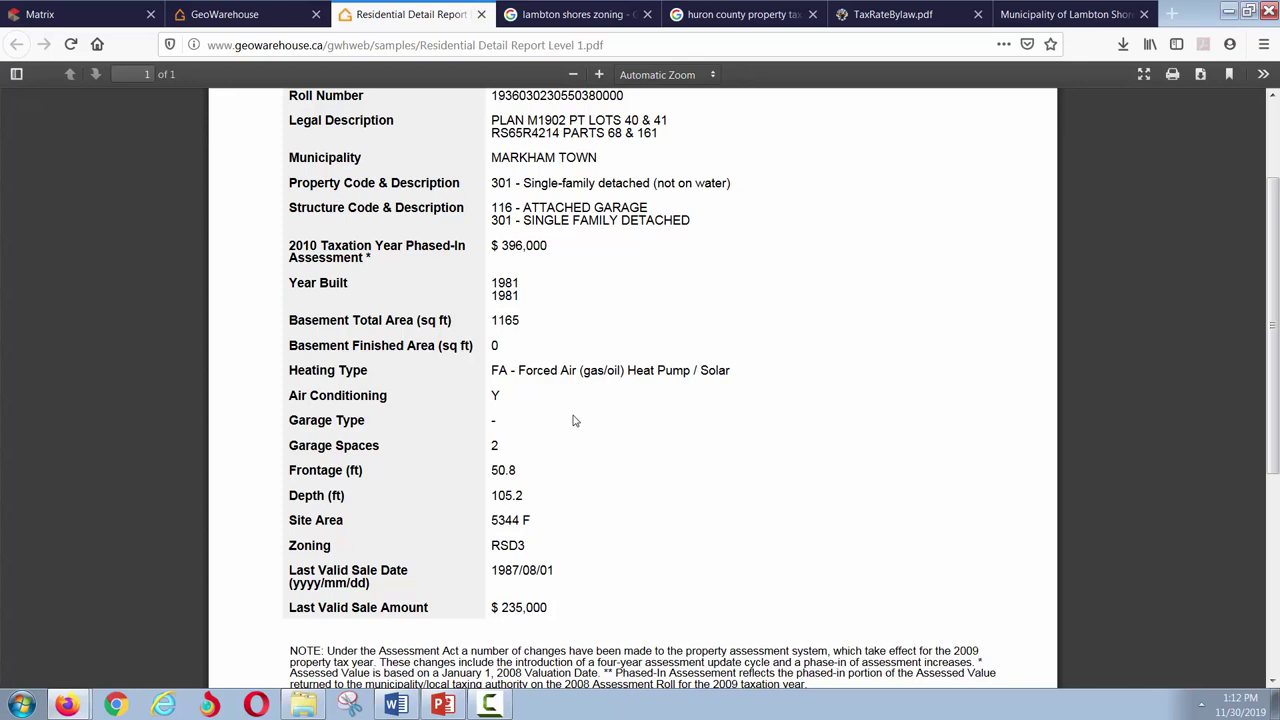
Review the sample's Property Address through Legal Description rows, then return to the report catalogue
scroll(569, 420, up, 3)
drag(680, 287, 567, 289)
click(567, 290)
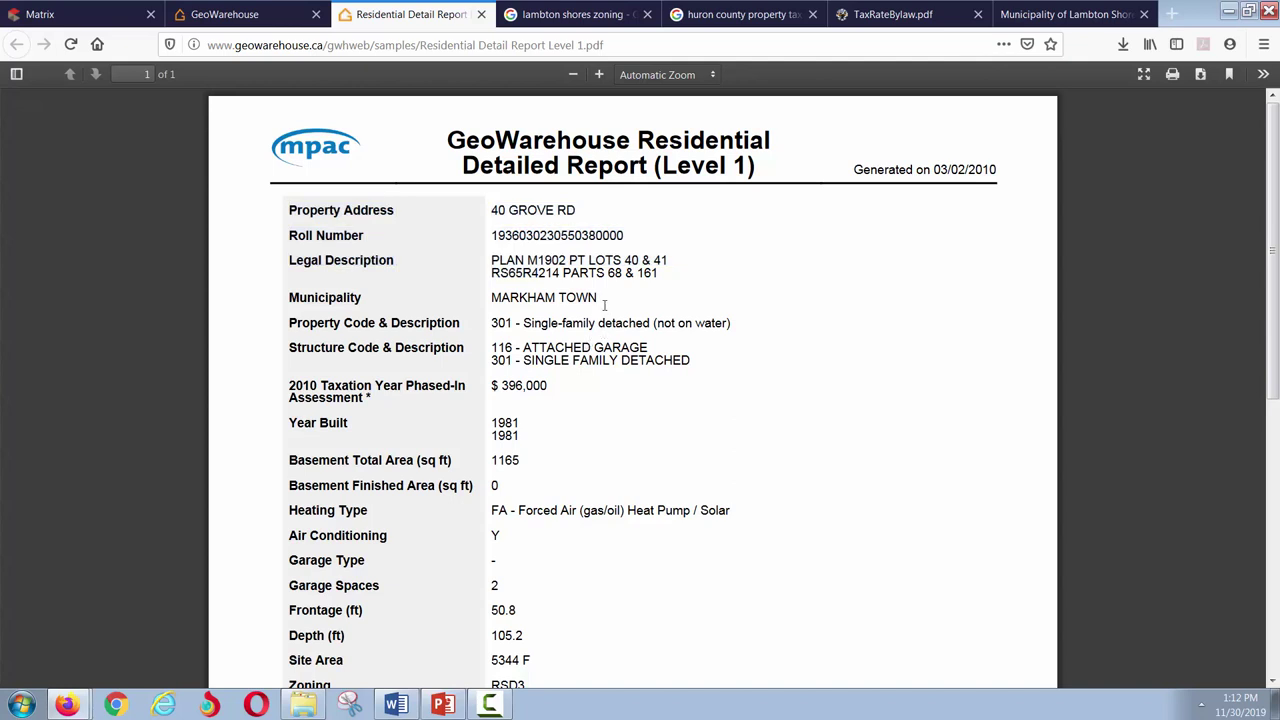
drag(672, 273, 561, 279)
click(561, 282)
scroll(546, 300, down, 3)
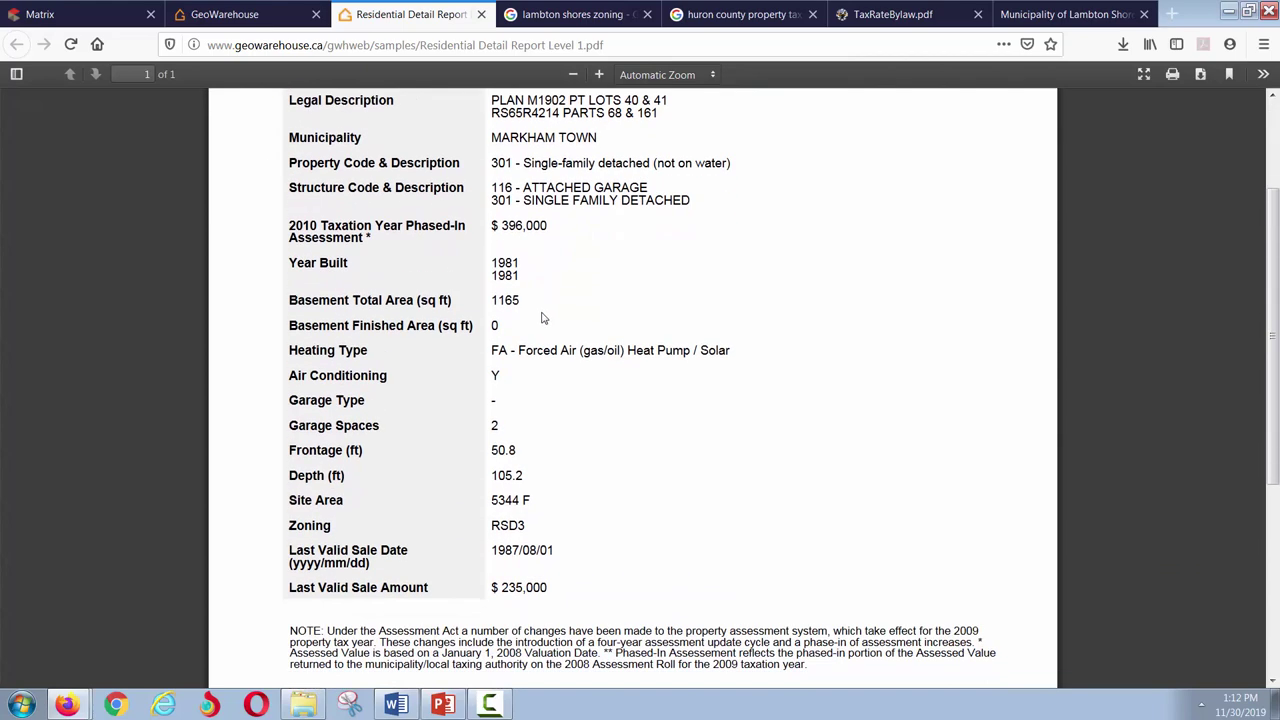
triple_click(526, 309)
click(526, 339)
triple_click(520, 267)
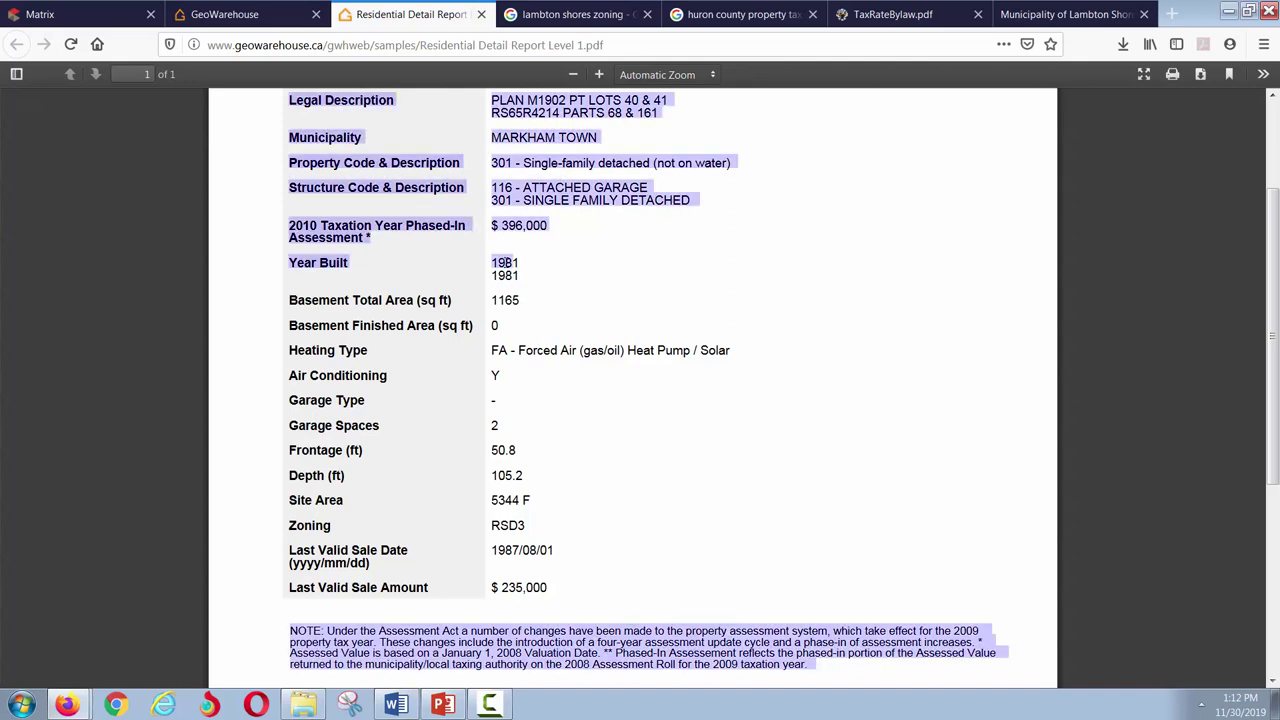
click(528, 287)
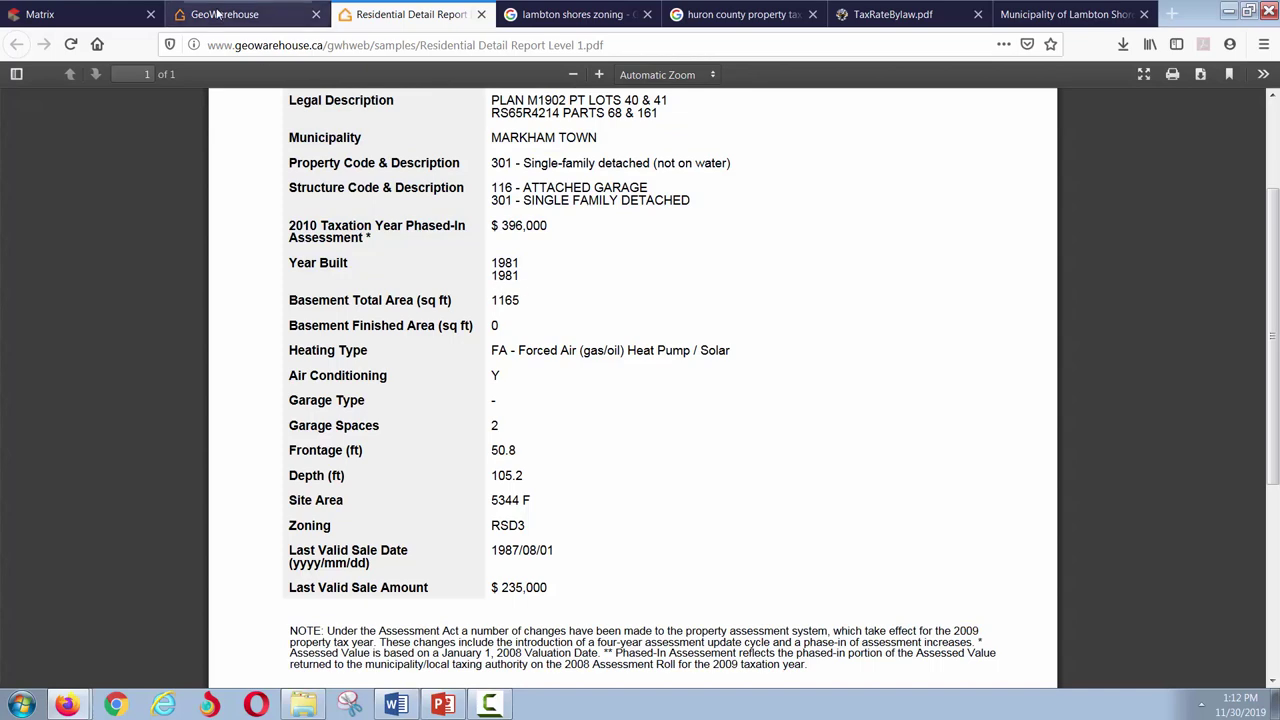
key(ctrl+shift+Tab)
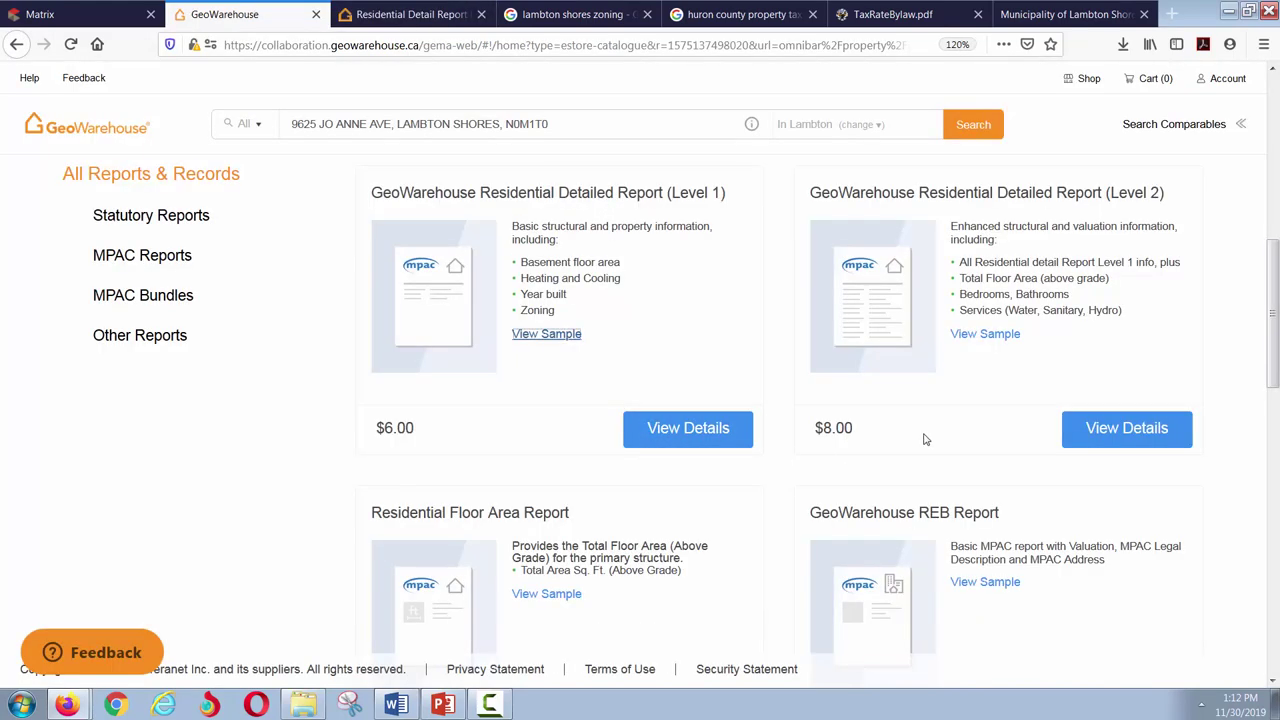
View the Level 2 residential report's product details, then close them
scroll(924, 439, down, 1)
scroll(924, 439, up, 1)
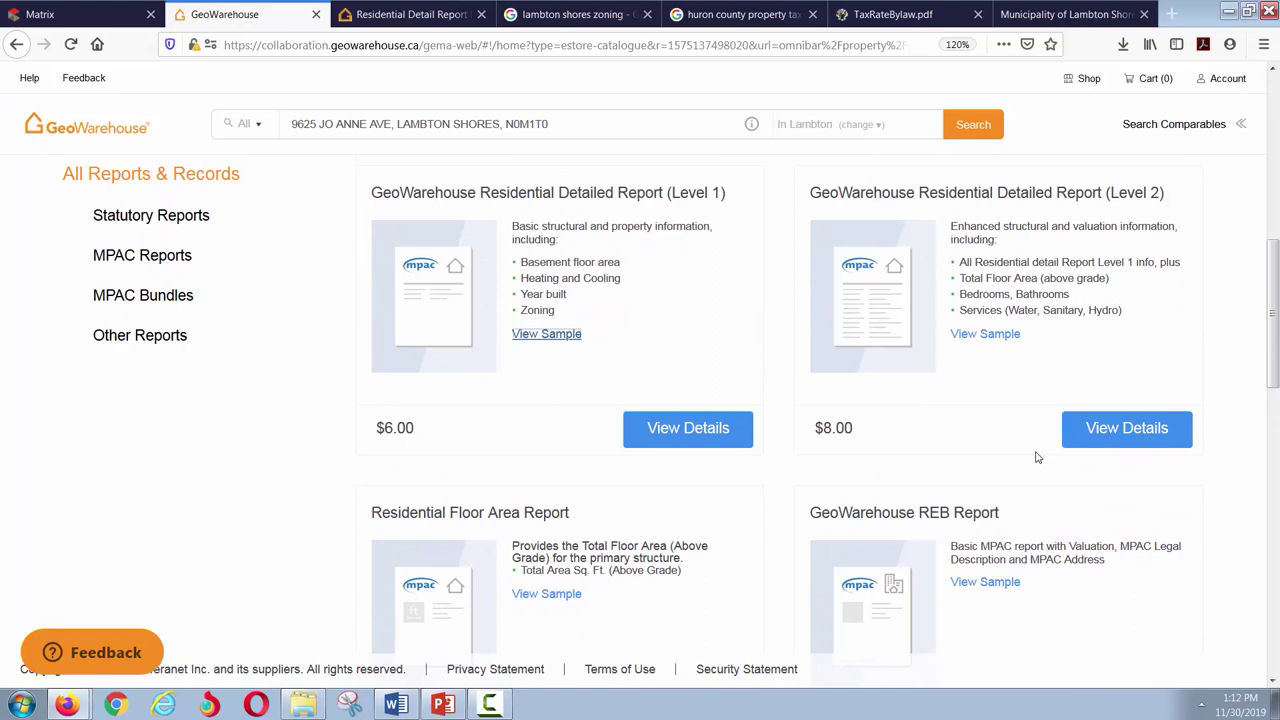
click(1097, 432)
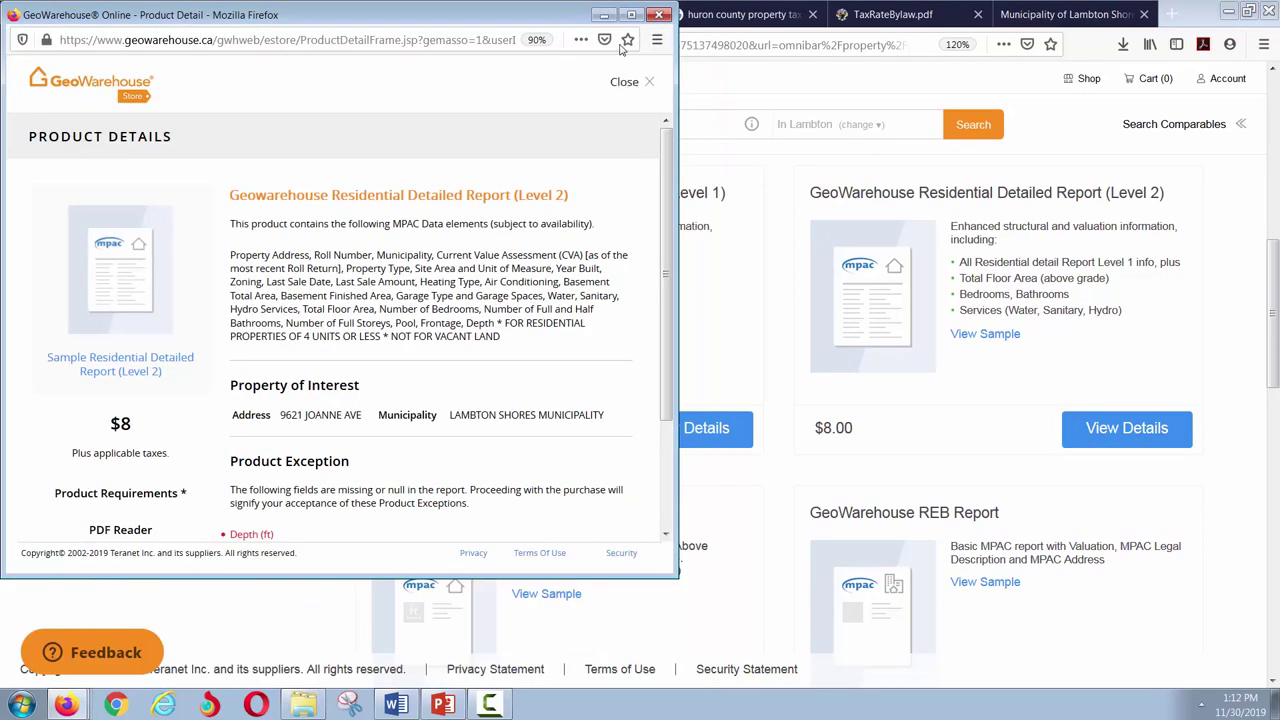
click(659, 15)
Open and scroll through the Level 2 report sample, then return to the catalogue
click(985, 334)
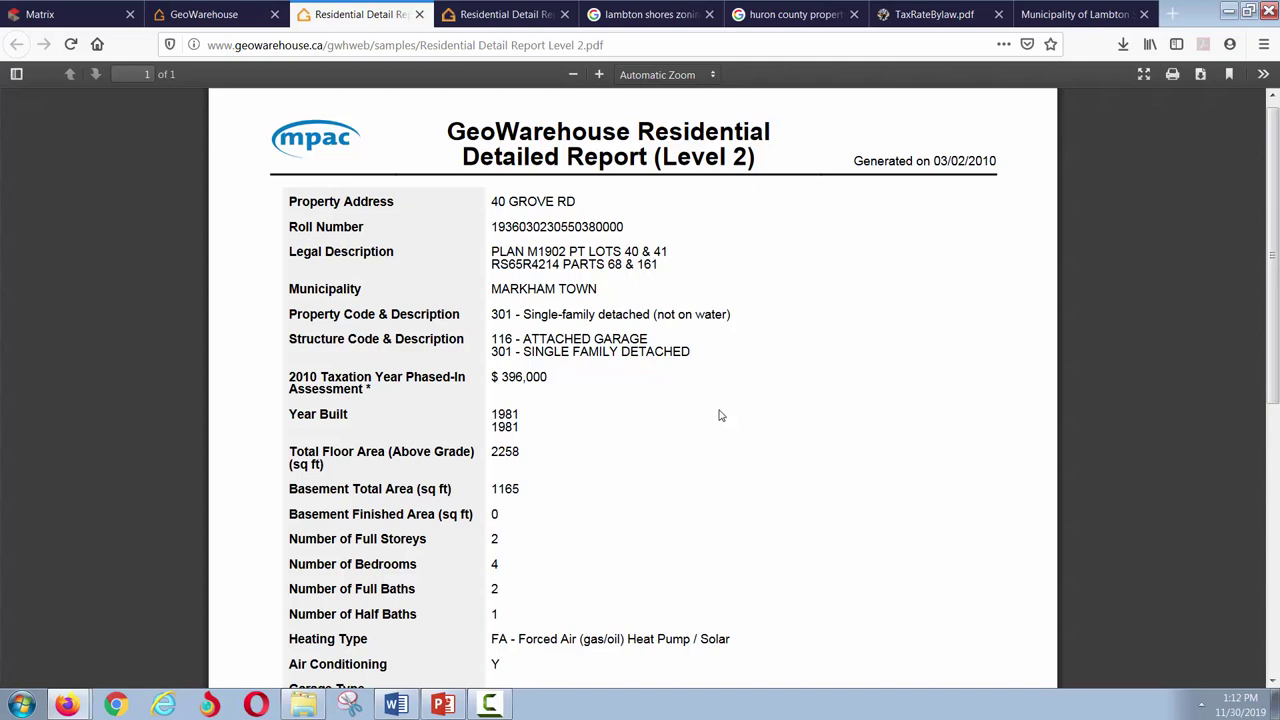
scroll(674, 460, down, 5)
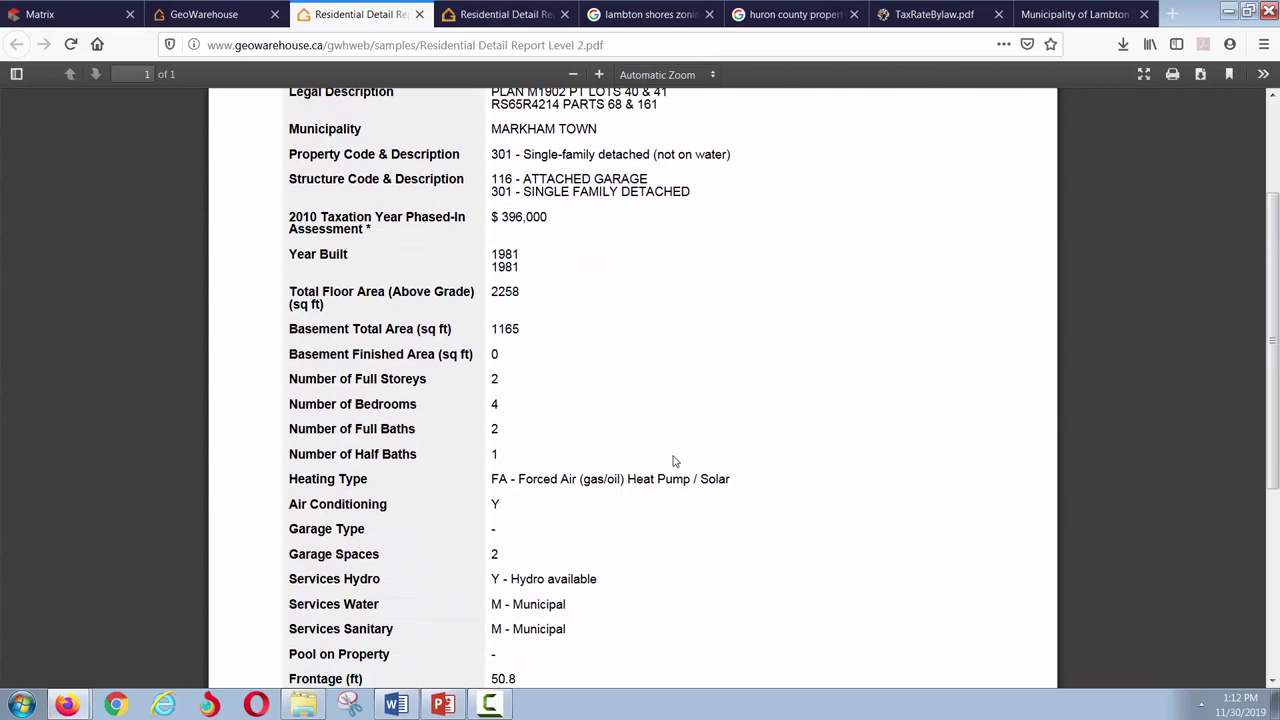
scroll(674, 462, down, 2)
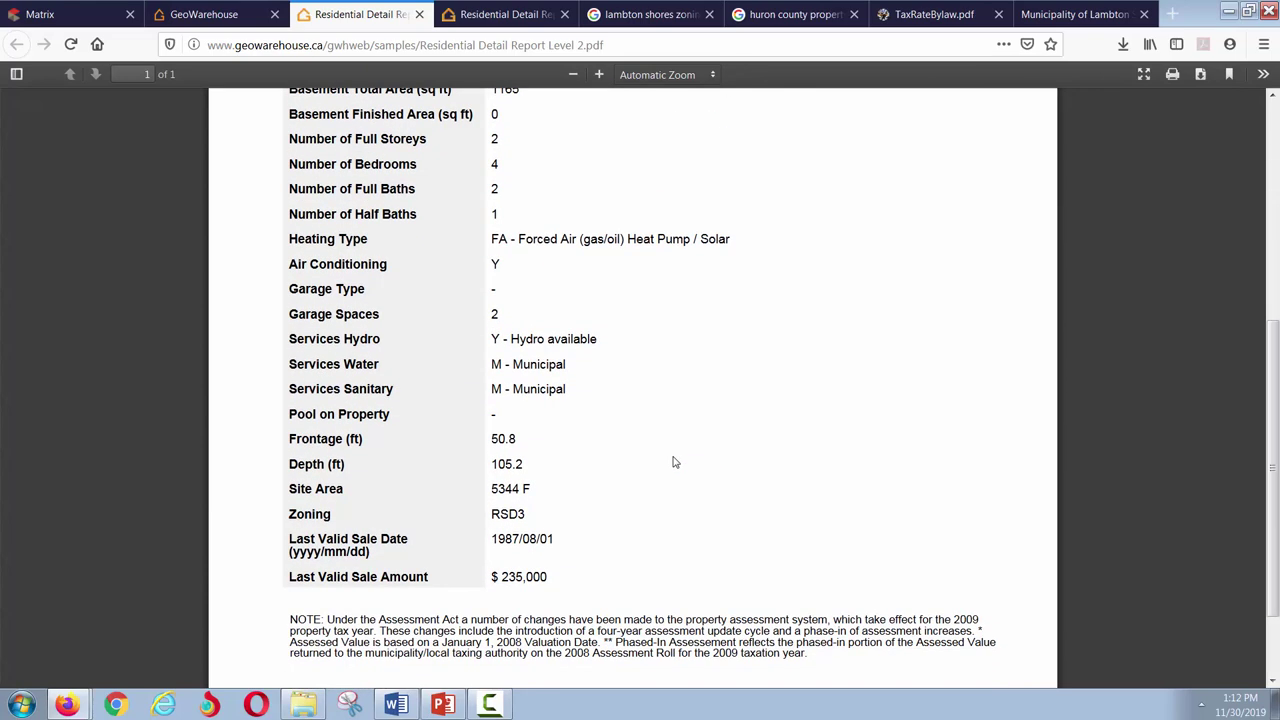
scroll(674, 462, up, 7)
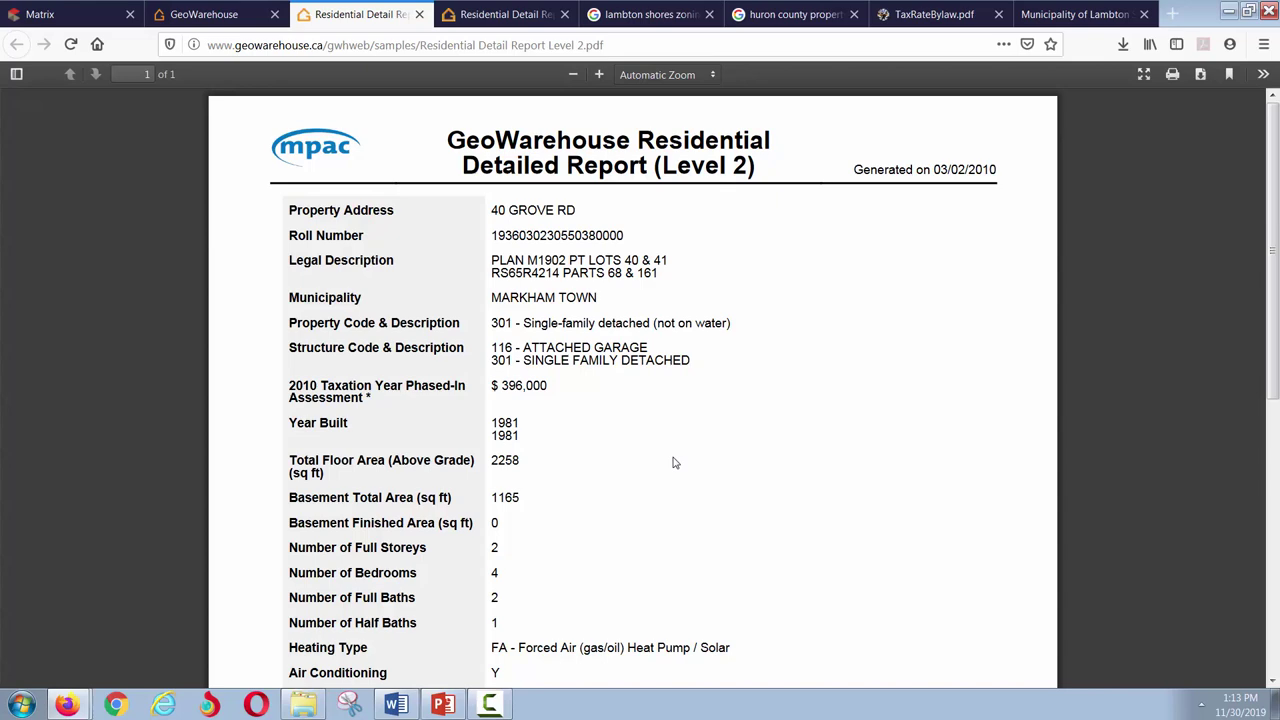
click(216, 16)
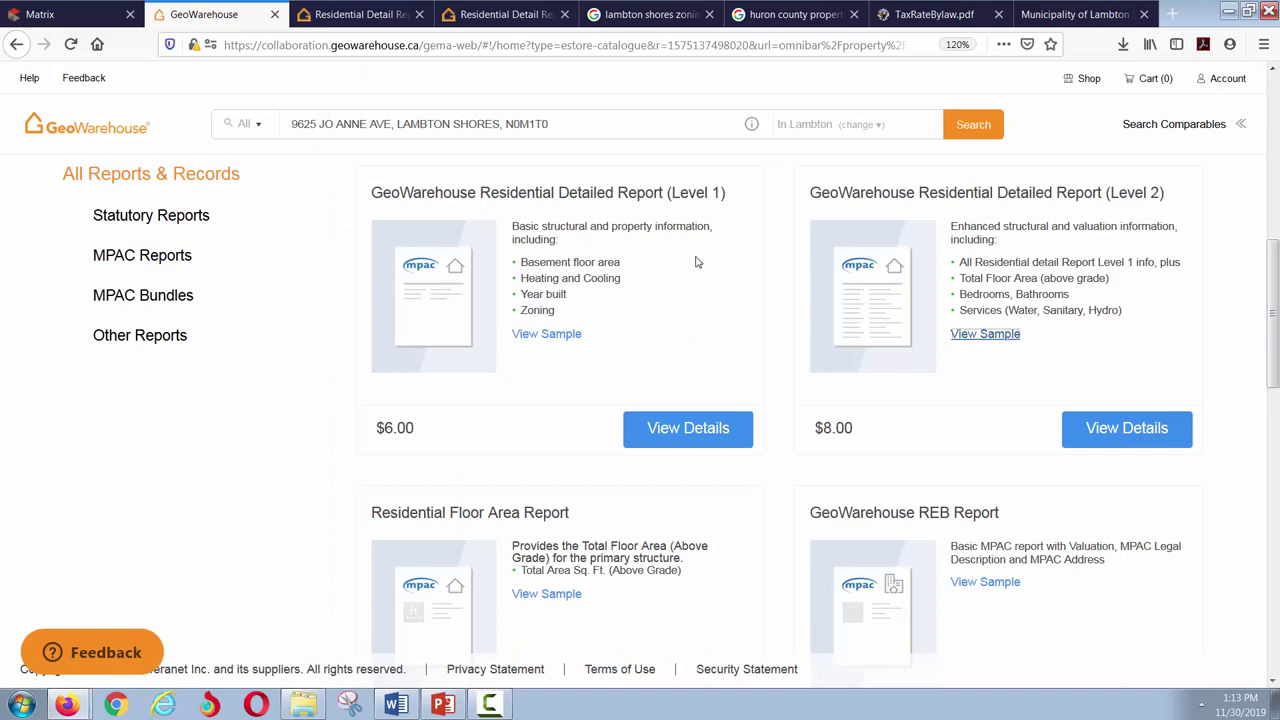
scroll(689, 564, down, 2)
scroll(689, 564, down, 2)
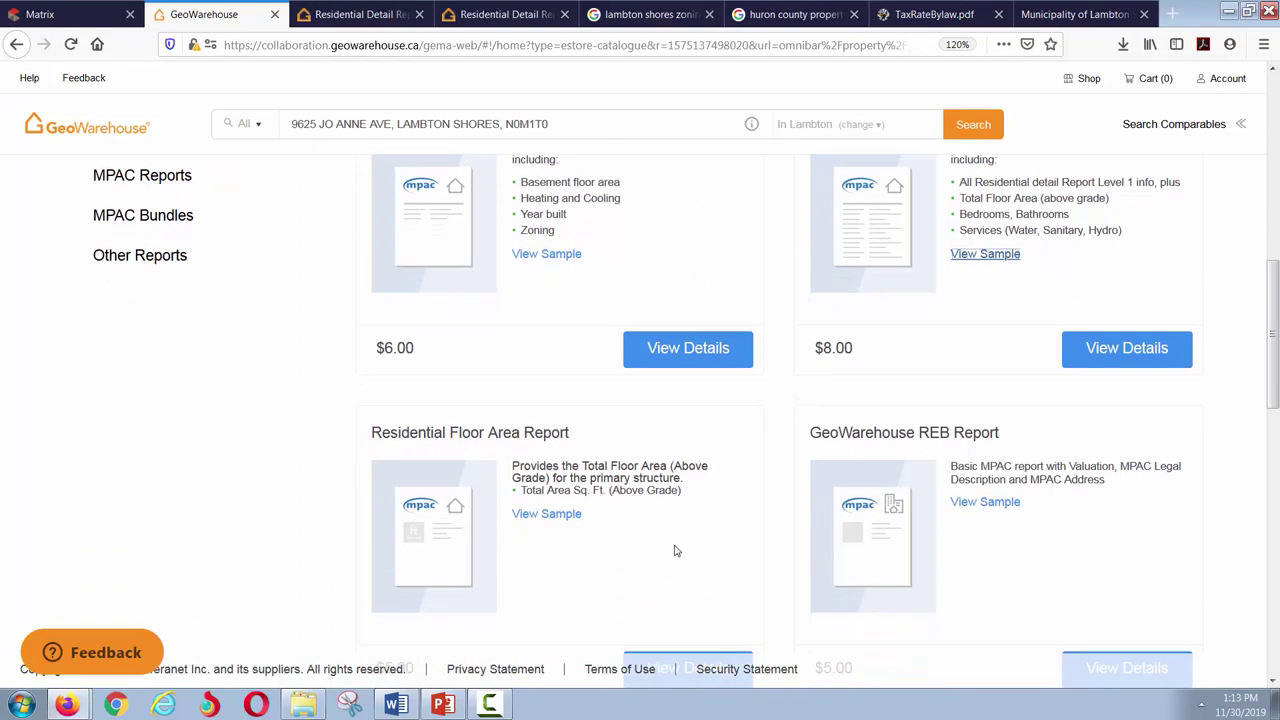
scroll(675, 550, down, 5)
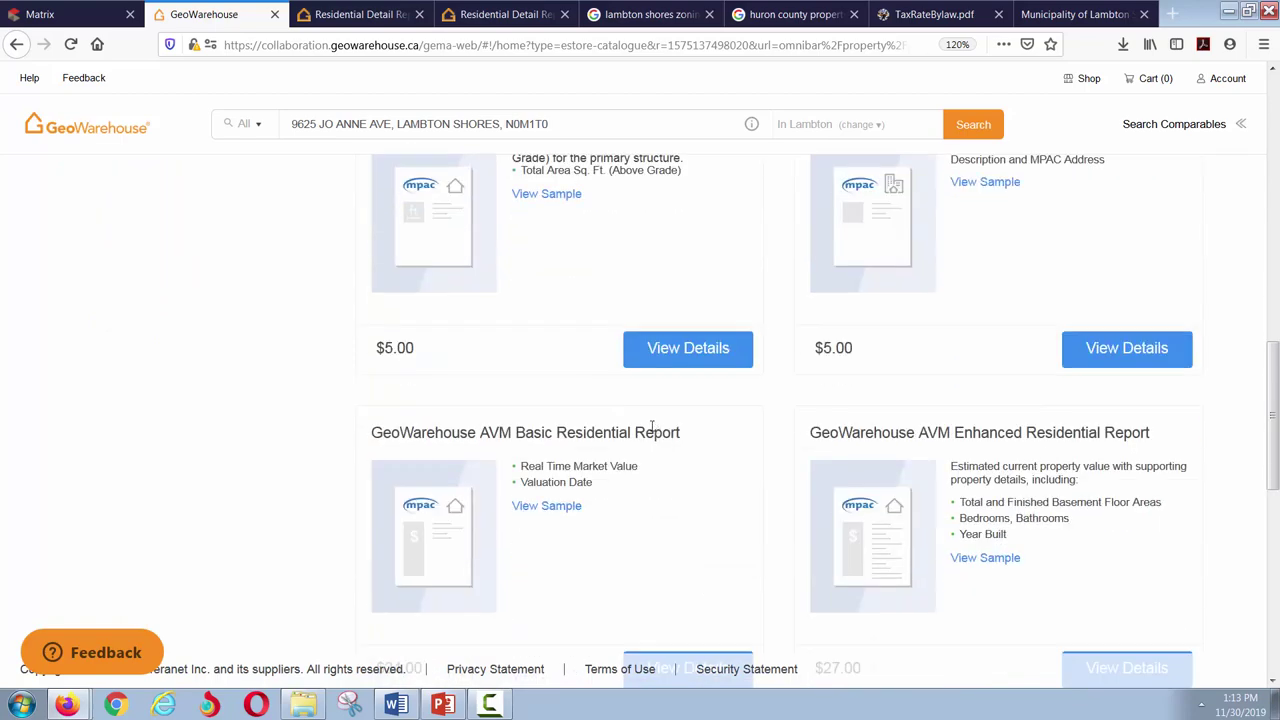
scroll(651, 426, up, 2)
scroll(651, 428, down, 7)
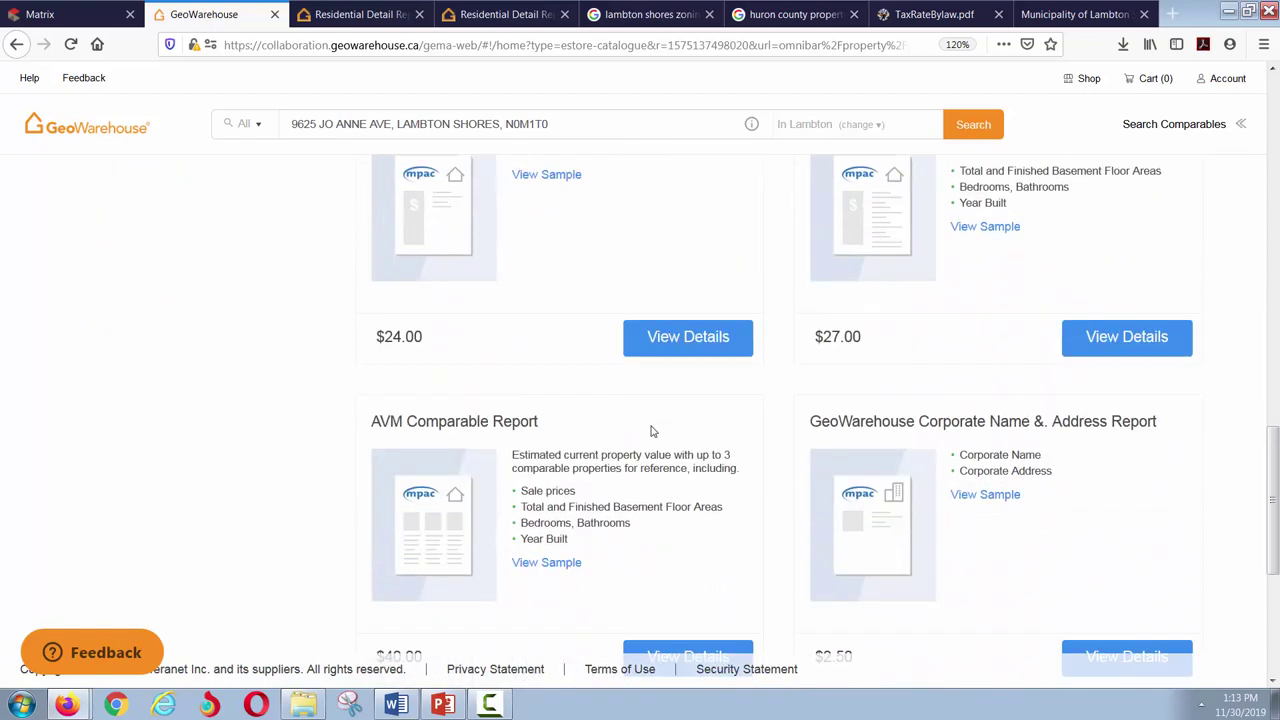
scroll(651, 431, down, 1)
scroll(651, 431, down, 5)
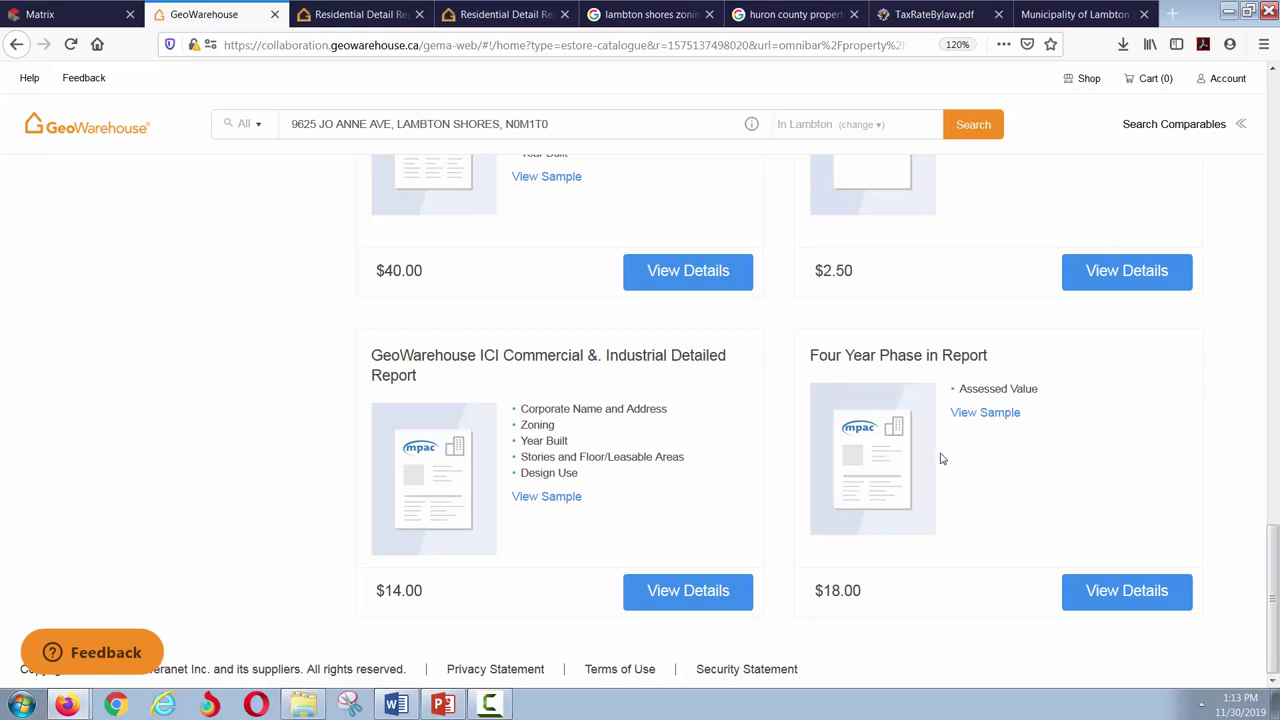
scroll(941, 458, up, 10)
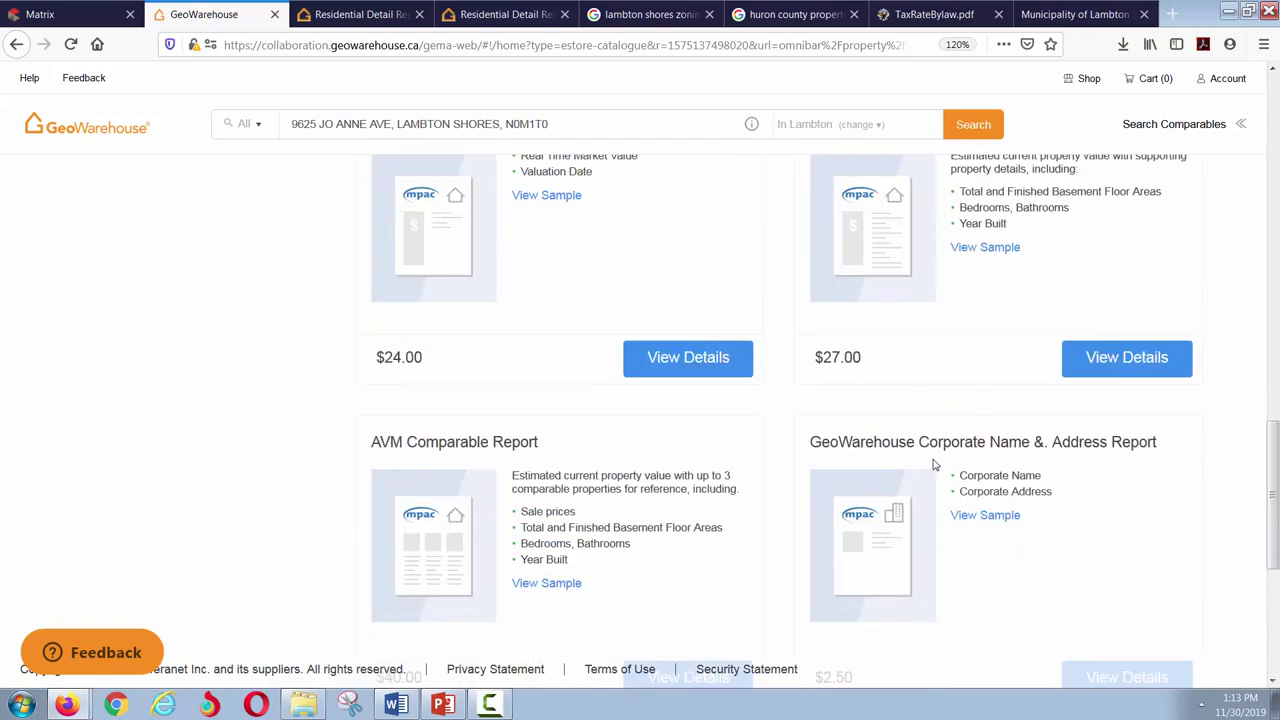
scroll(894, 449, down, 4)
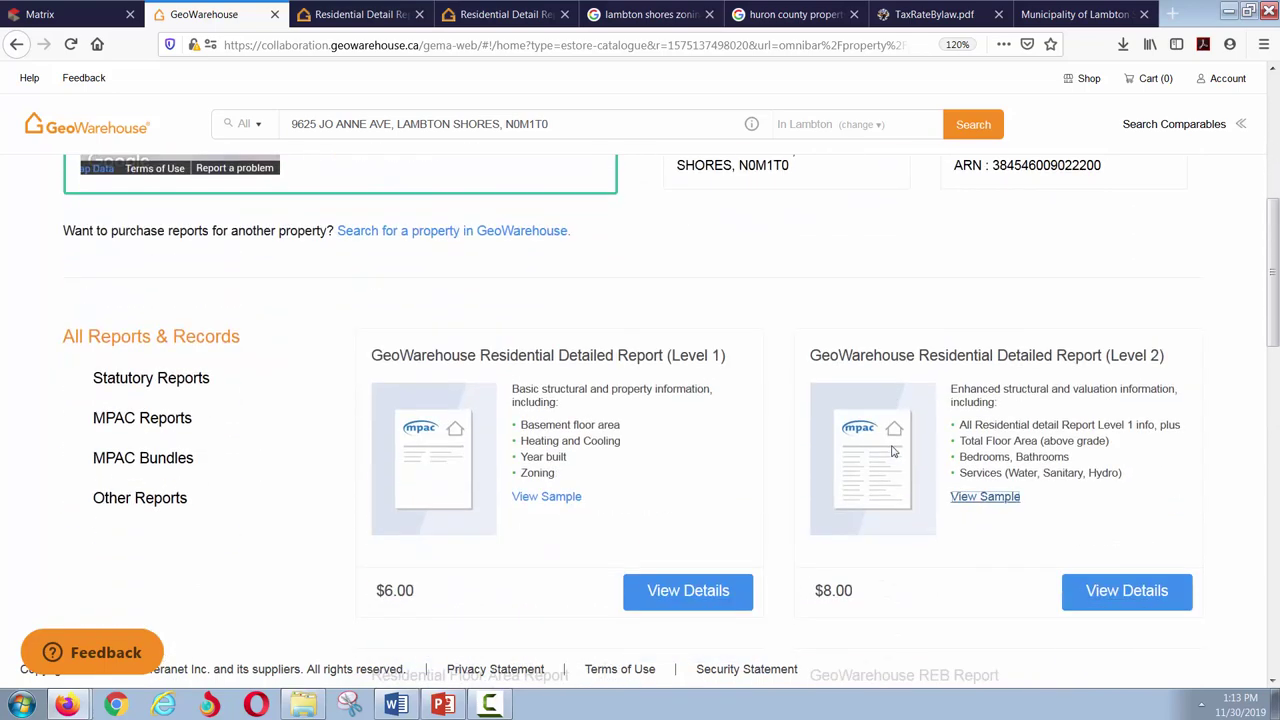
scroll(900, 449, up, 1)
scroll(900, 449, up, 5)
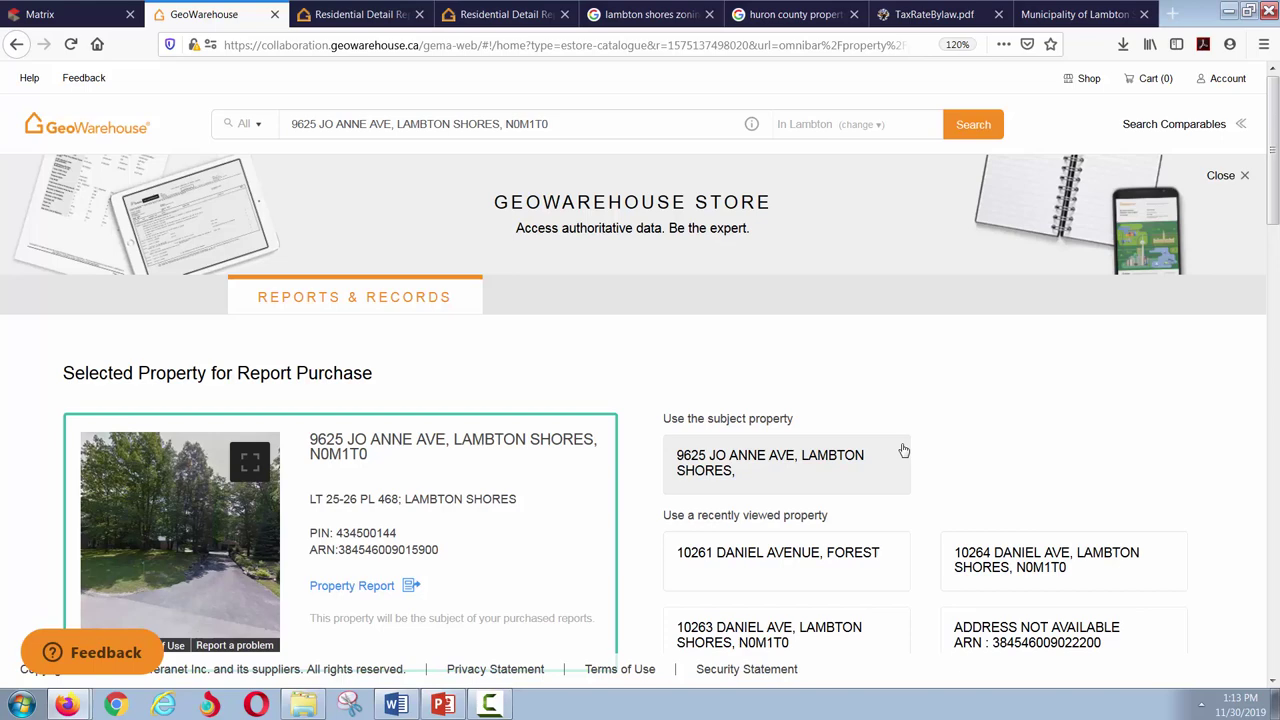
click(904, 451)
Glance at the Matrix dashboard, then return to the store's Level 1 $6.00 and Level 2 $8.00 reports
click(115, 14)
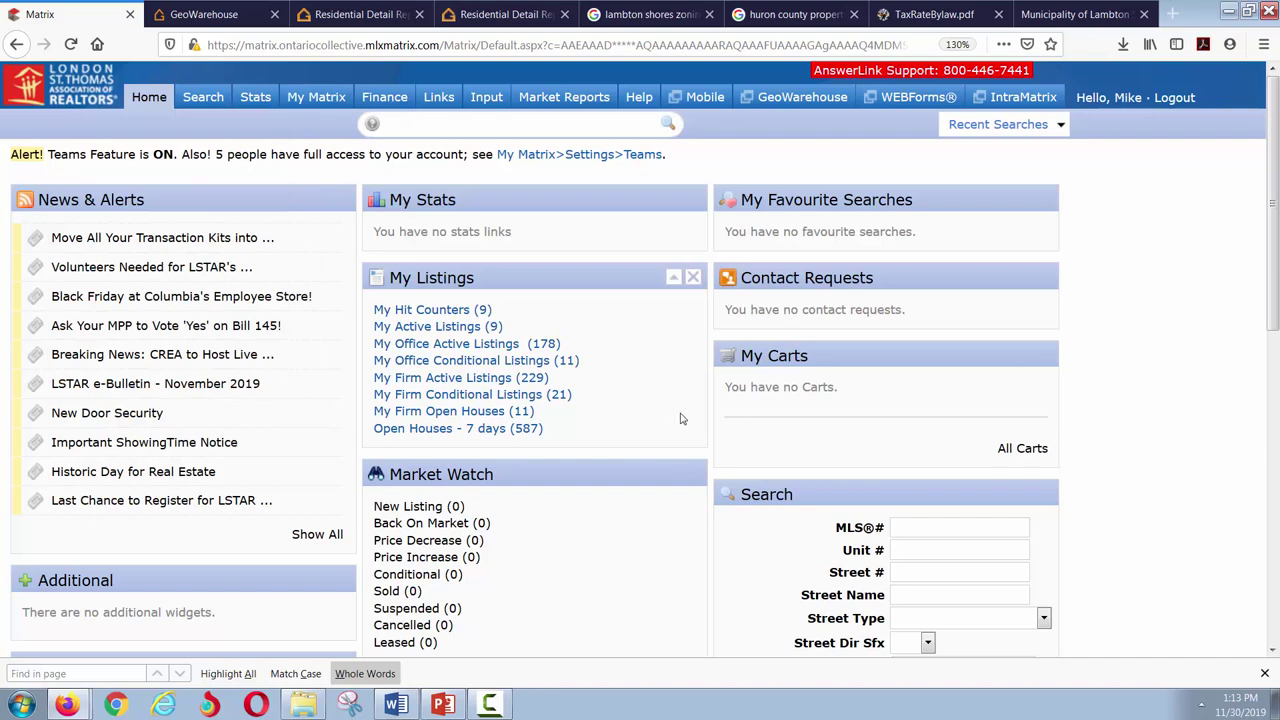
click(229, 10)
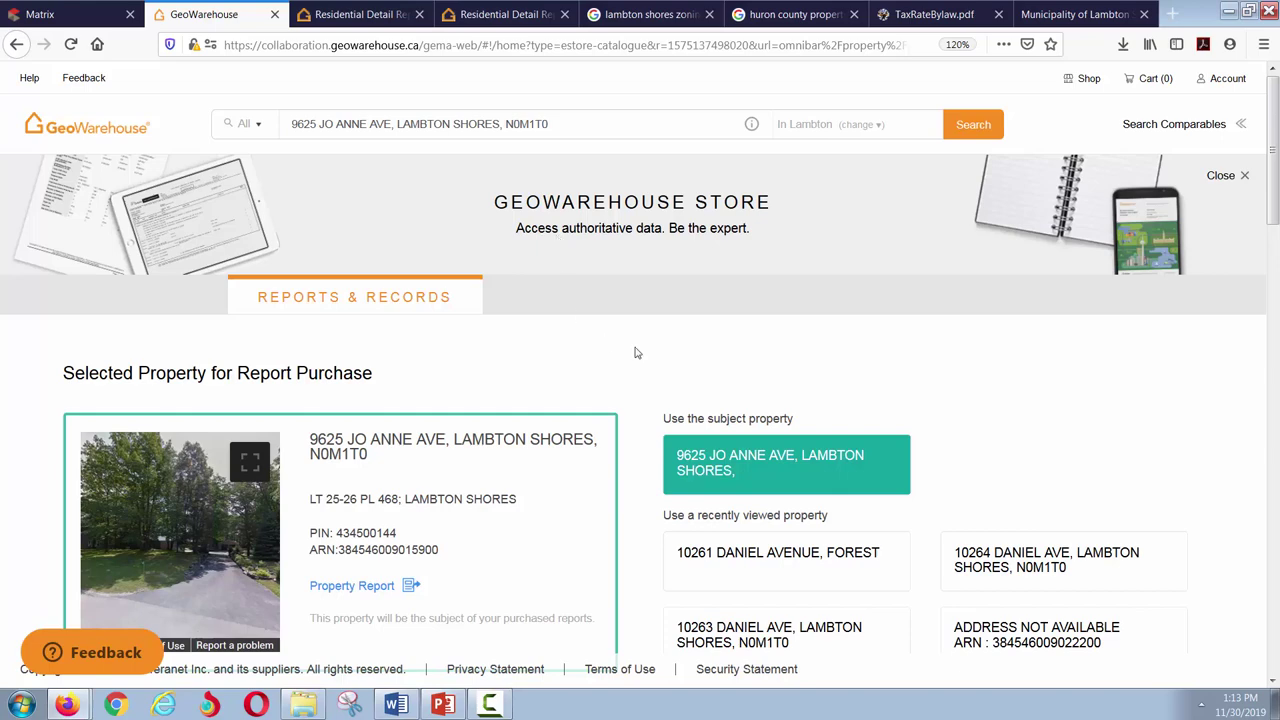
scroll(570, 355, down, 1)
scroll(590, 365, up, 1)
scroll(612, 384, down, 5)
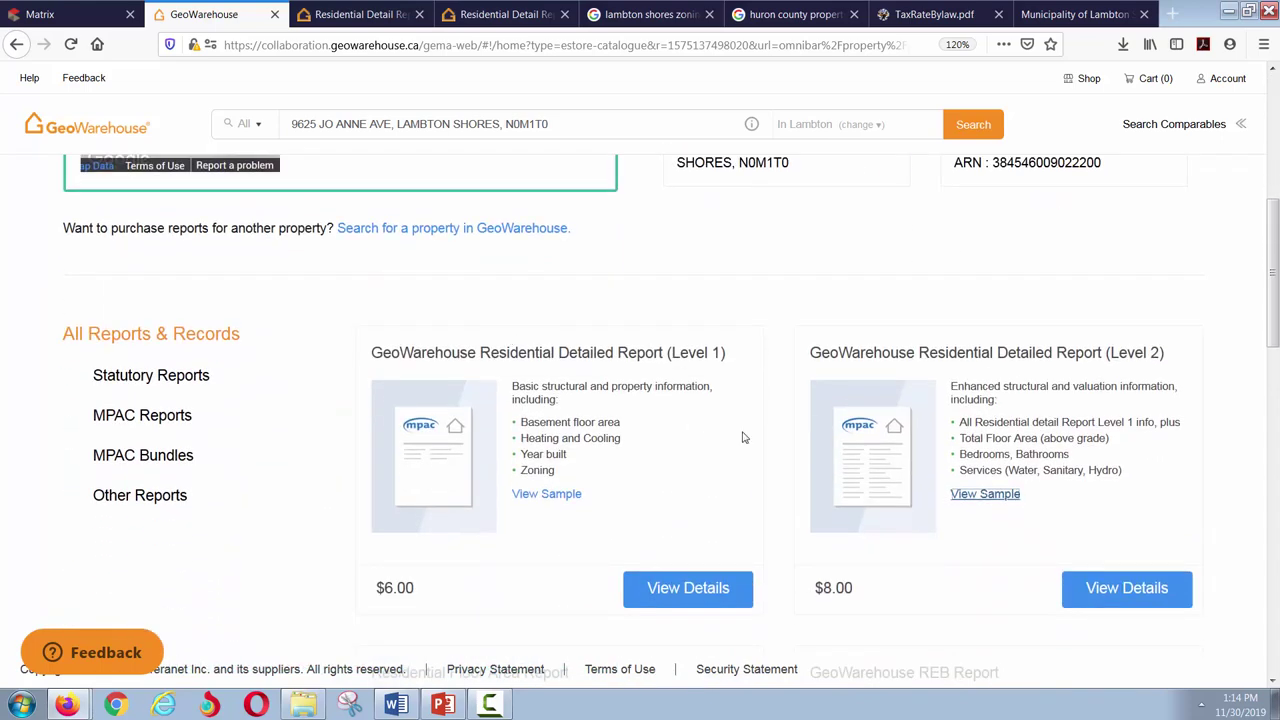
Reopen and scroll the Level 2 report sample, then go back to the catalogue
click(987, 500)
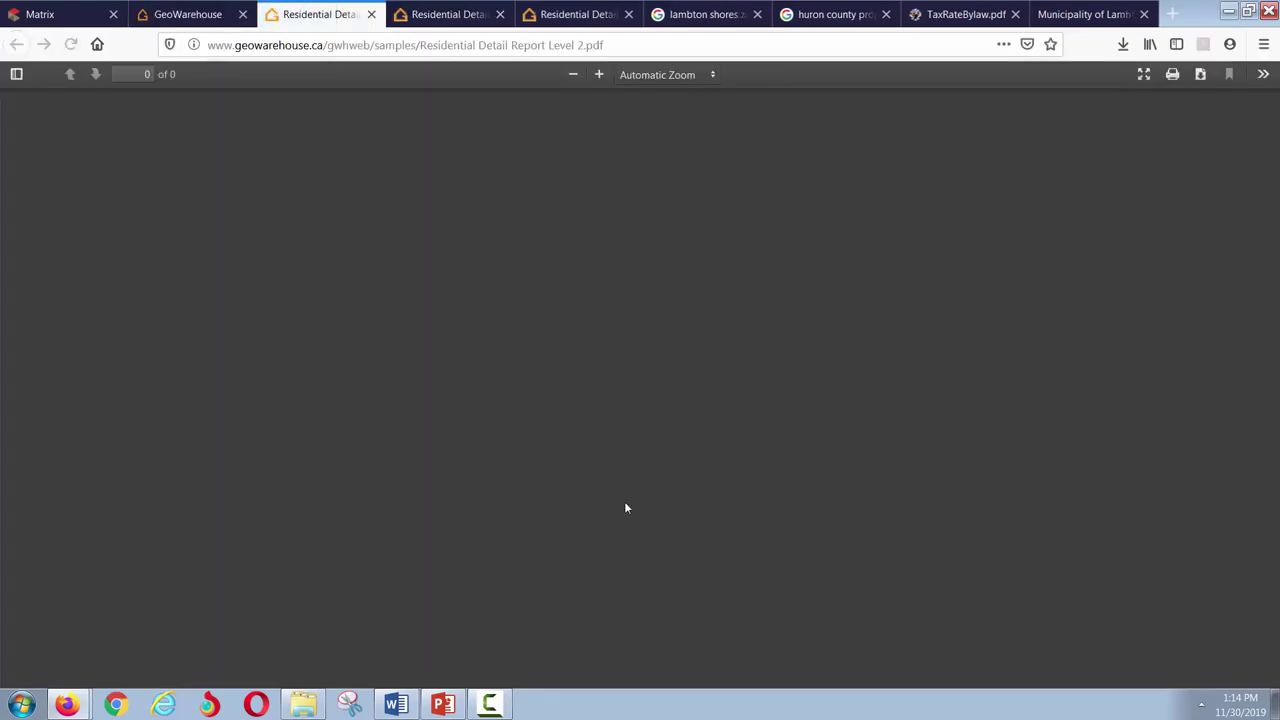
scroll(594, 494, down, 3)
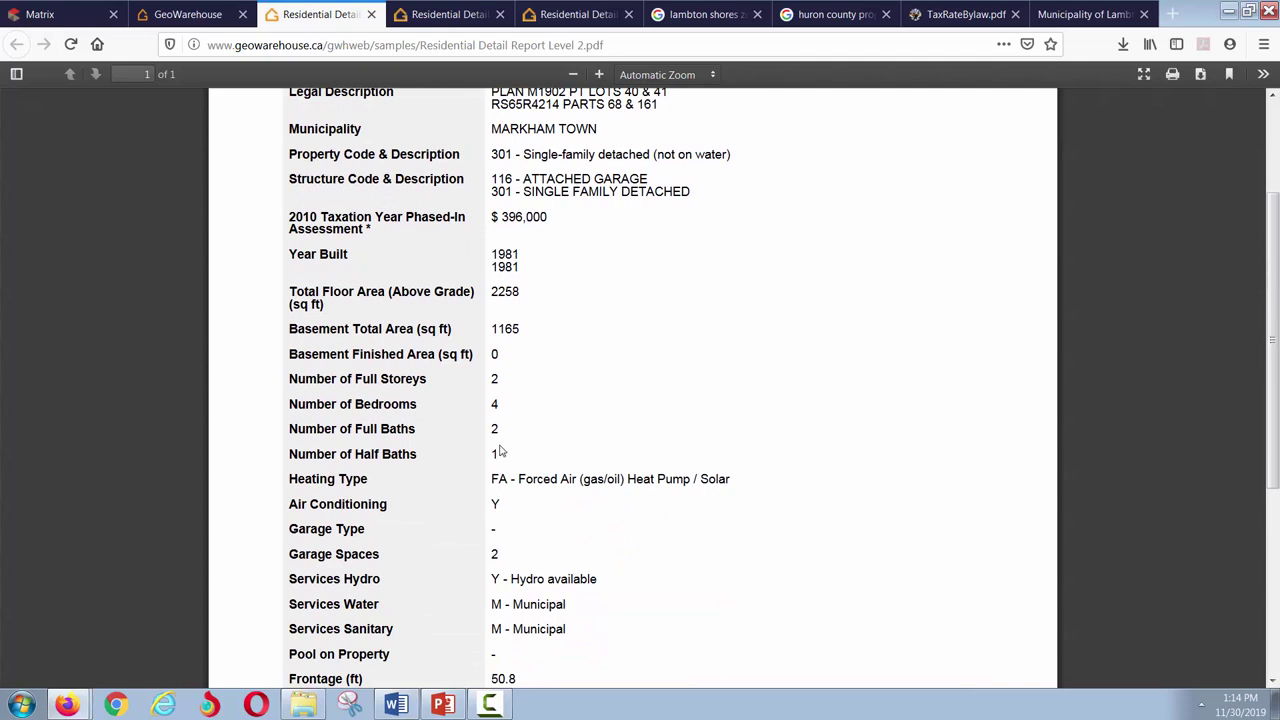
scroll(595, 416, up, 3)
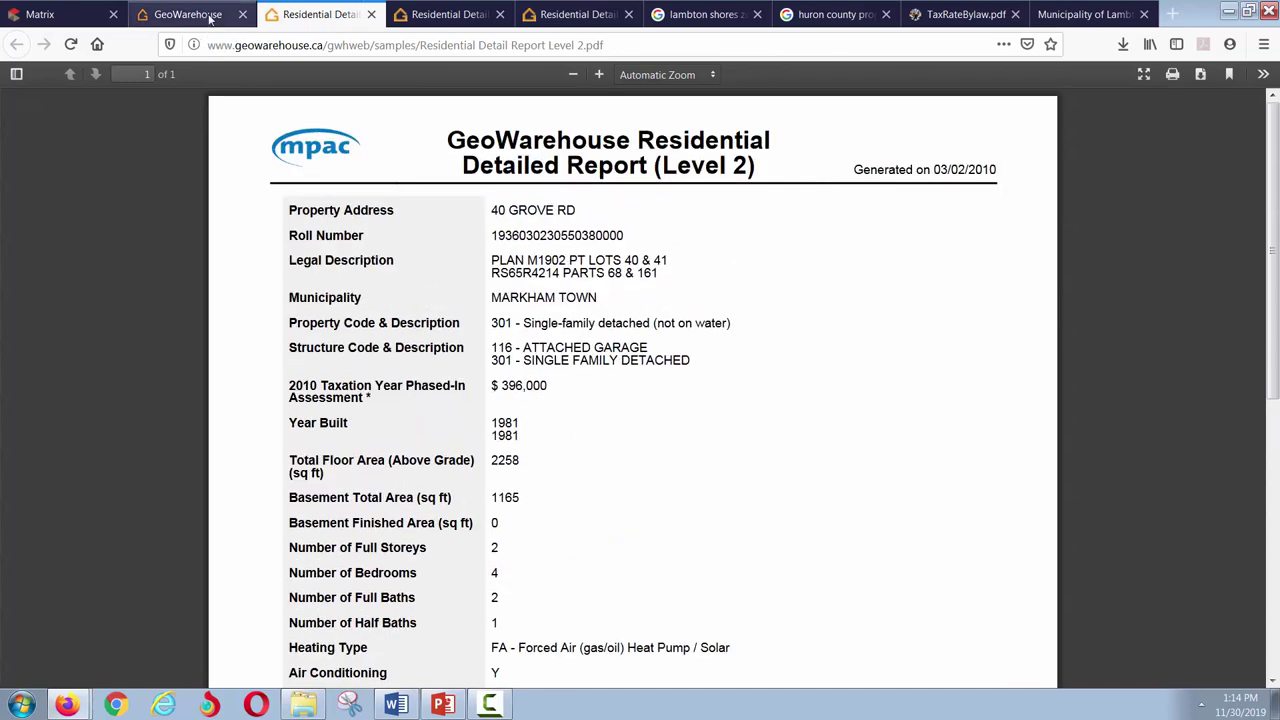
click(207, 17)
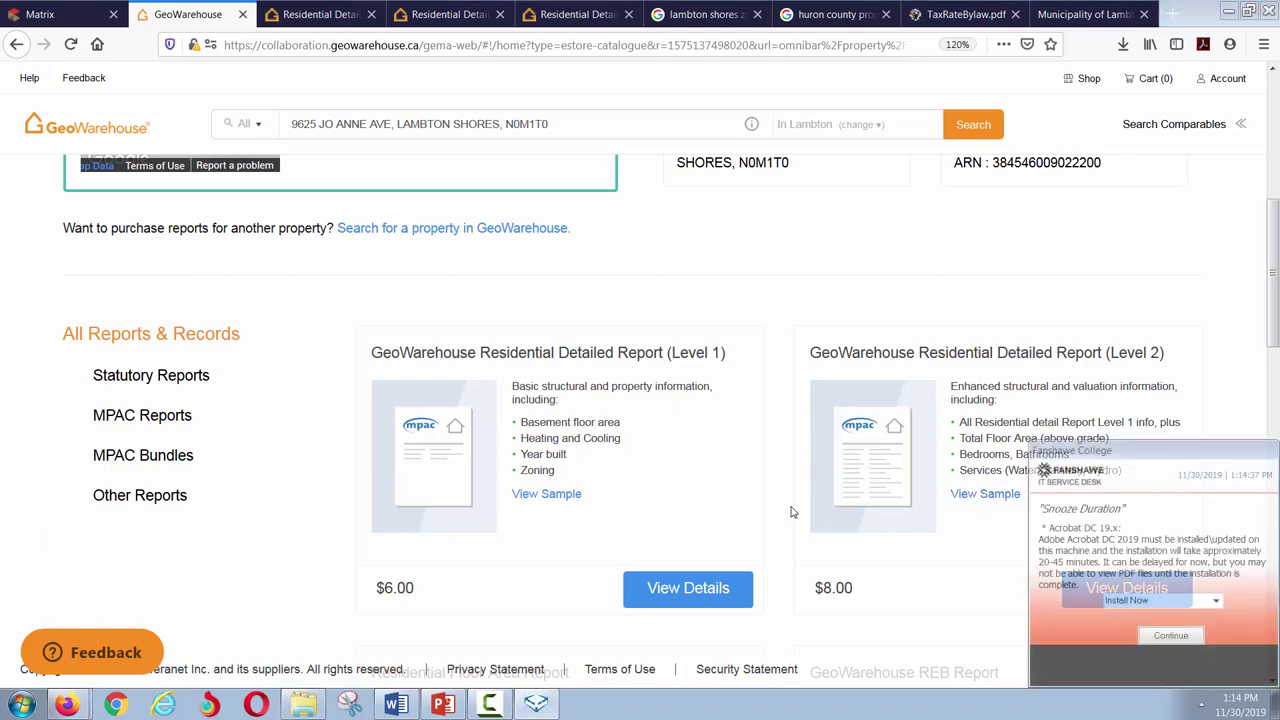
Snooze the Acrobat update notice for 8 hours and continue
click(1215, 600)
click(1153, 670)
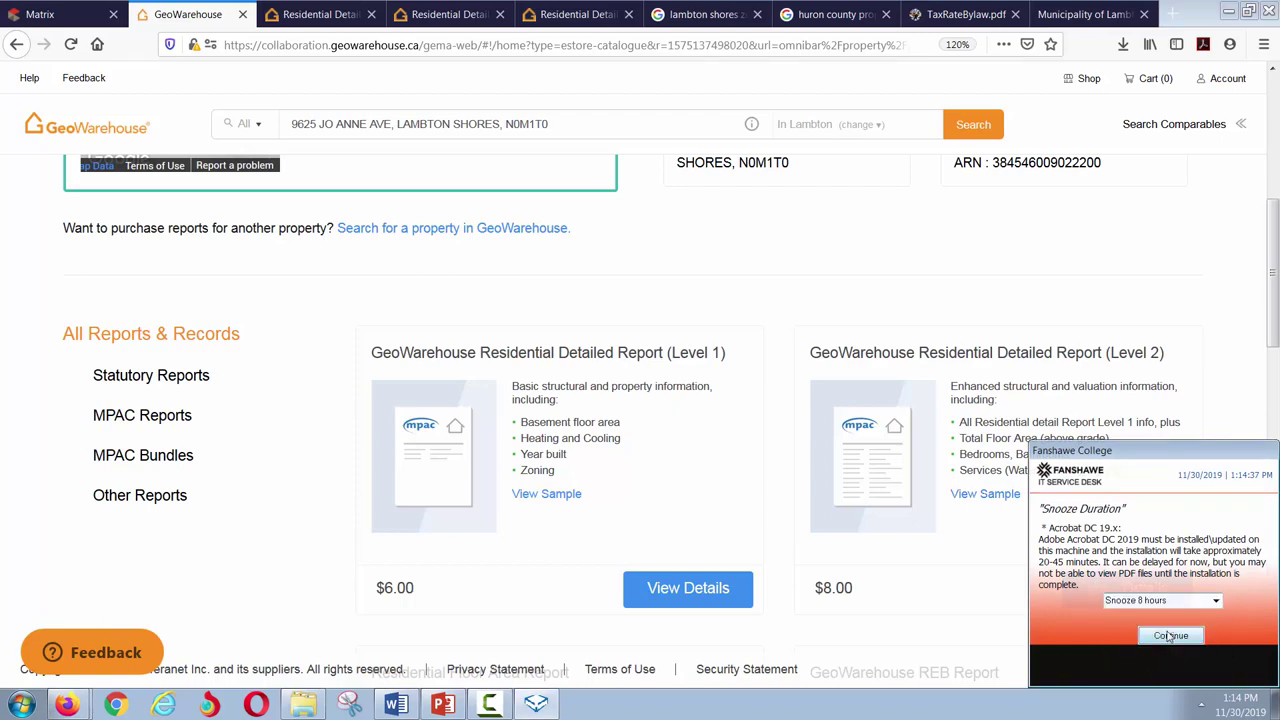
click(1171, 635)
scroll(784, 545, up, 3)
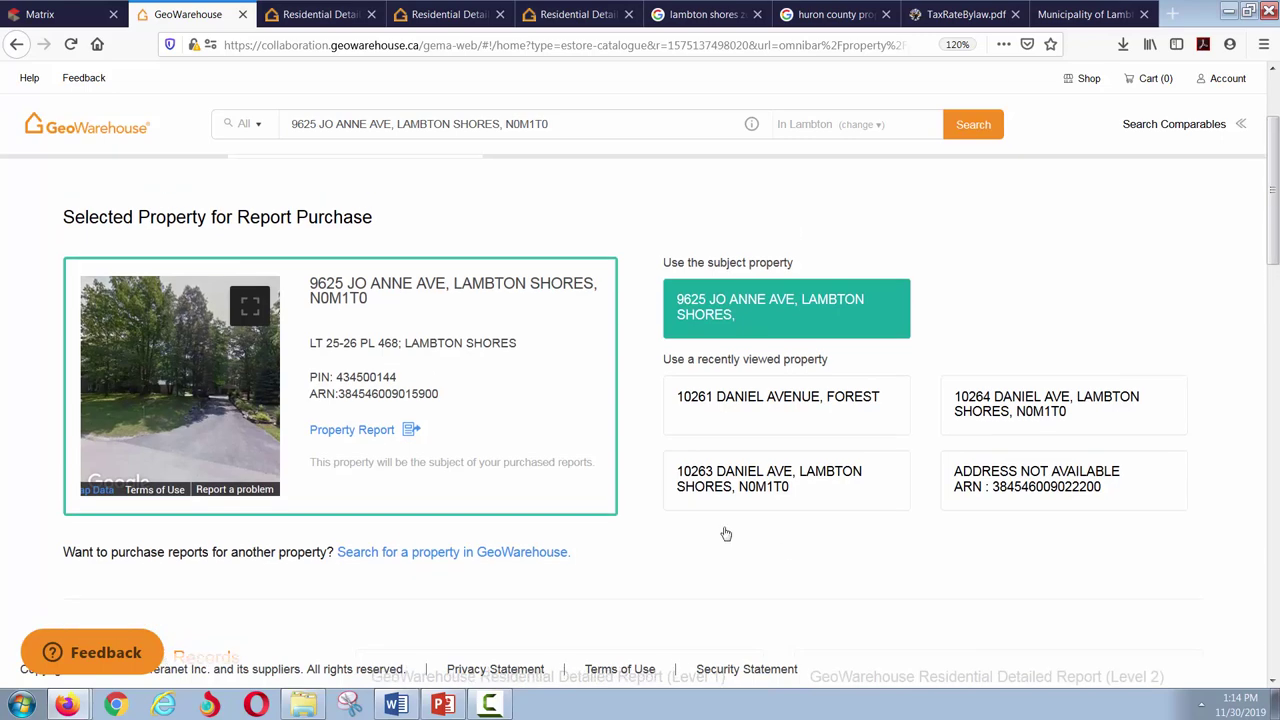
scroll(700, 531, up, 2)
scroll(600, 520, down, 4)
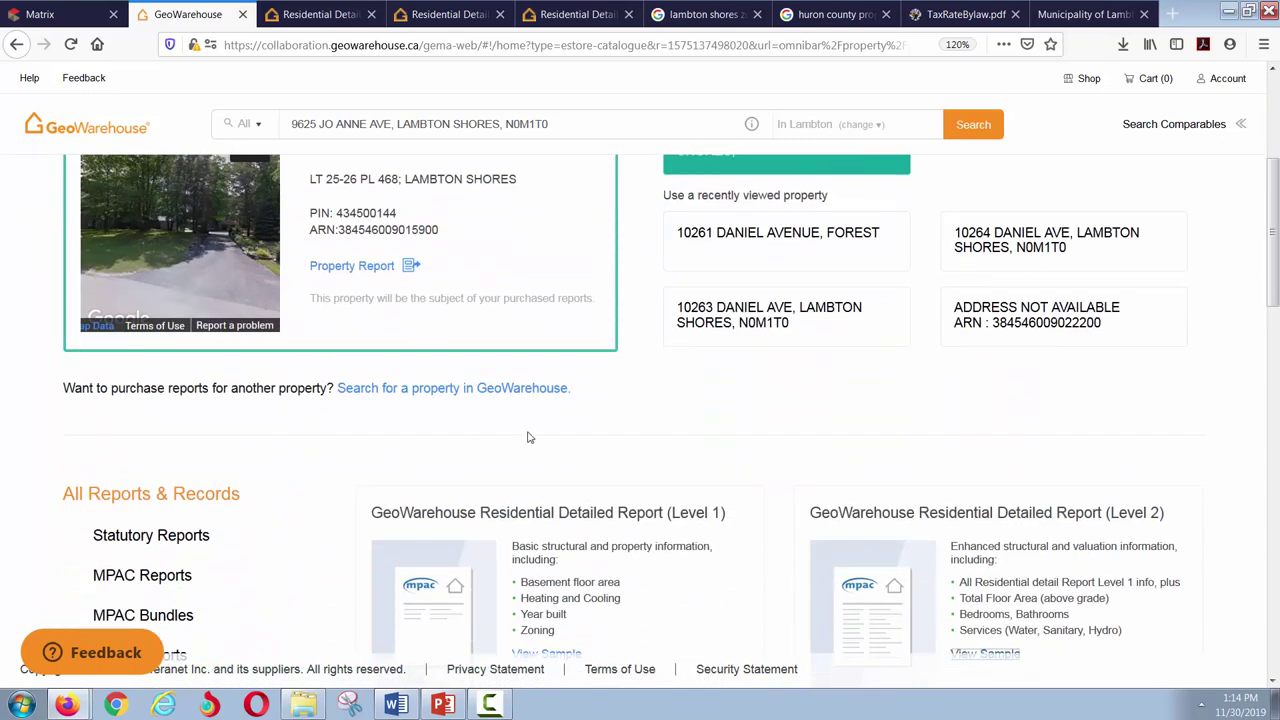
Bring up the Level 2 sample report and close two sample report tabs
click(382, 23)
click(371, 15)
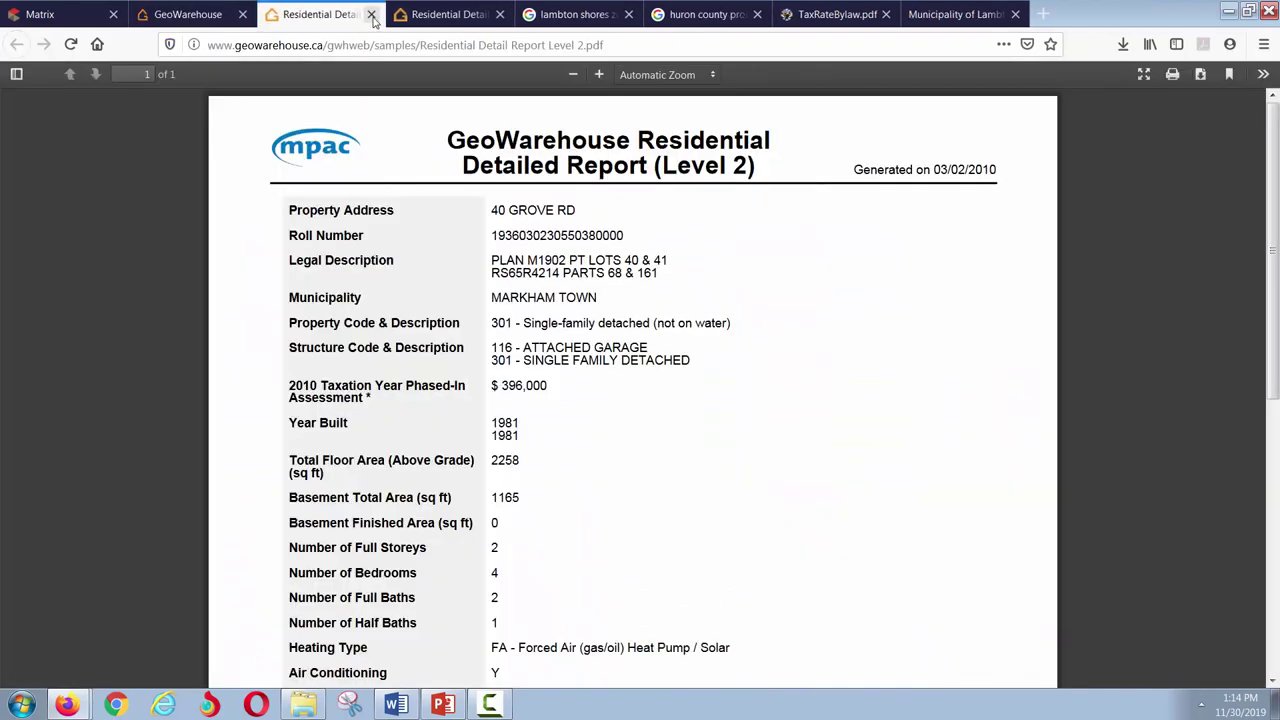
click(371, 15)
Close the last sample report tab and open the 'Zoning By-laws - Lambton Shores' result
click(371, 15)
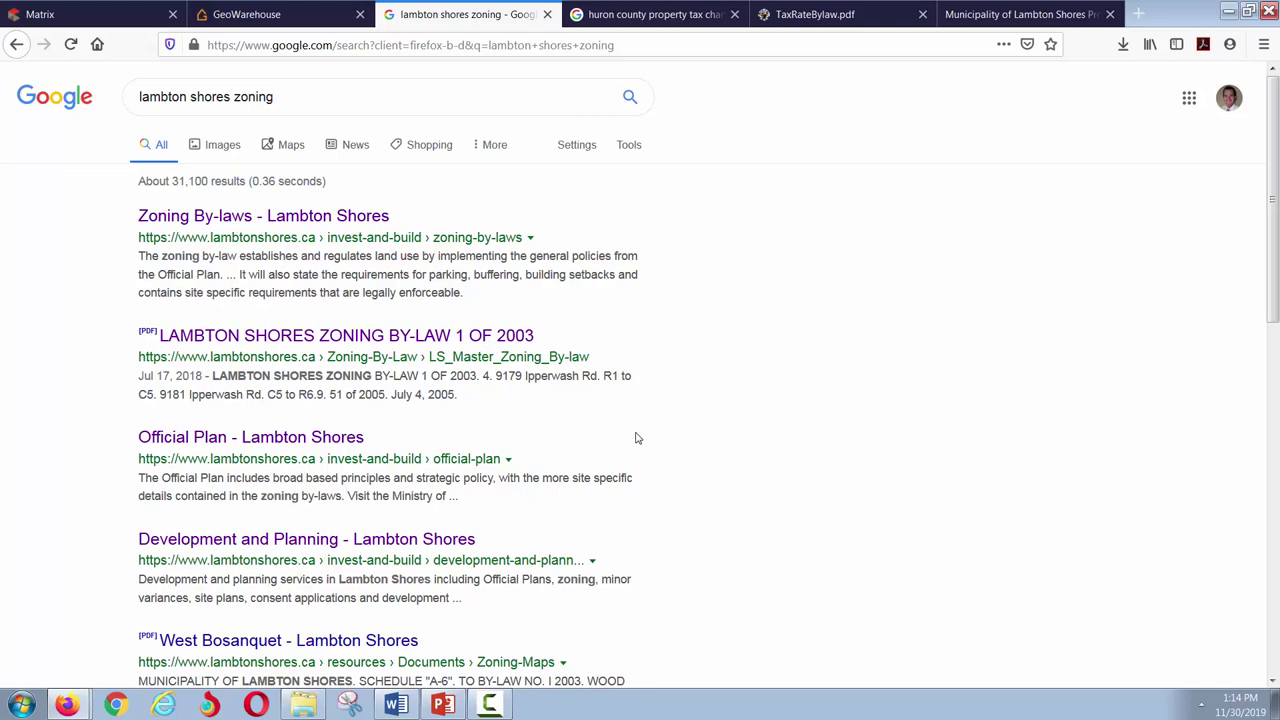
click(235, 222)
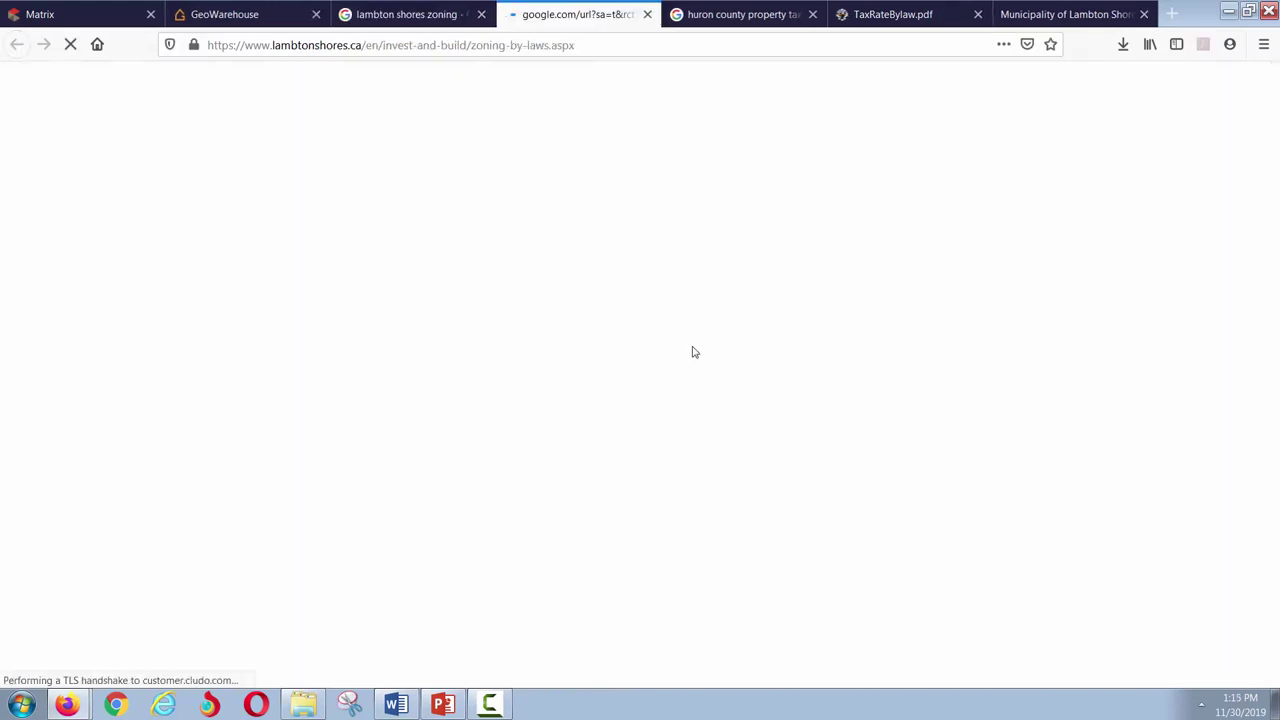